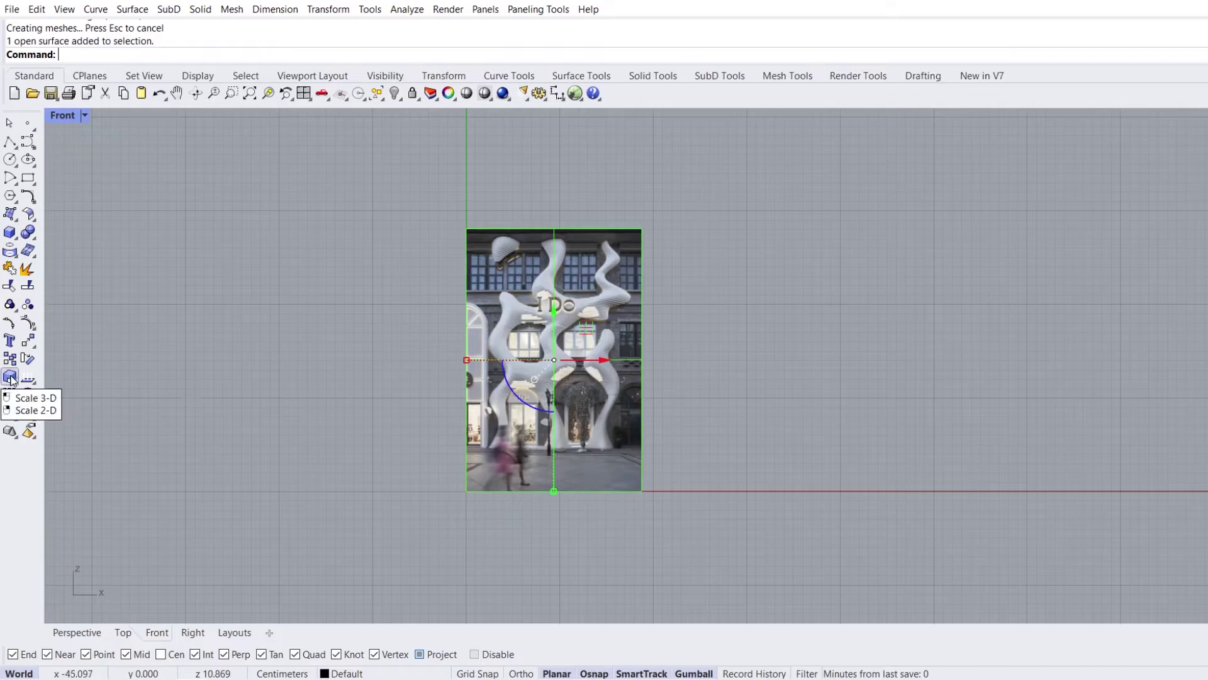
Scale the facade picture from the bottom of the door so the reference length up the door frame becomes 100 cm.
click(10, 377)
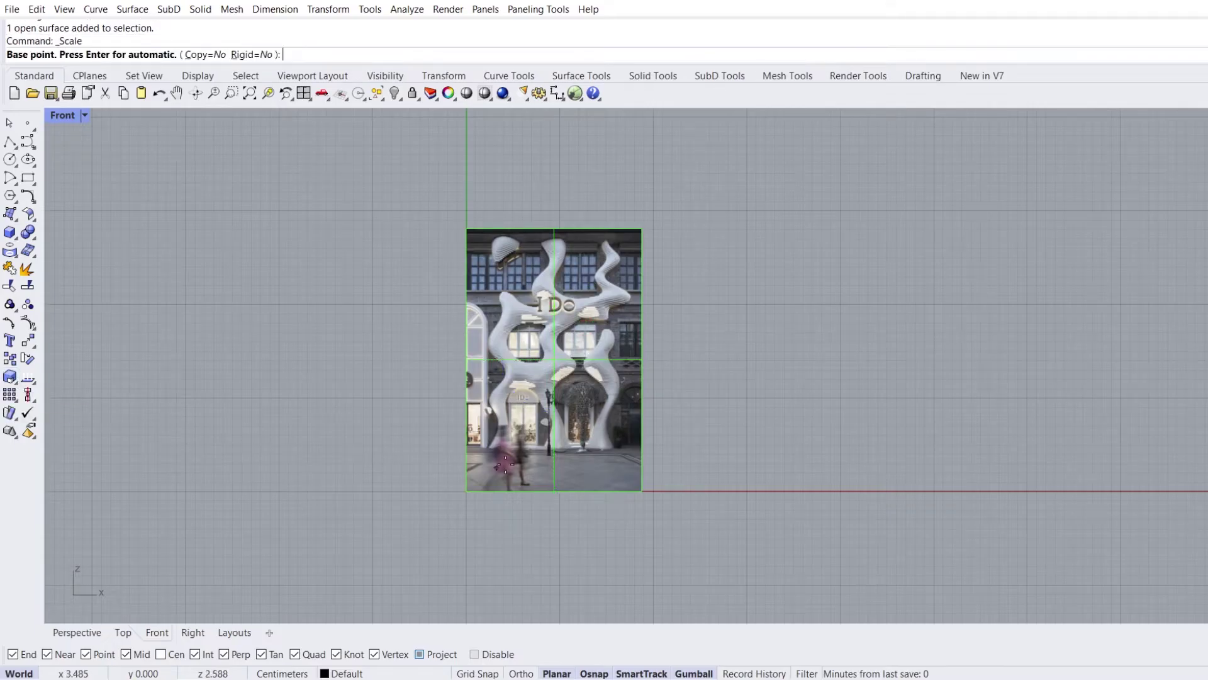
scroll(505, 463, up, 10)
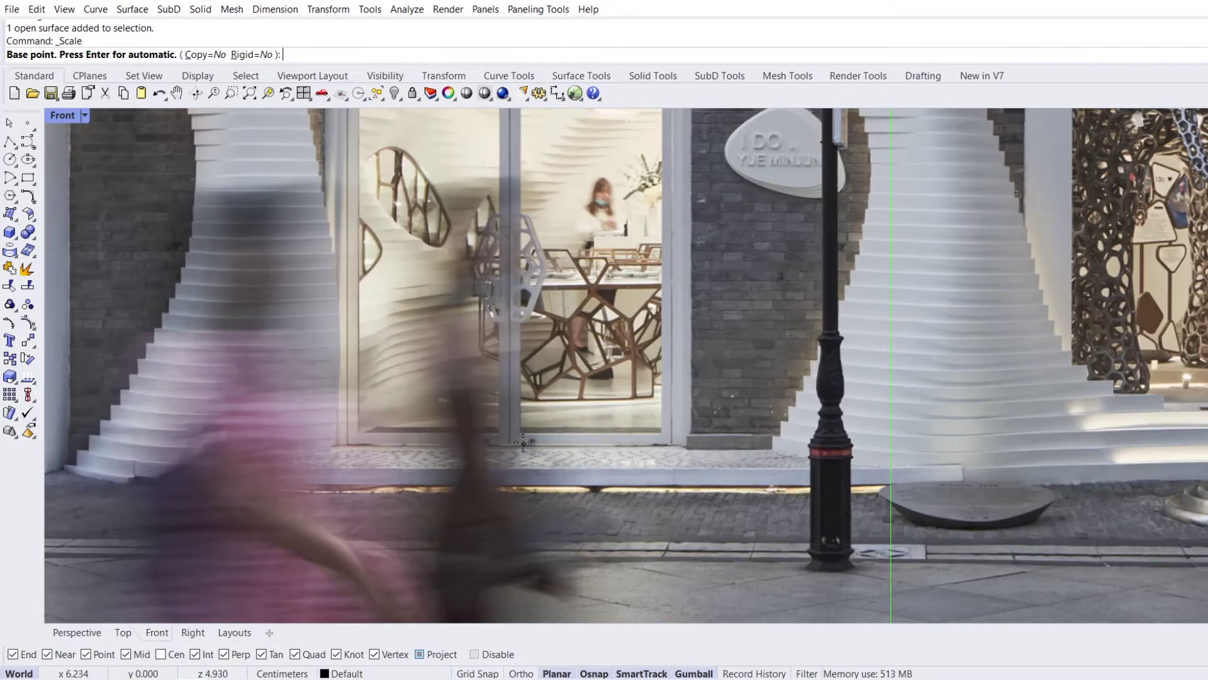
scroll(523, 443, up, 2)
click(507, 443)
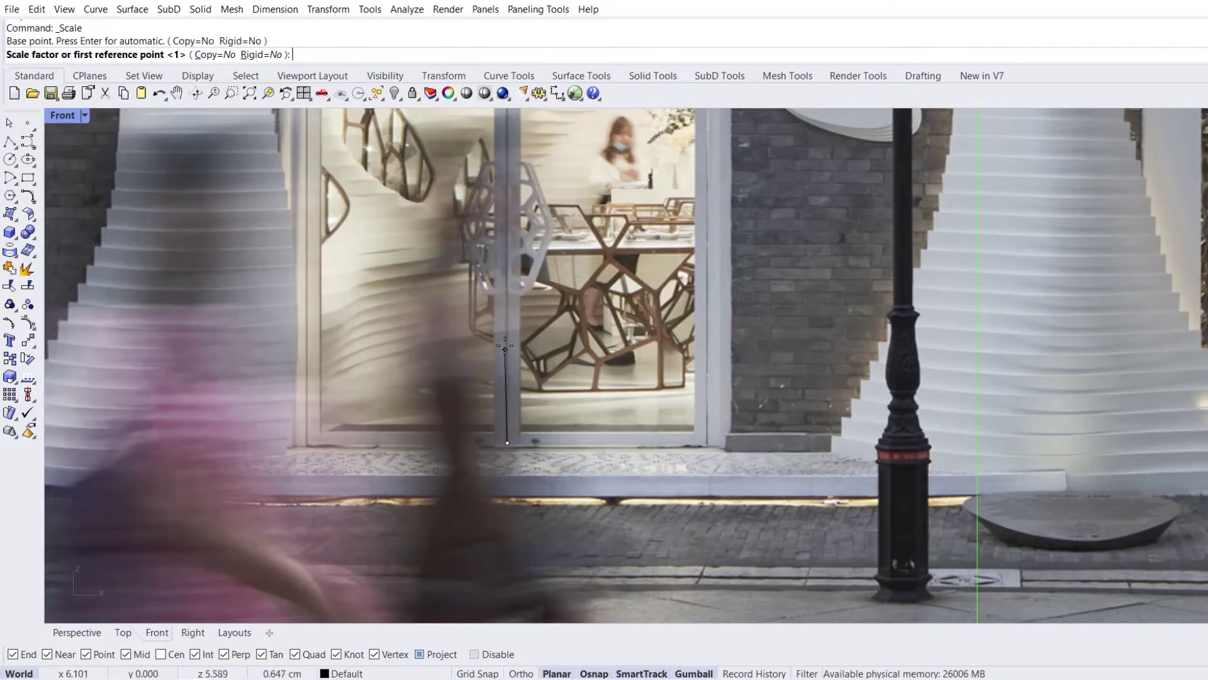
click(538, 226)
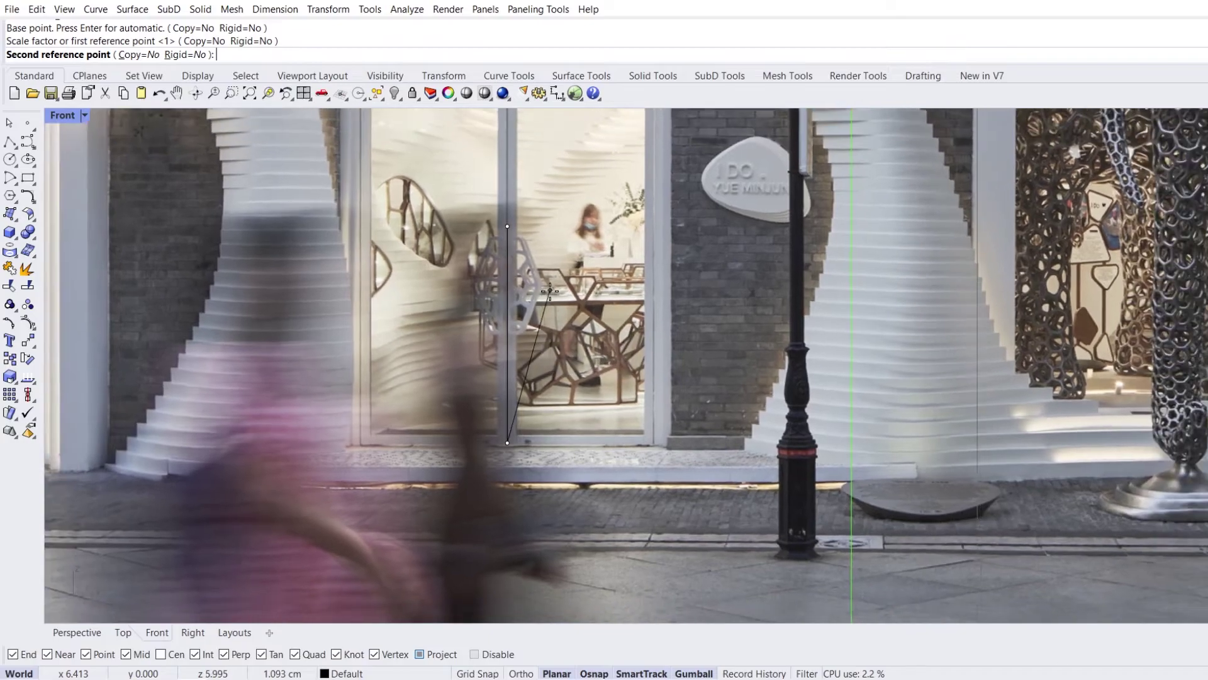
text(100)
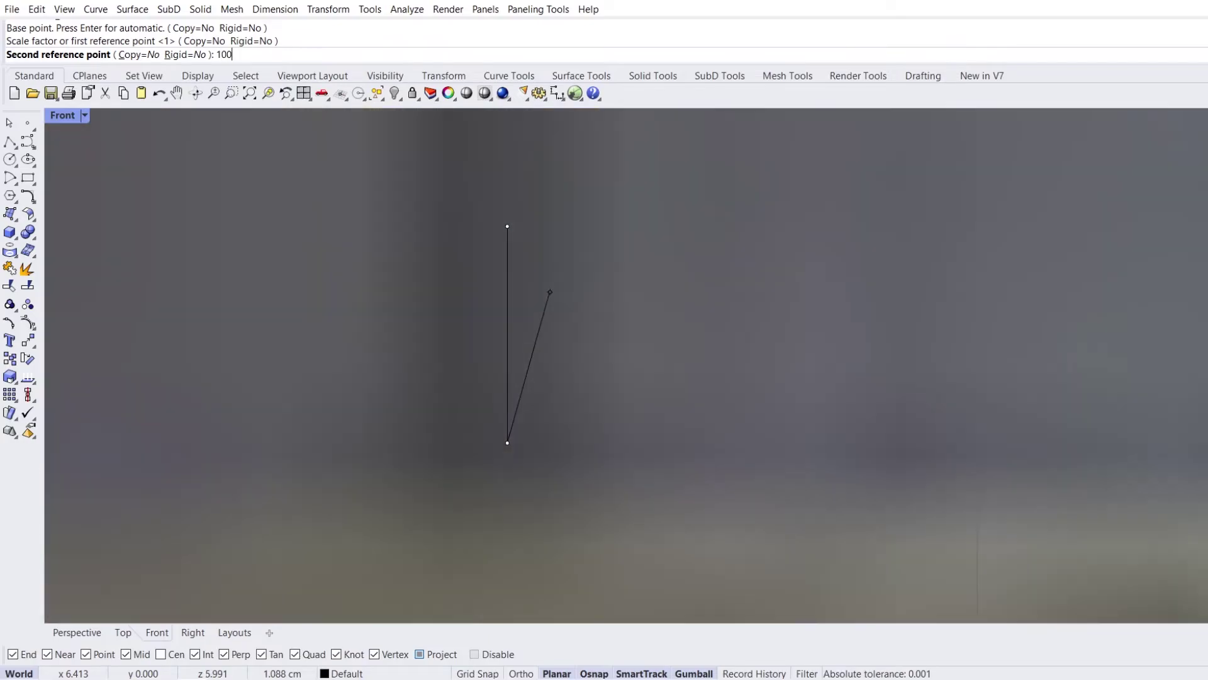
key(Return)
scroll(539, 388, down, 20)
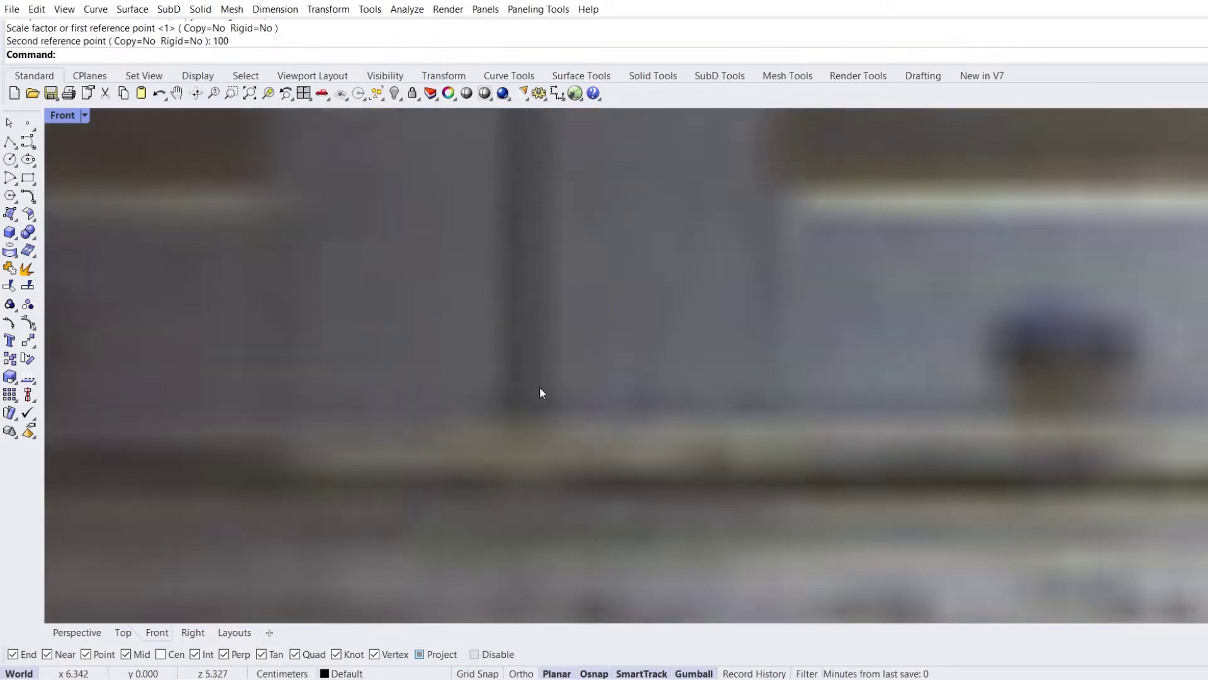
scroll(539, 390, down, 4)
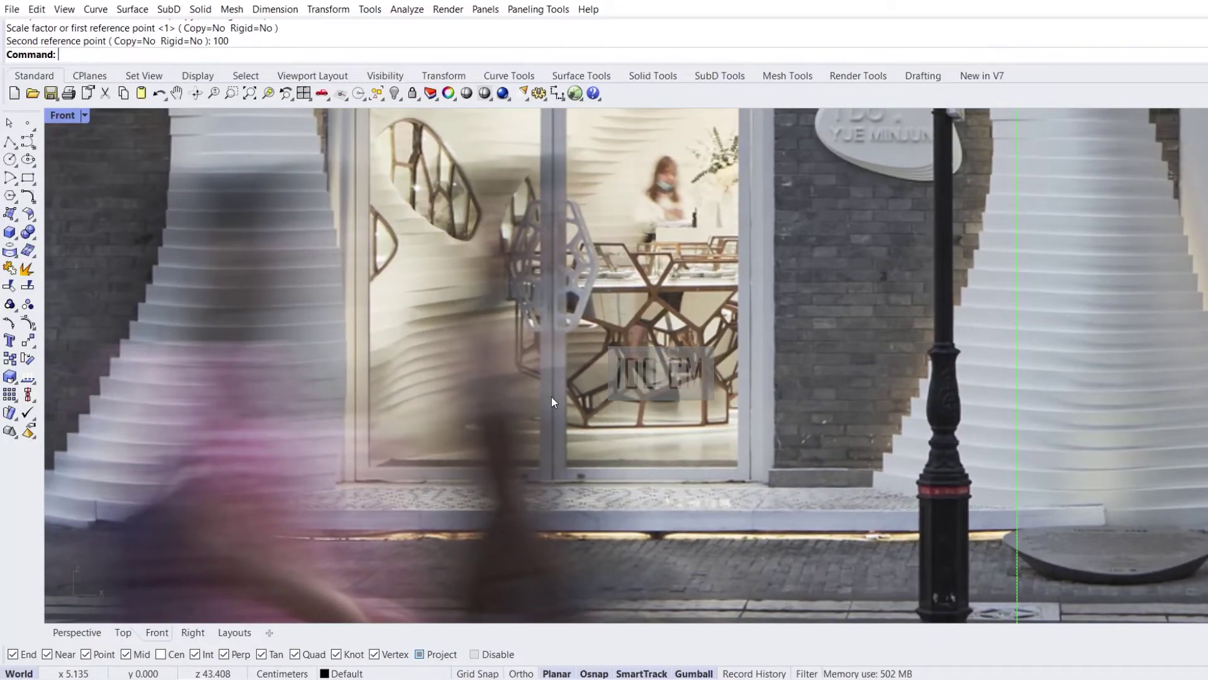
scroll(552, 397, down, 4)
scroll(551, 397, down, 3)
right_drag(567, 360, 516, 460)
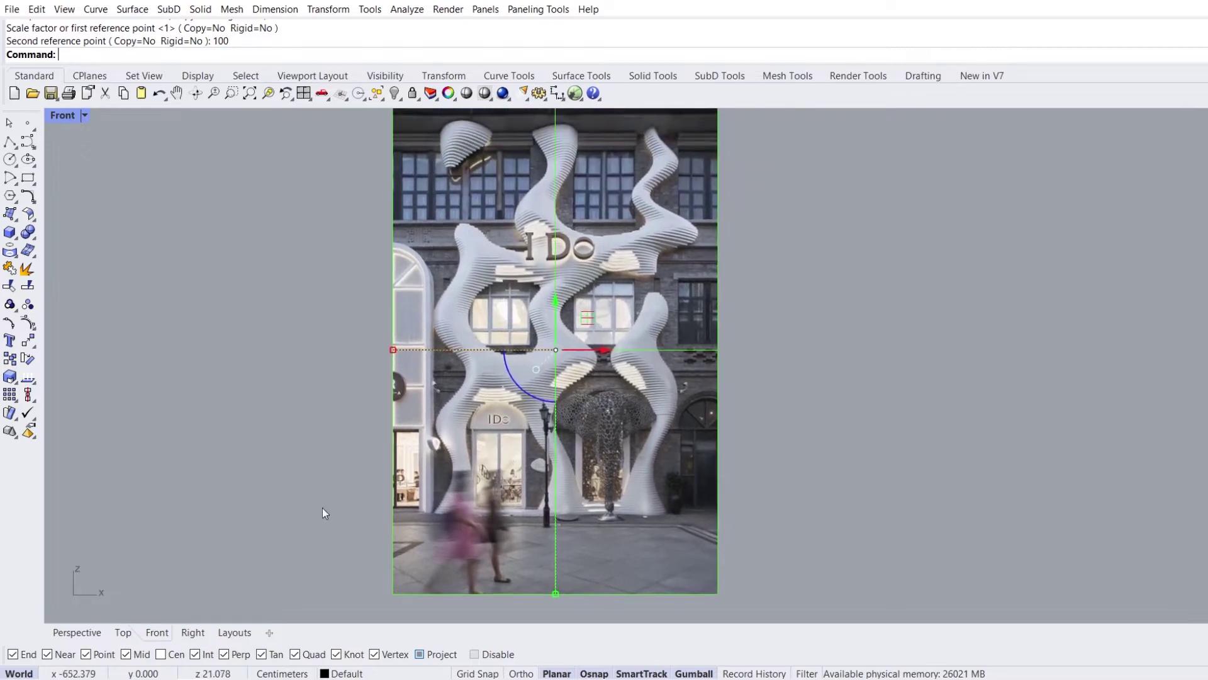
Move the facade picture back along the Y axis in the Top view and lock it in the Front view.
click(123, 633)
scroll(470, 425, down, 5)
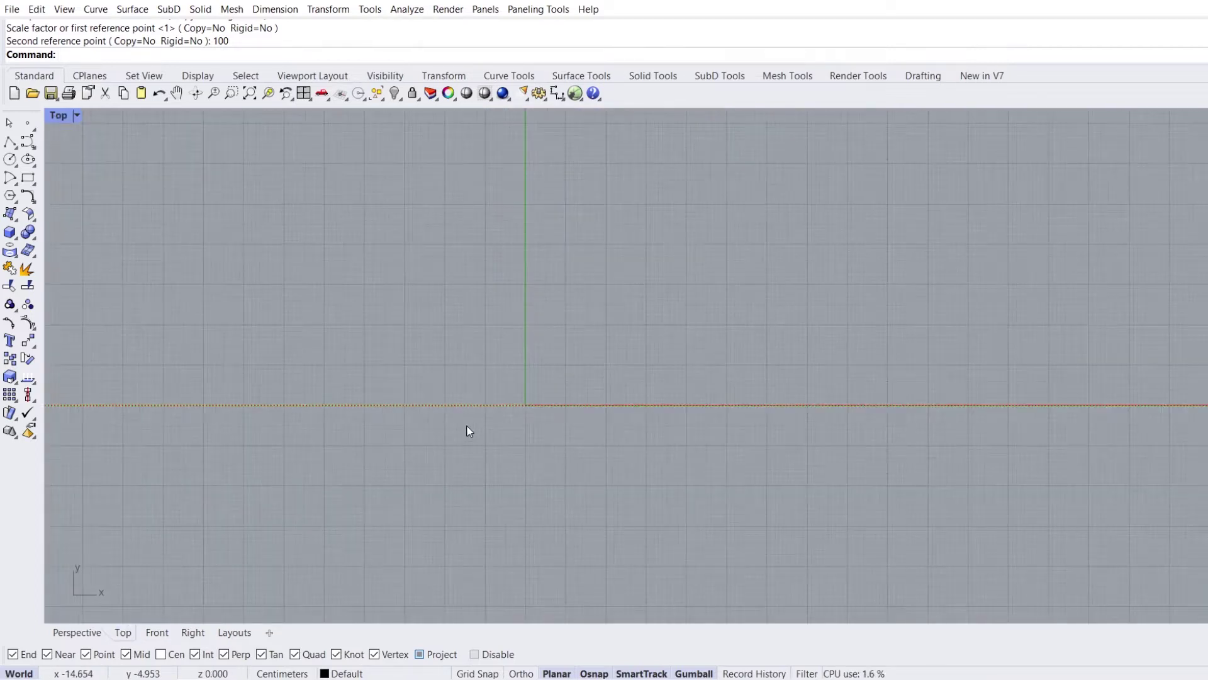
scroll(469, 425, down, 1)
drag(608, 467, 594, 390)
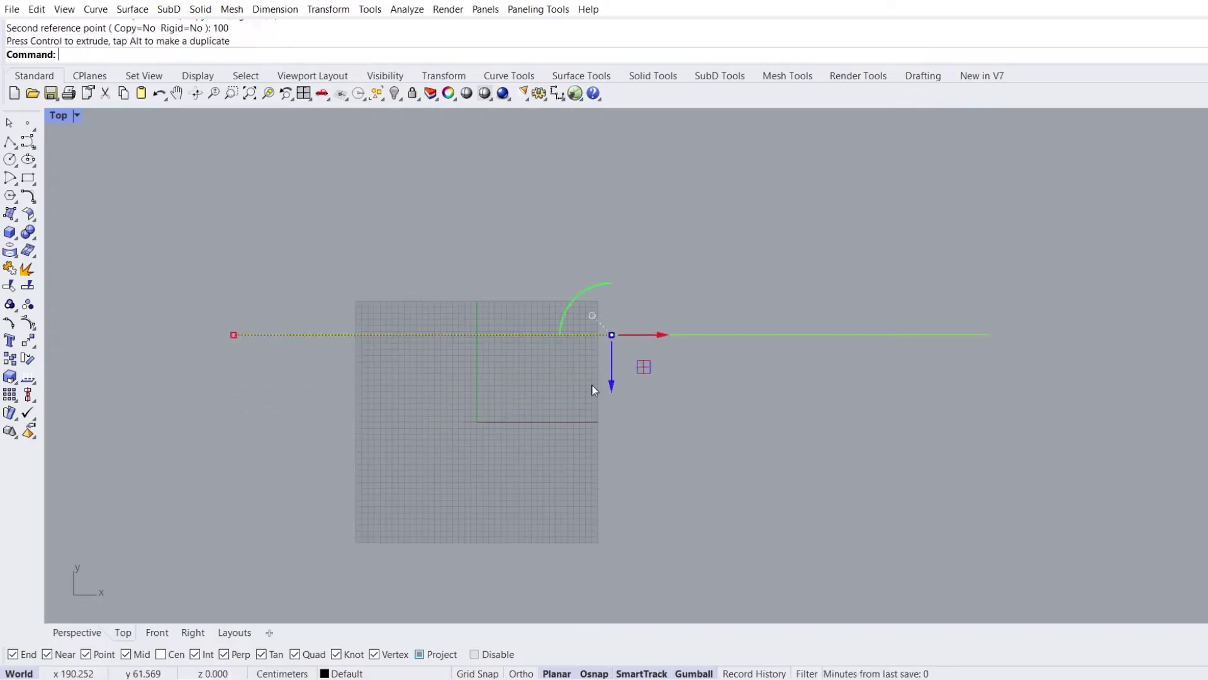
click(157, 632)
scroll(434, 484, down, 2)
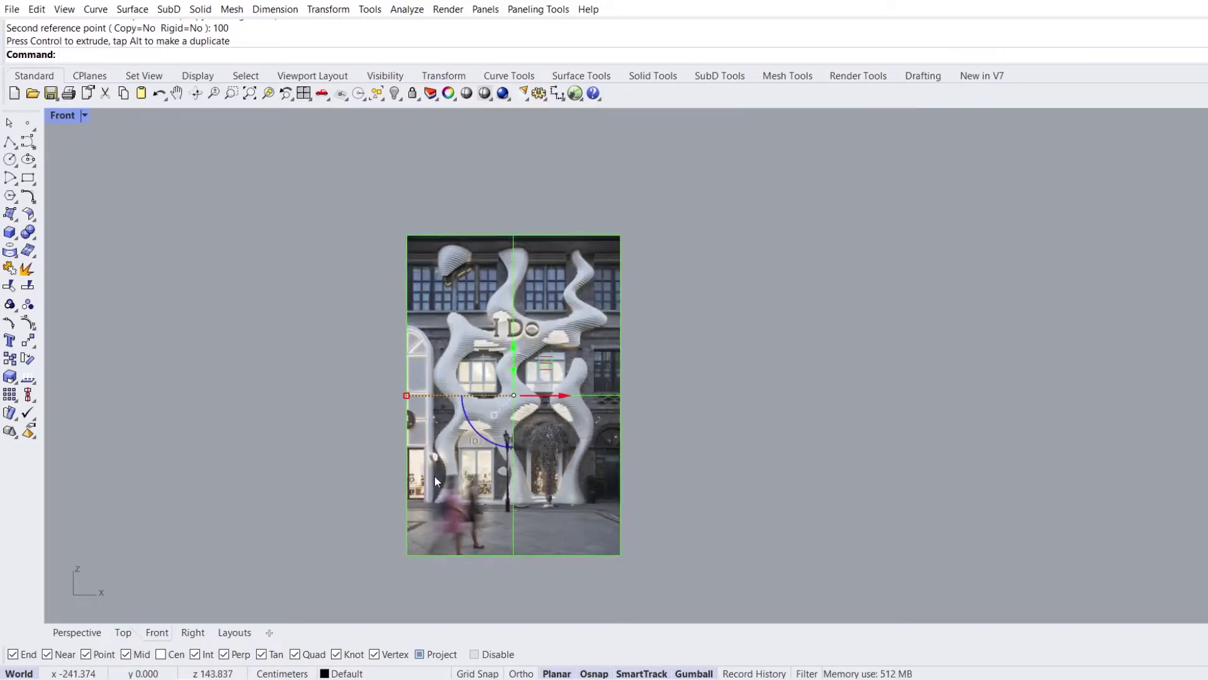
click(413, 94)
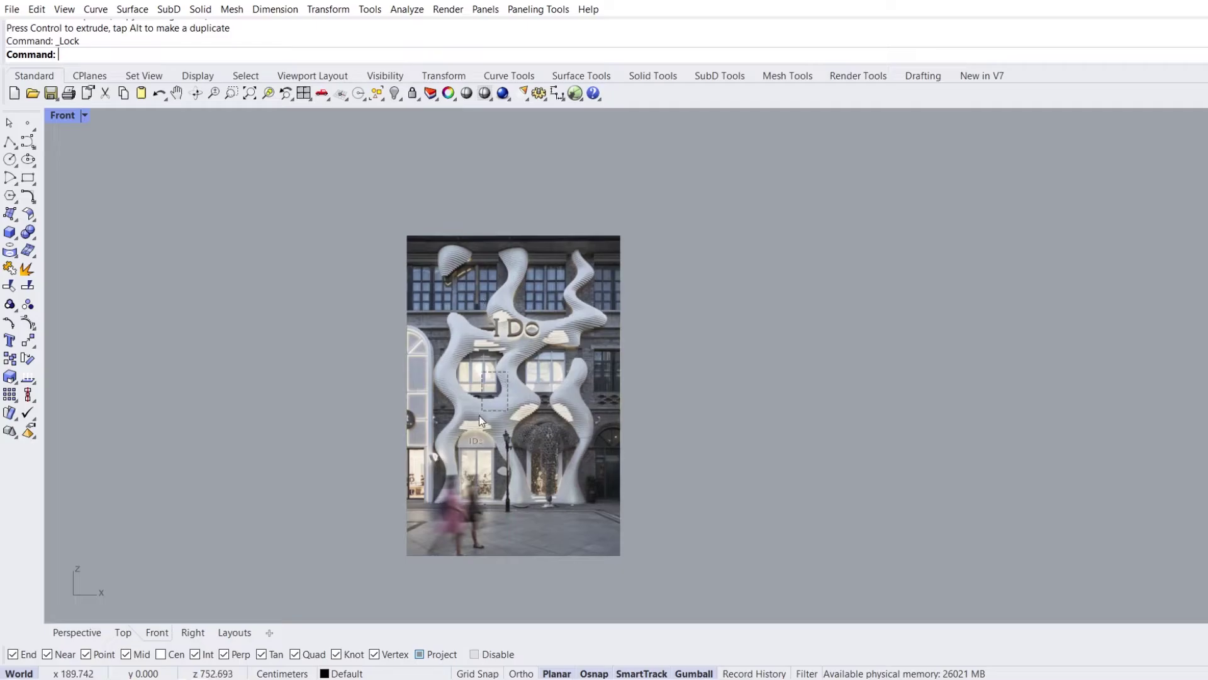
Trace the outer edge of the facade's leftmost wavy column with a SubD-friendly degree 3 curve from the ground to its tip.
scroll(448, 497, up, 4)
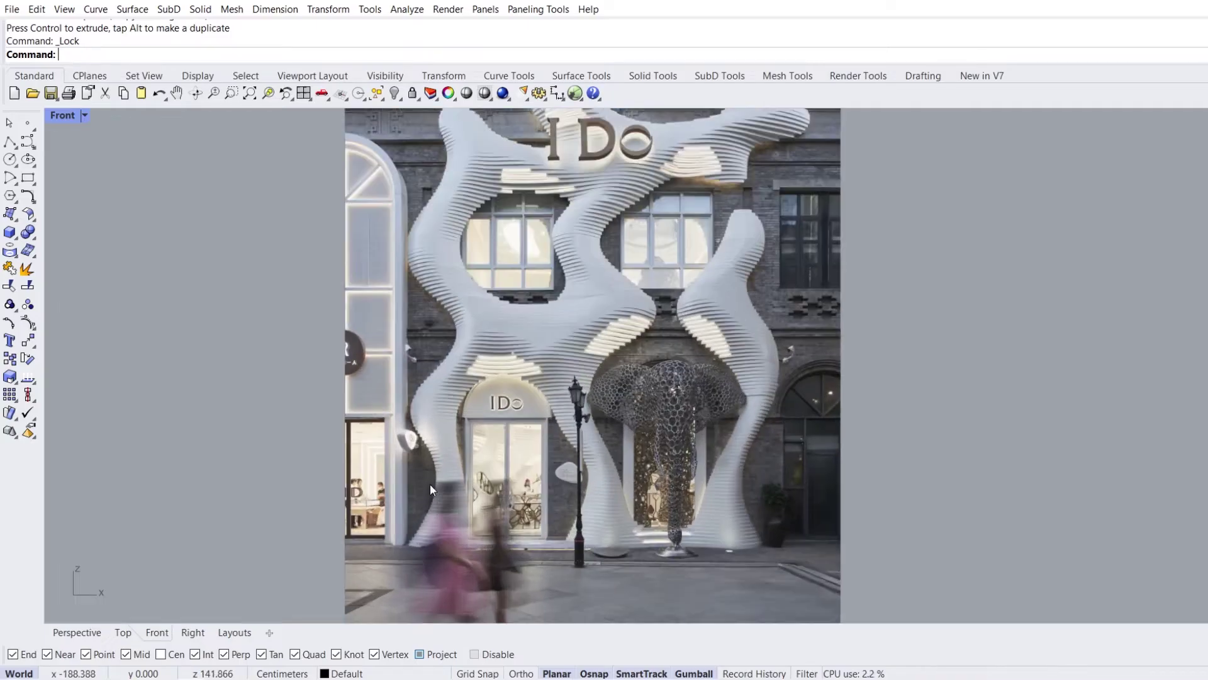
right_drag(431, 485, 436, 530)
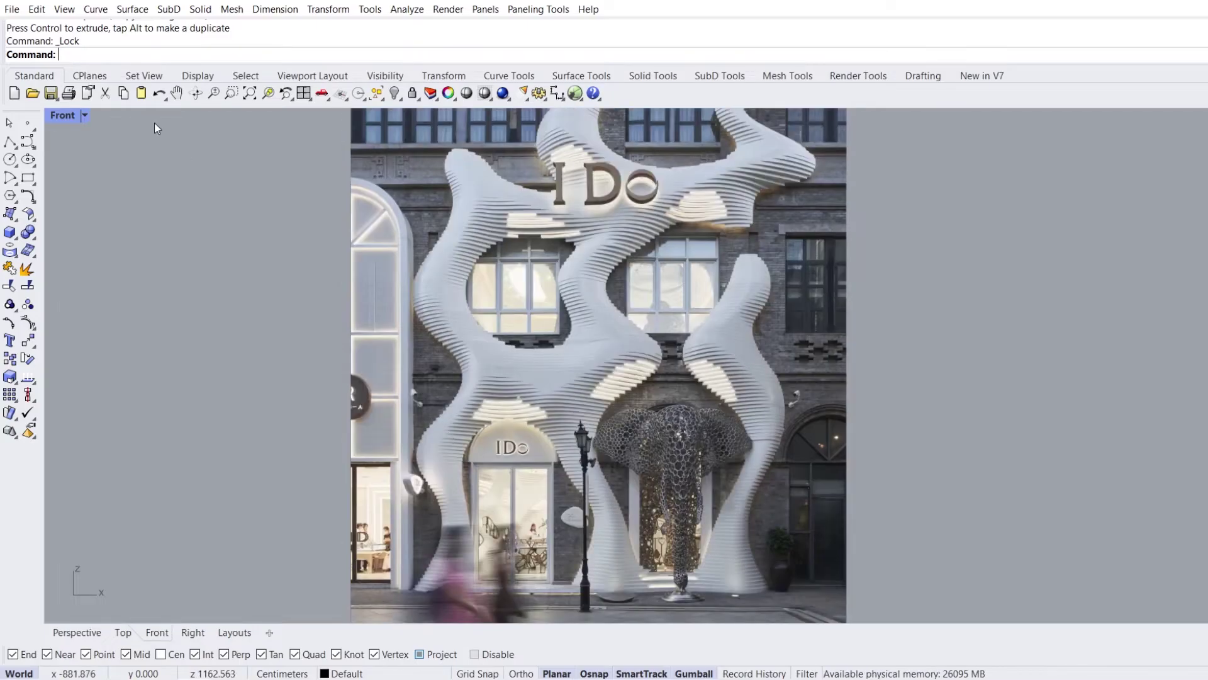
click(28, 144)
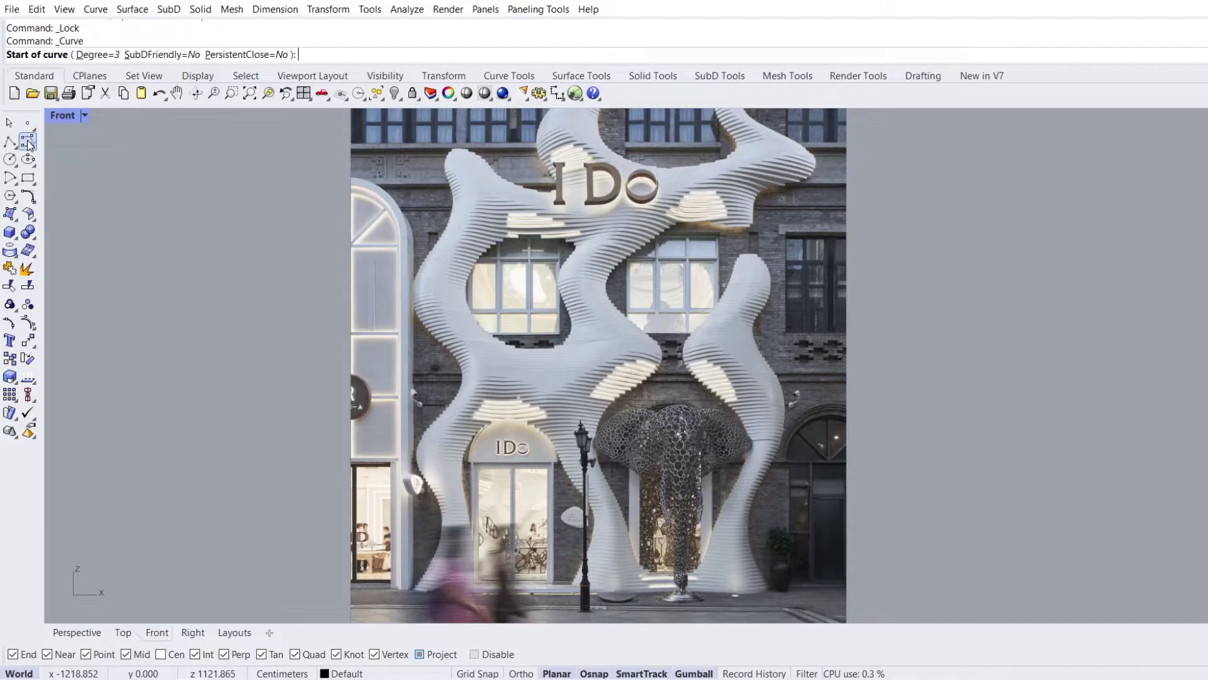
click(170, 56)
scroll(409, 576, up, 1)
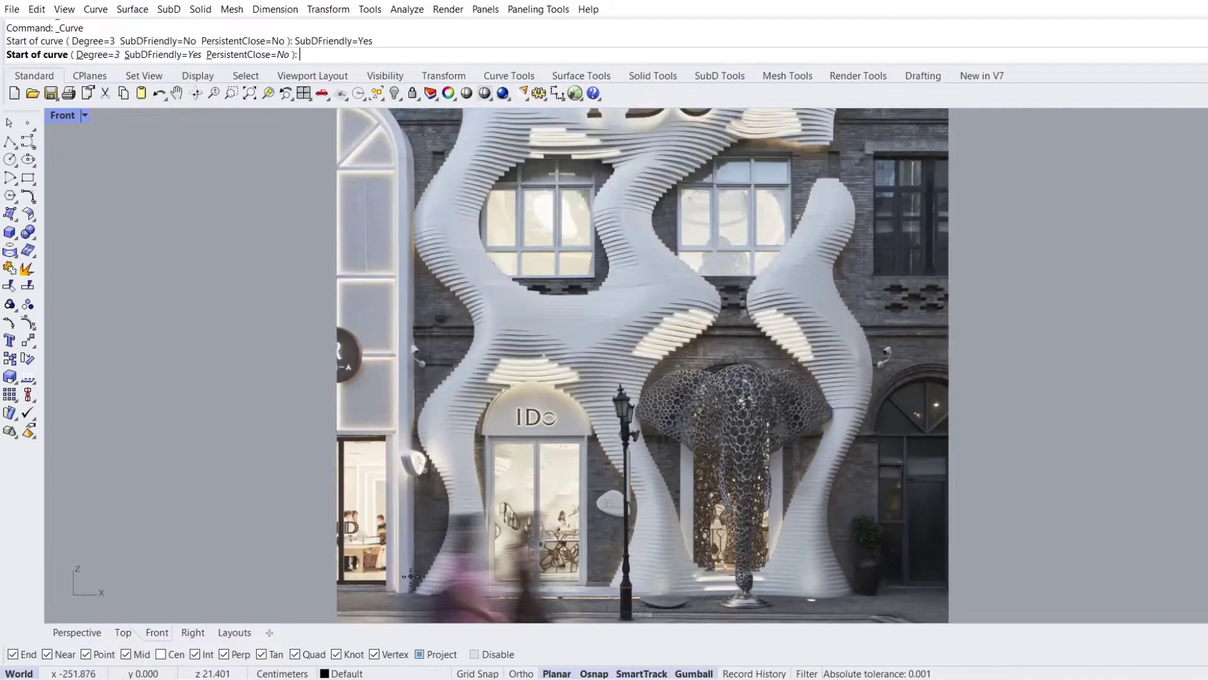
scroll(410, 576, up, 1)
click(414, 594)
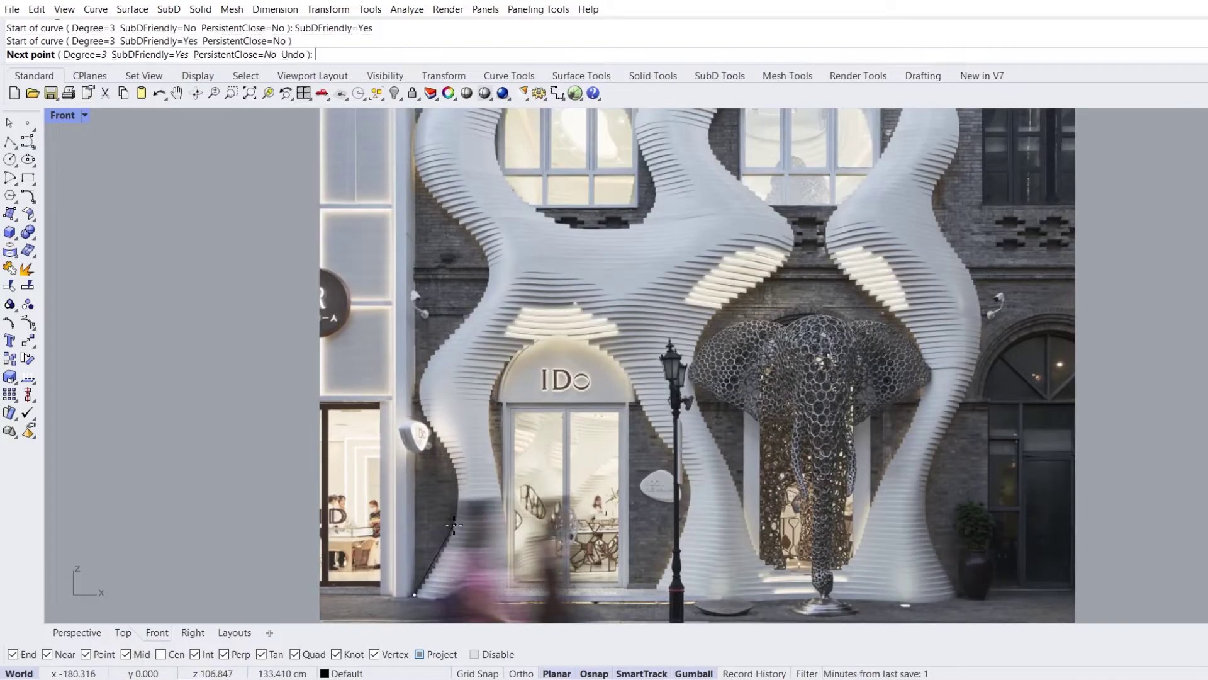
click(454, 524)
click(449, 452)
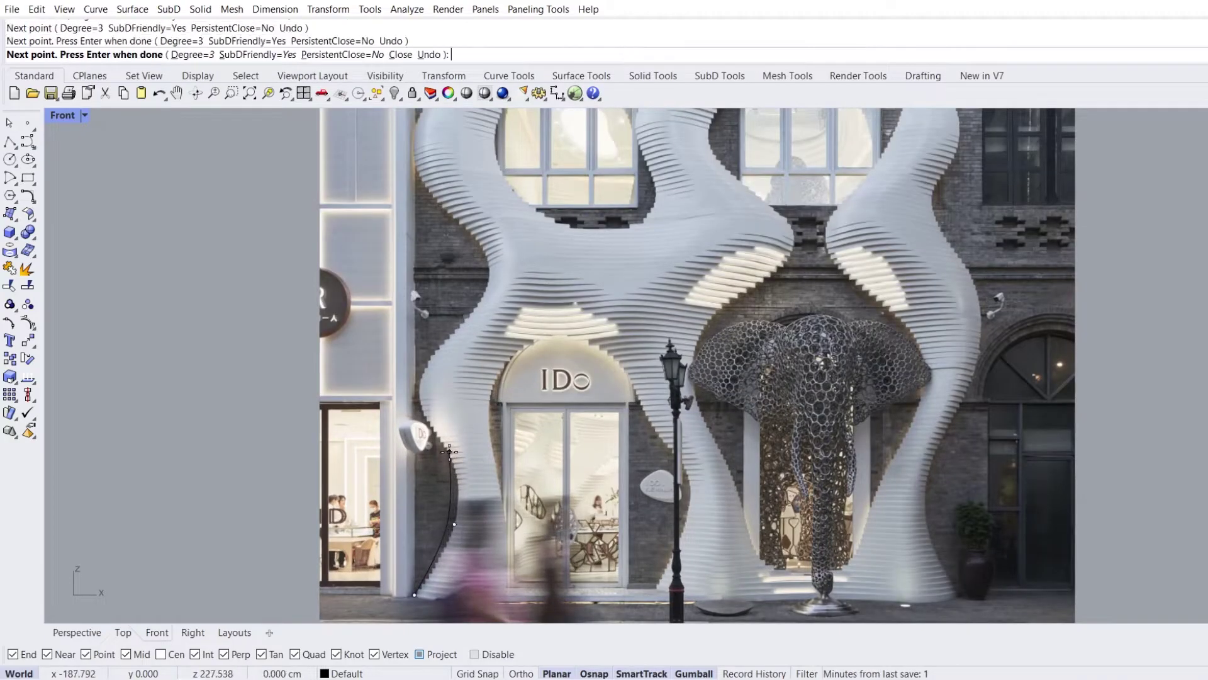
click(416, 394)
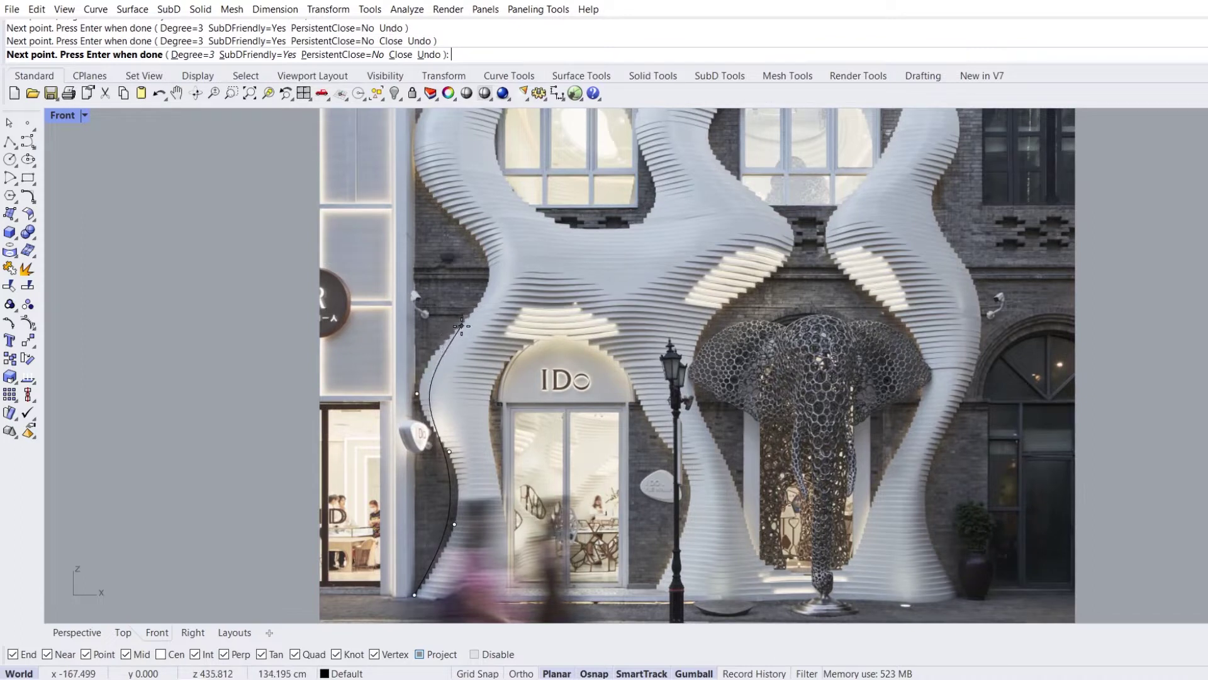
click(463, 324)
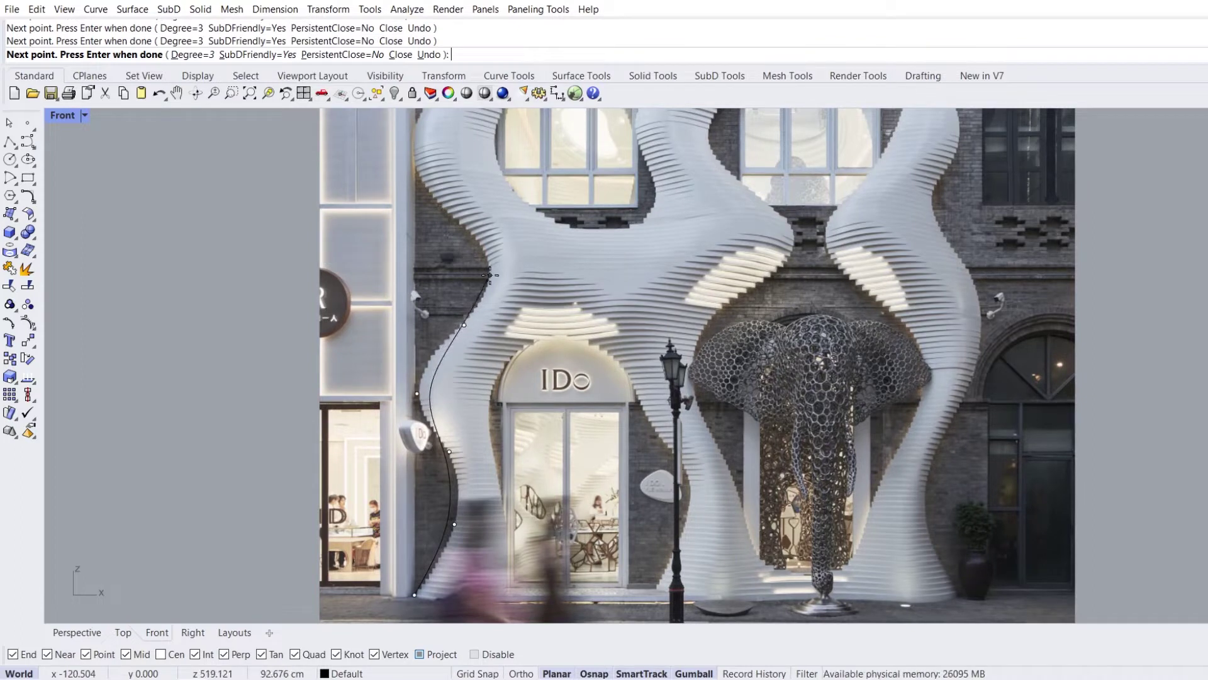
right_drag(461, 223, 536, 401)
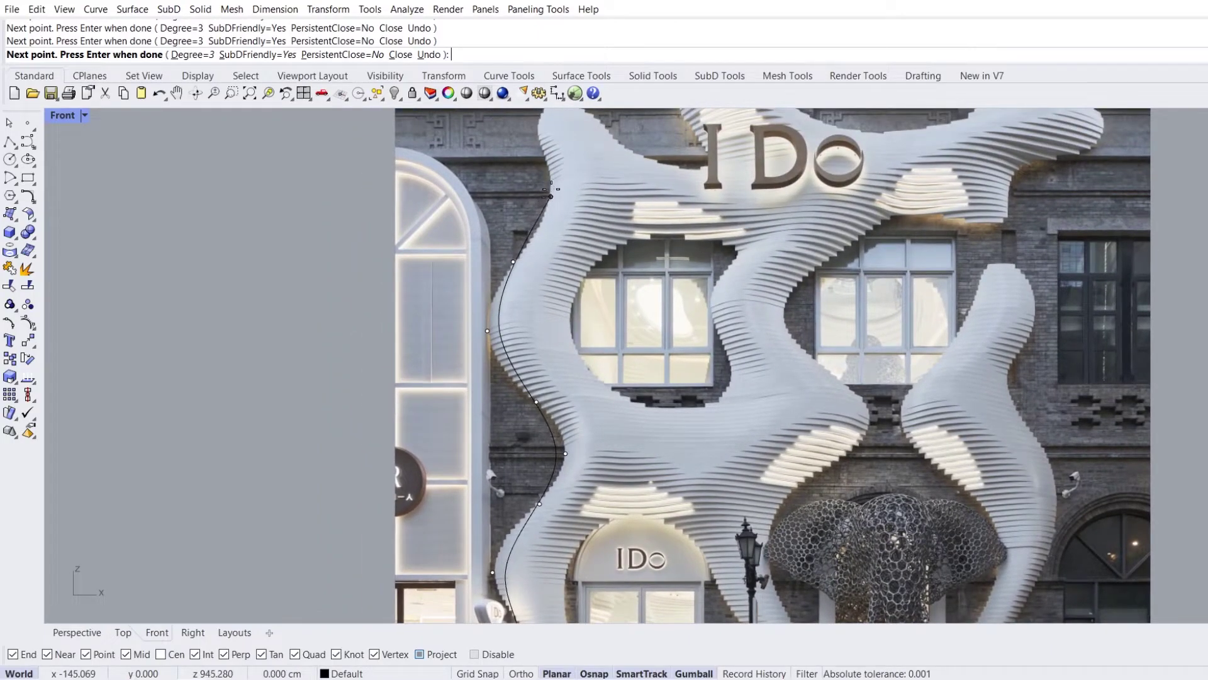
click(541, 141)
right_drag(540, 141, 528, 245)
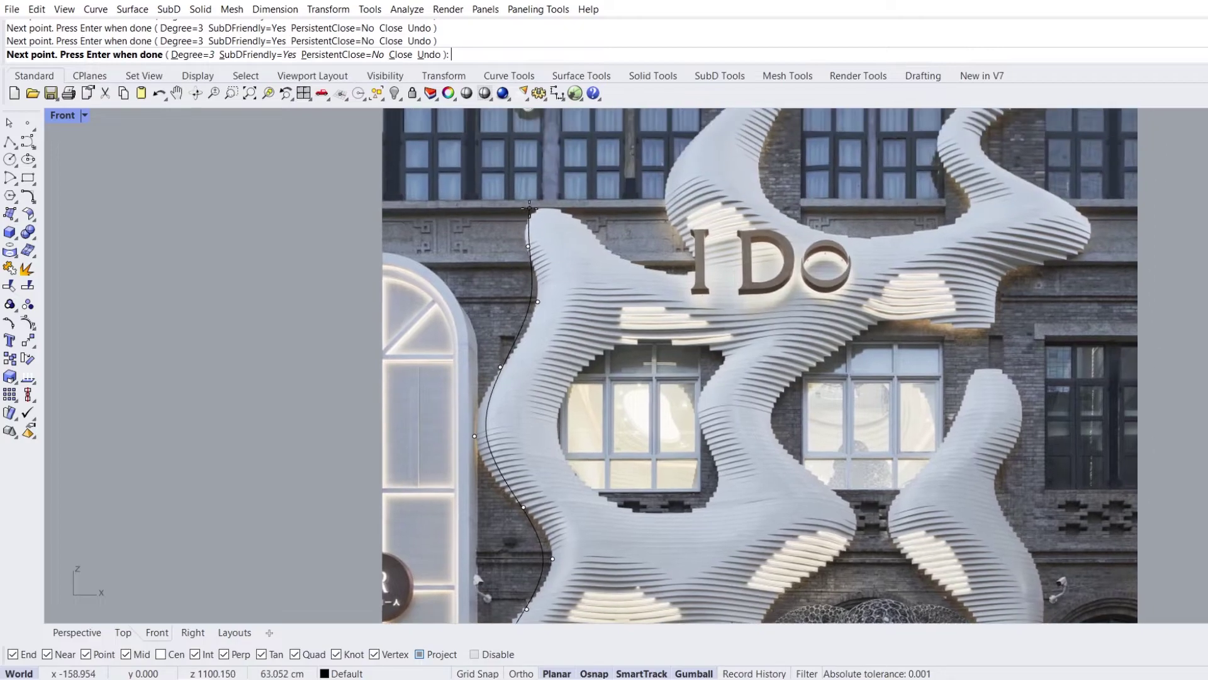
key(Return)
Adjust the control points in the lower and middle part of the traced curve to follow the column's outer edge.
scroll(540, 221, down, 4)
right_drag(514, 423, 506, 317)
click(508, 438)
scroll(503, 508, up, 5)
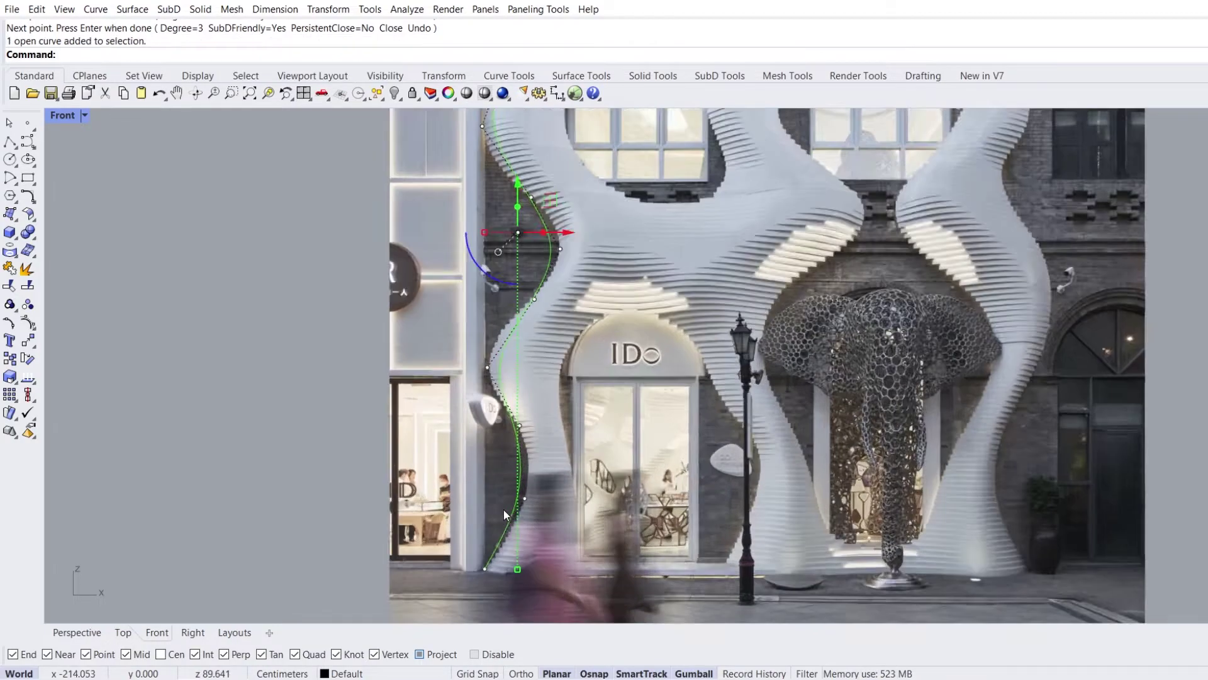
drag(546, 520, 547, 521)
drag(568, 465, 584, 473)
drag(520, 412, 571, 349)
drag(470, 314, 487, 264)
right_drag(549, 274, 545, 327)
drag(514, 464, 567, 399)
right_drag(558, 354, 518, 482)
drag(389, 456, 430, 494)
drag(444, 447, 444, 441)
drag(490, 354, 524, 390)
drag(548, 337, 554, 335)
drag(532, 314, 600, 253)
Adjust the upper control points of the traced curve to fit the column's outer edge up to its tip.
right_drag(416, 231, 466, 413)
drag(420, 341, 484, 271)
right_drag(538, 271, 545, 455)
drag(583, 248, 593, 282)
drag(617, 240, 633, 243)
right_drag(590, 177, 594, 276)
drag(552, 265, 585, 306)
drag(604, 255, 585, 233)
drag(586, 359, 617, 401)
drag(636, 344, 642, 328)
Fine-tune the middle and lower control points of the outer curve against the column's edge and finish point editing.
right_drag(632, 377, 623, 225)
right_drag(558, 489, 510, 315)
drag(557, 412, 615, 424)
right_drag(536, 555, 562, 404)
drag(409, 421, 456, 474)
drag(488, 462, 485, 461)
right_drag(505, 376, 512, 348)
drag(530, 315, 570, 352)
drag(581, 304, 574, 315)
right_drag(549, 438, 540, 379)
scroll(539, 379, down, 2)
right_drag(488, 489, 481, 424)
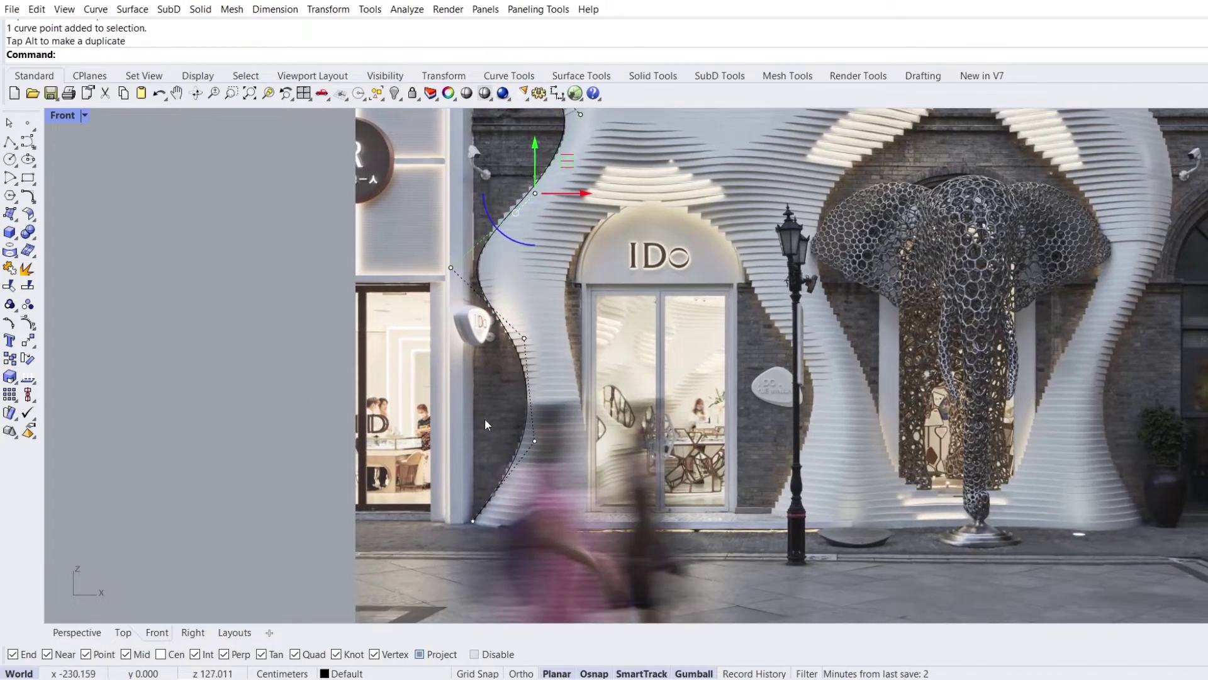
key(Escape)
key(Escape)
Copy the outer edge curve horizontally towards the inner side of the leftmost column.
scroll(606, 456, down, 2)
right_drag(628, 322, 551, 458)
scroll(551, 458, down, 2)
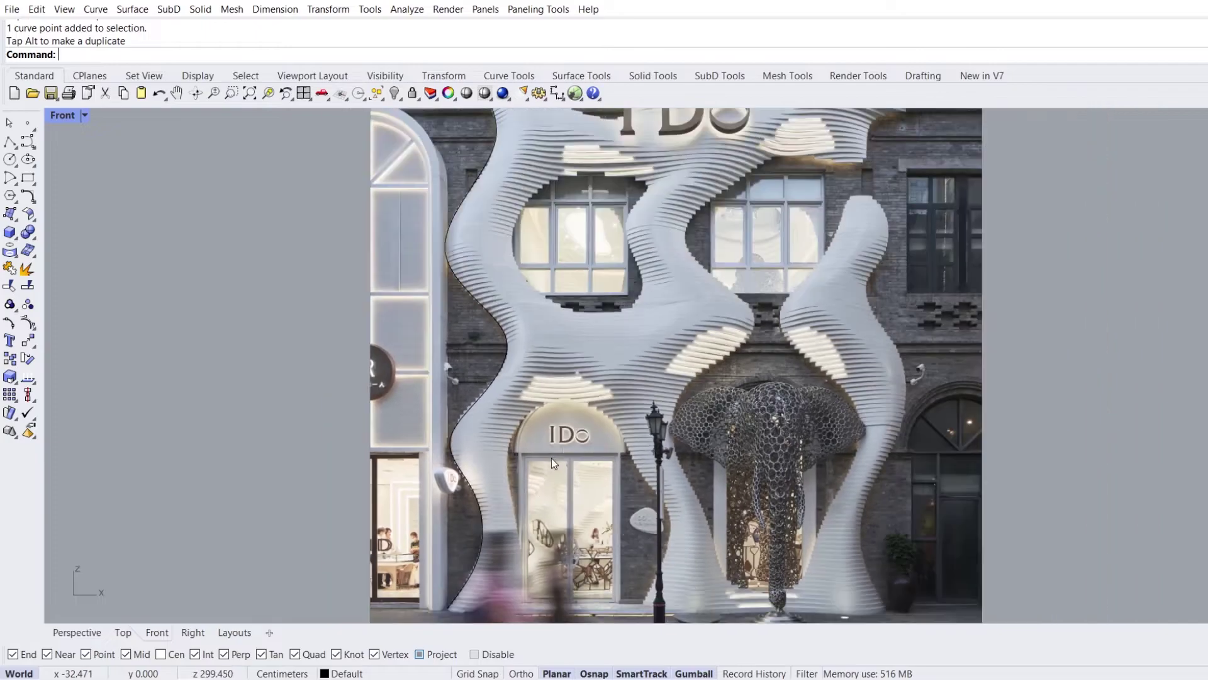
click(507, 343)
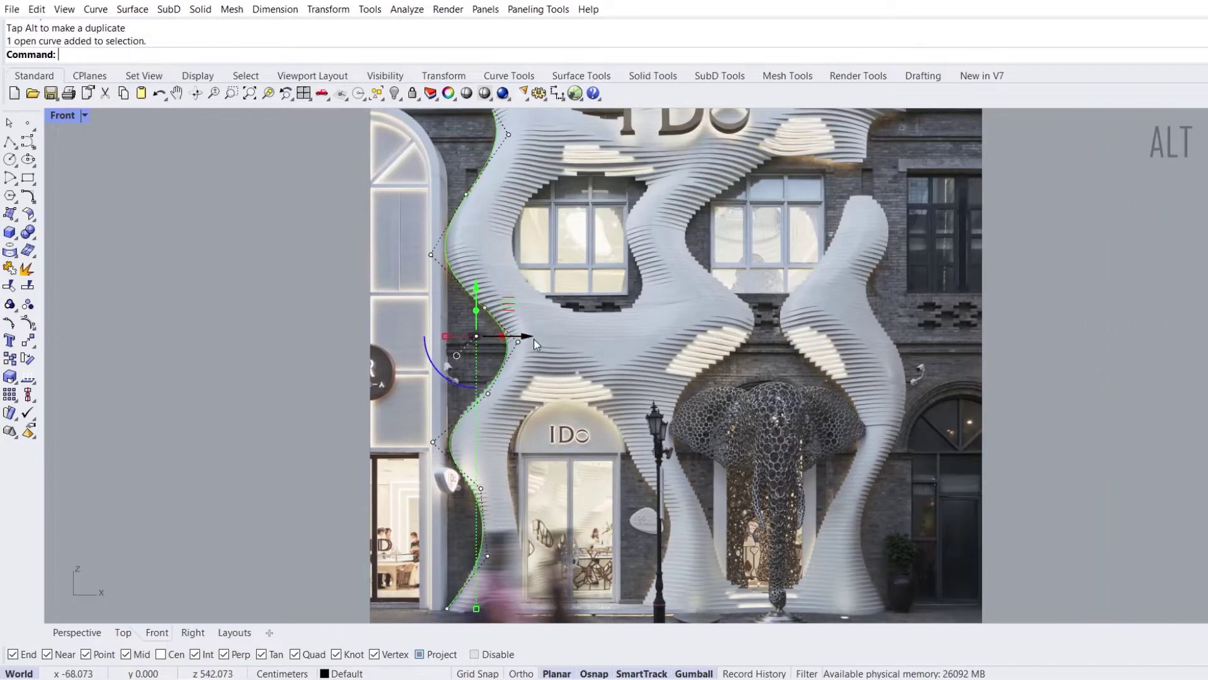
drag(530, 337, 587, 343)
right_drag(588, 344, 555, 203)
Show the copied curve's control points and move the lowest ones to the column's inner edge beside the door.
click(543, 391)
scroll(509, 412, up, 3)
click(500, 412)
key(F10)
click(450, 501)
drag(498, 500, 519, 497)
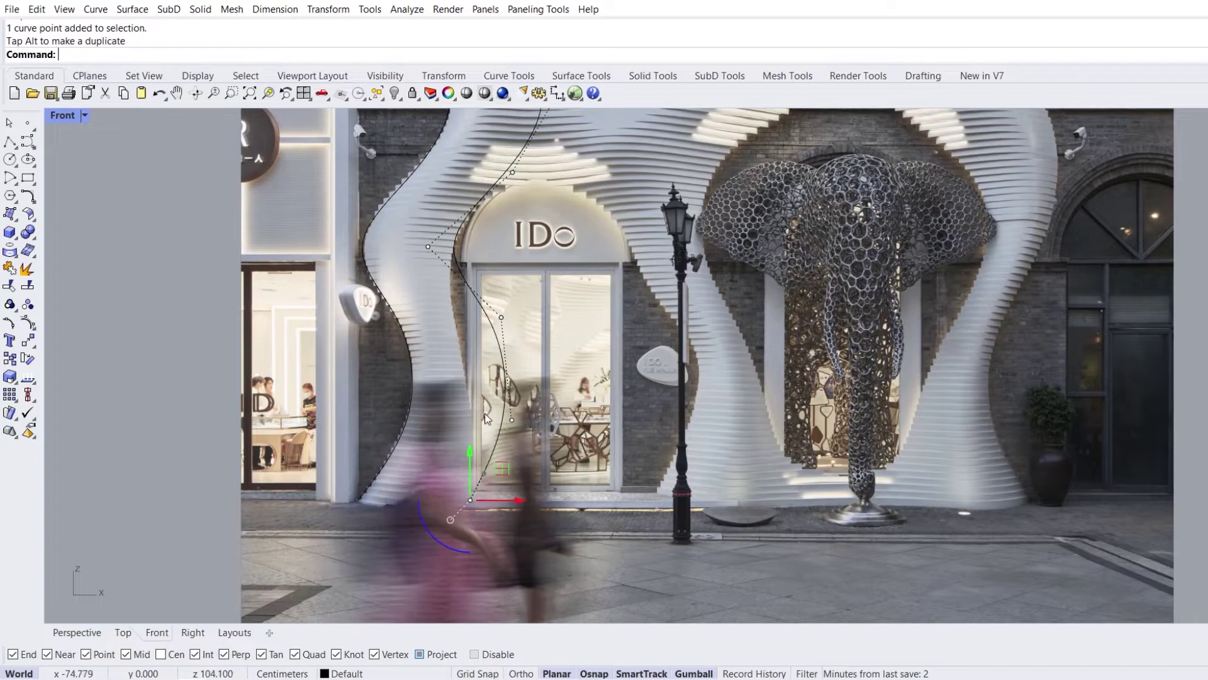
drag(485, 284, 552, 430)
drag(556, 370, 513, 369)
drag(445, 466, 516, 420)
Shift the copied curve's middle control points to follow the inner edge from above the door to the window opening.
right_drag(423, 189, 435, 330)
drag(419, 355, 455, 405)
drag(485, 388, 497, 388)
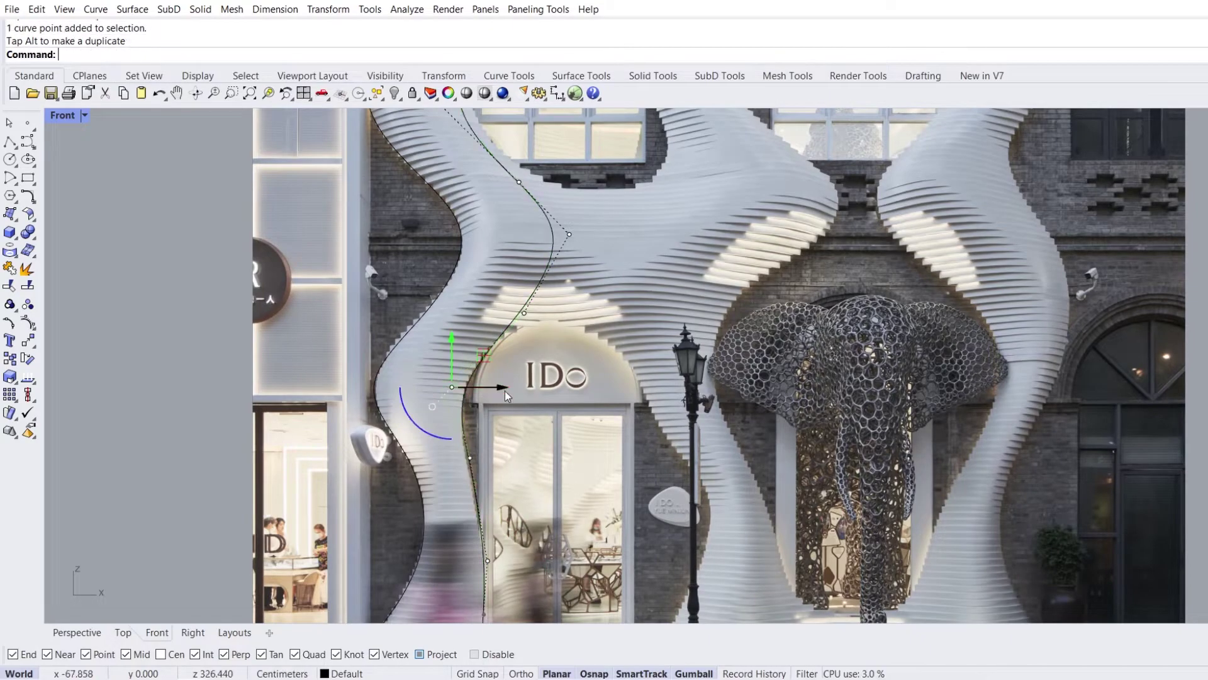
right_drag(514, 315, 519, 415)
drag(514, 395, 583, 416)
right_drag(515, 315, 541, 458)
drag(534, 443, 635, 426)
right_drag(487, 339, 500, 452)
drag(467, 440, 526, 437)
Reposition the copied curve's upper control points along the inner side of the column up to its tip.
right_drag(556, 136, 537, 247)
click(566, 277)
drag(615, 277, 592, 309)
click(537, 309)
drag(538, 376, 595, 396)
drag(629, 384, 639, 384)
click(518, 475)
drag(550, 444, 563, 431)
Fine-tune the inner curve's control points beside the window and the door and finish point editing.
right_drag(564, 432, 542, 331)
click(453, 479)
drag(486, 448, 481, 439)
right_drag(495, 594, 488, 449)
scroll(529, 372, down, 2)
right_drag(552, 604, 541, 463)
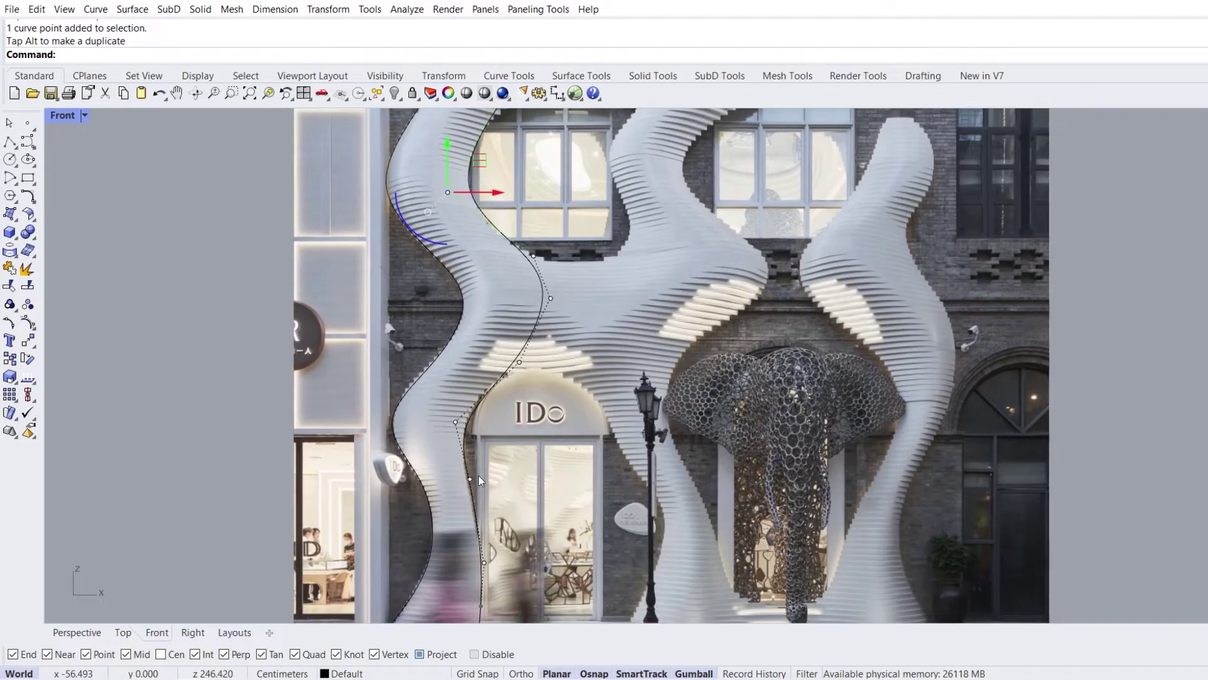
click(469, 479)
scroll(470, 482, up, 10)
drag(486, 476, 478, 476)
scroll(510, 363, down, 12)
right_drag(543, 357, 541, 479)
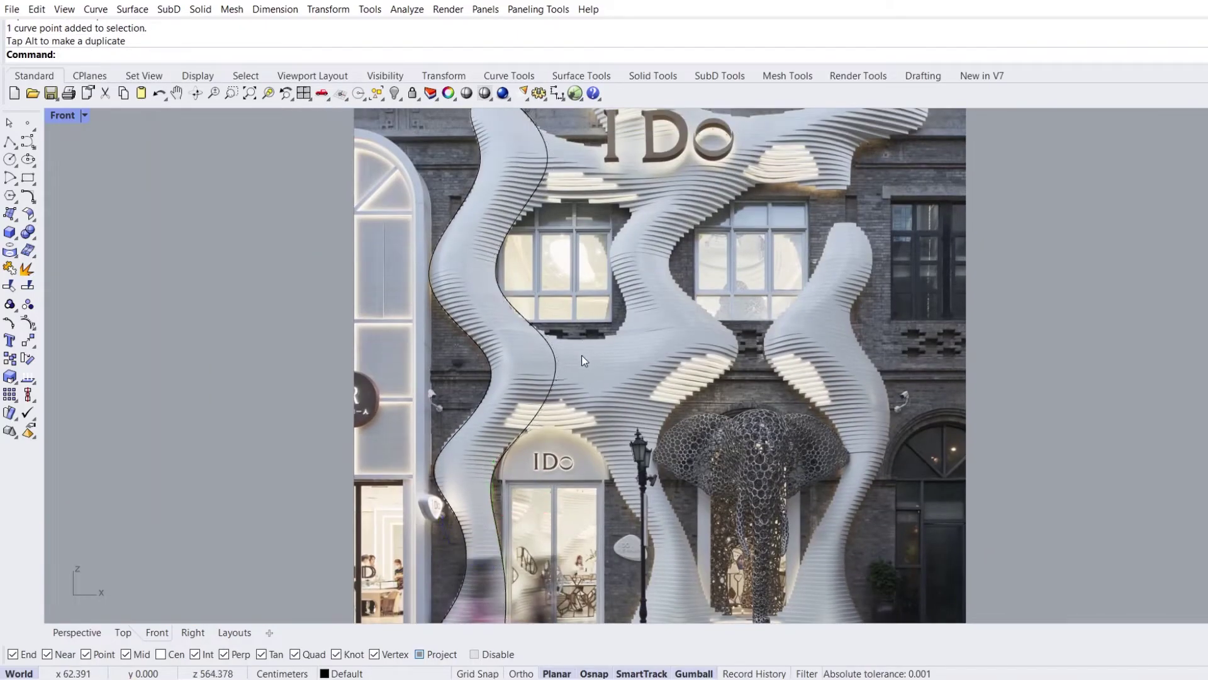
Detach the SubD tool set from the new V7 tools and dock it above the viewport.
click(978, 77)
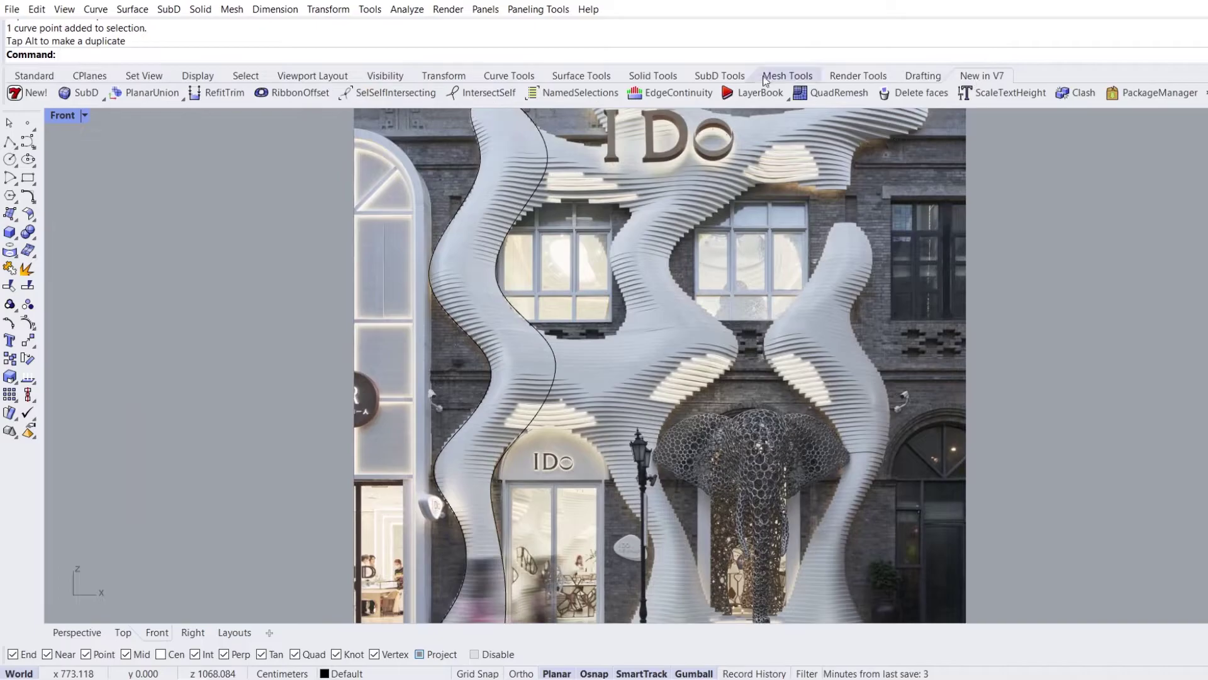
click(103, 100)
drag(105, 104, 110, 148)
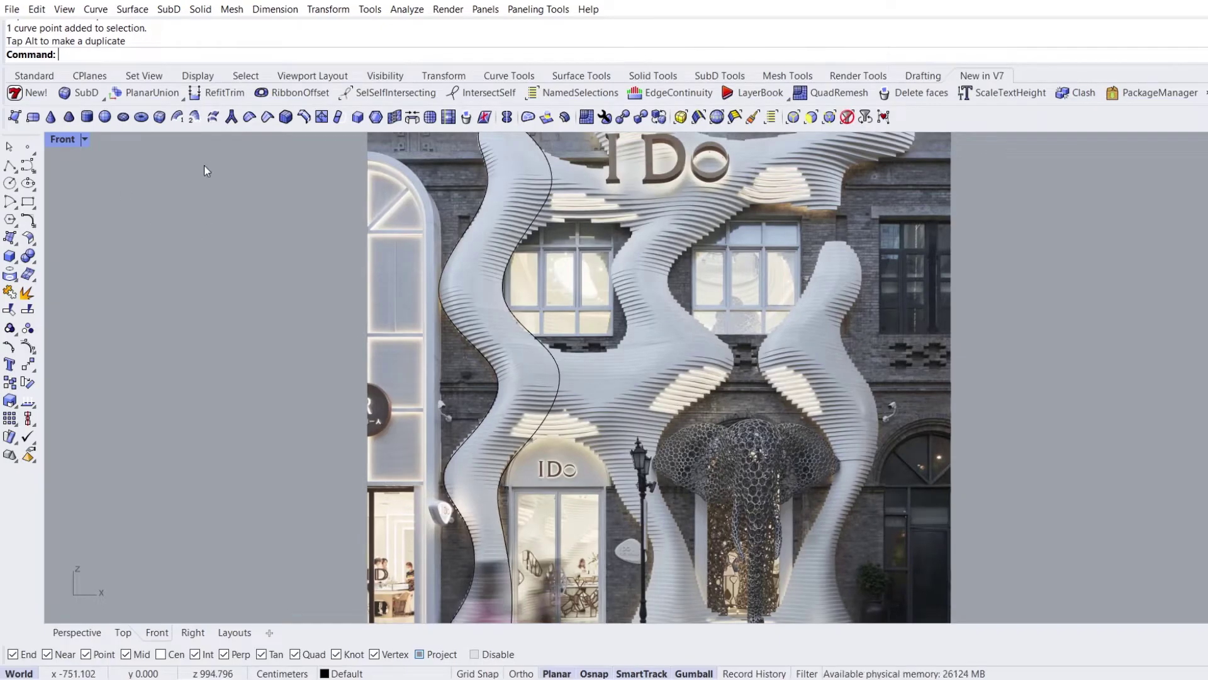
Create a SubD loft between the left column's two edge curves with 2 divisions between shapes, using the Ghosted display mode.
click(214, 118)
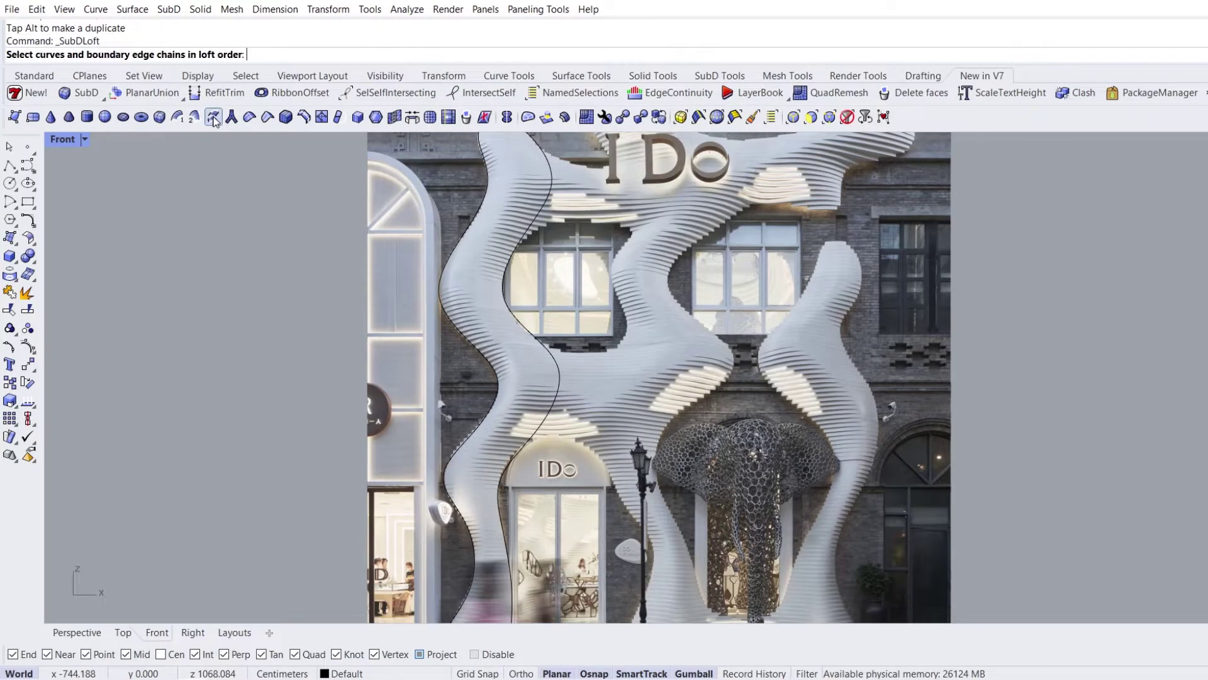
click(520, 247)
key(Return)
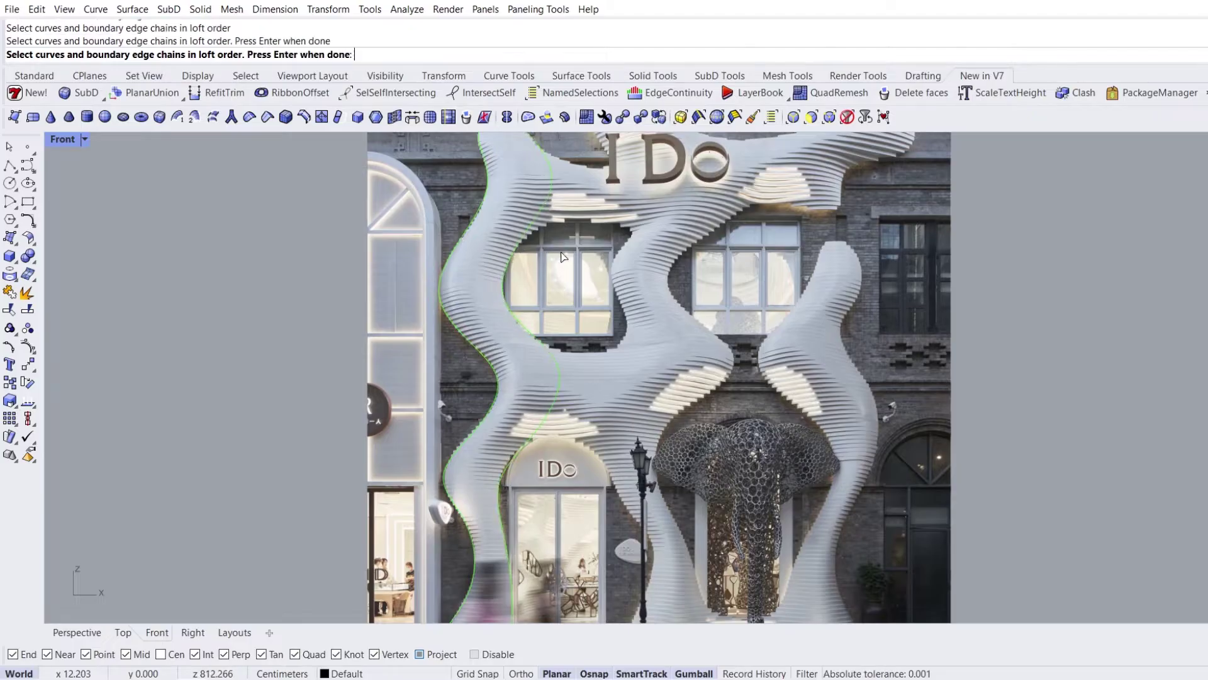
click(85, 139)
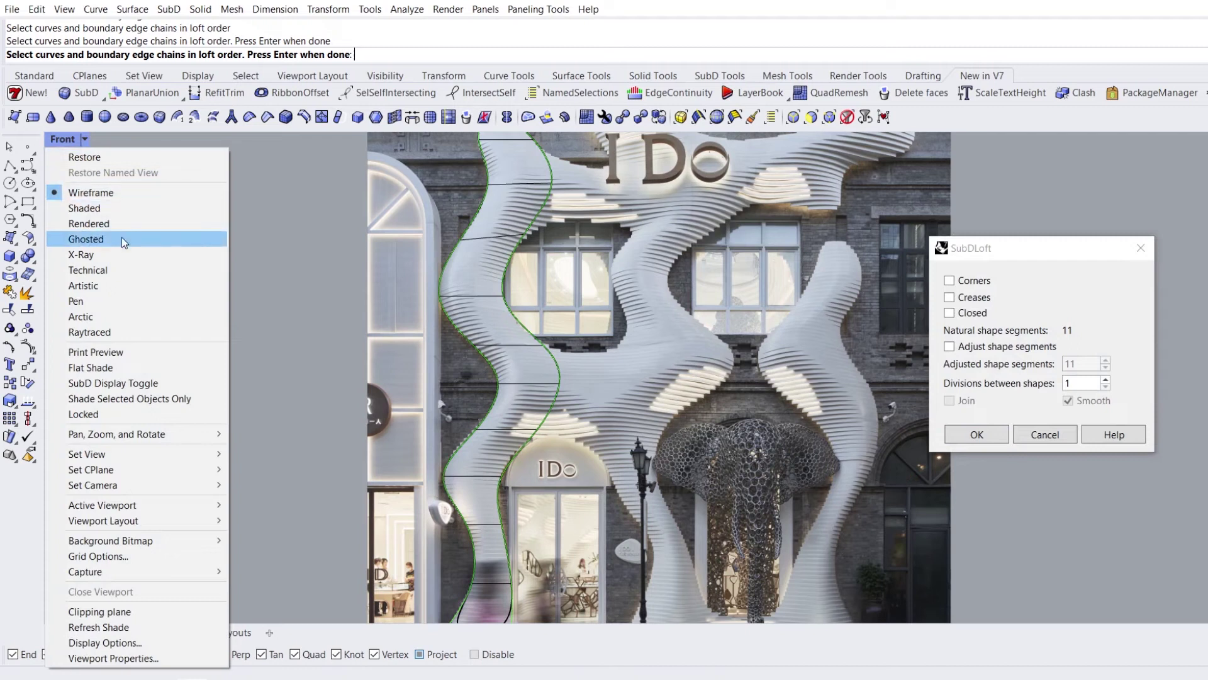
click(125, 242)
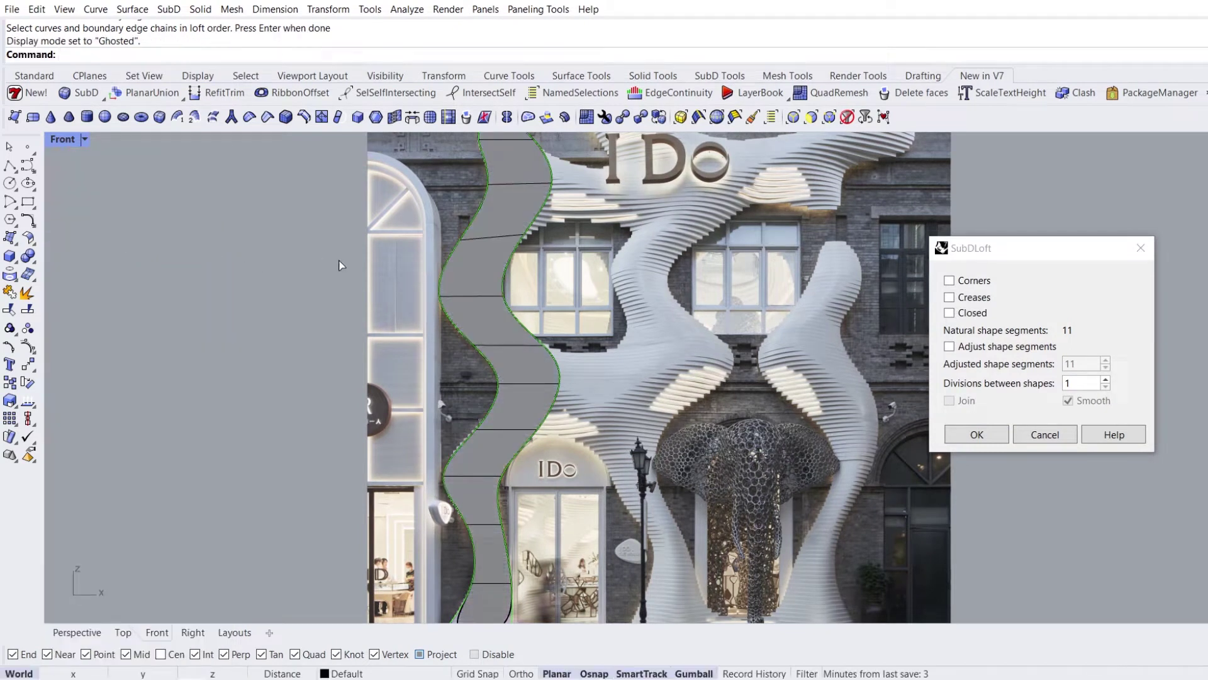
click(1106, 381)
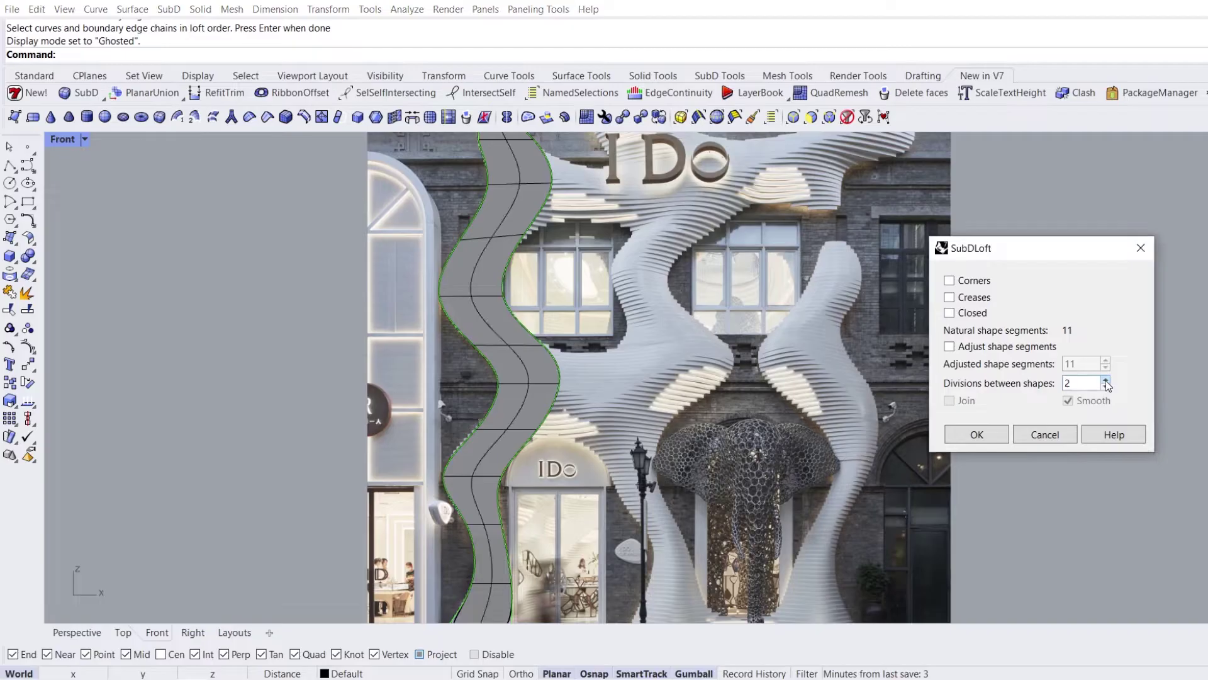
click(976, 435)
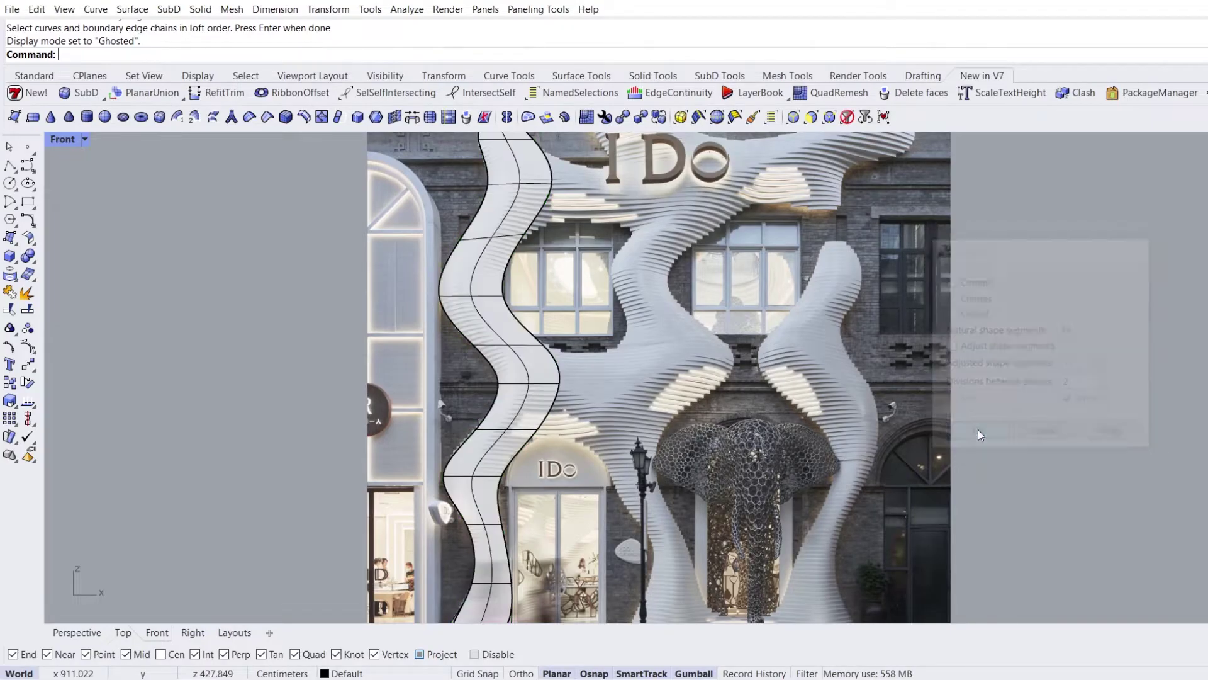
Delete the two source edge curves of the lofted left column.
scroll(545, 331, down, 2)
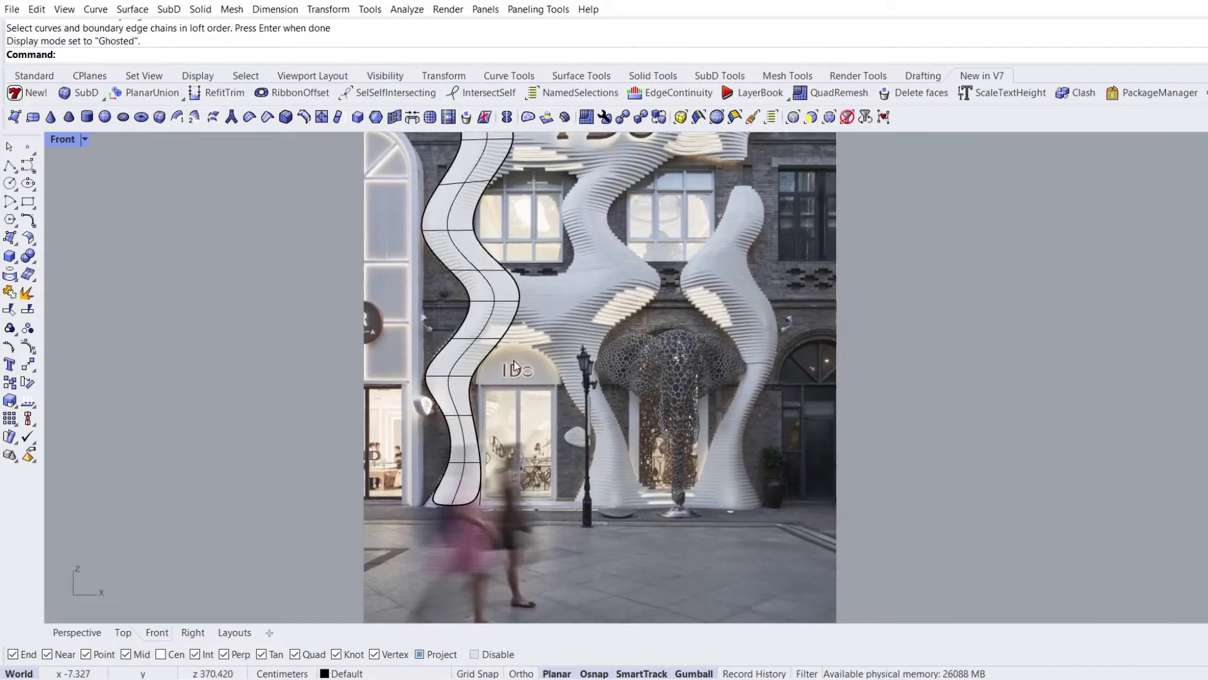
scroll(490, 413, up, 3)
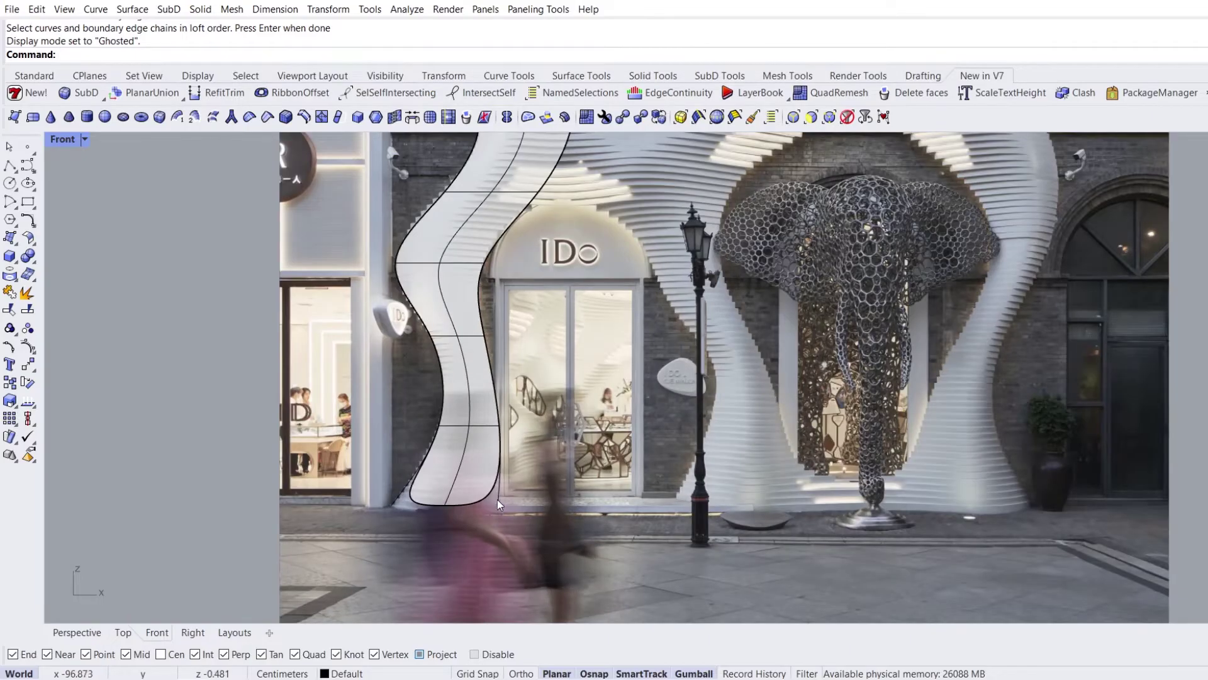
click(498, 503)
shift+click(398, 497)
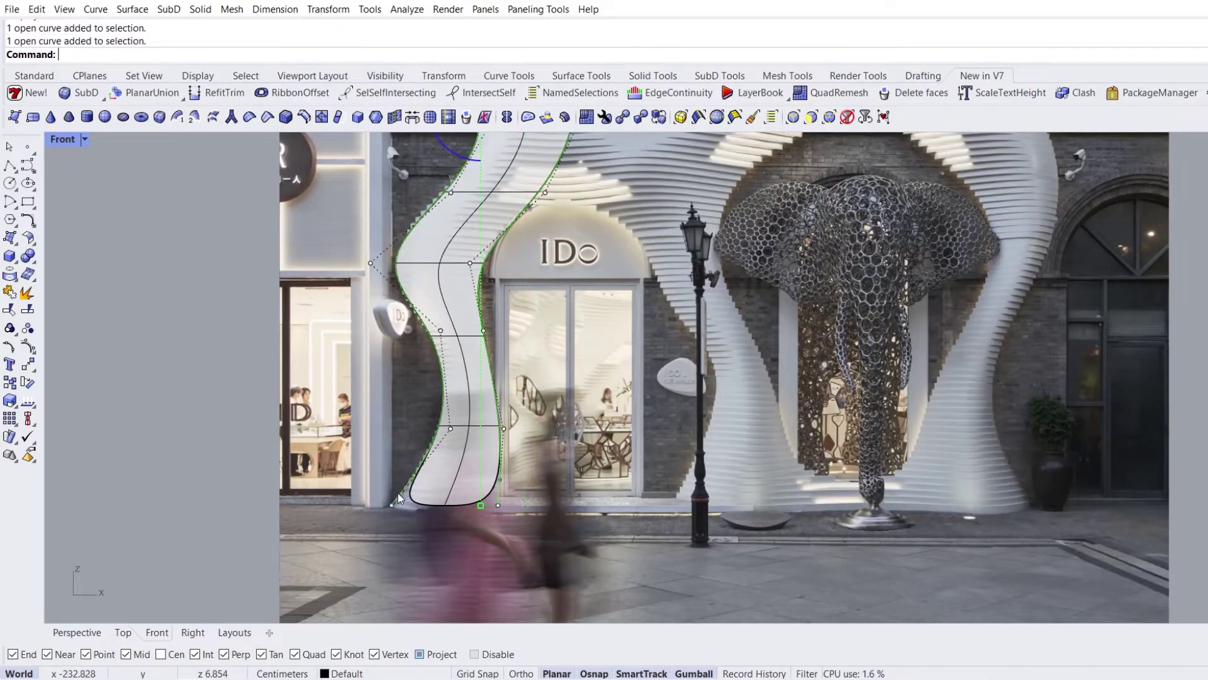
click(37, 9)
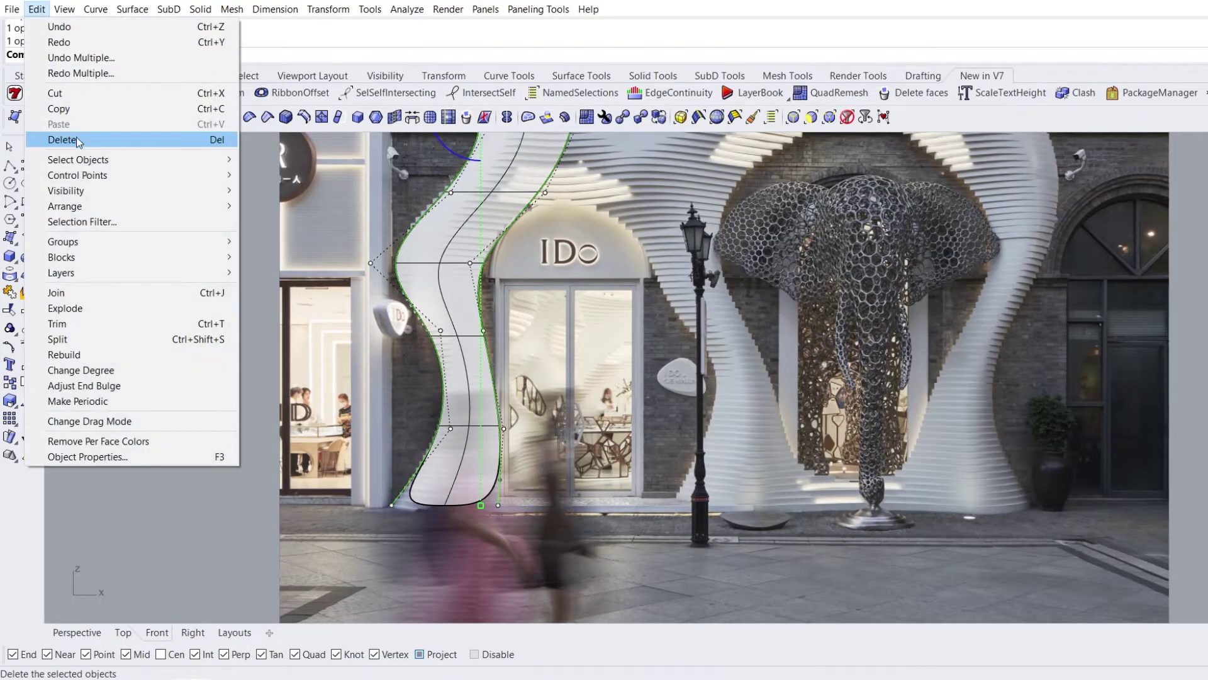
click(122, 140)
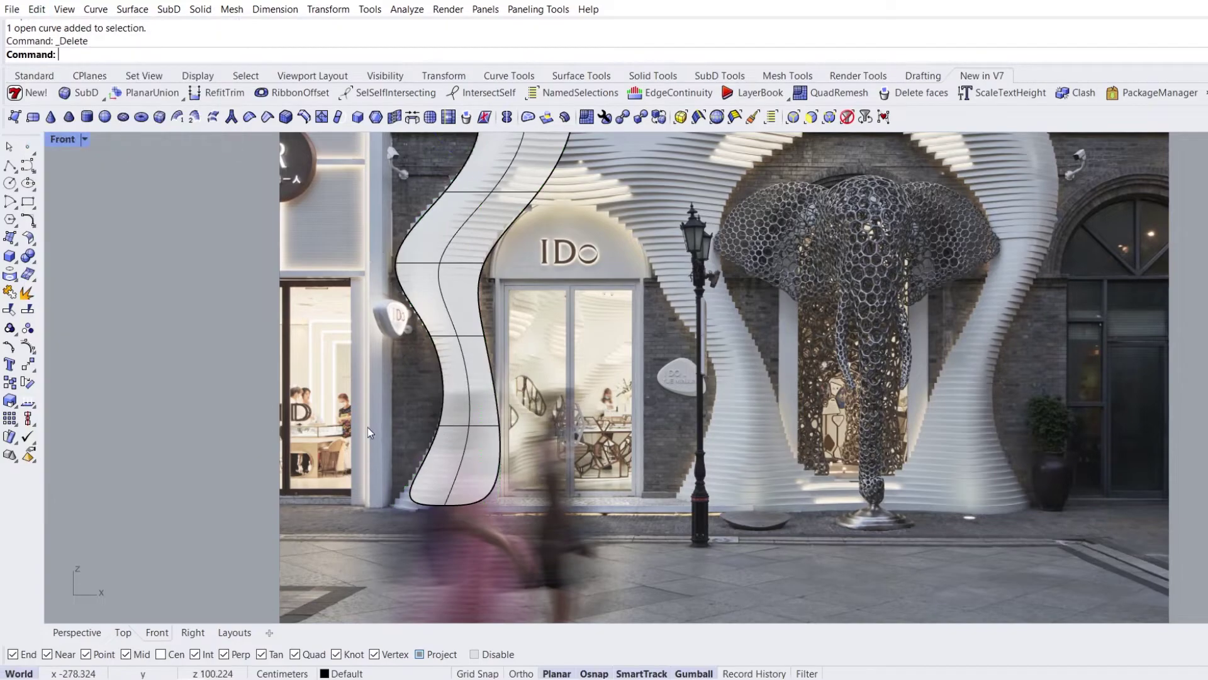
Crease the two corner vertices at the foot of the left column's SubD to sharpen them.
click(268, 117)
click(418, 482)
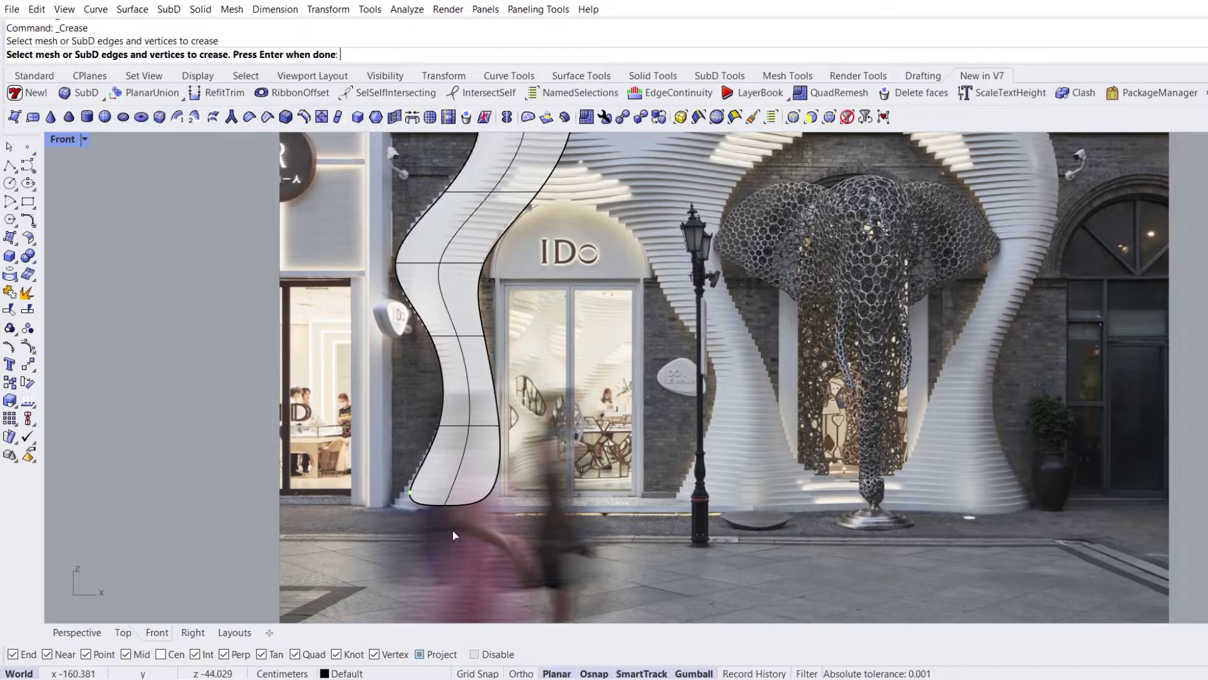
click(525, 475)
key(Return)
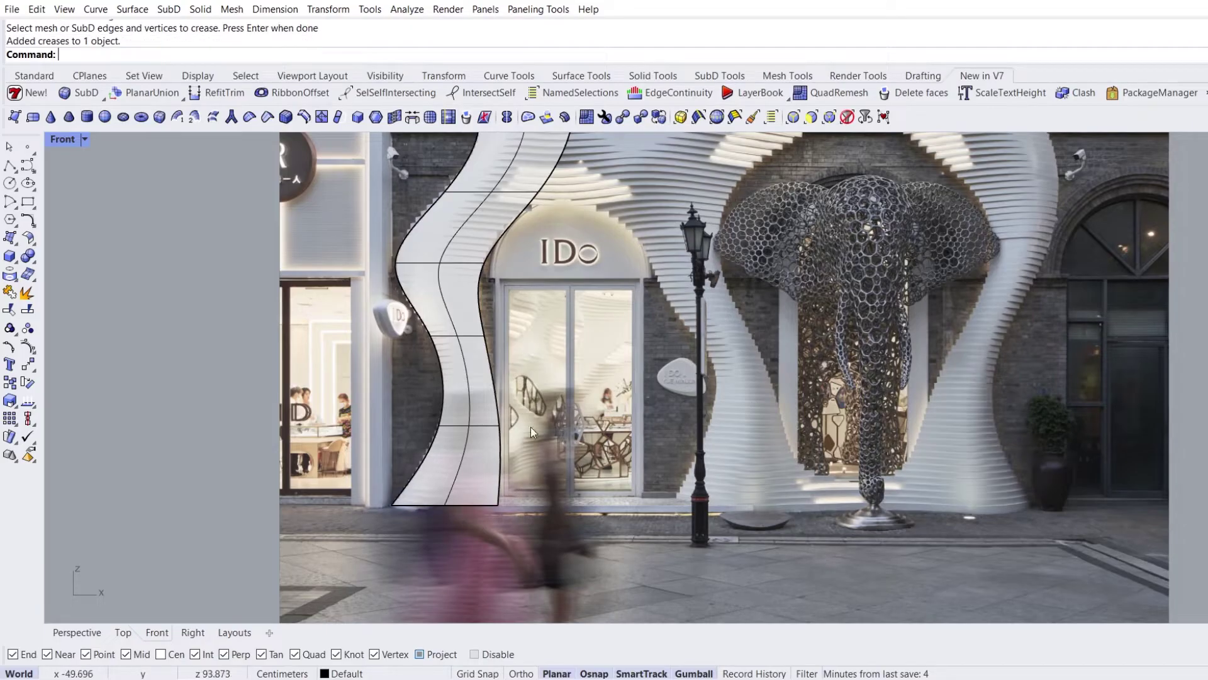
Start a degree 3 SubD-friendly curve along the central column's outer edge, from the ground up past the lamp post.
right_drag(522, 359, 485, 471)
right_drag(476, 362, 488, 467)
scroll(491, 387, down, 1)
right_drag(515, 244, 501, 310)
scroll(501, 310, down, 1)
right_drag(578, 461, 534, 371)
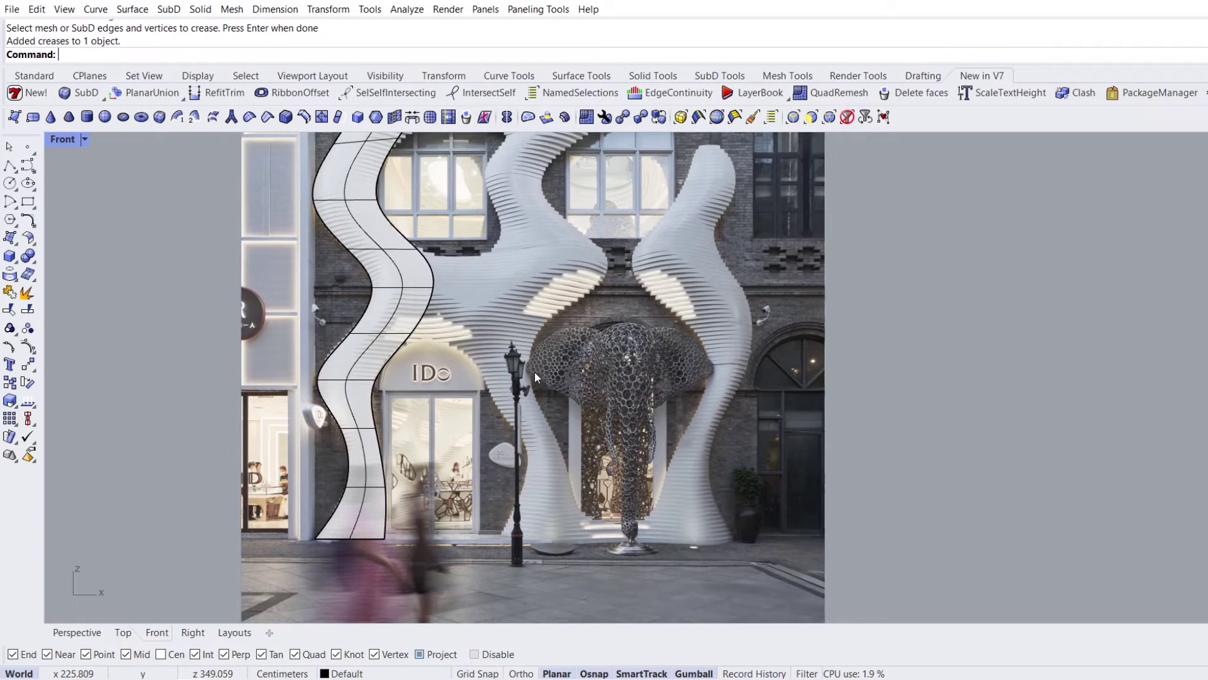
click(27, 165)
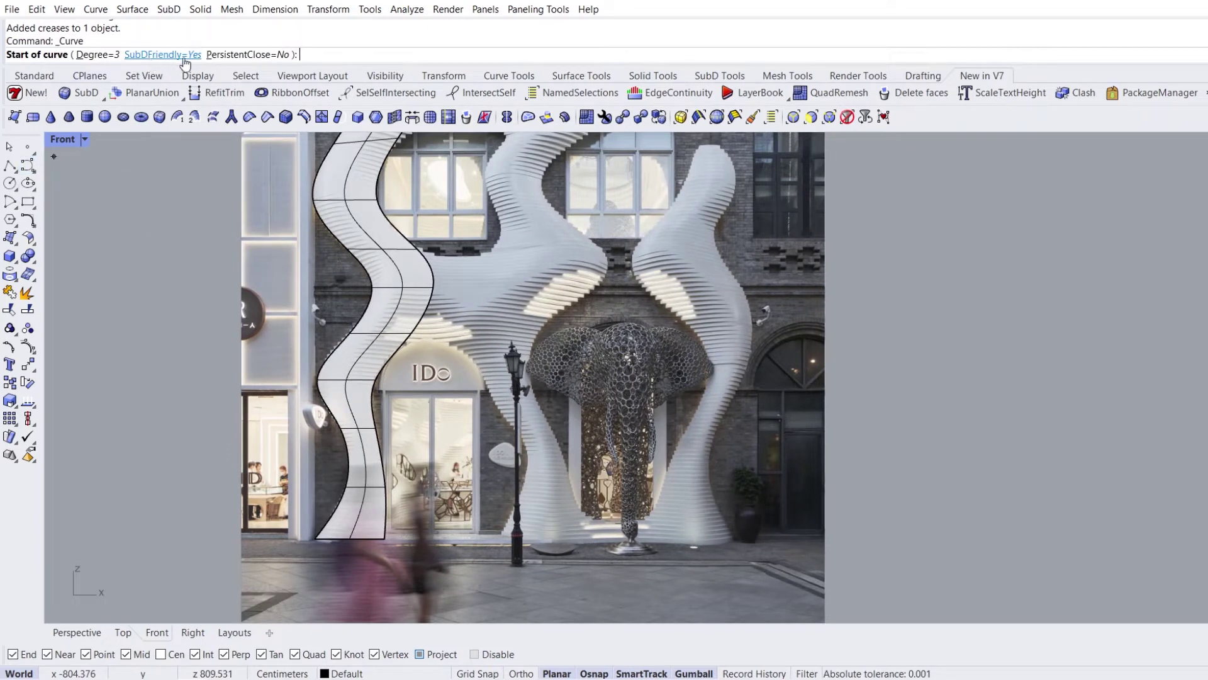
scroll(626, 564, up, 5)
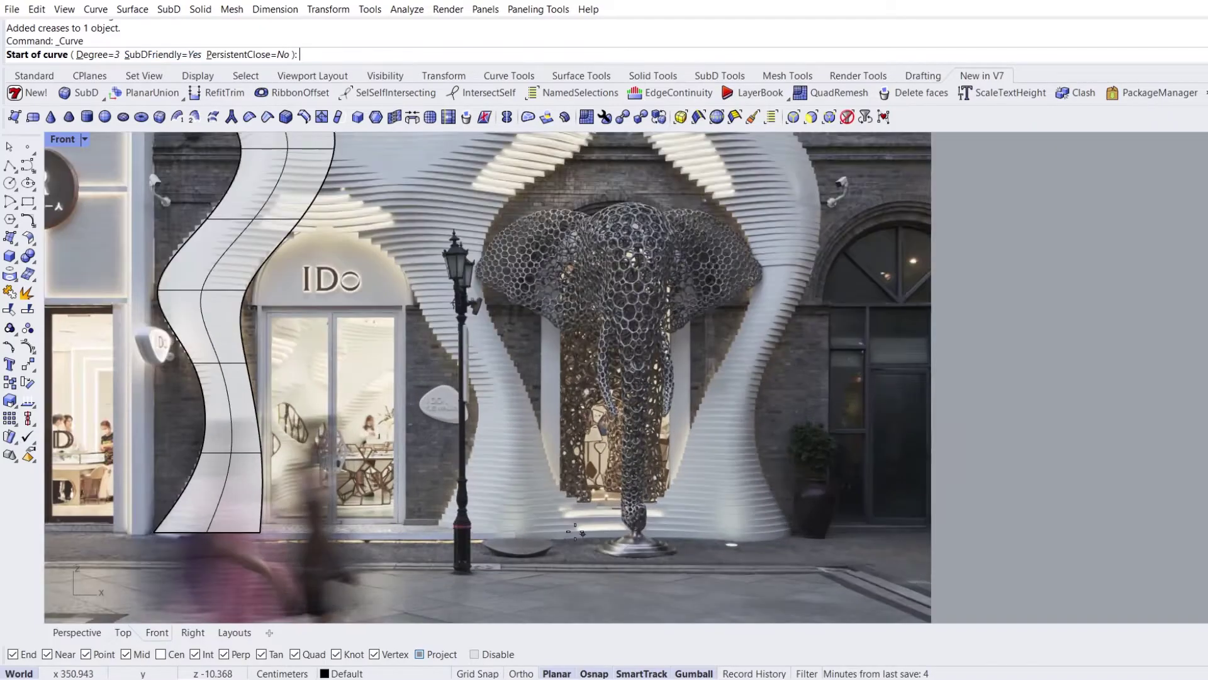
click(397, 541)
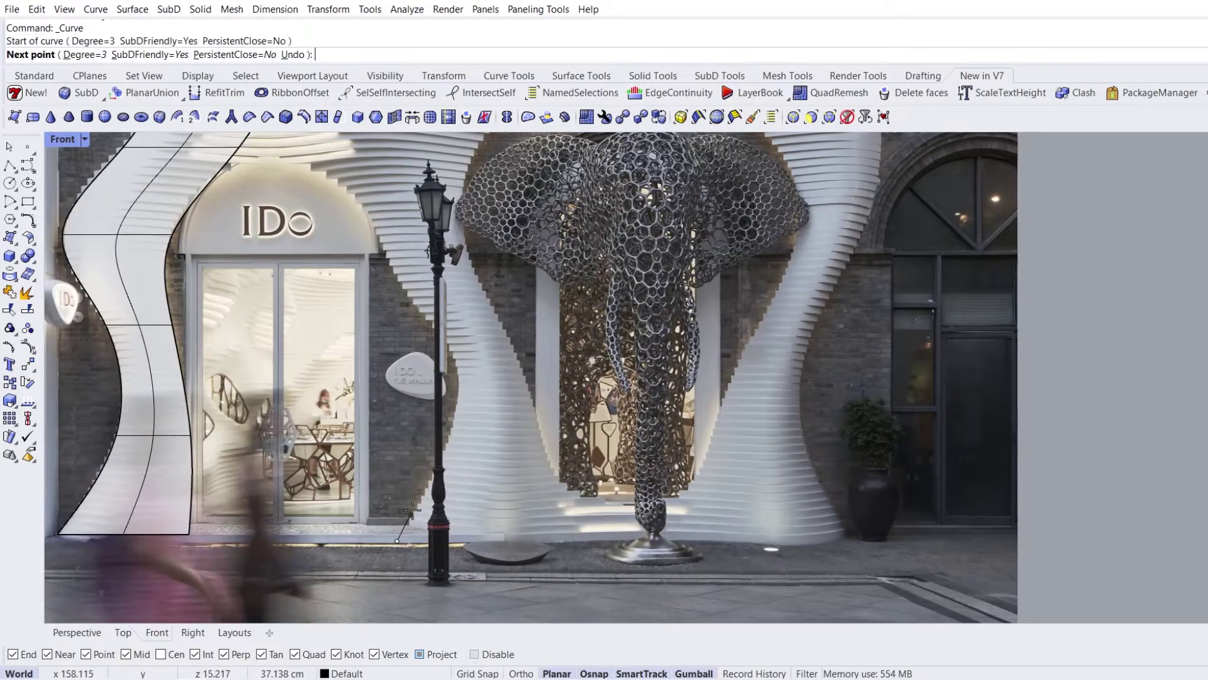
click(435, 473)
click(460, 385)
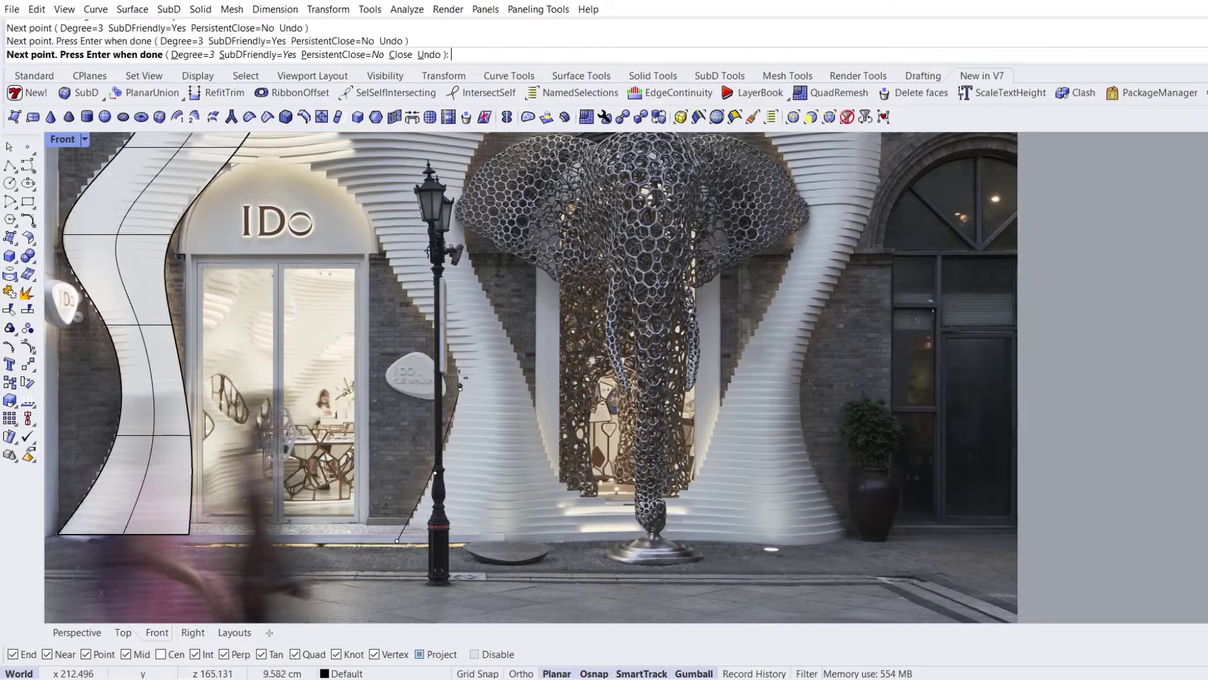
click(428, 318)
Continue the curve through the branch to the left column, matching its two SubD segments, and up beside the window.
right_drag(382, 241, 500, 510)
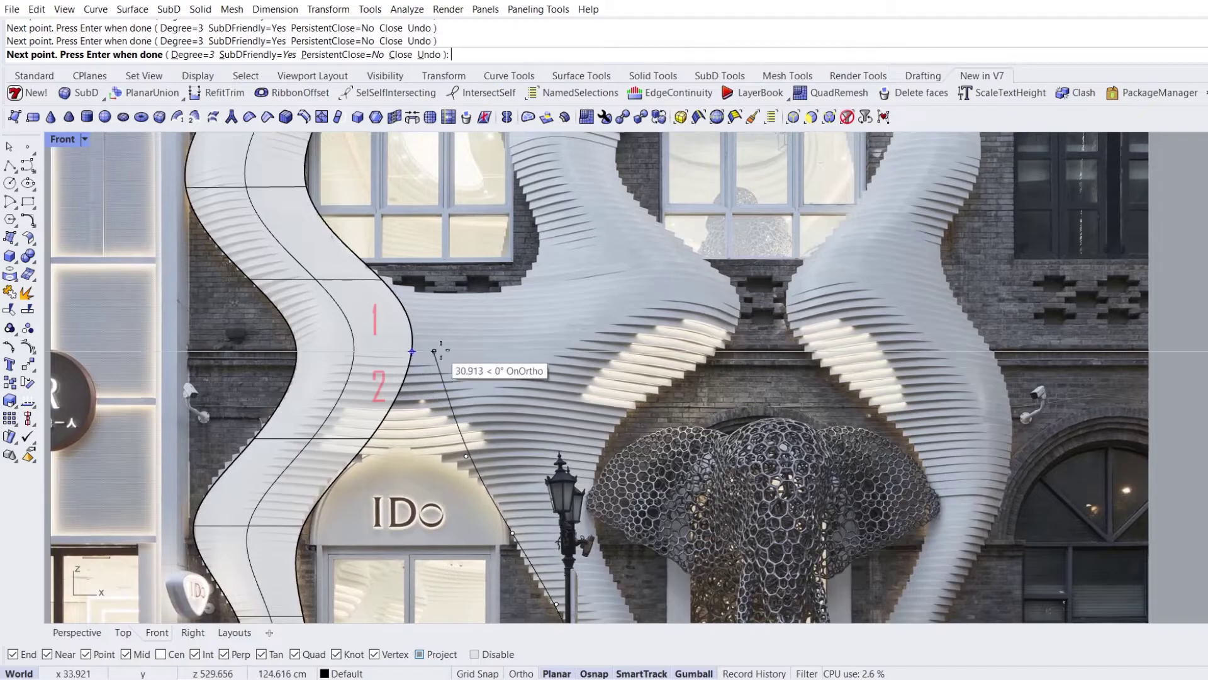
click(489, 352)
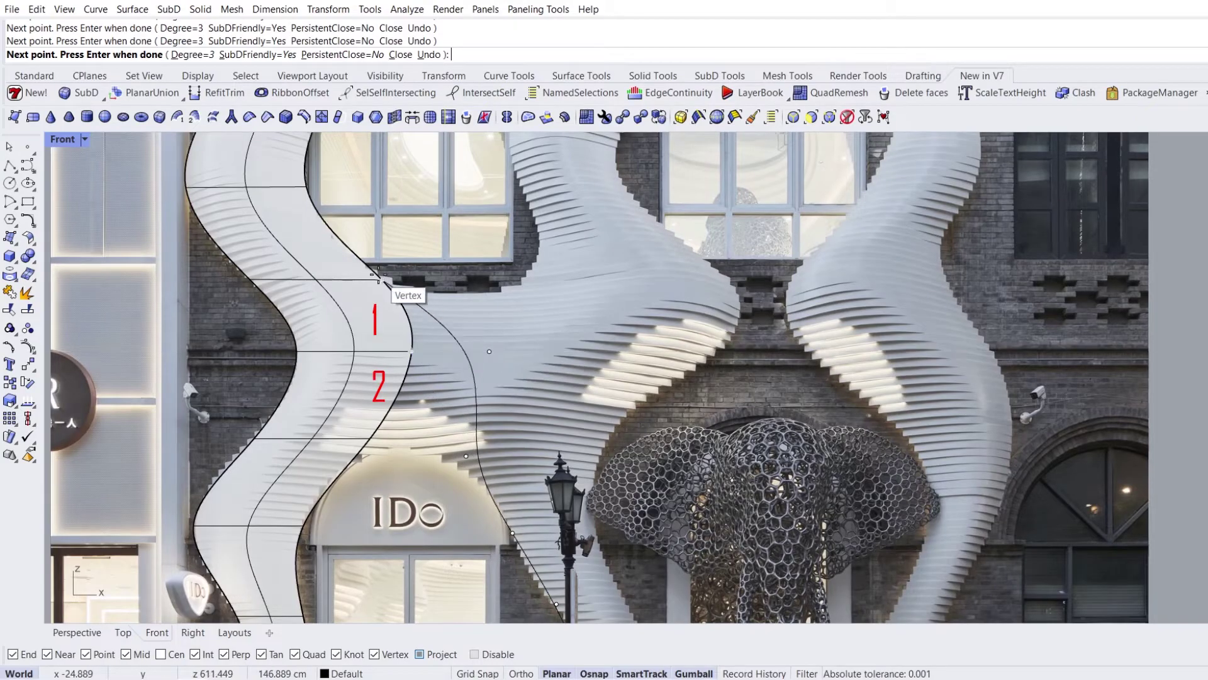
click(505, 282)
right_drag(515, 294, 506, 443)
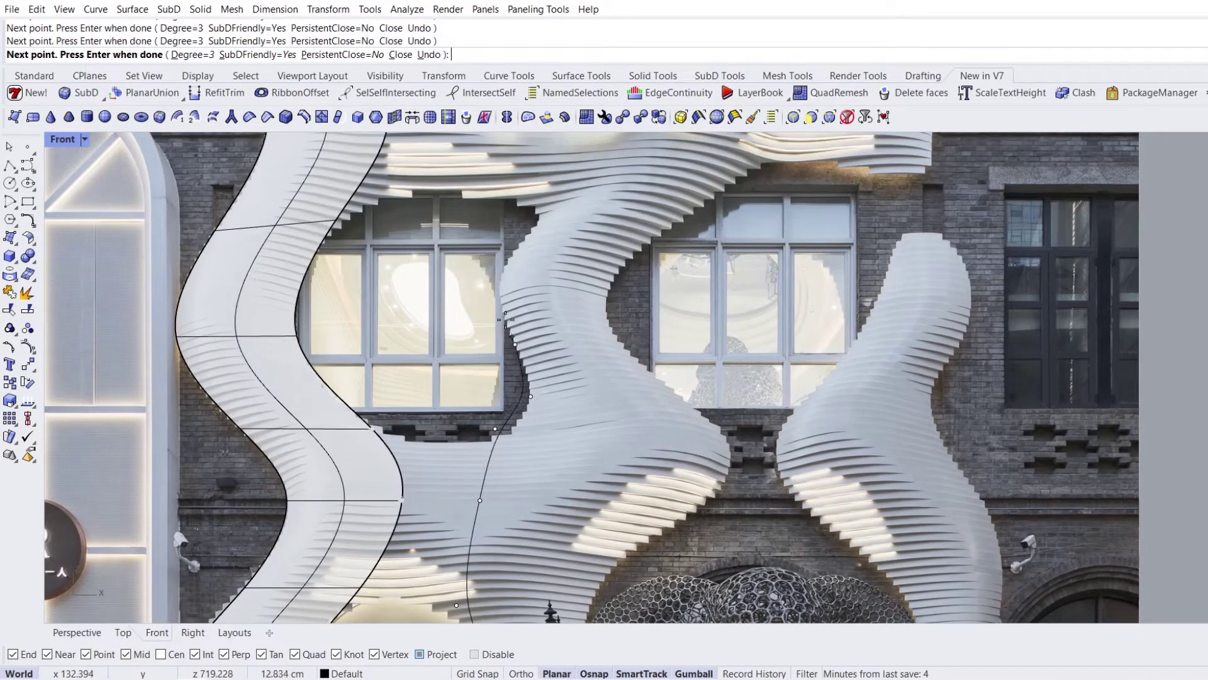
click(499, 290)
Carry the curve through the I DO sign branch to the central column's top corner and finish it.
right_drag(524, 239, 513, 465)
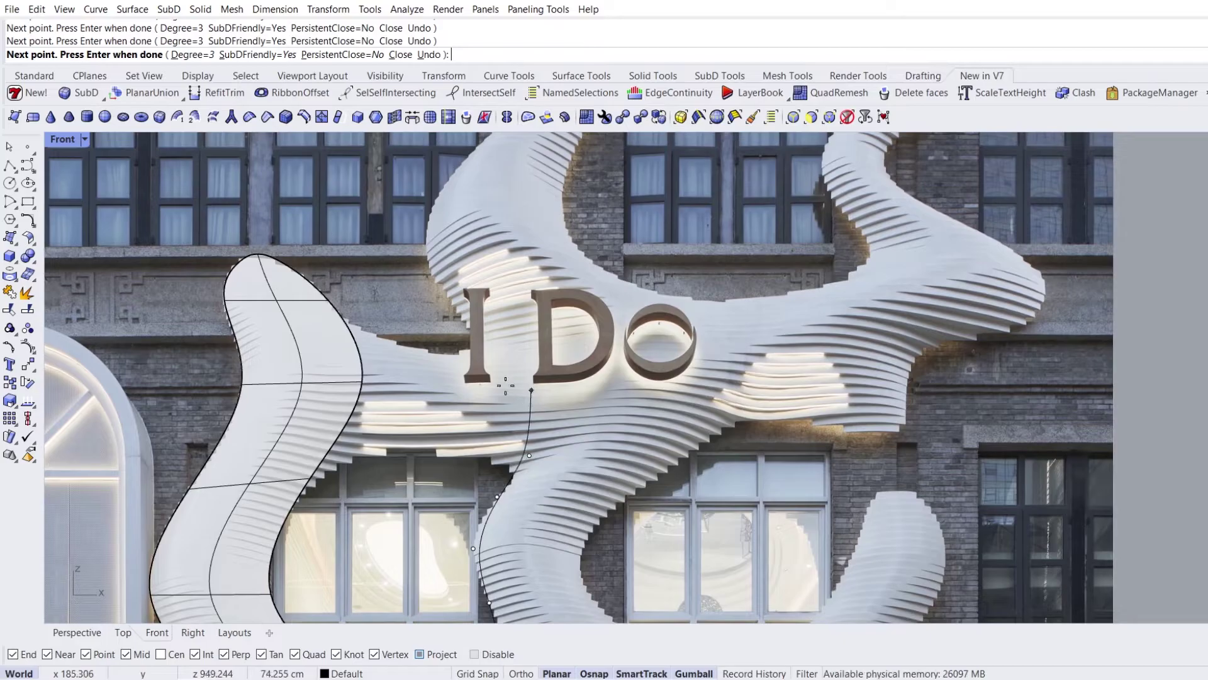
click(529, 380)
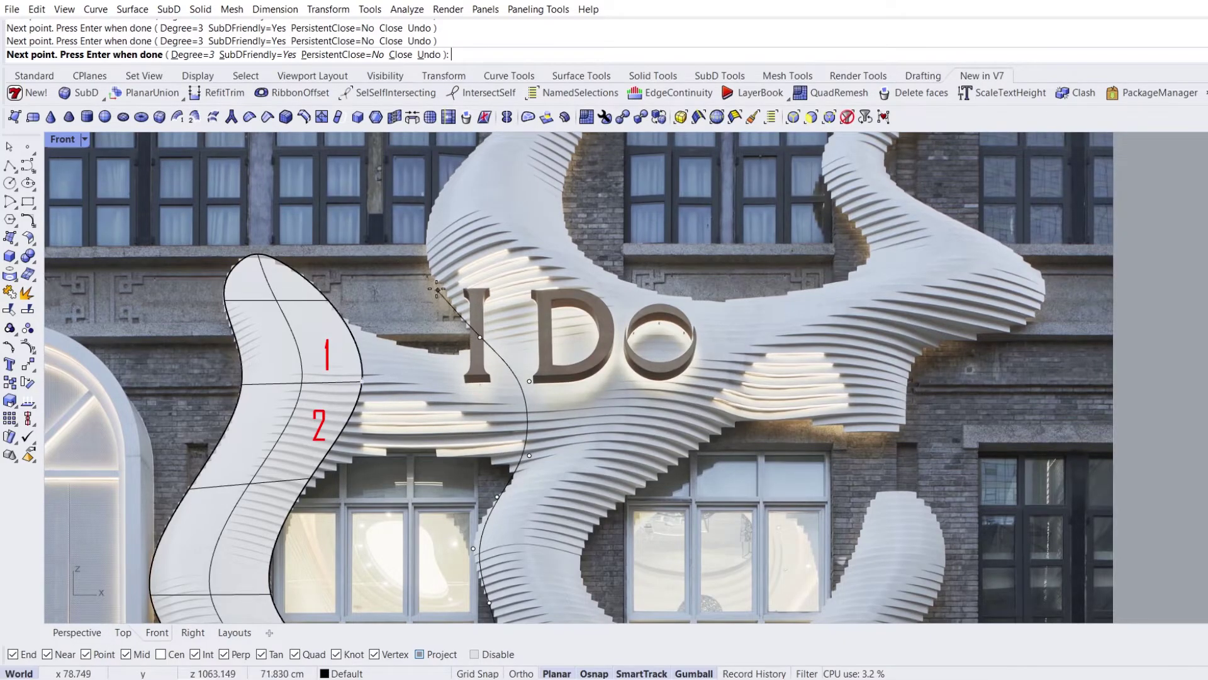
right_drag(435, 285, 459, 474)
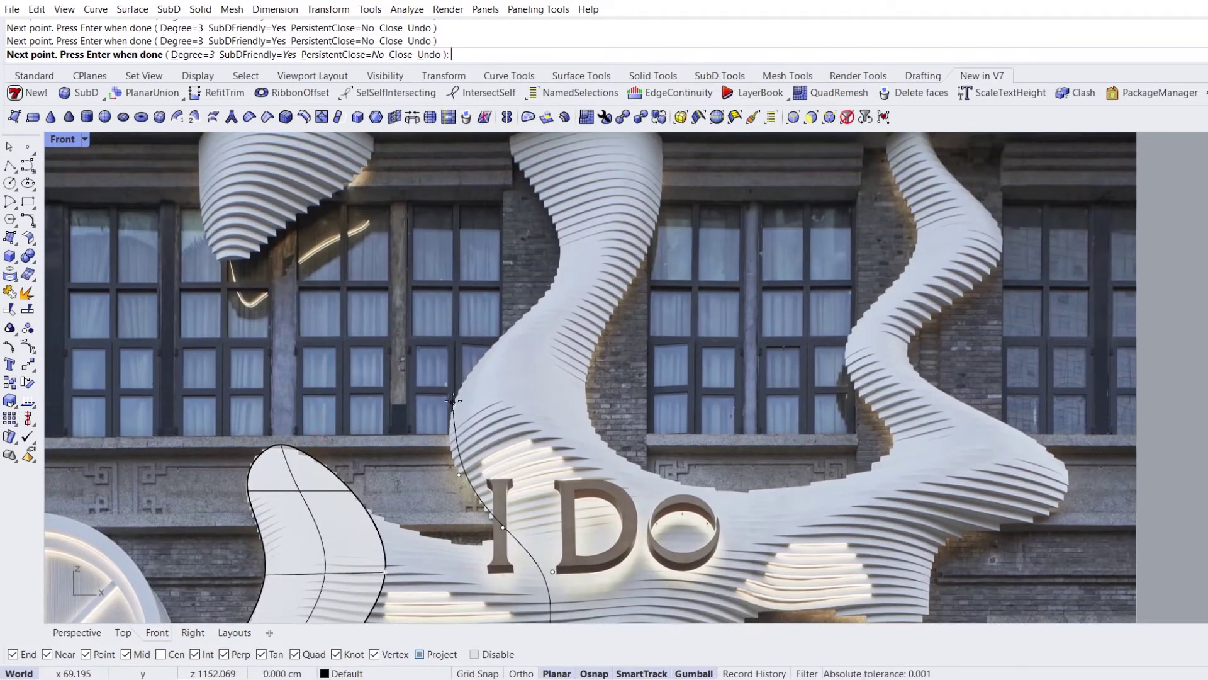
click(563, 258)
right_drag(564, 258, 614, 460)
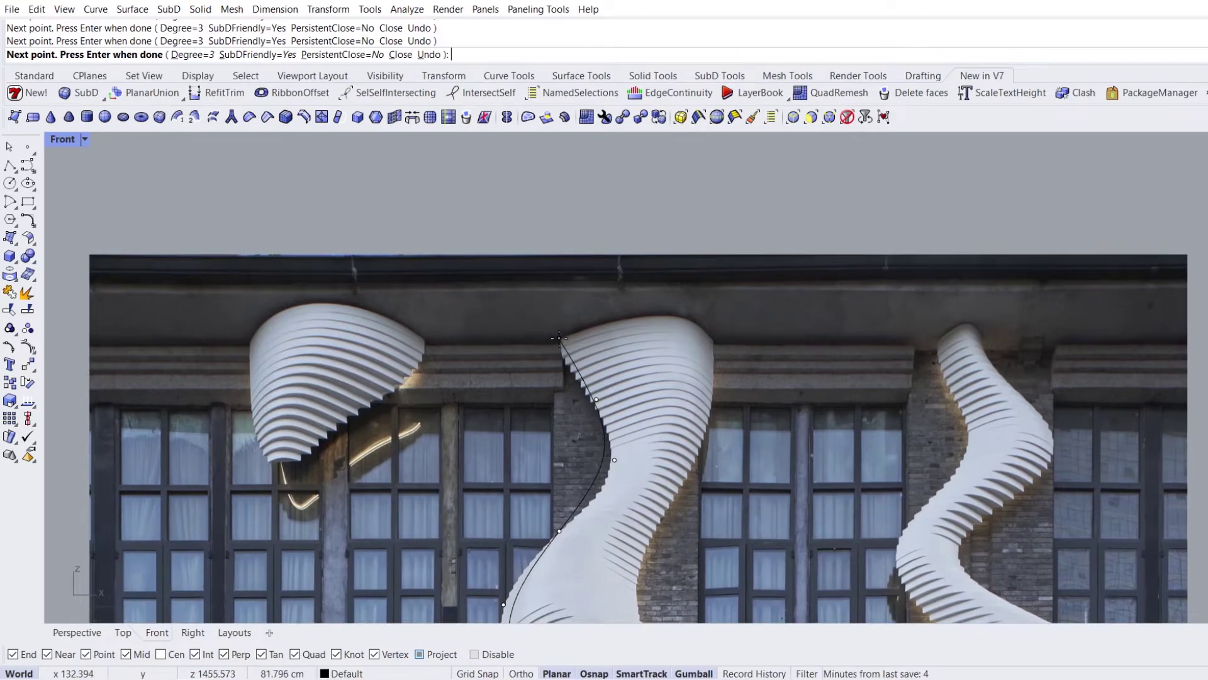
right_click(559, 338)
Adjust the new curve's lower control points to follow the central column's outer edge beside the lamp post.
scroll(562, 354, down, 10)
right_drag(568, 497, 524, 321)
scroll(501, 555, up, 6)
click(521, 487)
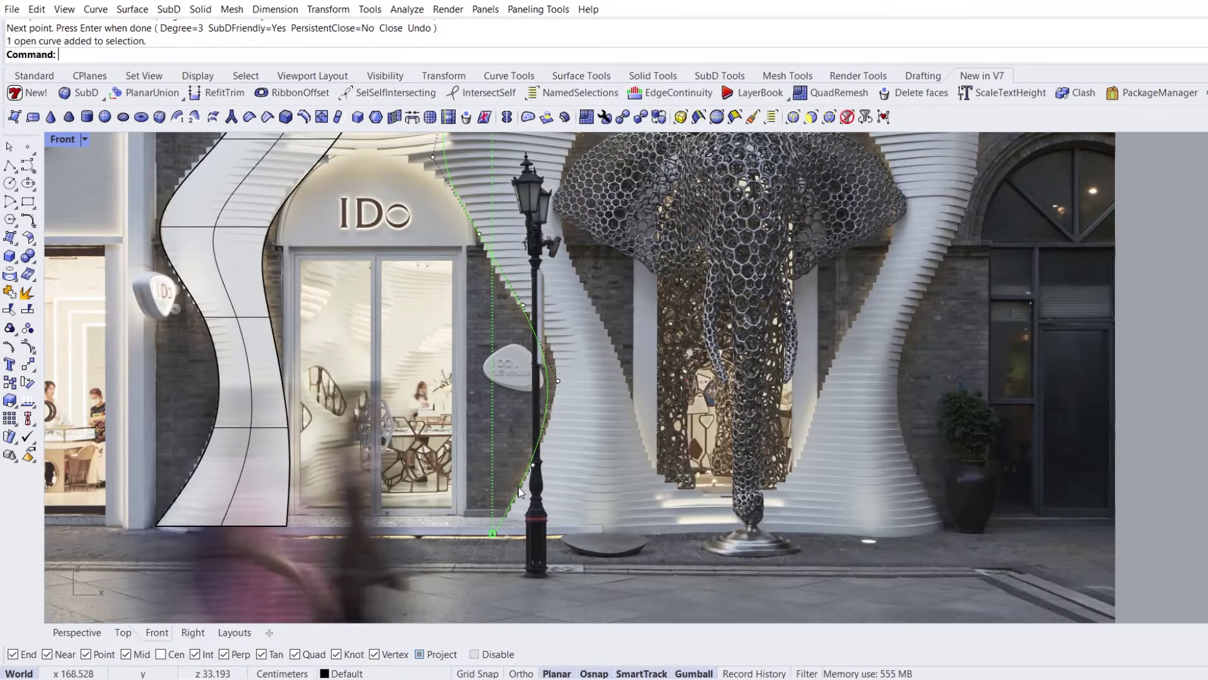
scroll(536, 485, up, 4)
click(578, 433)
drag(611, 401, 634, 388)
right_drag(583, 235, 625, 371)
click(567, 453)
drag(599, 422, 589, 418)
drag(465, 386, 509, 329)
drag(532, 315, 537, 333)
Adjust the curve's control points above the door and through the branch below the window.
right_drag(450, 274, 501, 458)
click(481, 412)
drag(528, 411, 536, 412)
right_drag(520, 313, 537, 429)
right_drag(578, 260, 533, 421)
click(565, 369)
drag(603, 333, 621, 359)
click(512, 417)
drag(544, 385, 541, 410)
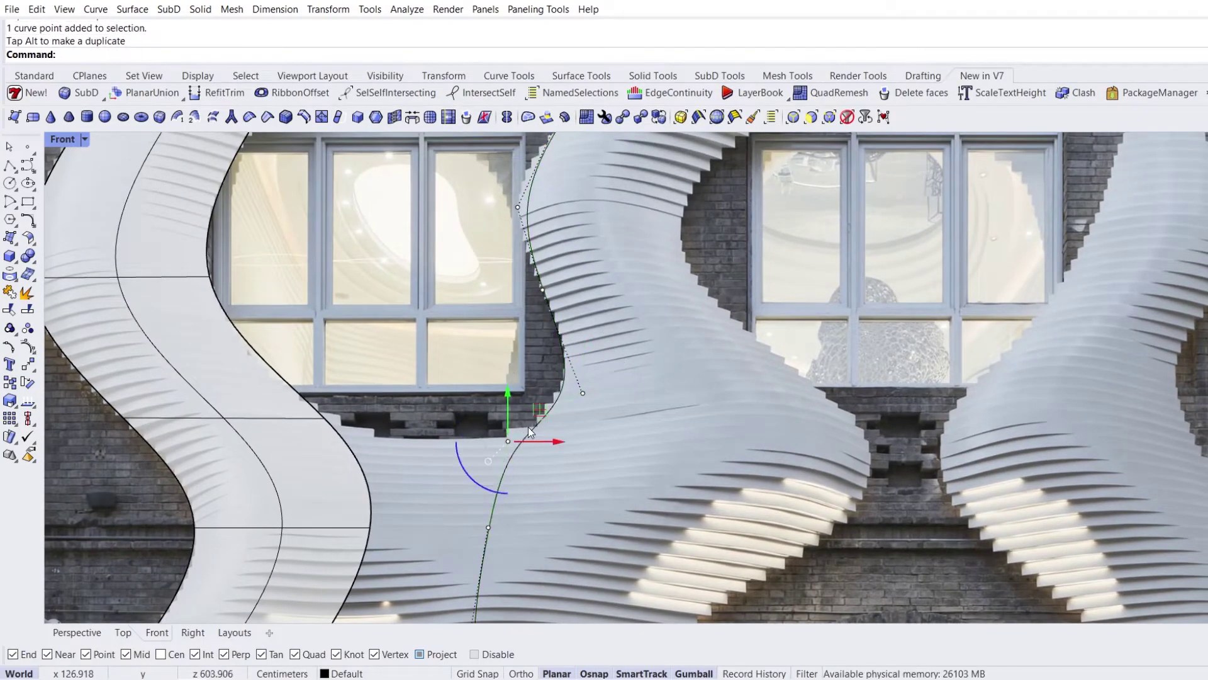
Align the curve's control points with the central column's edge beside the left window.
scroll(509, 315, down, 2)
right_drag(471, 197, 489, 375)
click(535, 407)
drag(584, 405, 577, 406)
right_drag(509, 244, 507, 376)
drag(507, 378, 574, 252)
drag(576, 324, 559, 327)
scroll(517, 395, up, 2)
Refine the curve's upper control points from the I DO sign to the column's top and finish point editing.
click(522, 363)
right_drag(597, 149, 566, 350)
right_drag(573, 194, 508, 364)
click(596, 403)
drag(631, 365, 649, 387)
drag(524, 325, 581, 277)
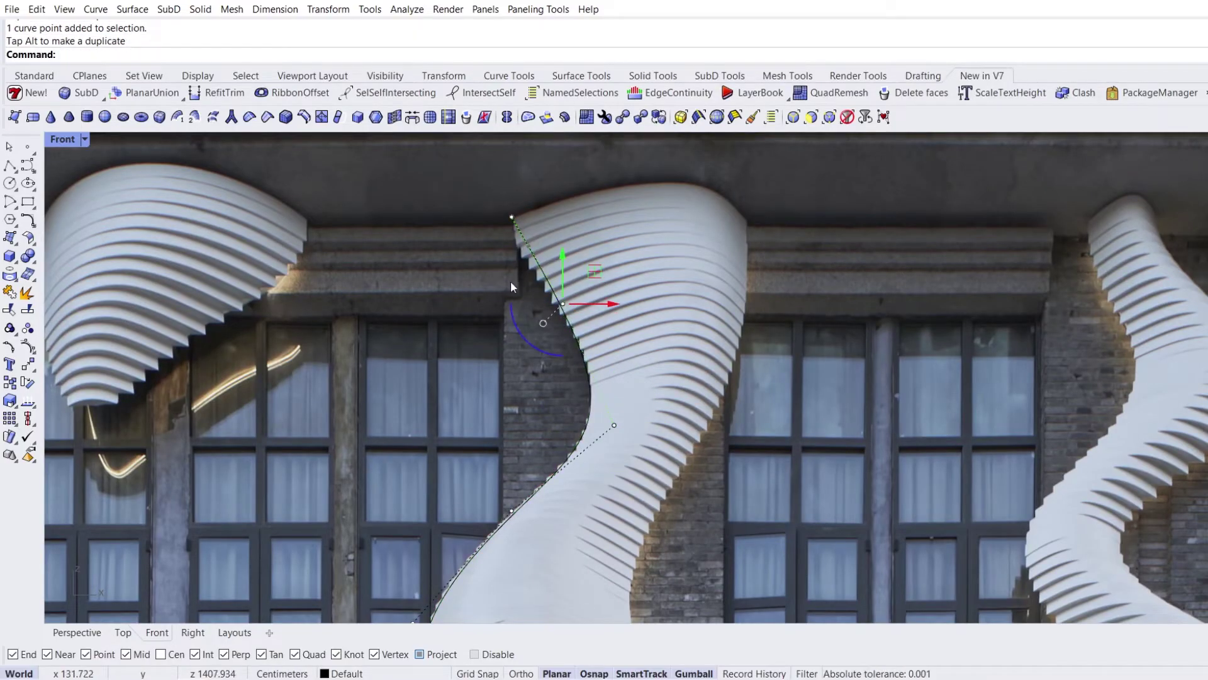
scroll(534, 316, down, 3)
right_drag(593, 533, 578, 359)
click(489, 263)
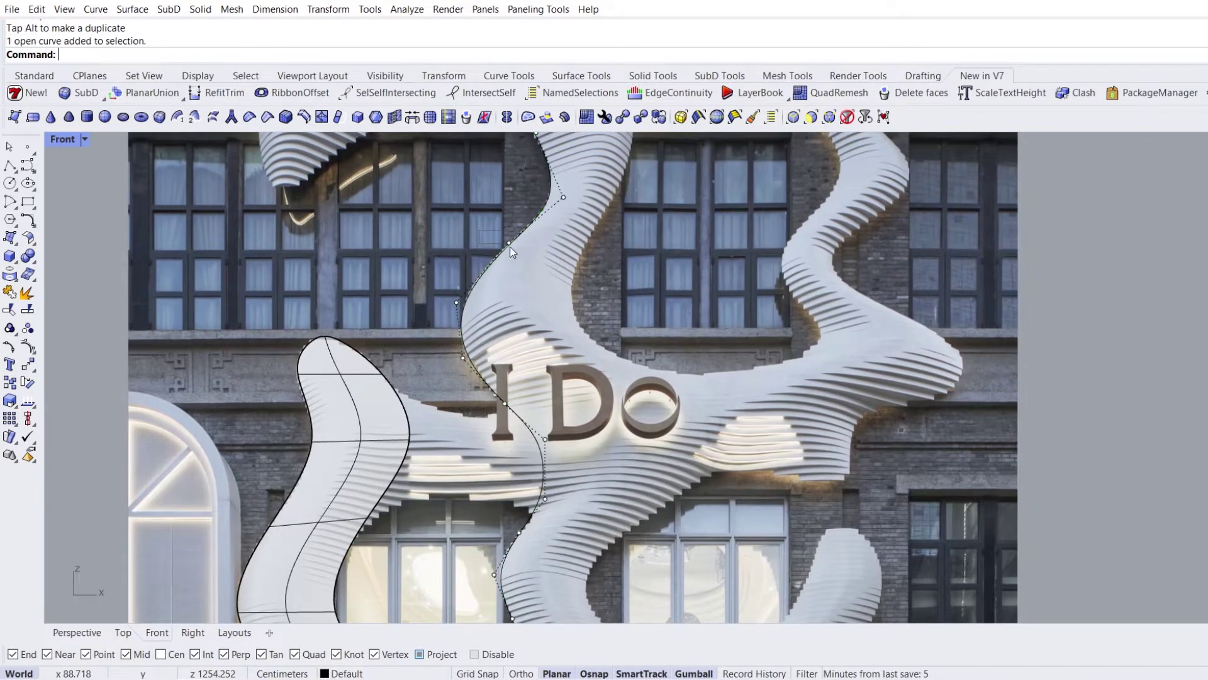
click(504, 244)
scroll(506, 242, up, 2)
scroll(536, 239, down, 4)
drag(538, 241, 535, 241)
scroll(535, 239, down, 1)
key(Escape)
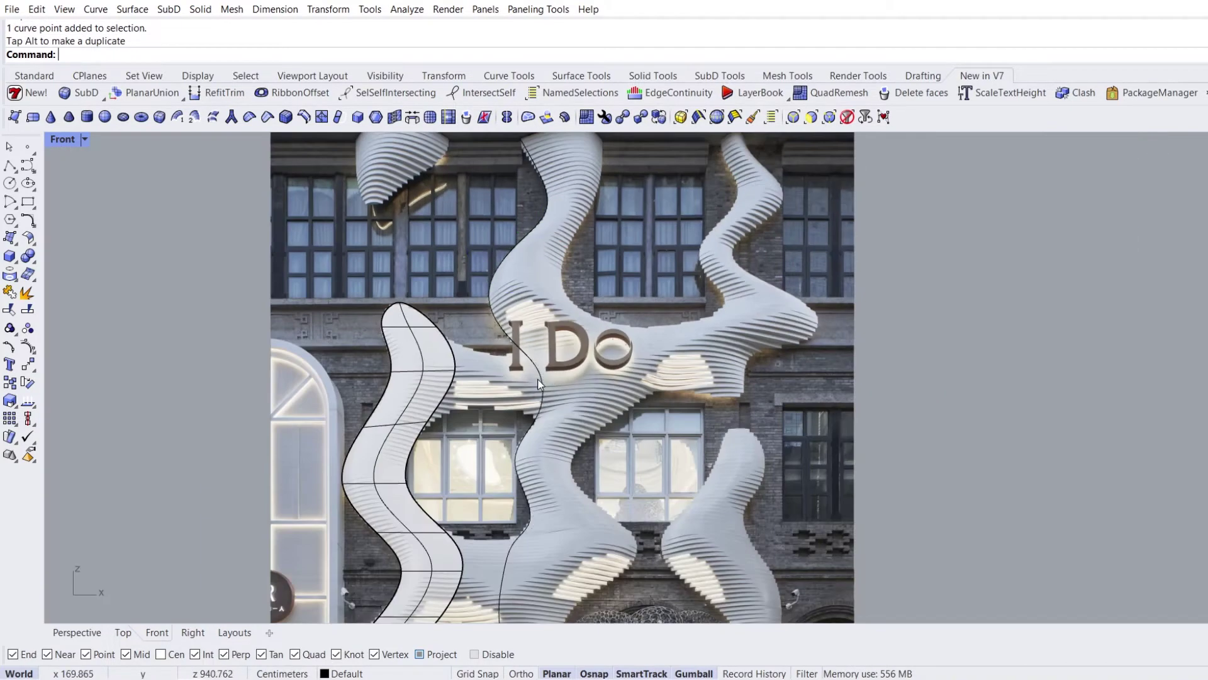
Duplicate the central column's outer edge curve horizontally toward the column's opposite edge.
click(538, 383)
scroll(538, 383, down, 1)
drag(574, 463, 614, 465)
key(alt)
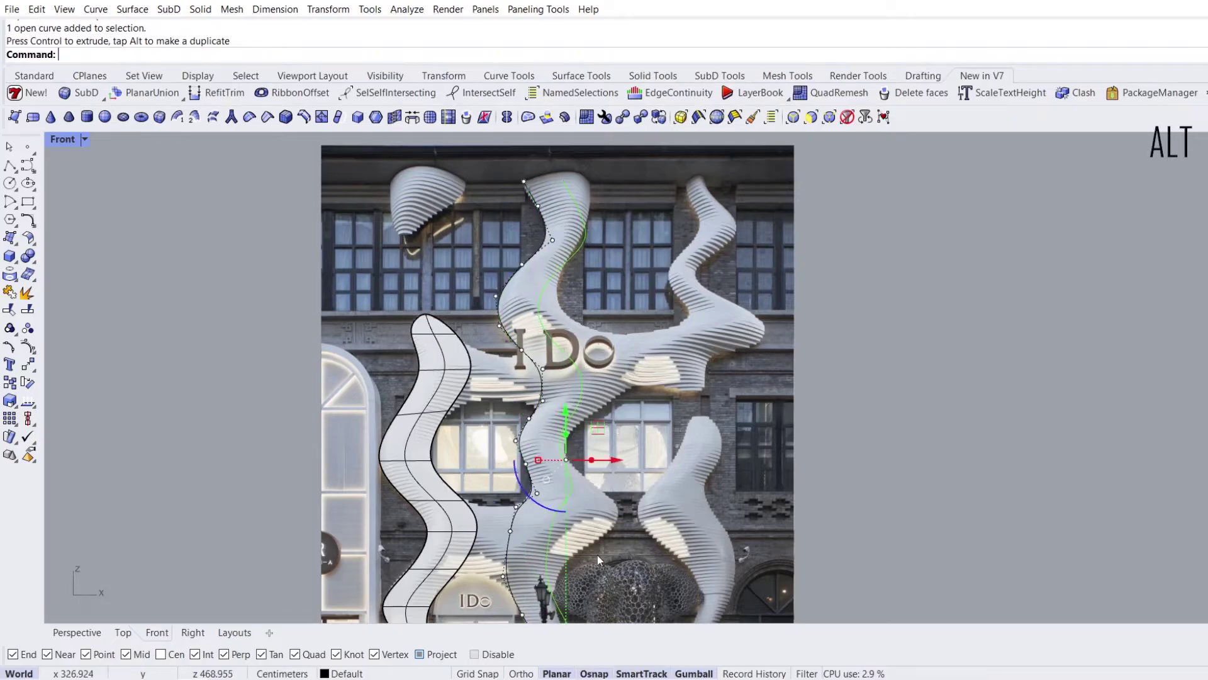
Reposition the copied curve's lowest control points along the central column's foot beside the elephant entrance.
right_drag(598, 554, 566, 329)
scroll(566, 327, down, 2)
scroll(559, 462, up, 6)
key(Escape)
scroll(561, 446, up, 4)
click(550, 428)
drag(500, 505, 724, 485)
scroll(530, 476, up, 4)
click(568, 390)
drag(618, 392, 632, 393)
right_drag(567, 309, 574, 464)
click(635, 406)
drag(683, 405, 627, 405)
click(588, 545)
drag(632, 546, 650, 546)
Move the copied curve's next control points to follow the column's inner edge upward beside the elephant's head.
right_drag(537, 398, 571, 512)
click(584, 410)
drag(634, 411, 604, 410)
right_drag(559, 293, 580, 372)
click(554, 404)
drag(596, 404, 579, 404)
right_drag(456, 235, 458, 368)
click(486, 404)
drag(532, 404, 560, 404)
Pull the copied curve's middle control points out to the column's bulge below the second upper window.
right_drag(560, 331, 536, 480)
scroll(536, 480, down, 2)
click(492, 394)
drag(524, 363, 643, 395)
click(508, 324)
drag(540, 293, 773, 299)
drag(518, 258, 588, 312)
drag(600, 254, 628, 208)
drag(711, 234, 779, 364)
drag(791, 331, 777, 331)
drag(728, 281, 728, 299)
Shift the copied curve's control points along the second window's curved side up to the branch under the sign.
right_drag(534, 229, 577, 470)
drag(529, 343, 568, 385)
drag(583, 344, 608, 345)
click(580, 443)
drag(613, 411, 620, 410)
right_drag(583, 173, 563, 284)
drag(572, 272, 641, 390)
drag(642, 293, 712, 316)
drag(545, 409, 588, 442)
drag(609, 392, 629, 399)
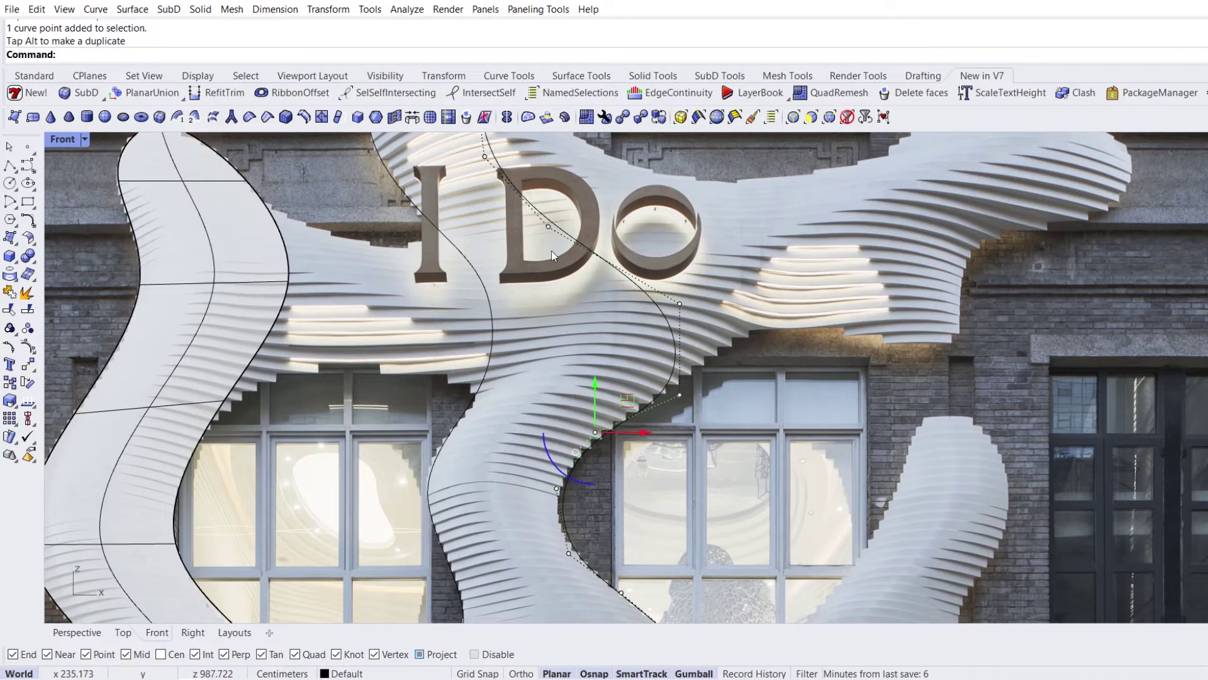
Move the copied curve's next two control points outward to follow the central column's right edge behind the sign letters.
right_drag(551, 250, 560, 448)
drag(533, 404, 579, 444)
drag(592, 390, 695, 311)
drag(664, 481, 706, 526)
drag(723, 468, 731, 426)
Shift the copied curve's following control points along the central column's right edge just above the sign.
right_drag(493, 378, 528, 501)
drag(507, 458, 547, 498)
drag(558, 442, 621, 406)
drag(674, 449, 715, 486)
drag(725, 436, 702, 451)
right_drag(506, 377, 501, 453)
drag(504, 455, 534, 489)
drag(545, 439, 600, 426)
Position the copied curve's uppermost control points along the column's right edge between the top-floor windows, up to the cornice.
right_drag(598, 383, 557, 488)
drag(534, 467, 564, 499)
drag(579, 451, 580, 444)
drag(622, 399, 652, 430)
drag(667, 380, 652, 365)
drag(578, 299, 611, 332)
drag(627, 284, 664, 275)
drag(537, 229, 681, 247)
drag(604, 381, 654, 400)
Check both edge curves of the central column against the picture from the sign down to the foot.
scroll(621, 463, down, 4)
right_drag(617, 493, 590, 376)
scroll(589, 376, up, 6)
drag(482, 316, 546, 336)
scroll(545, 344, down, 2)
right_drag(614, 414, 575, 273)
click(637, 321)
key(Escape)
scroll(609, 347, down, 6)
right_drag(609, 348, 541, 225)
scroll(526, 303, down, 2)
right_drag(487, 437, 481, 323)
click(410, 400)
right_drag(436, 456, 451, 433)
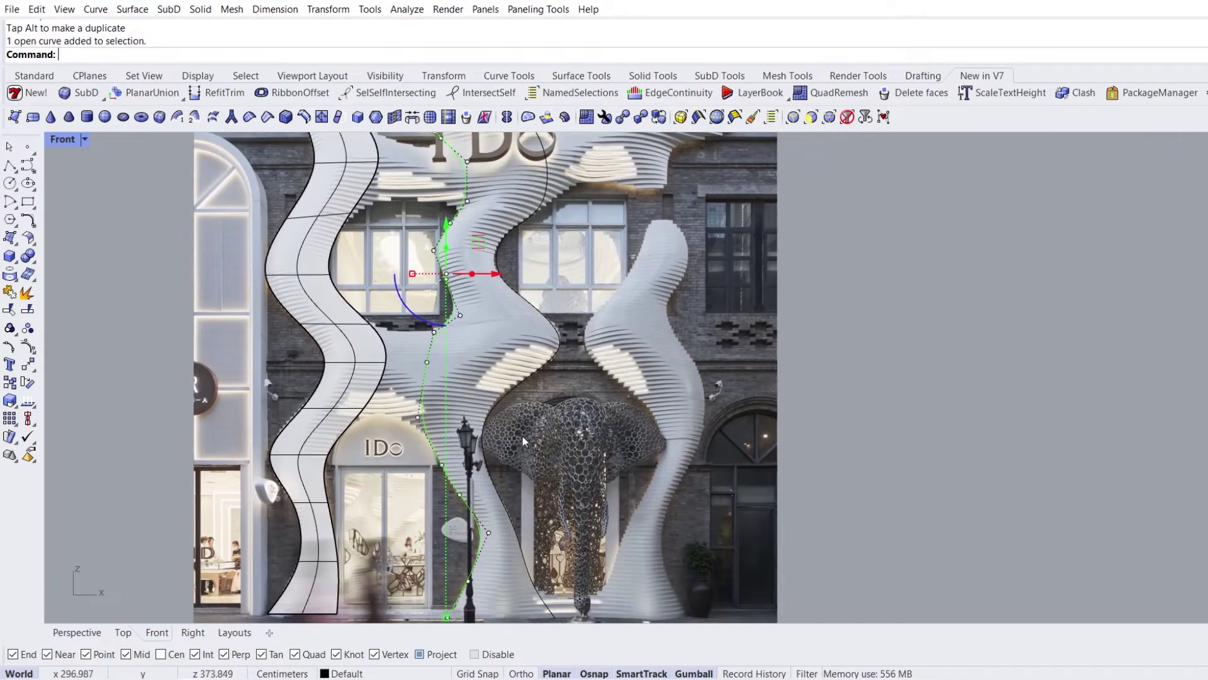
key(Escape)
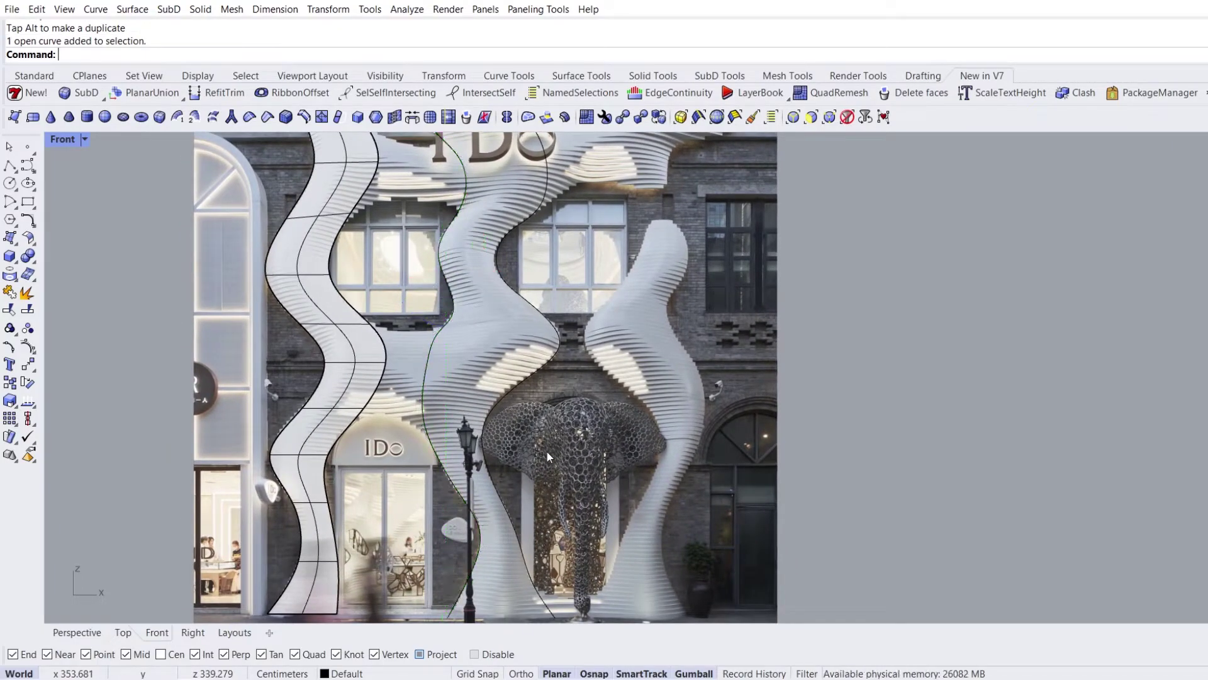
Create a SubD loft between the central column's two edge curves with 2 divisions between shapes.
click(214, 117)
click(437, 332)
click(547, 370)
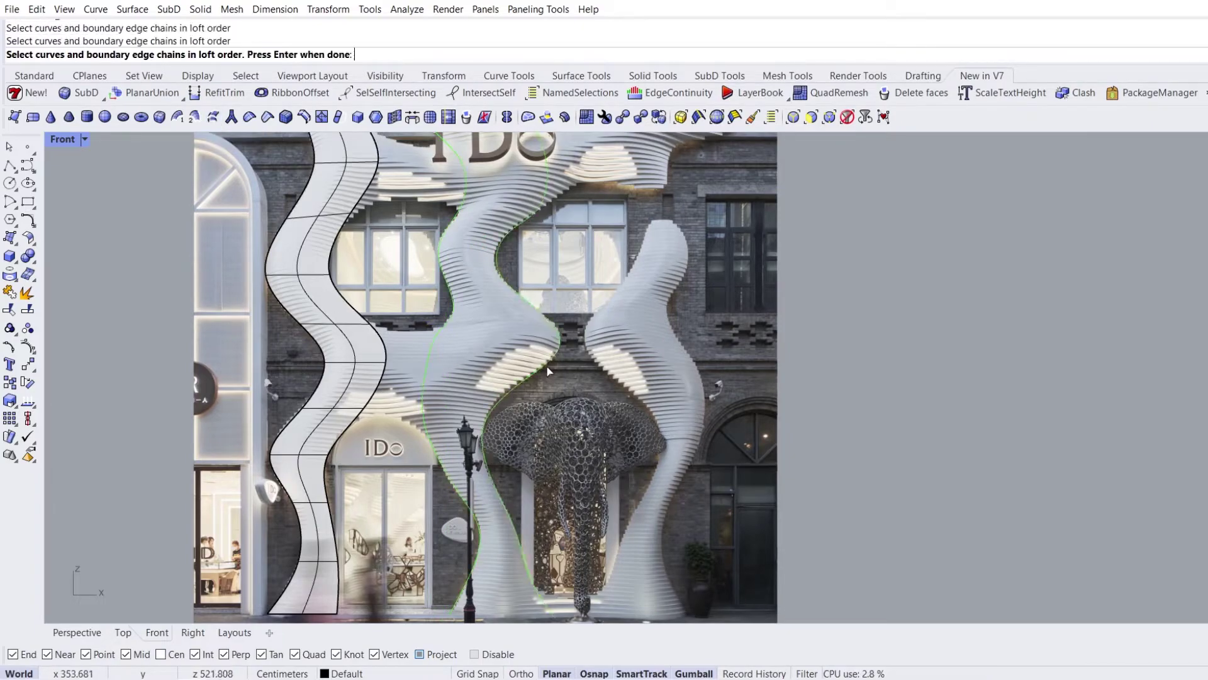
key(Return)
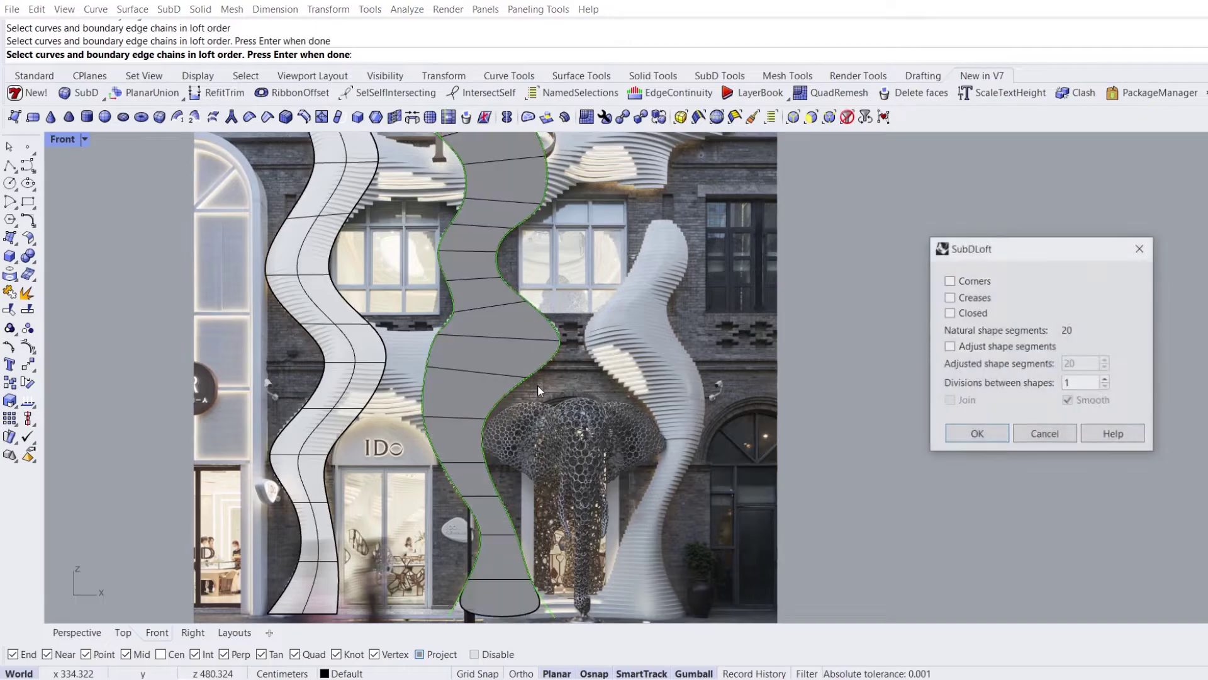
click(1106, 379)
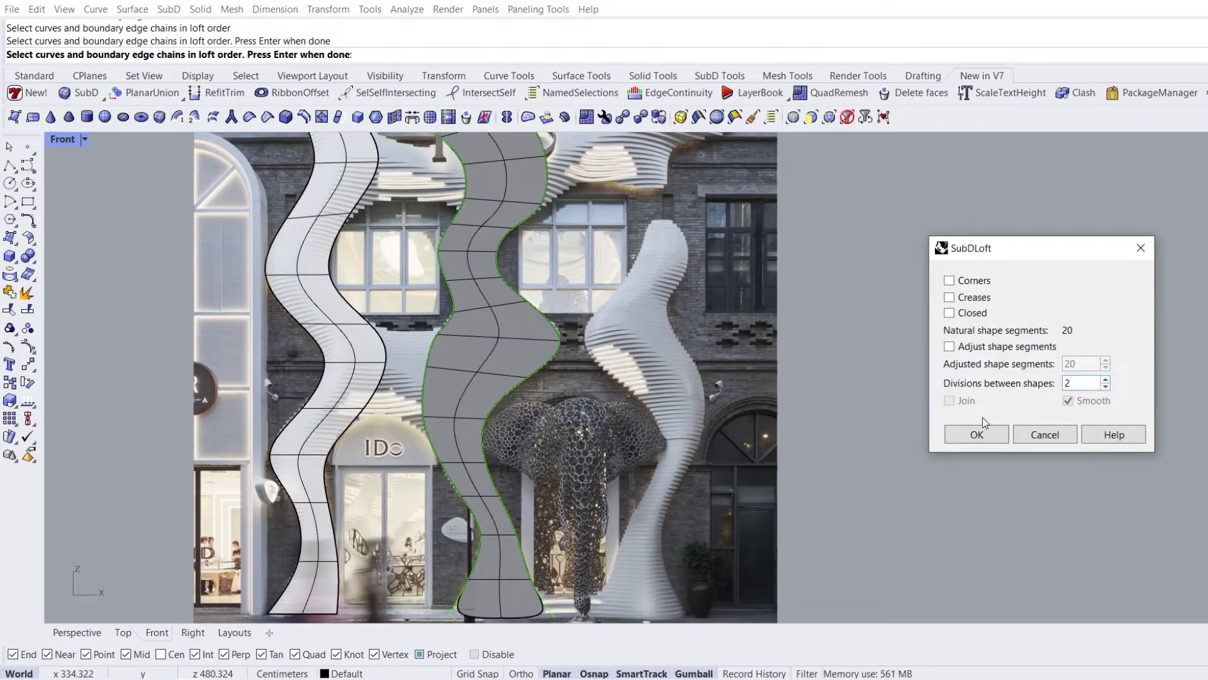
click(976, 435)
Delete the two edge curves used for the central column's loft.
right_drag(614, 439, 590, 348)
scroll(574, 404, up, 5)
click(529, 511)
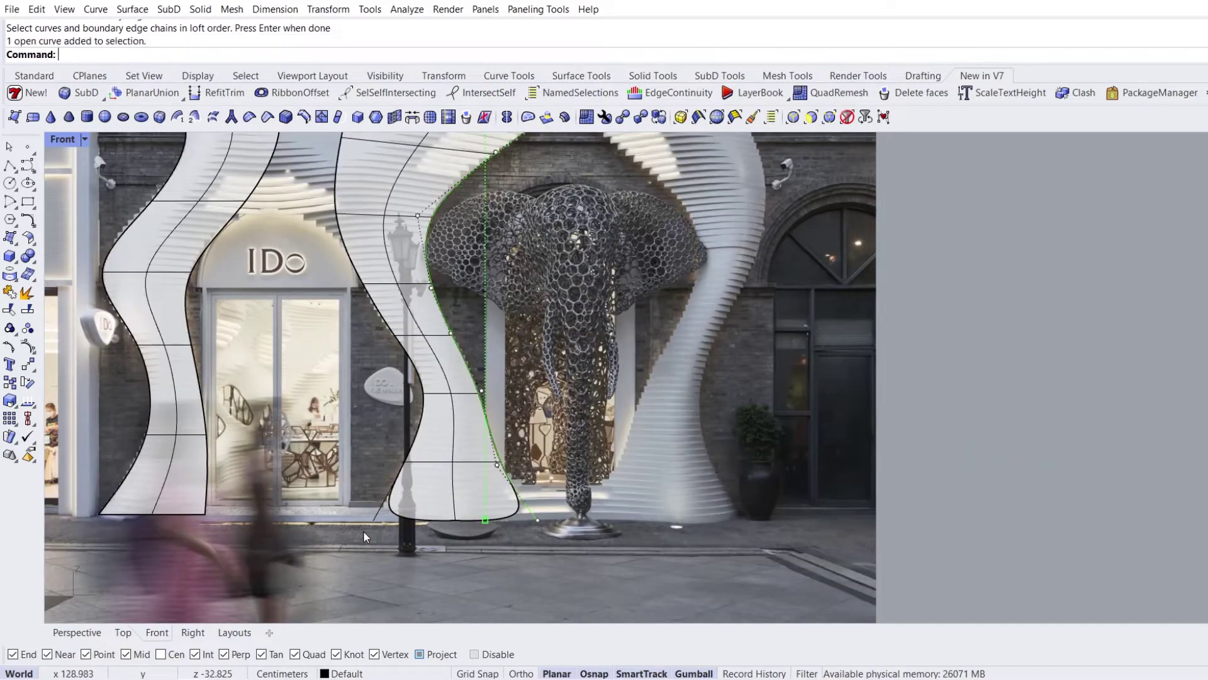
click(376, 515)
key(Delete)
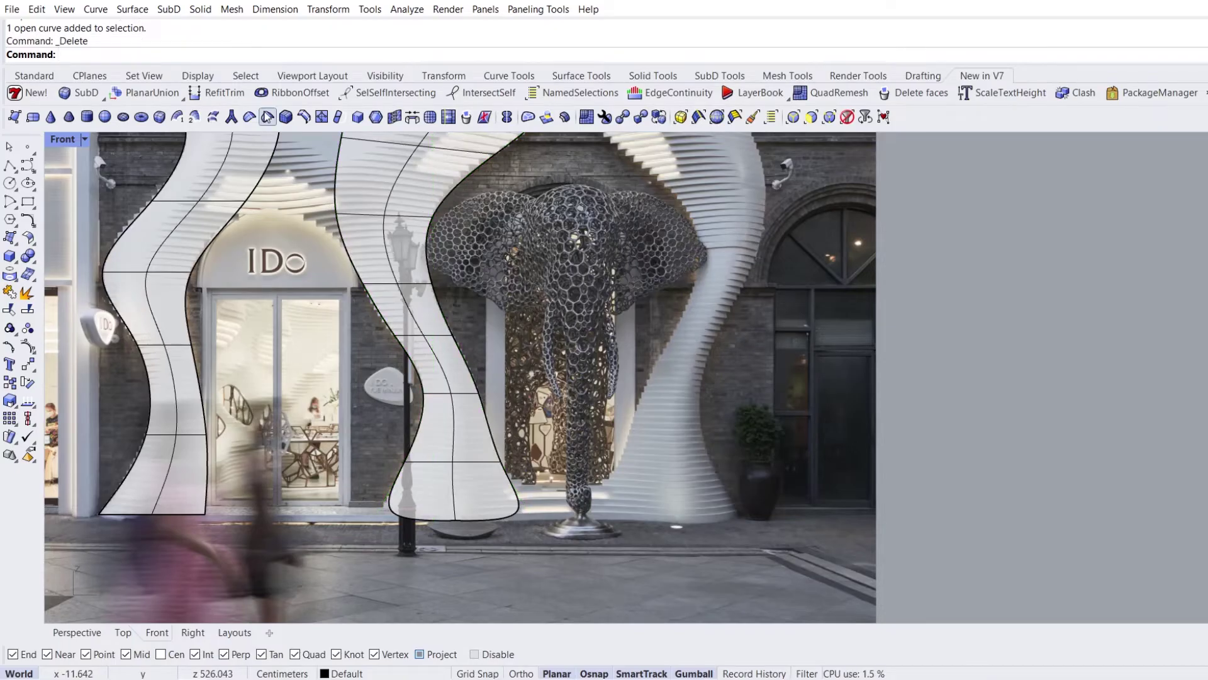
Crease the two bottom corners of the central column's SubD so its foot ends square.
click(267, 117)
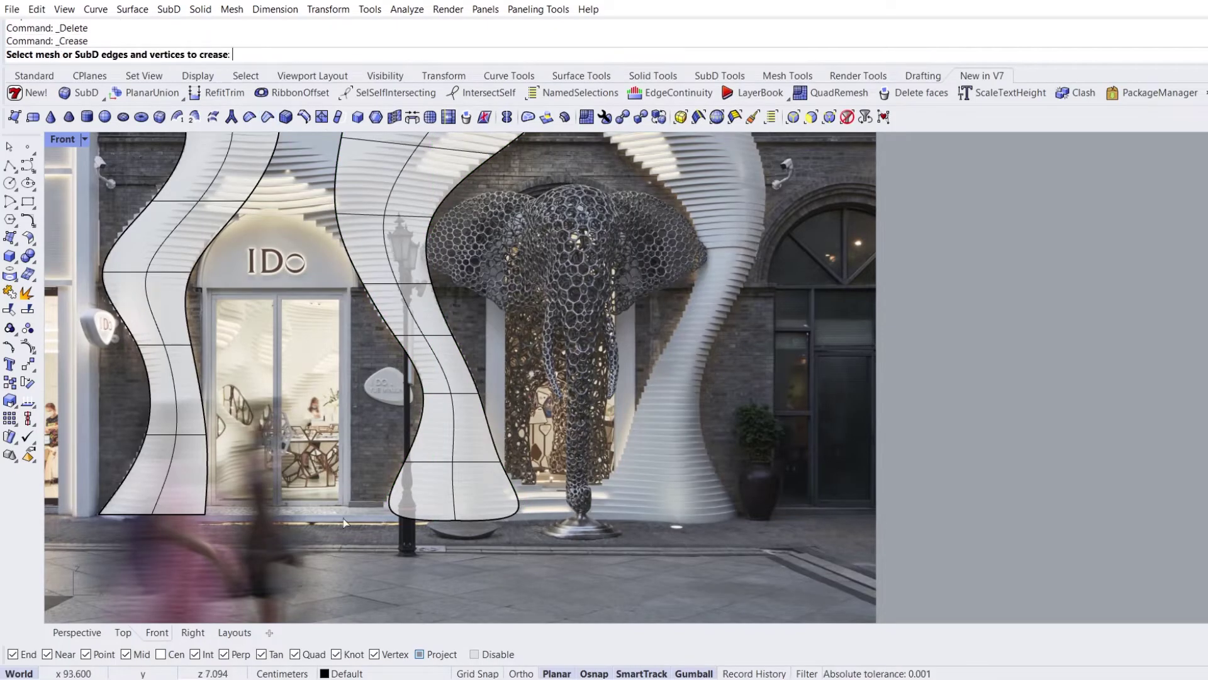
click(397, 482)
click(530, 511)
key(Return)
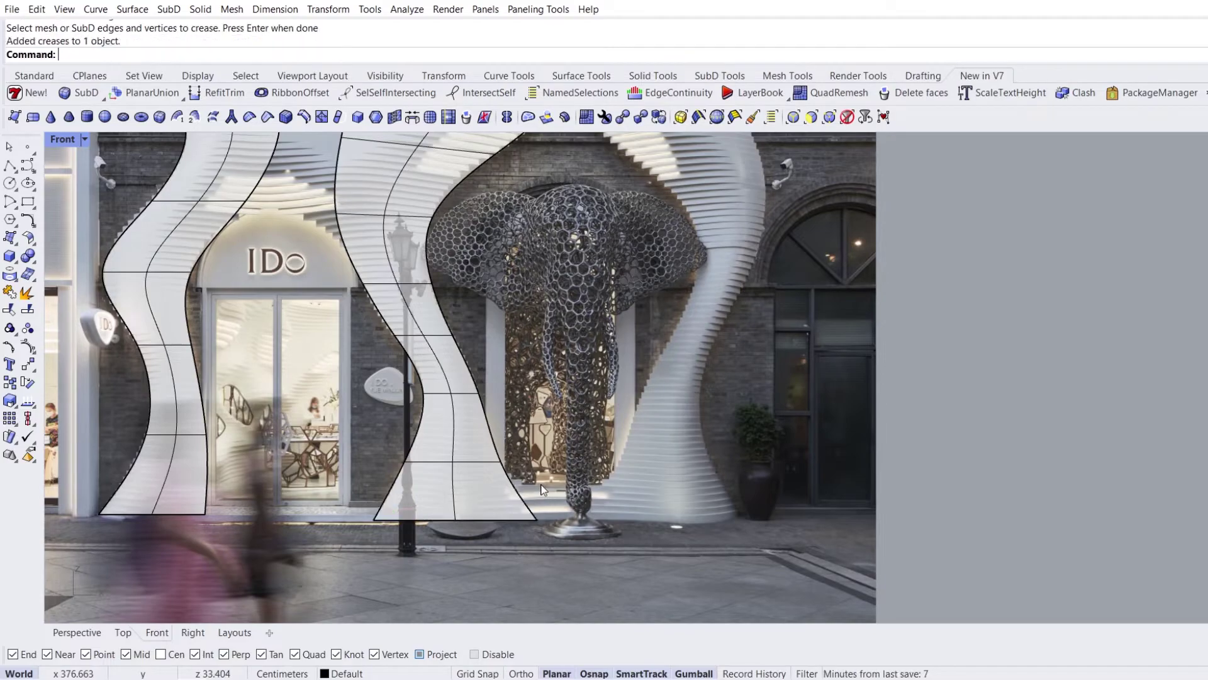
Bridge two facing edges of the left and central columns above the IDo door arch, using 1 joined segment.
right_drag(411, 317, 425, 420)
right_drag(437, 294, 457, 398)
mouse_move(465, 314)
right_down()
mouse_move(470, 379)
mouse_move(446, 359)
mouse_move(458, 381)
right_up()
key(Left)
key(Left)
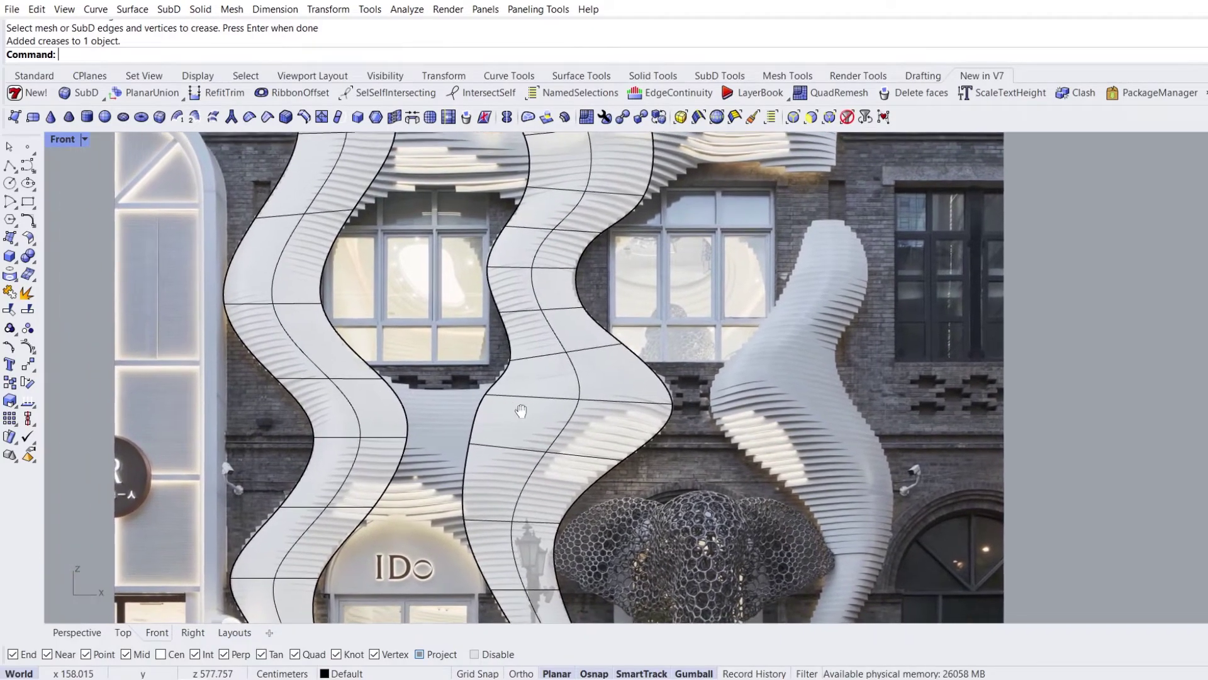
right_drag(483, 408, 487, 393)
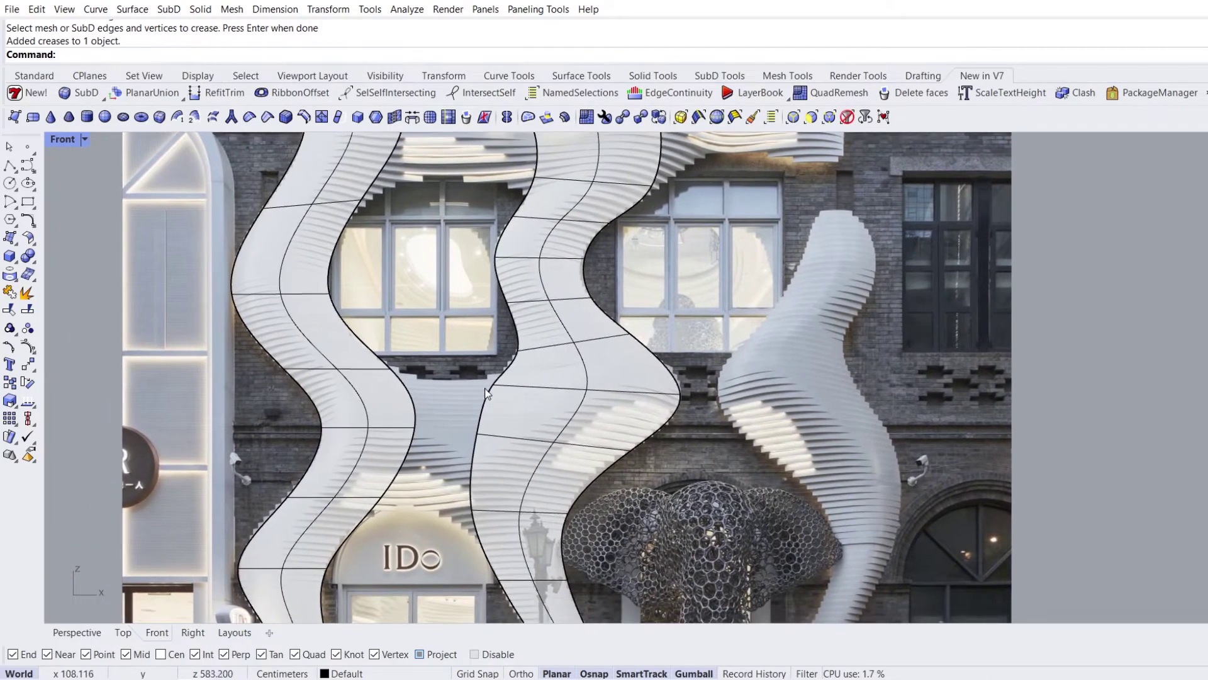
click(412, 118)
click(412, 404)
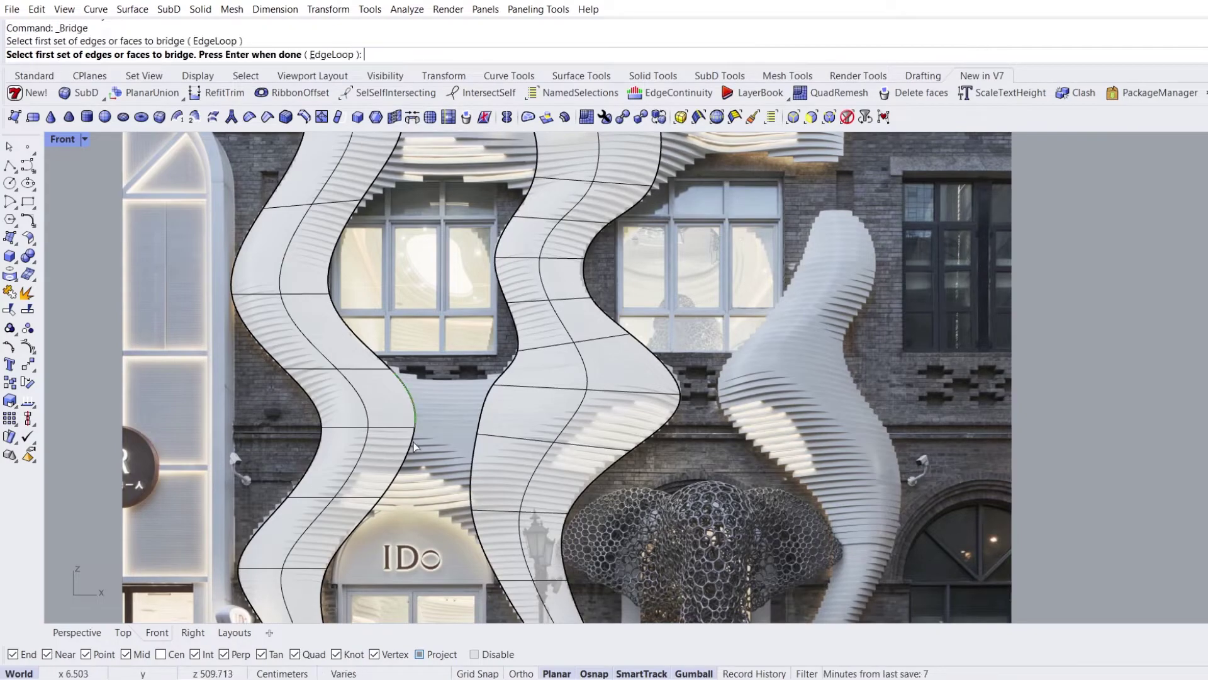
click(414, 448)
key(Return)
click(485, 408)
click(475, 456)
key(Return)
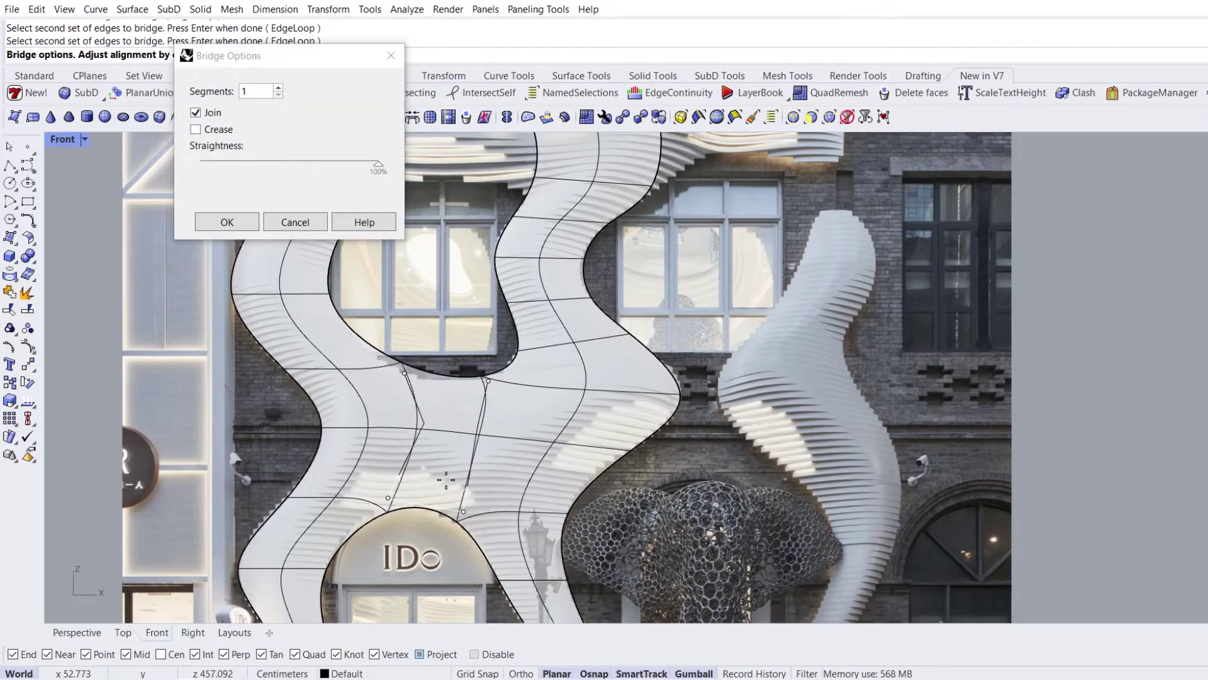
click(258, 107)
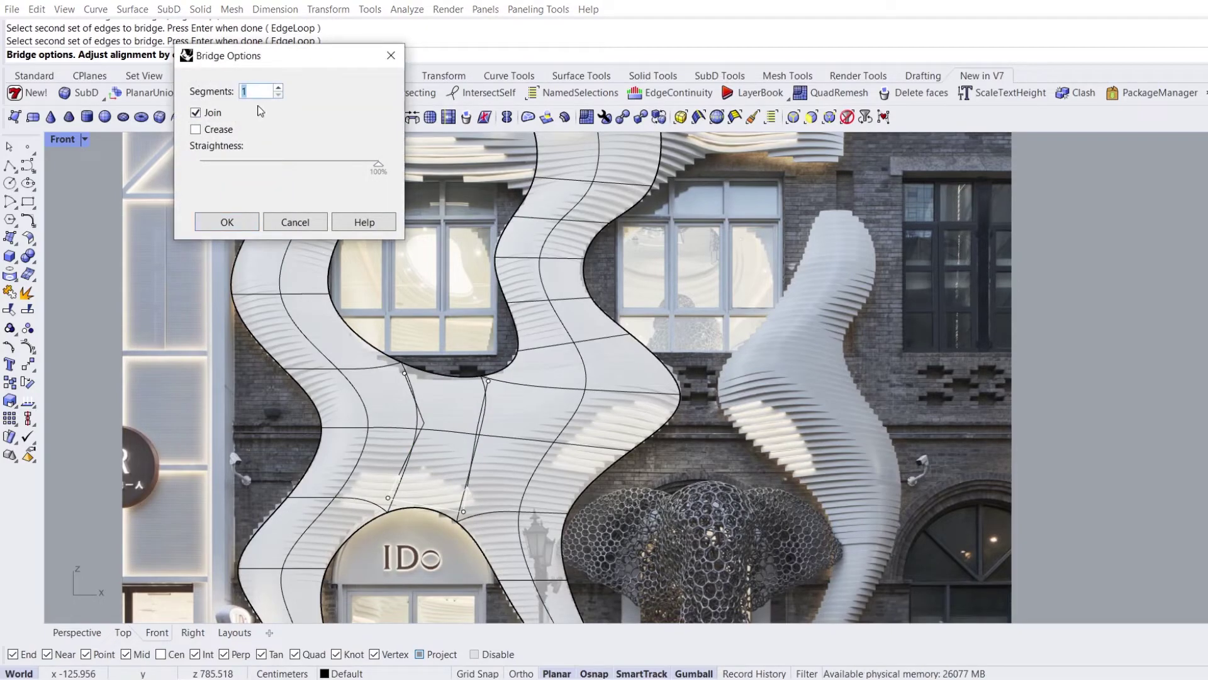
click(228, 223)
Nudge the lower bridge's vertices beneath the first window and above the door arch to match the picture.
scroll(396, 360, up, 4)
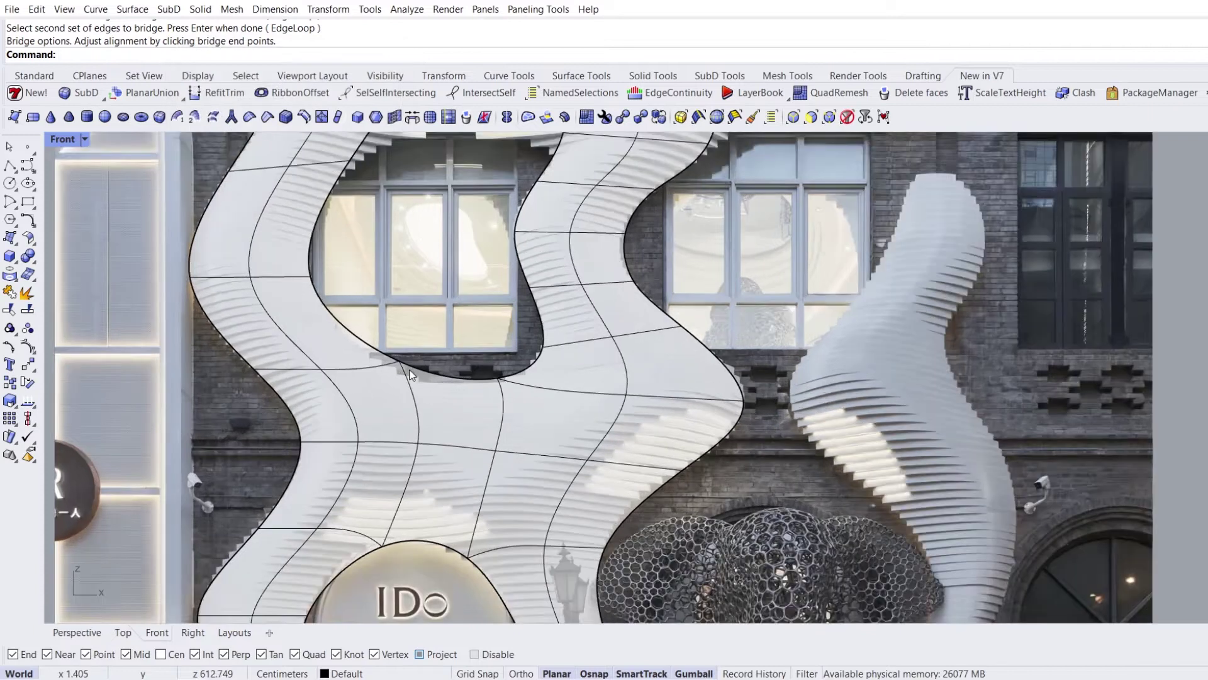
click(397, 359)
drag(424, 337, 425, 345)
scroll(496, 351, down, 2)
right_drag(492, 416, 487, 294)
click(396, 420)
drag(428, 389, 419, 385)
click(454, 459)
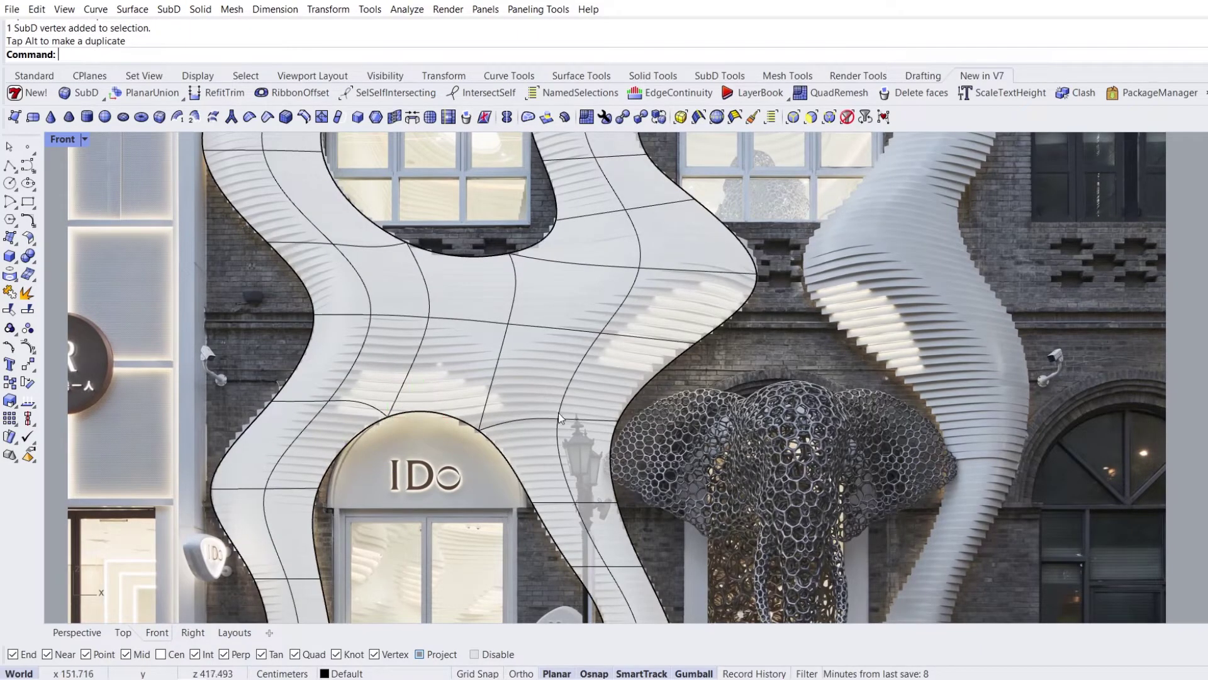
Fine-tune the central column's right side by shifting the edge below its bulge and the outline beside the second window.
click(662, 372)
drag(681, 350, 677, 345)
click(749, 386)
right_drag(755, 316, 749, 412)
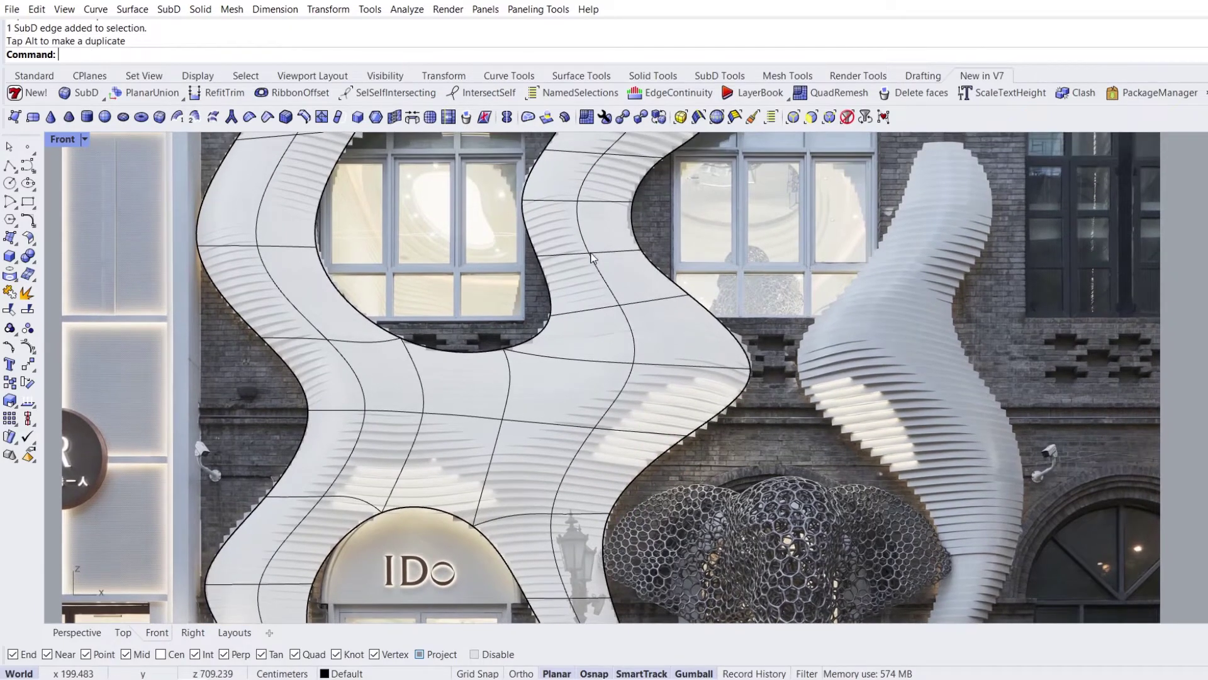
right_drag(591, 257, 595, 302)
scroll(651, 338, up, 2)
click(651, 337)
drag(684, 309, 676, 311)
click(524, 313)
Bridge two facing edges of the left and central columns at the sign's height, using 2 joined segments.
right_drag(551, 241, 566, 398)
right_drag(515, 285, 536, 401)
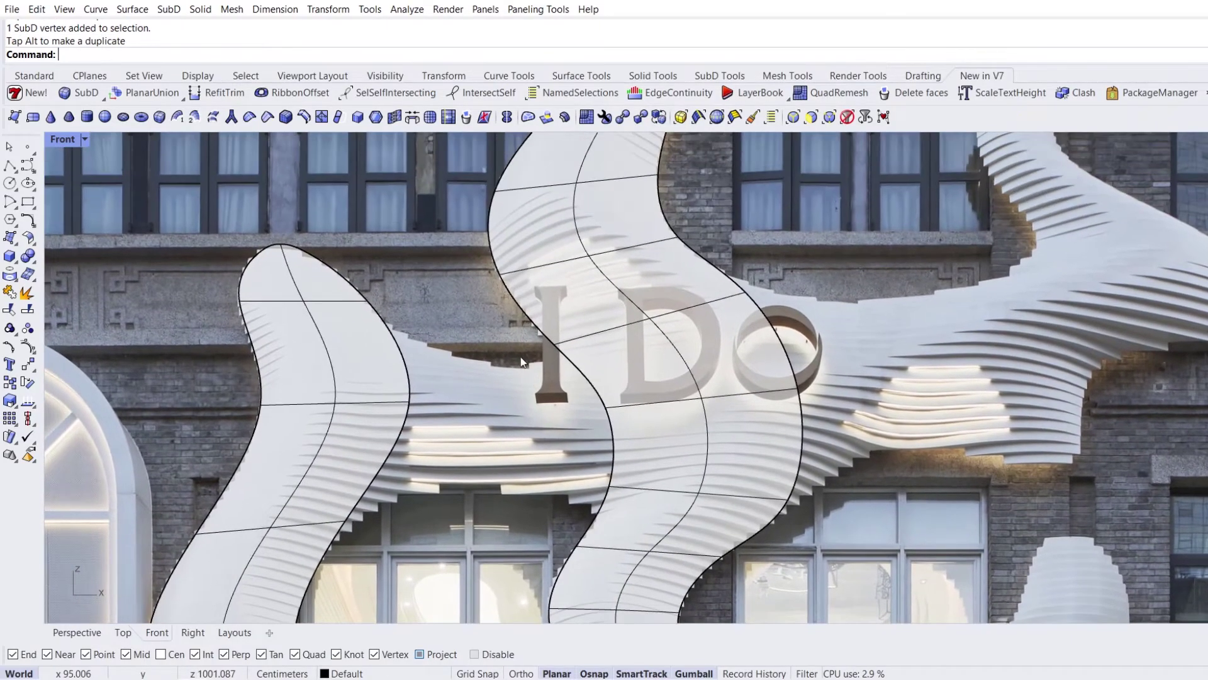
click(413, 118)
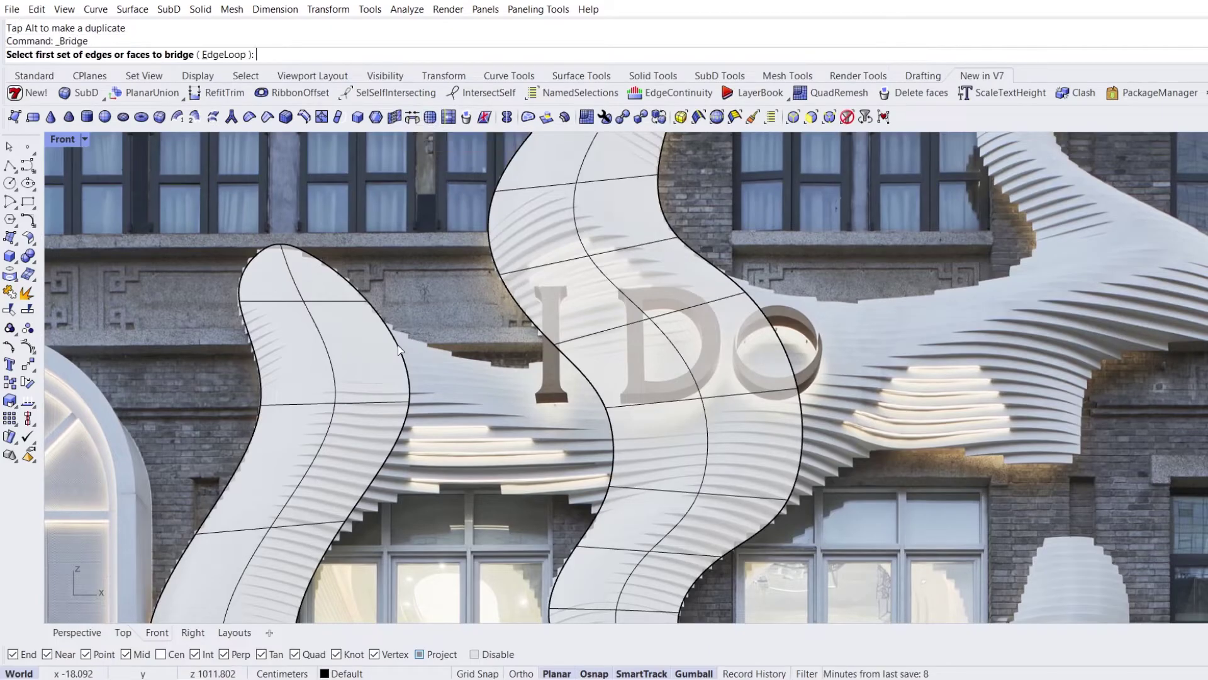
click(407, 385)
click(403, 434)
key(Return)
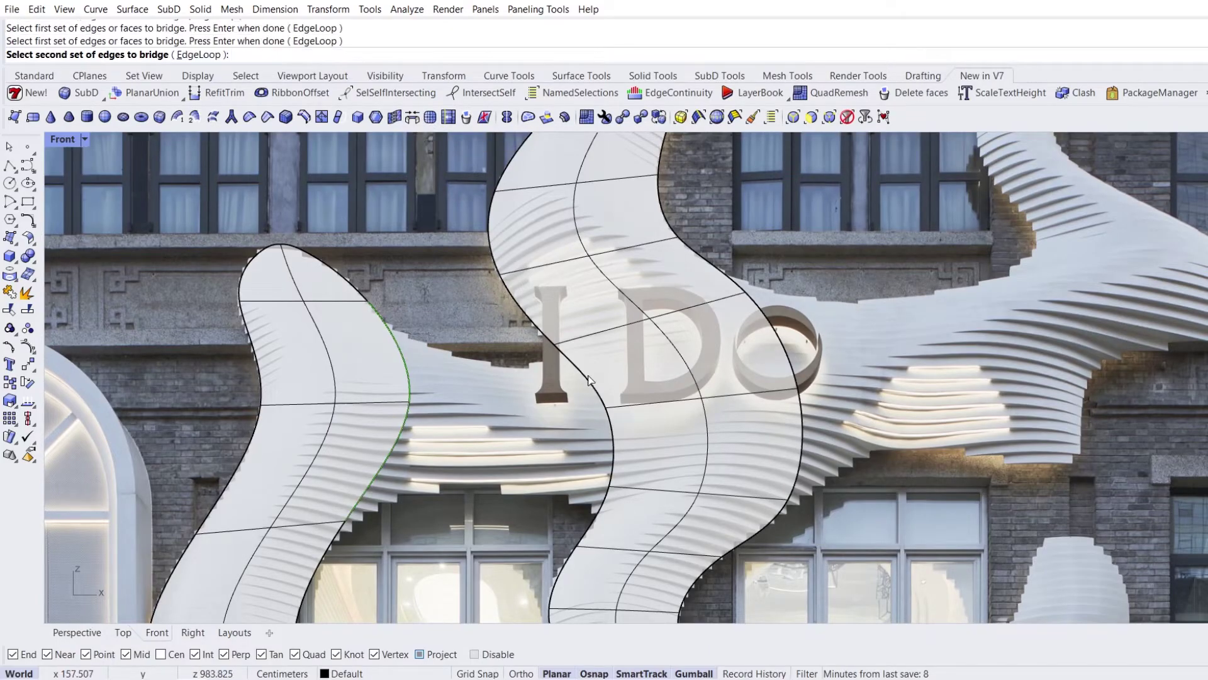
click(598, 409)
click(614, 462)
key(Return)
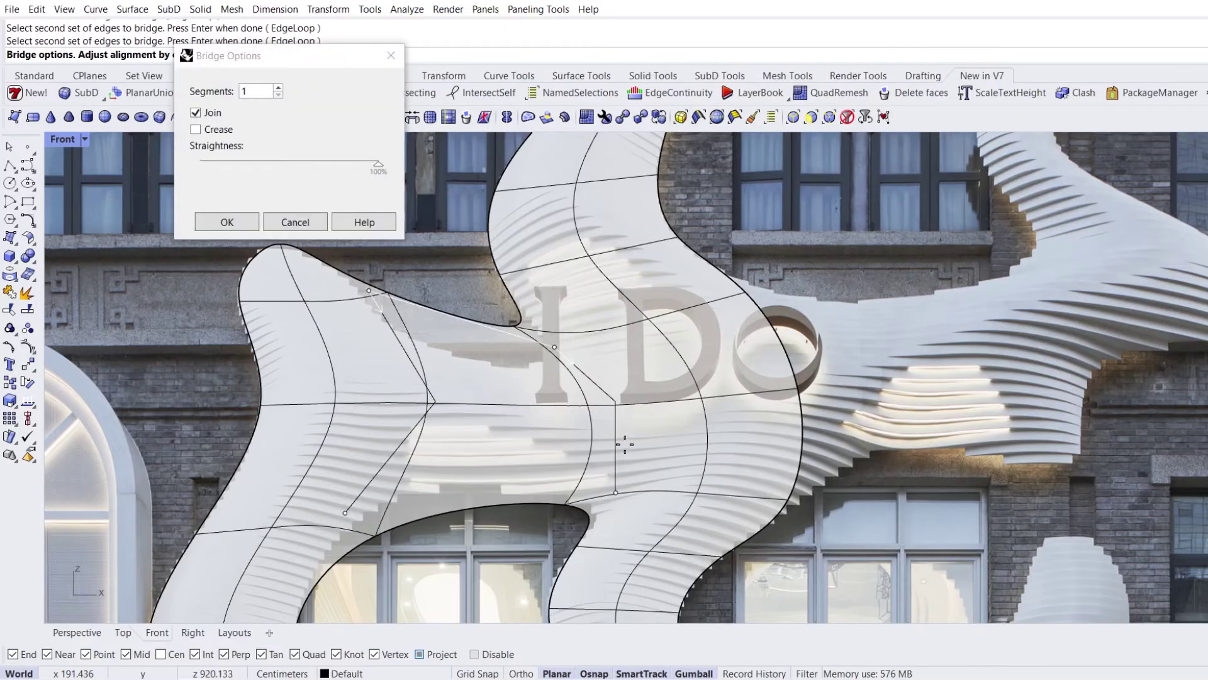
click(278, 89)
click(227, 222)
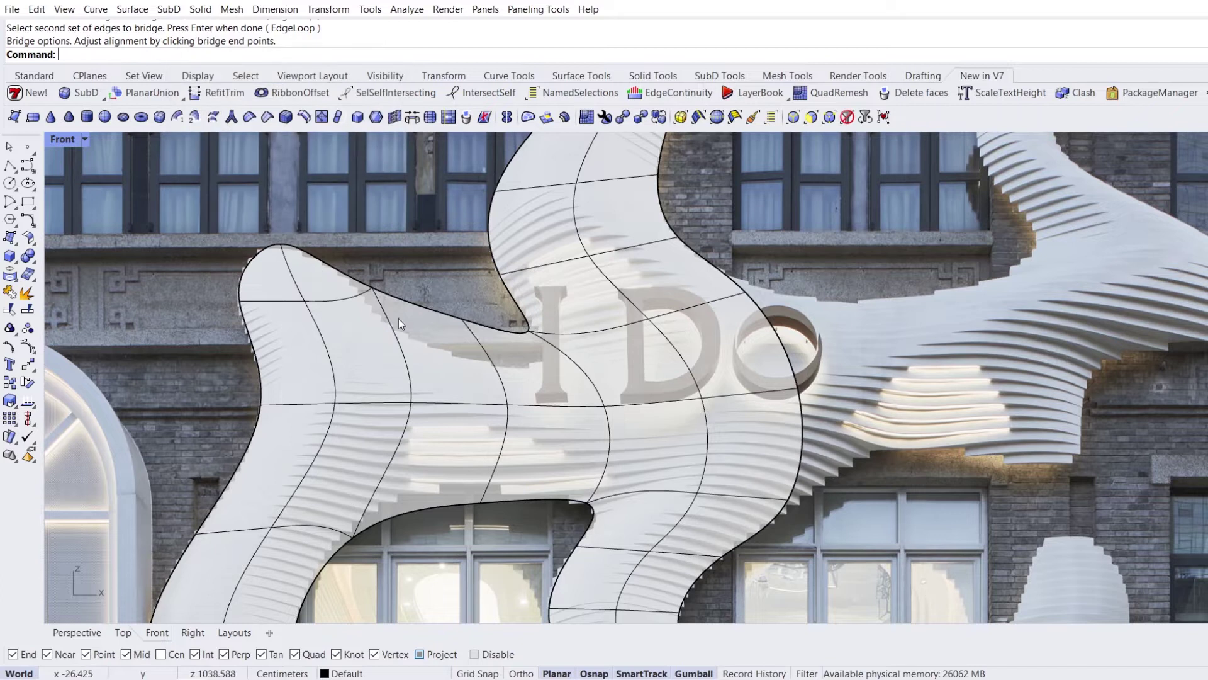
Move the upper bridge's top-edge vertices to follow the branch outline between the left column's tip and the sign.
ctrl+shift+click(462, 319)
drag(493, 294, 582, 324)
click(357, 261)
ctrl+shift+drag(357, 262, 391, 317)
drag(405, 269, 404, 277)
Adjust the upper bridge's bottom-edge vertices to follow the branch outline over the first window.
click(449, 550)
ctrl+shift+drag(449, 550, 501, 483)
drag(515, 470, 503, 450)
click(529, 505)
right_drag(442, 503, 459, 418)
ctrl+shift+drag(348, 486, 387, 429)
drag(396, 419, 391, 414)
drag(391, 418, 453, 382)
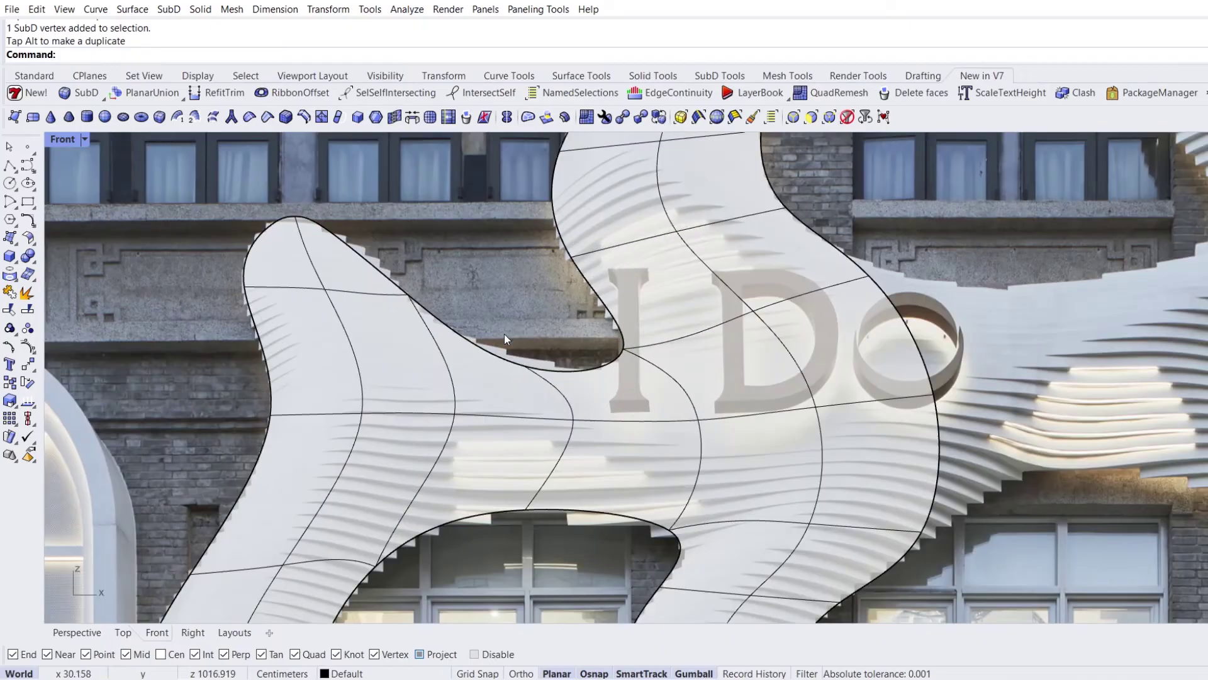
Reposition the top and centre vertices of the upper bridge's middle edge loop to even out its flow.
ctrl+shift+click(526, 337)
drag(552, 342, 562, 459)
ctrl+shift+click(573, 419)
drag(605, 386, 570, 391)
click(690, 421)
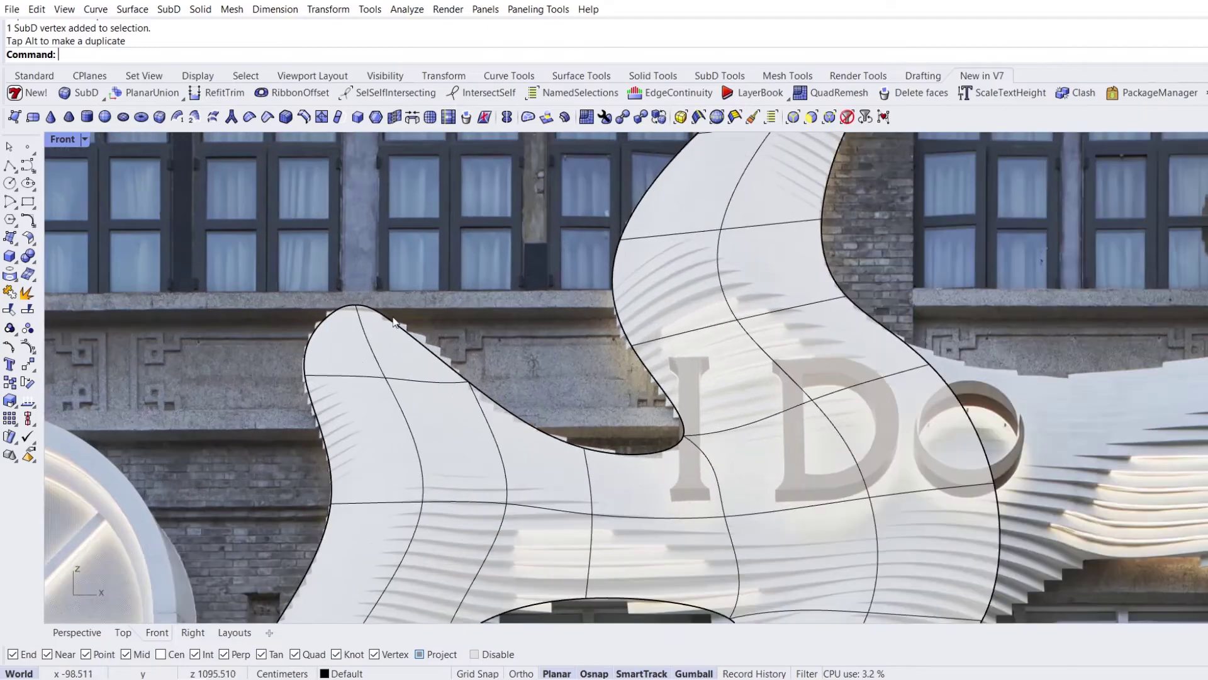
Reshape the left column's rounded tip by moving its top vertices to match the picture.
ctrl+shift+drag(409, 340, 440, 290)
click(358, 287)
ctrl+shift+drag(354, 324, 353, 292)
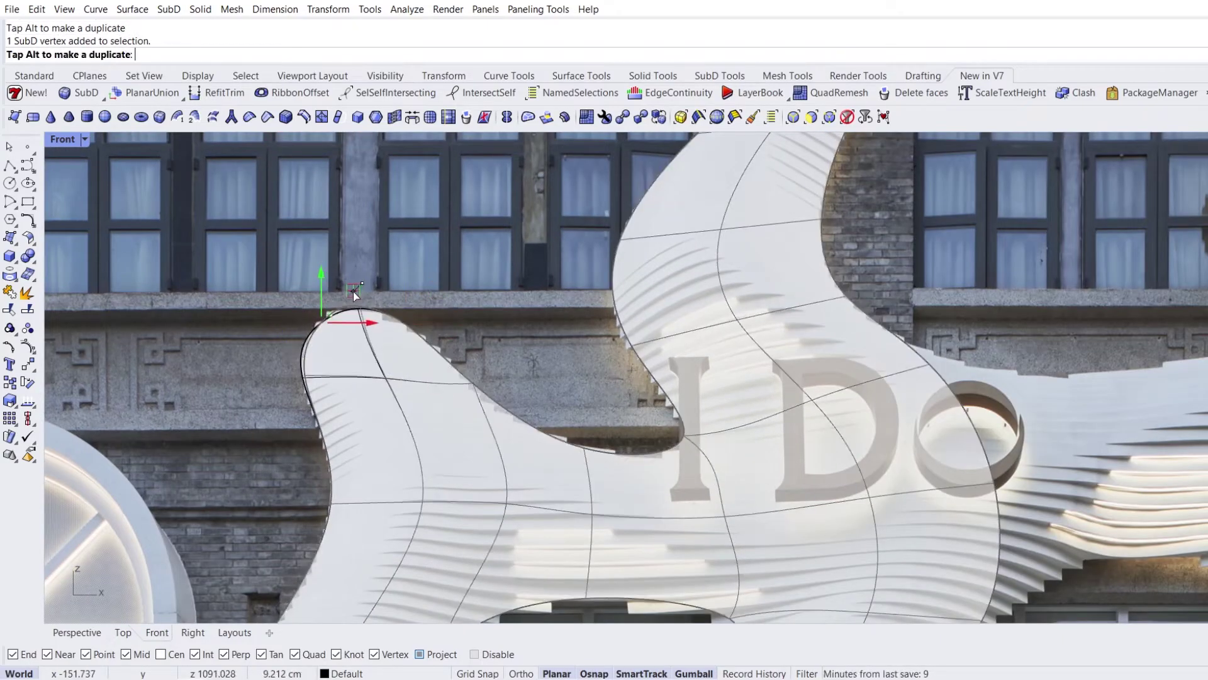
Crease the two top corners of the central column's SubD below the cornice.
scroll(489, 360, down, 5)
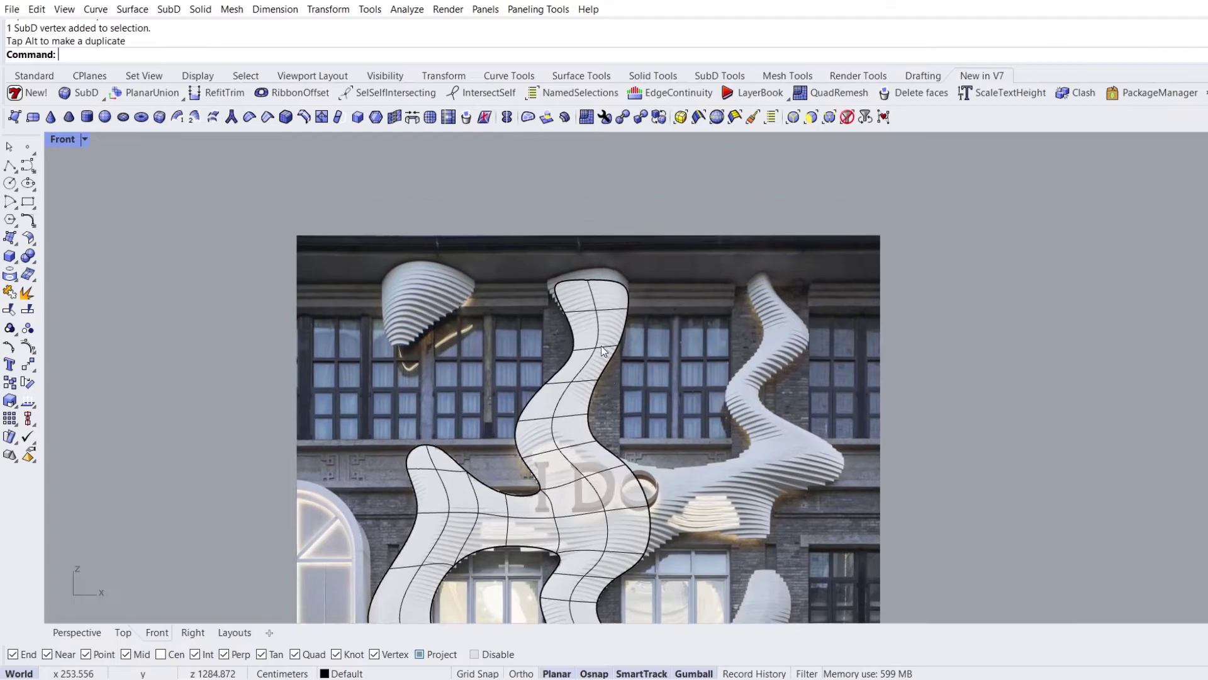
scroll(580, 262, up, 5)
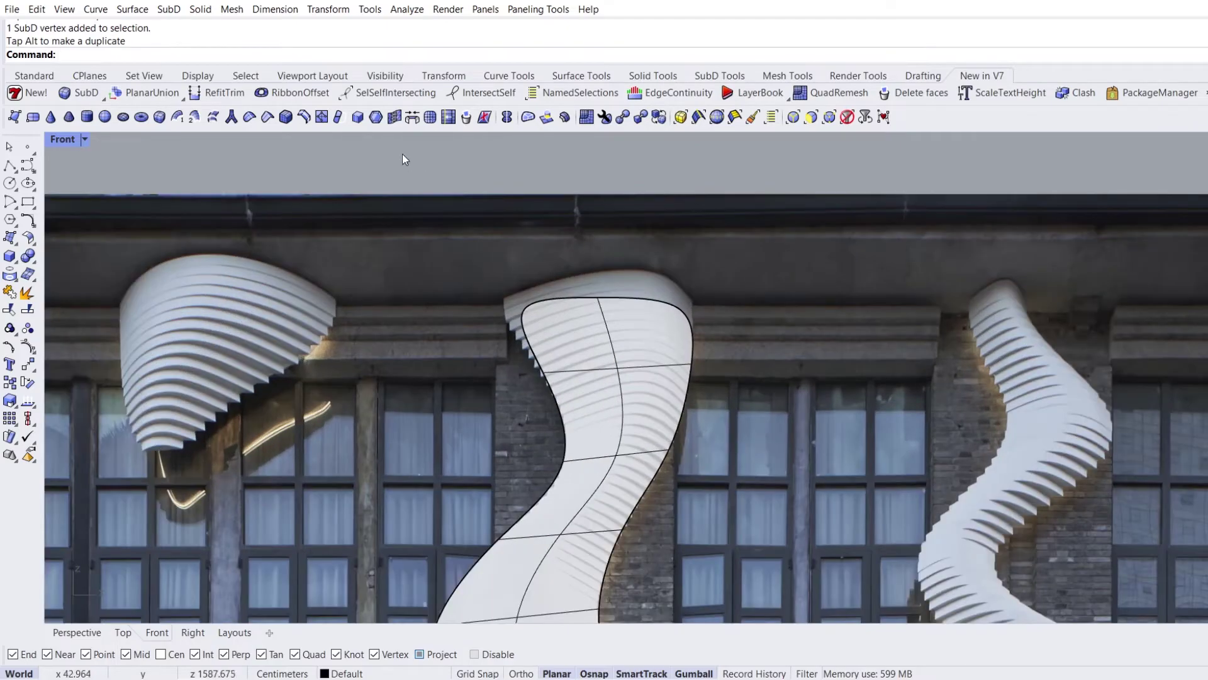
click(272, 118)
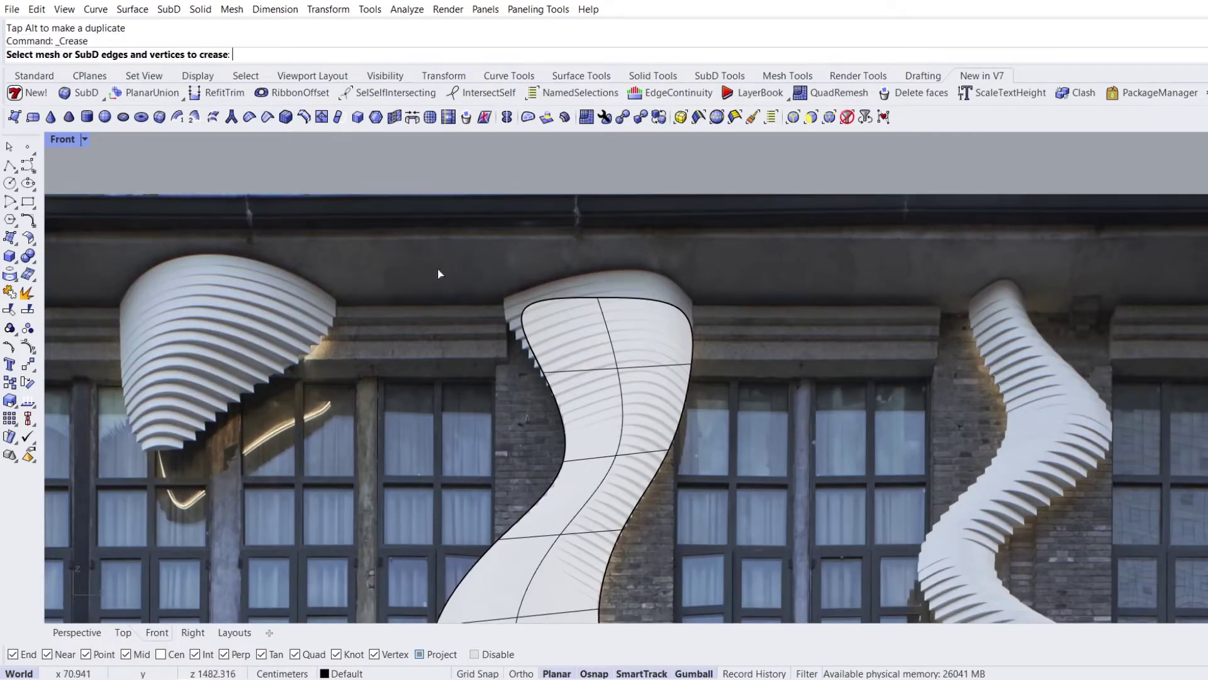
drag(705, 338, 704, 339)
key(Return)
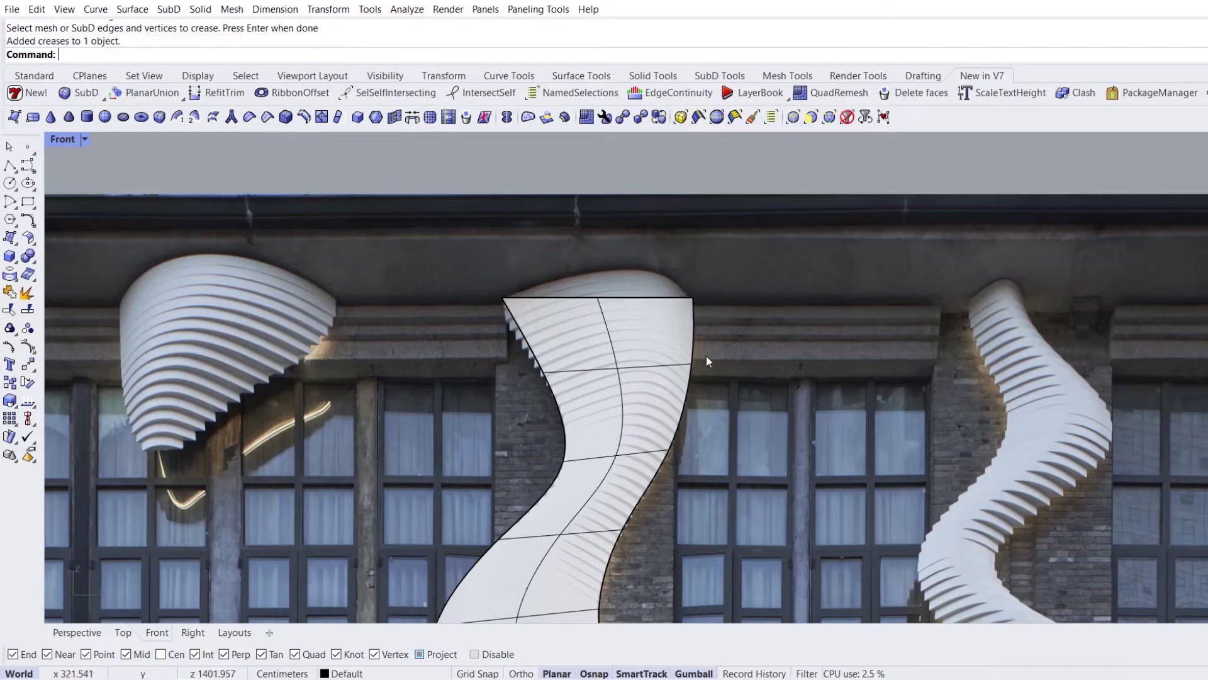
Trace the right column's right edge over the picture with a degree 3, SubD-friendly control point curve, from the cornice to the lower branch corner.
scroll(547, 308, down, 2)
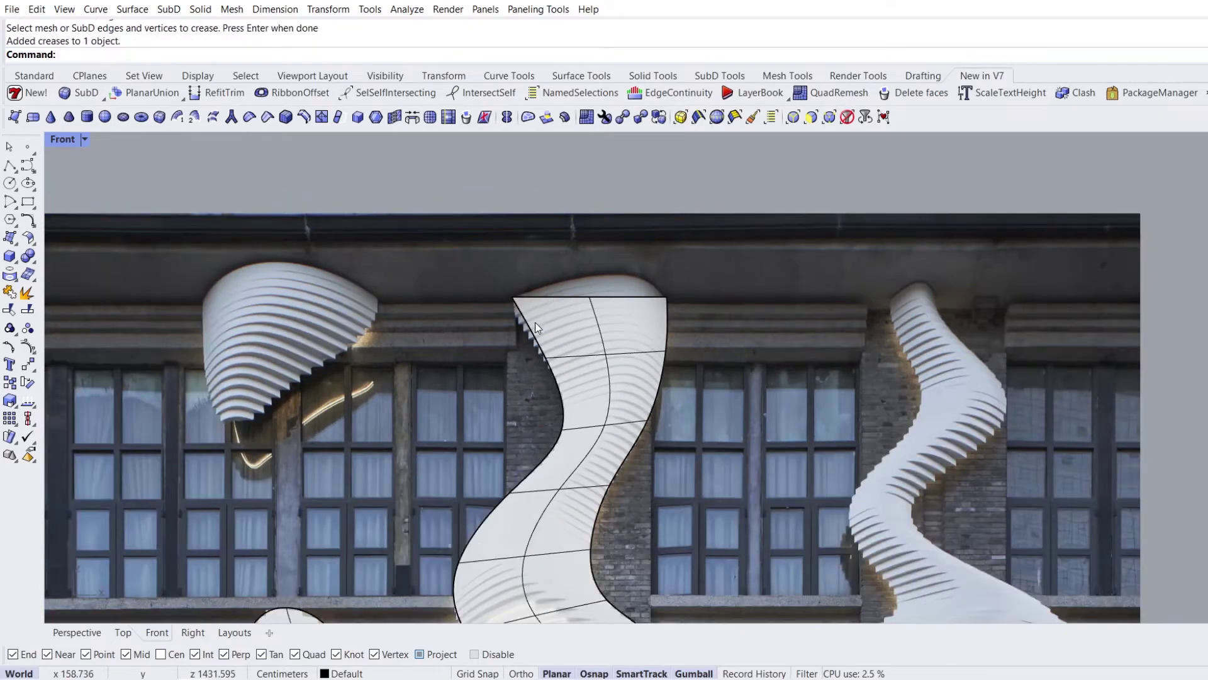
scroll(535, 327, down, 6)
right_drag(566, 424, 580, 394)
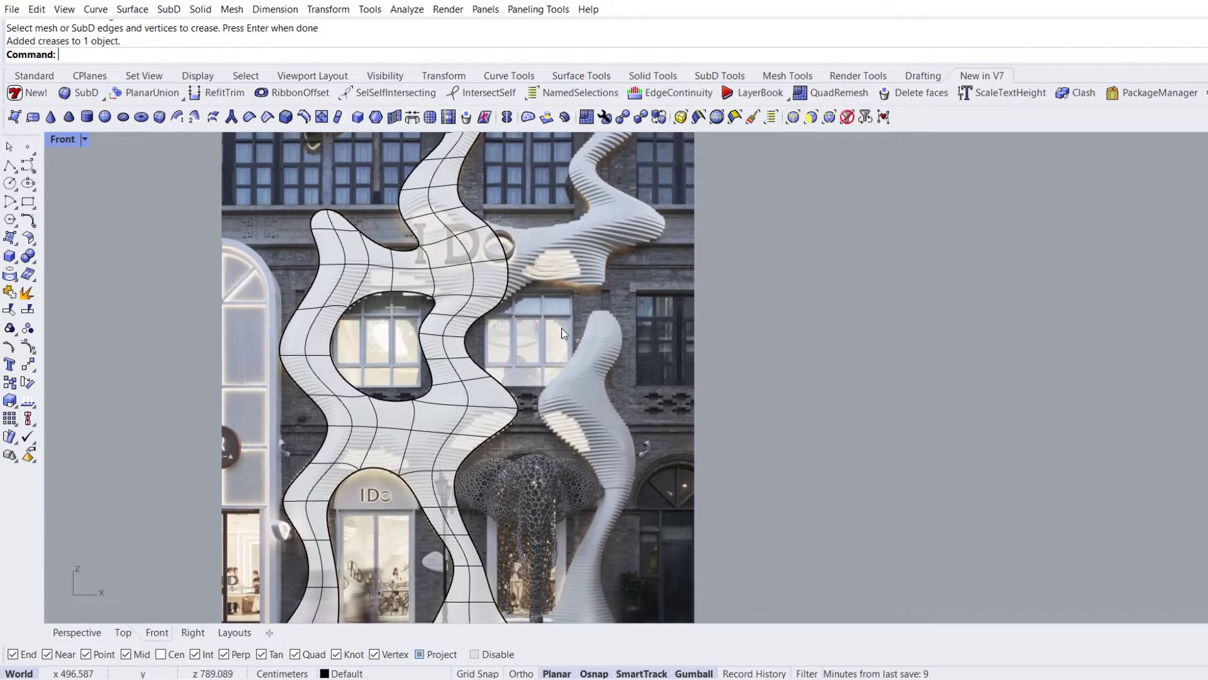
right_drag(563, 333, 579, 383)
scroll(579, 383, up, 6)
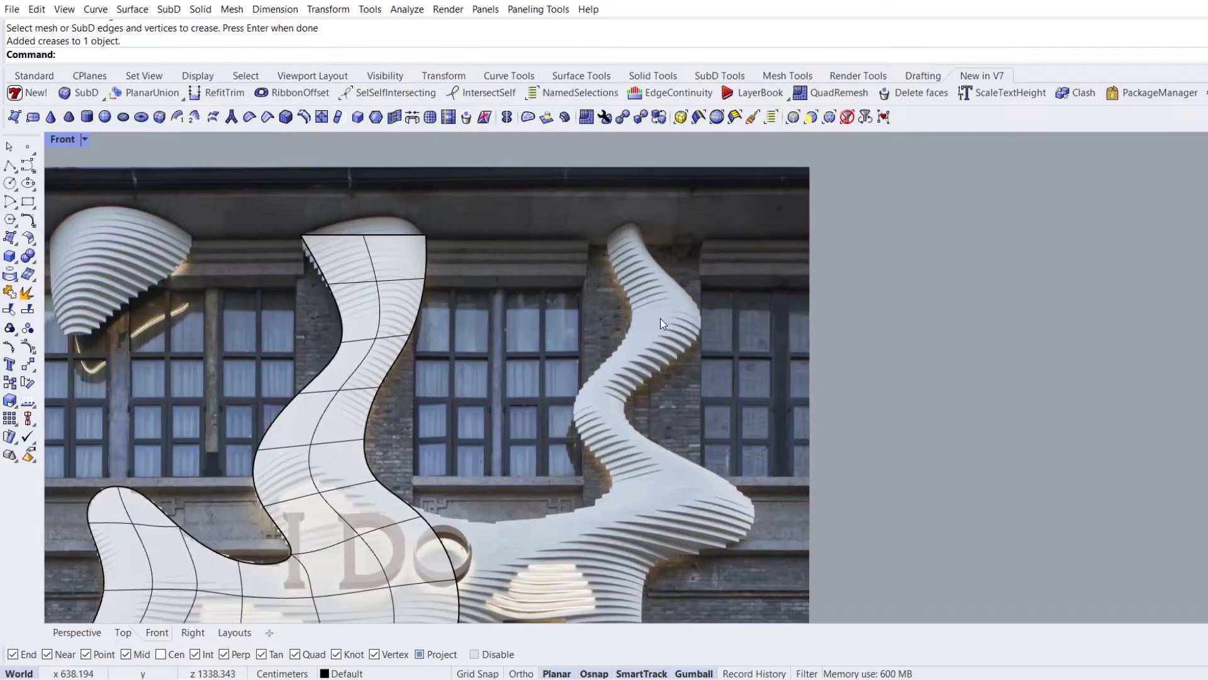
click(27, 165)
scroll(600, 227, up, 3)
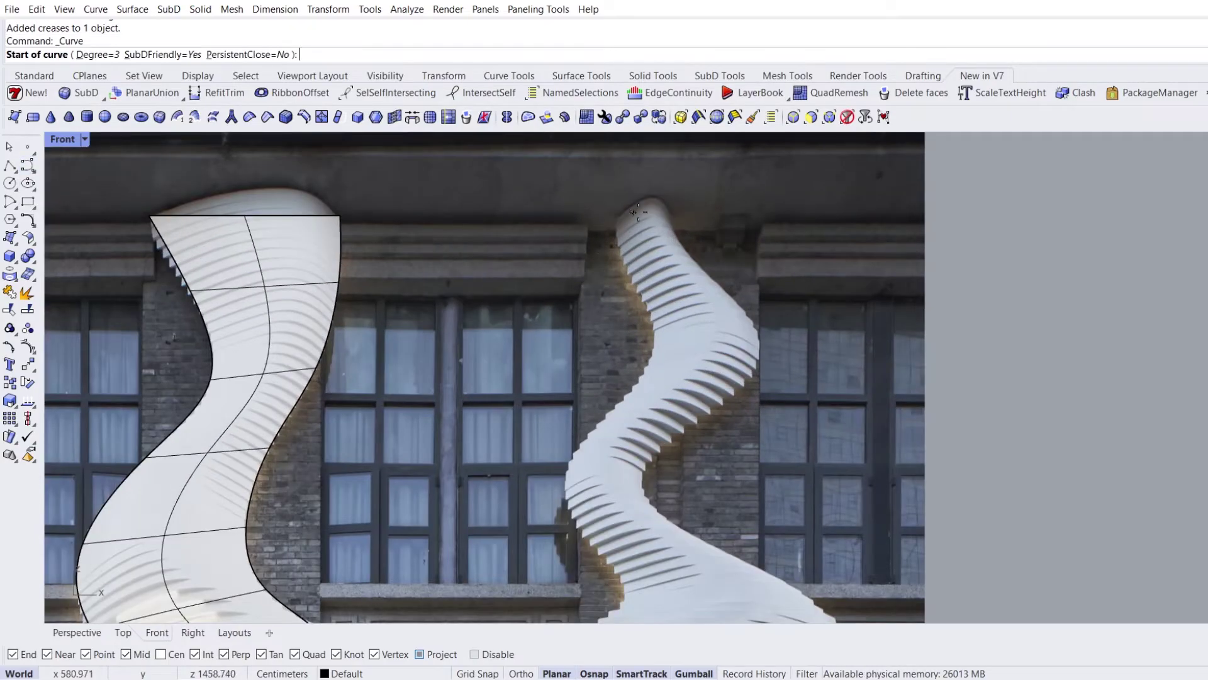
click(670, 207)
click(692, 263)
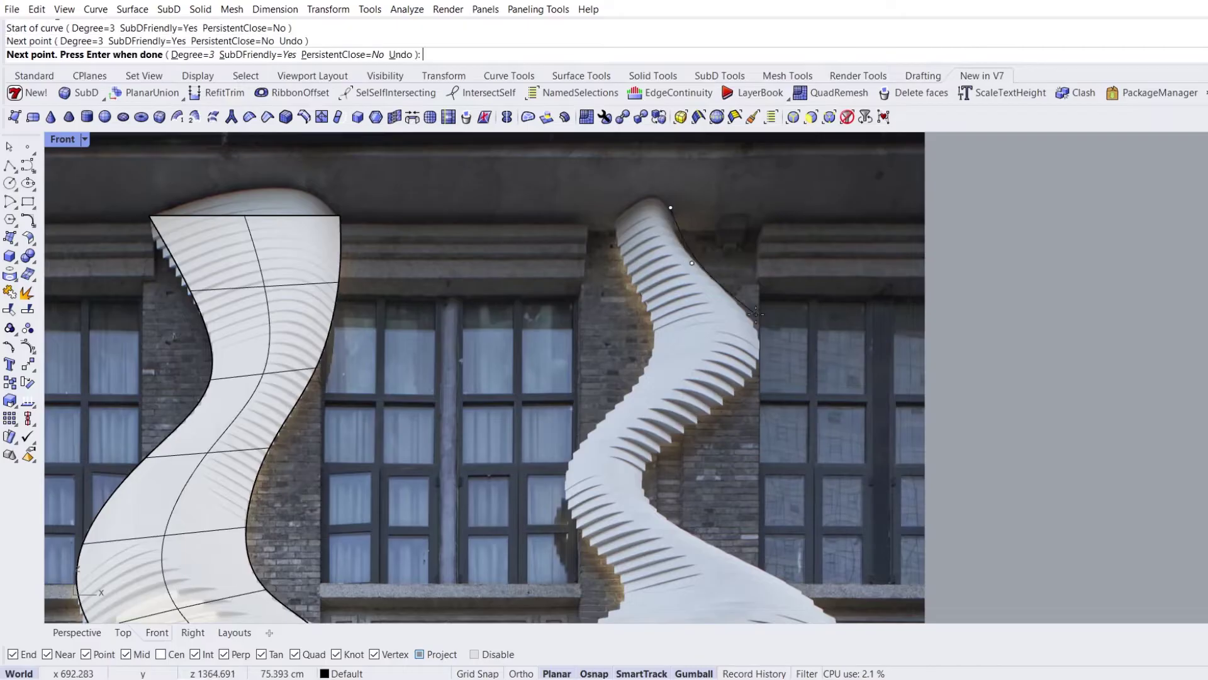
click(763, 339)
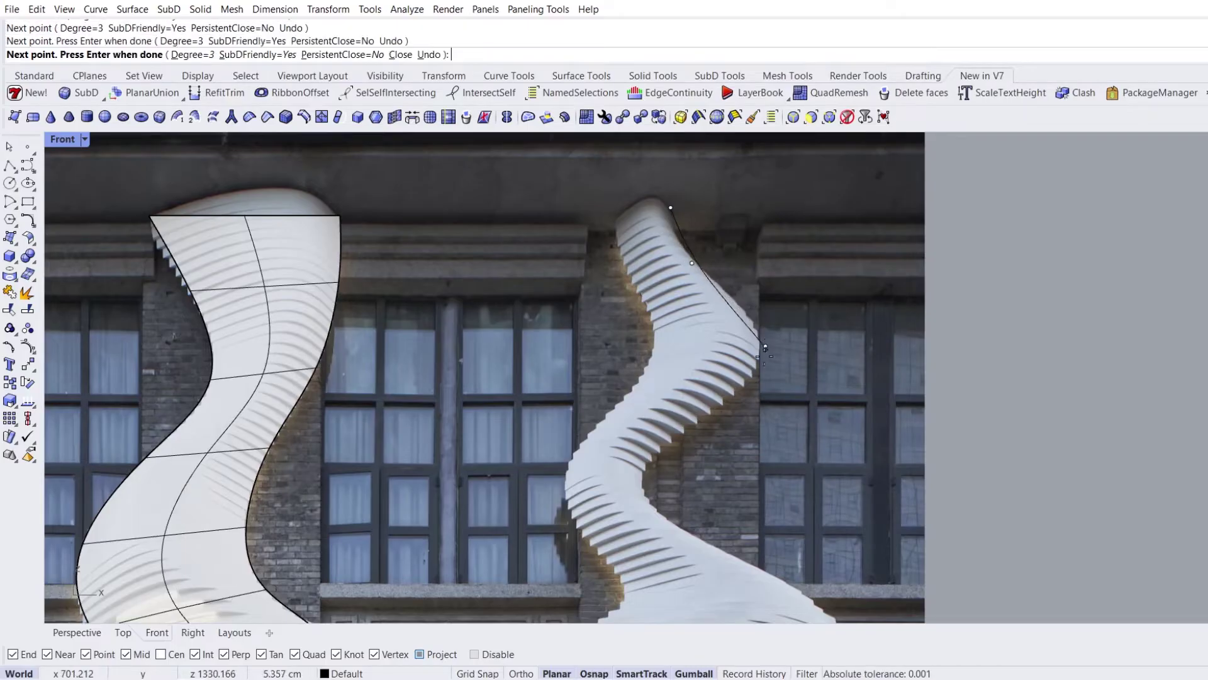
click(712, 412)
click(674, 526)
right_drag(674, 526, 557, 296)
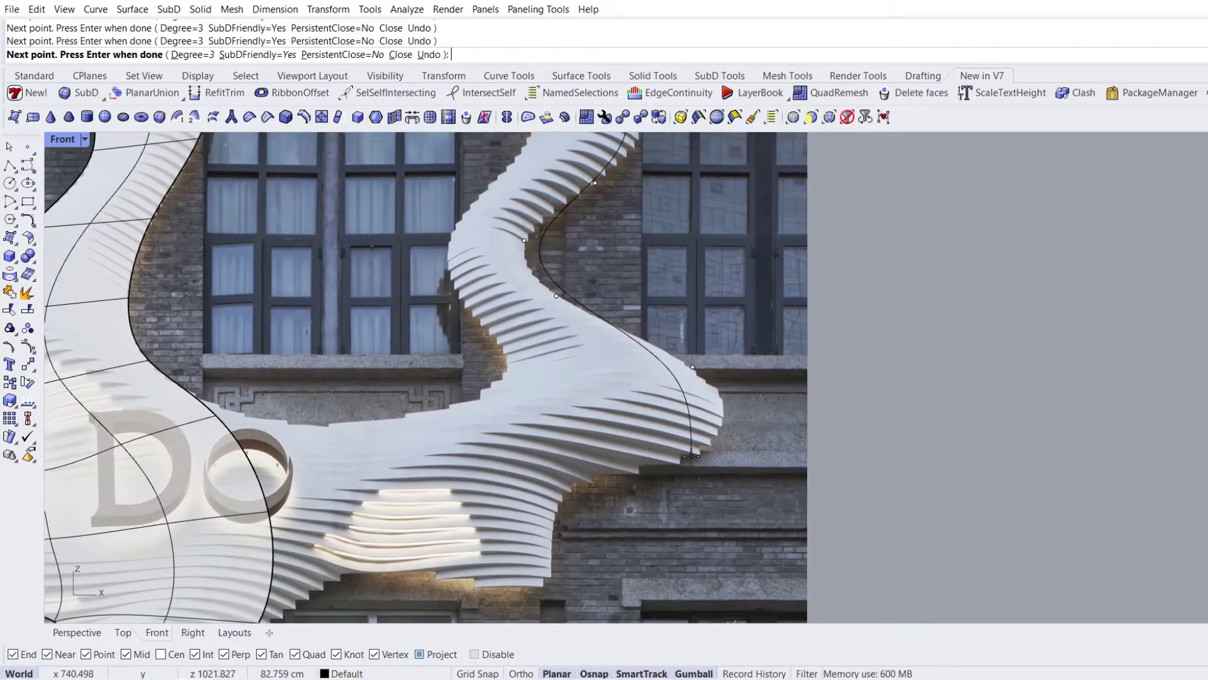
click(562, 503)
click(547, 580)
right_click(547, 580)
Move the control points around the lower bends of the right column's edge curve to match the picture.
click(637, 468)
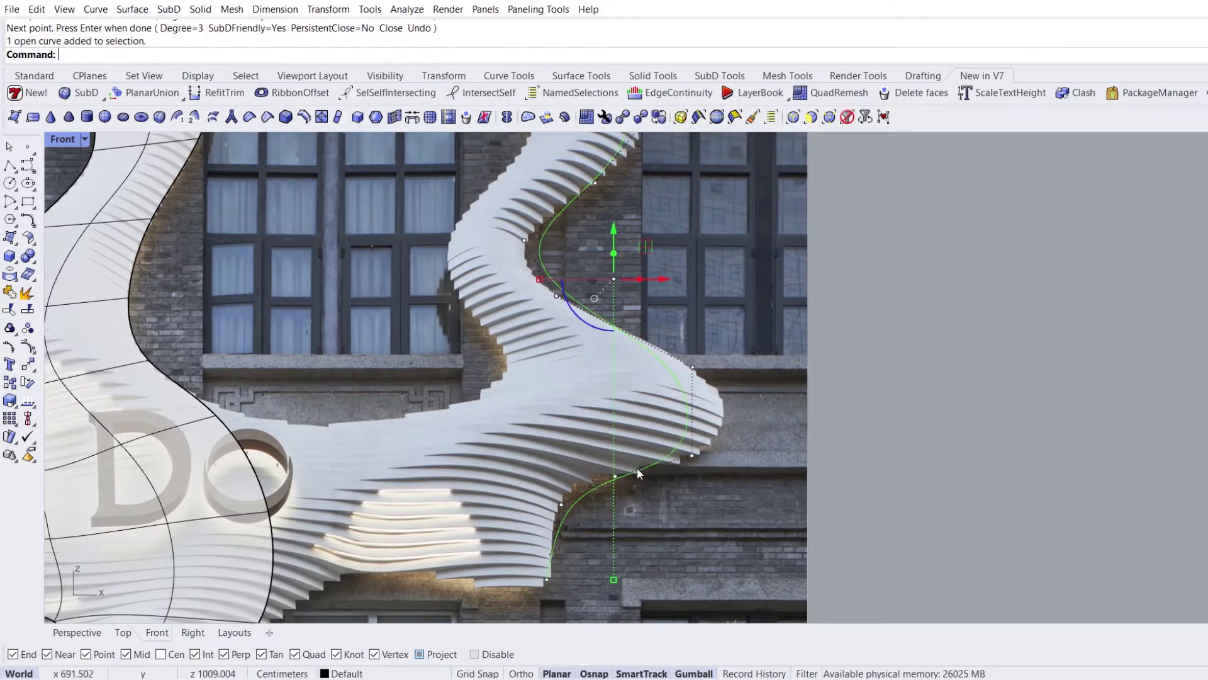
key(F10)
drag(657, 409, 722, 353)
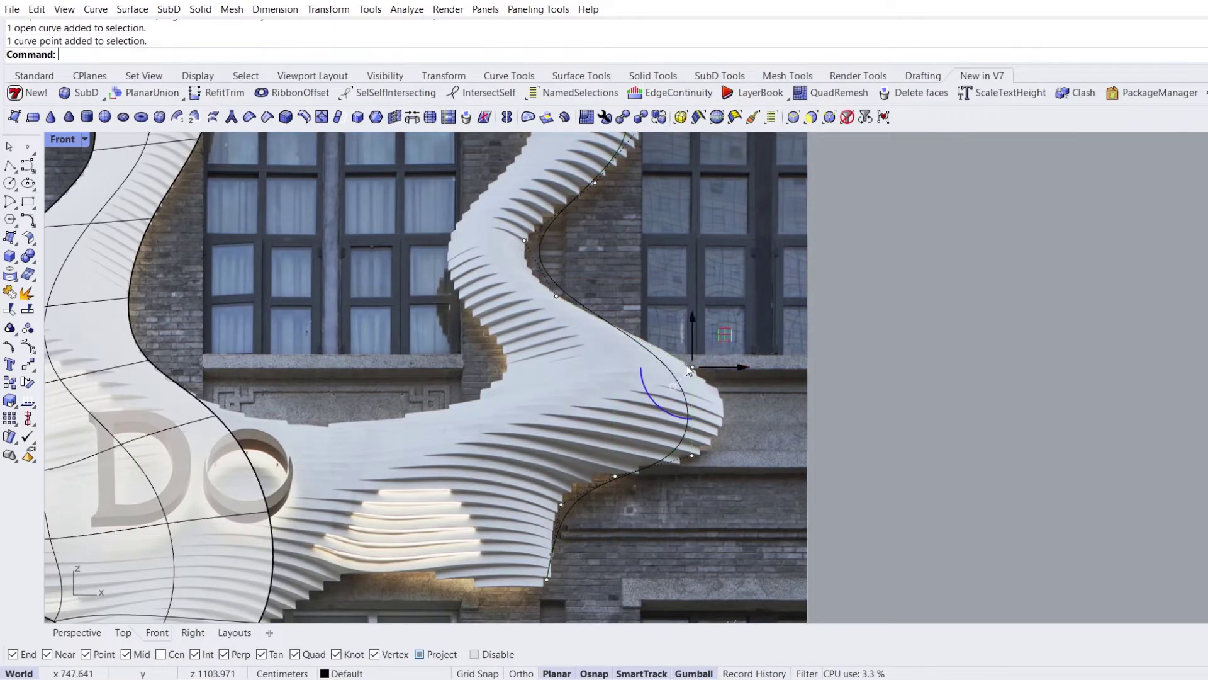
drag(712, 429, 759, 379)
drag(542, 329, 578, 277)
drag(588, 267, 581, 280)
drag(542, 257, 511, 224)
drag(556, 211, 533, 207)
drag(585, 454, 628, 492)
drag(641, 439, 639, 436)
drag(527, 475, 585, 526)
drag(594, 482, 580, 468)
Move the upper control points of the right column's edge curve to follow the first bulge below the cornice.
right_drag(602, 299, 586, 479)
drag(561, 270, 662, 319)
drag(664, 268, 691, 266)
right_drag(520, 217, 534, 317)
drag(535, 293, 592, 335)
drag(605, 286, 592, 280)
key(Escape)
key(Escape)
Duplicate the traced edge curve horizontally to the left side of the right column.
click(607, 451)
scroll(607, 383, down, 4)
right_drag(616, 462, 603, 332)
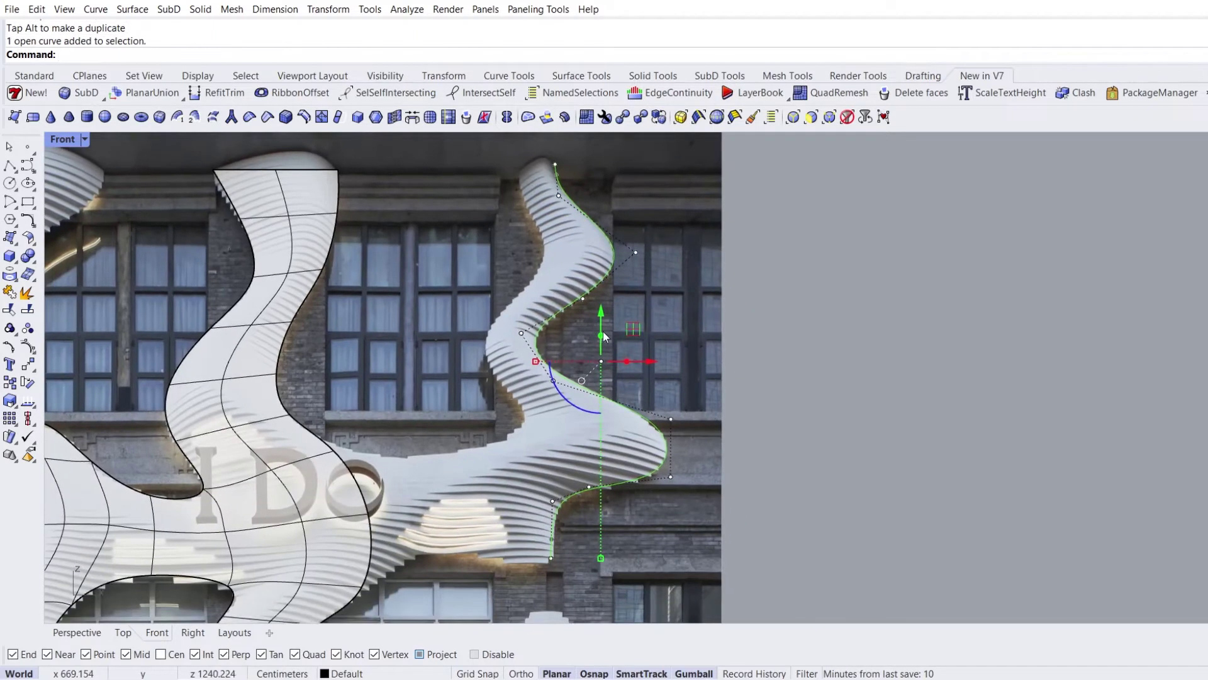
drag(652, 364, 583, 357)
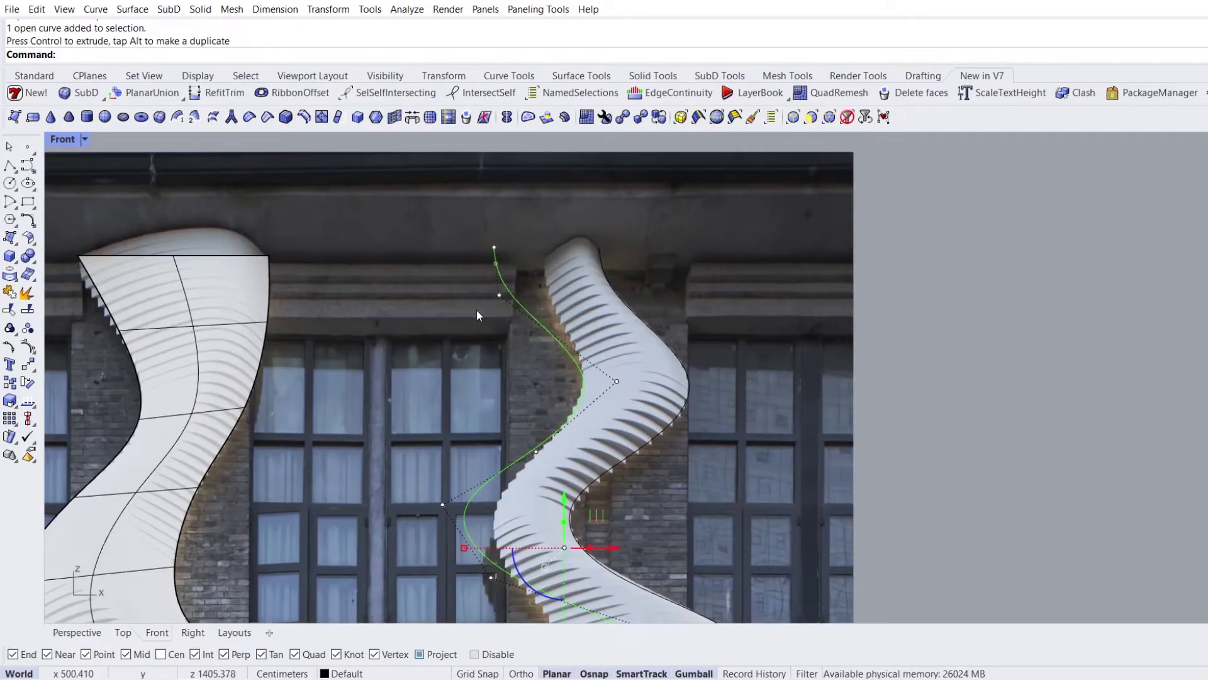
Fit the upper control points of the duplicated curve to the right column's left edge down to its middle bend.
drag(475, 302, 517, 227)
drag(535, 271, 581, 272)
scroll(540, 347, up, 2)
drag(535, 395, 671, 392)
right_drag(567, 434, 570, 285)
drag(381, 347, 442, 417)
drag(471, 394, 530, 400)
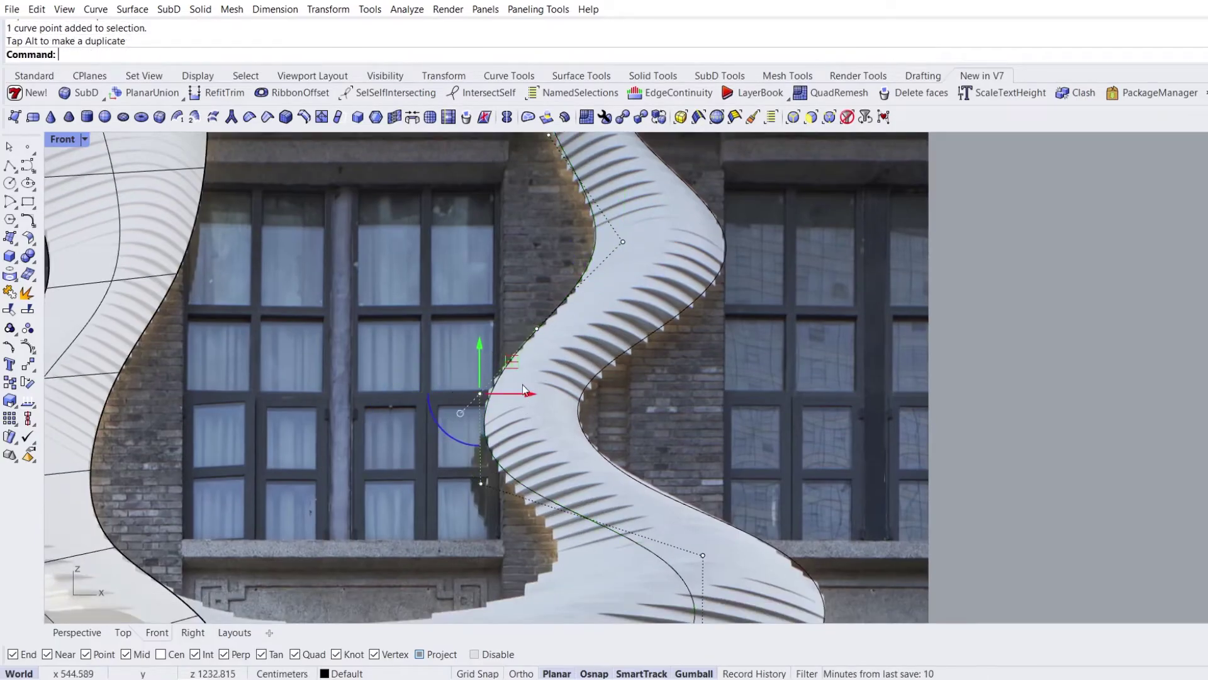
Move the duplicated curve's two lower bulge points horizontally inward to the inner corner beside the window sill.
right_drag(579, 525, 586, 341)
scroll(586, 348, down, 2)
drag(656, 494, 717, 352)
drag(727, 410, 644, 410)
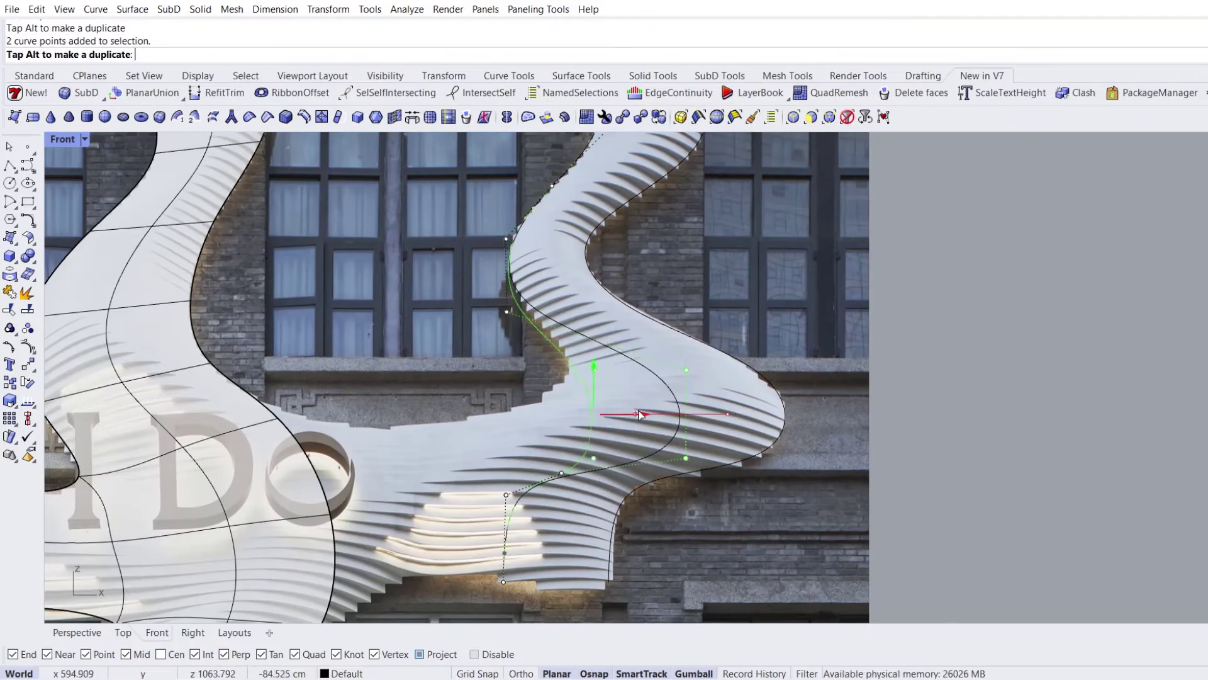
Reposition the duplicated curve's lower end points along the branch's top edge and refine its inner corner beside the window sill.
drag(495, 578, 527, 601)
drag(535, 549, 487, 387)
drag(484, 461, 535, 526)
drag(538, 463, 527, 379)
drag(547, 516, 641, 443)
drag(612, 437, 635, 391)
scroll(572, 368, up, 4)
drag(649, 343, 609, 340)
scroll(608, 348, down, 2)
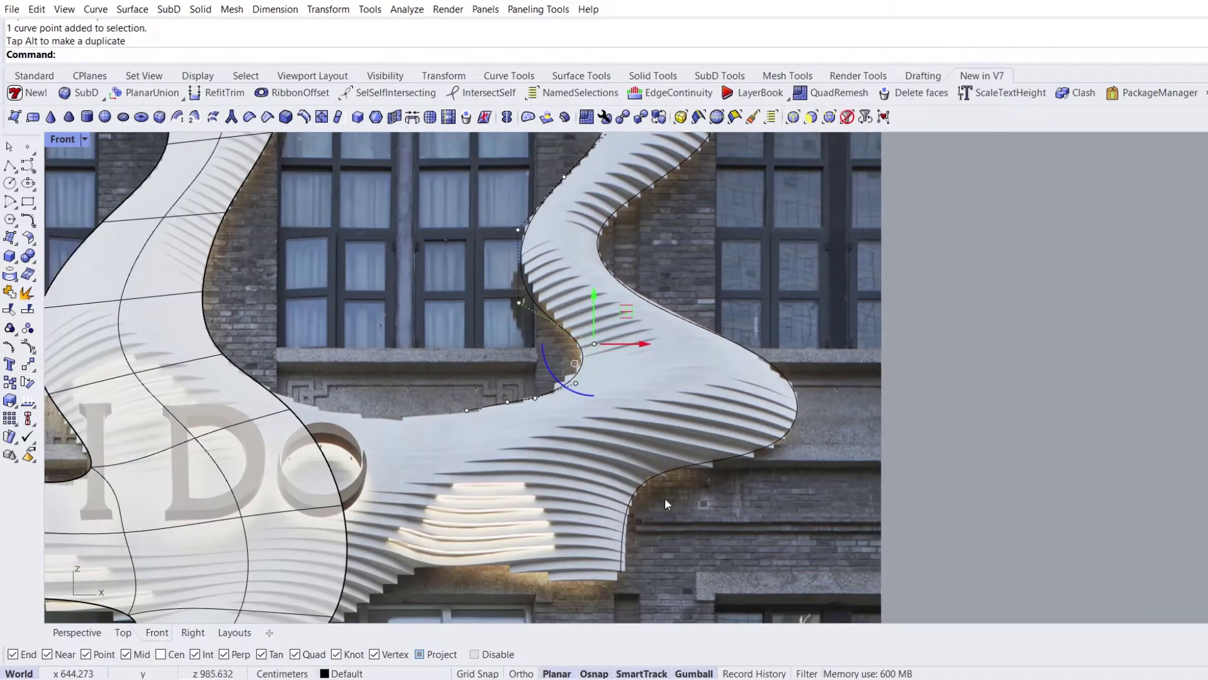
click(689, 534)
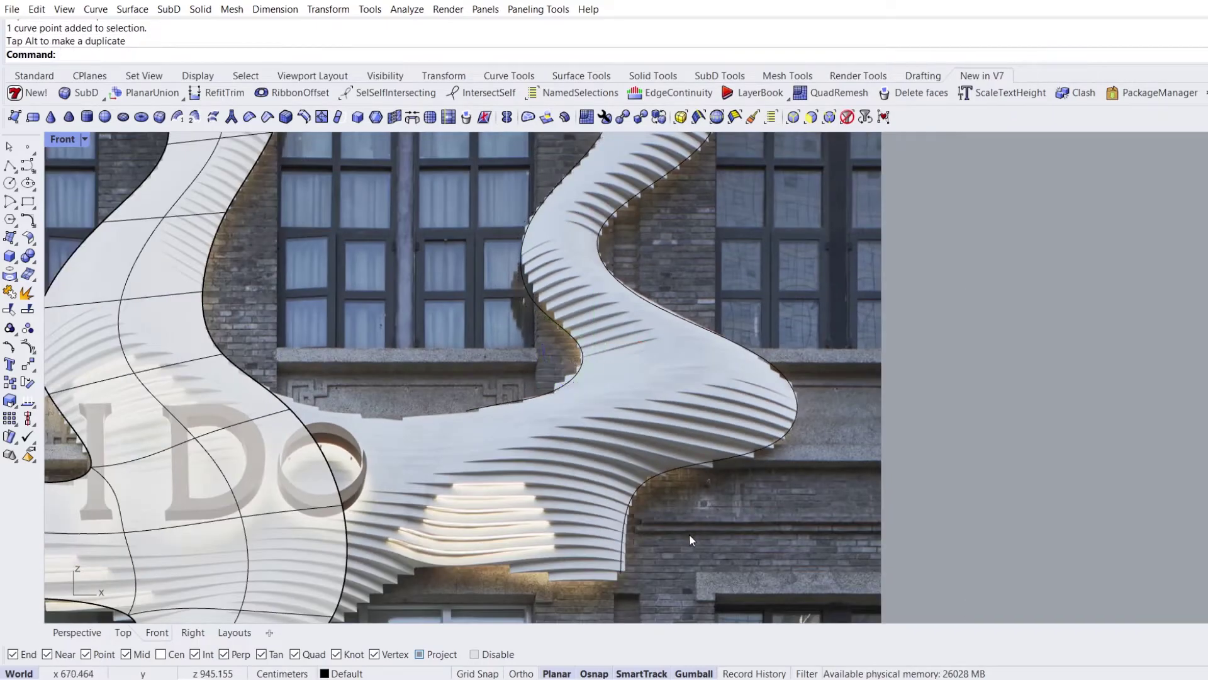
Create a SubD loft between the right column's two edge curves with 2 divisions between shapes.
click(213, 117)
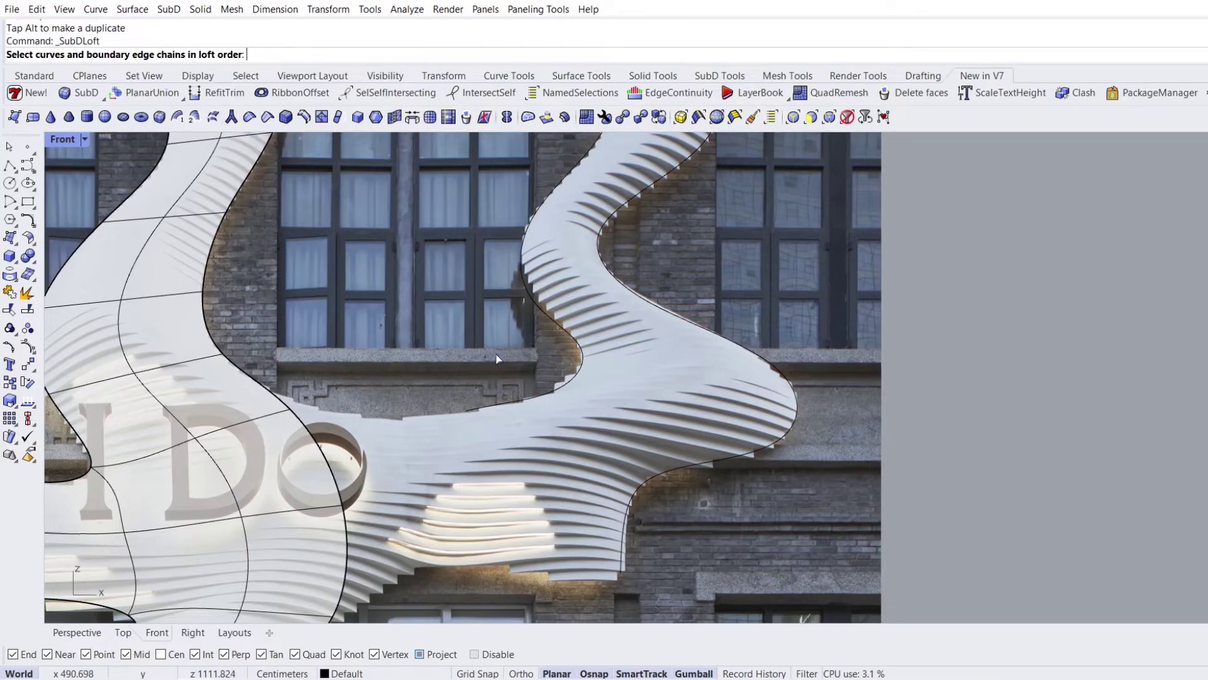
click(567, 340)
click(655, 315)
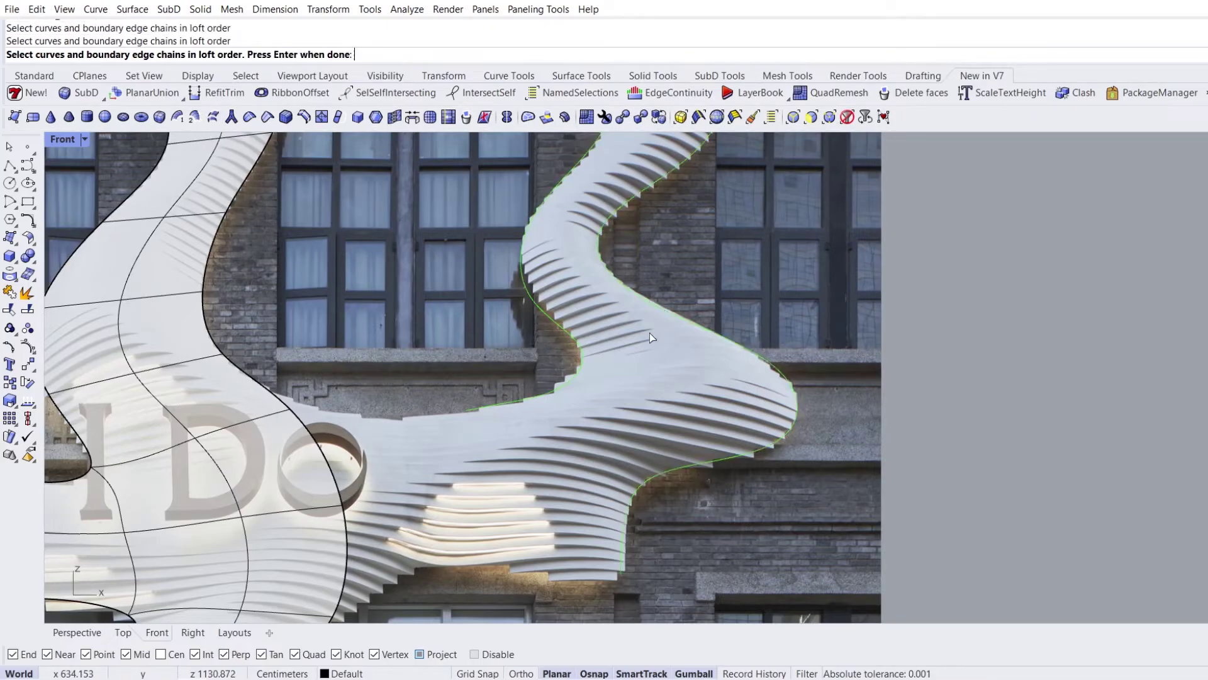
key(Return)
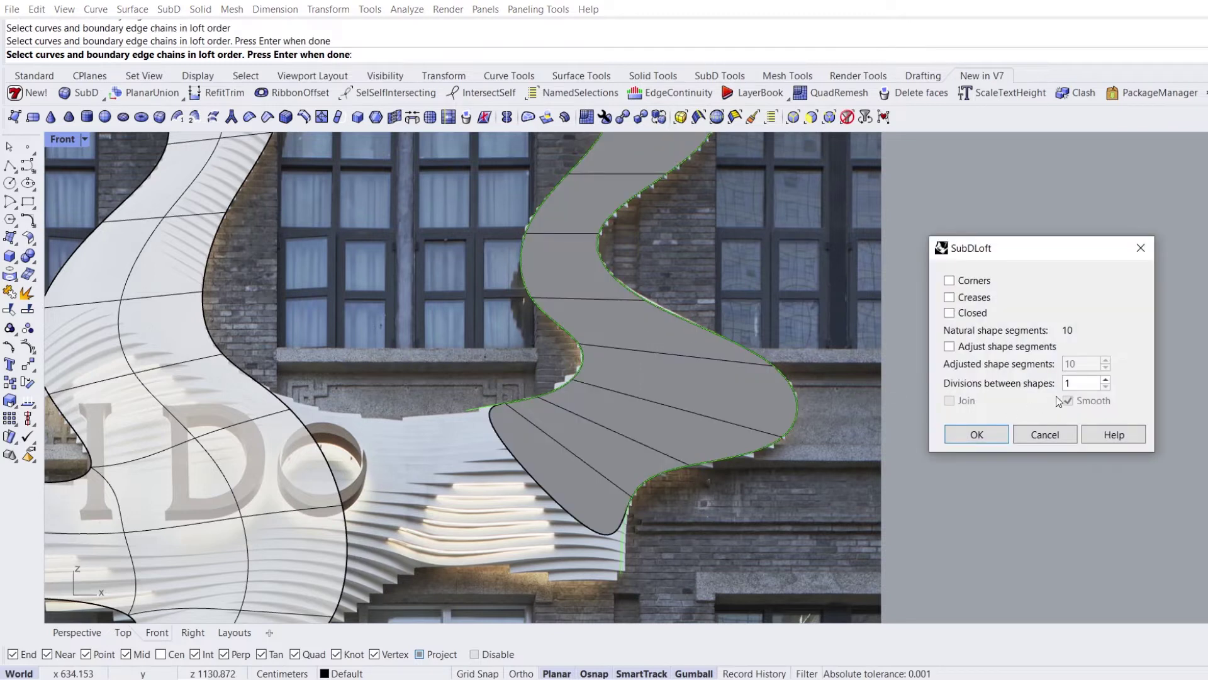
click(1105, 380)
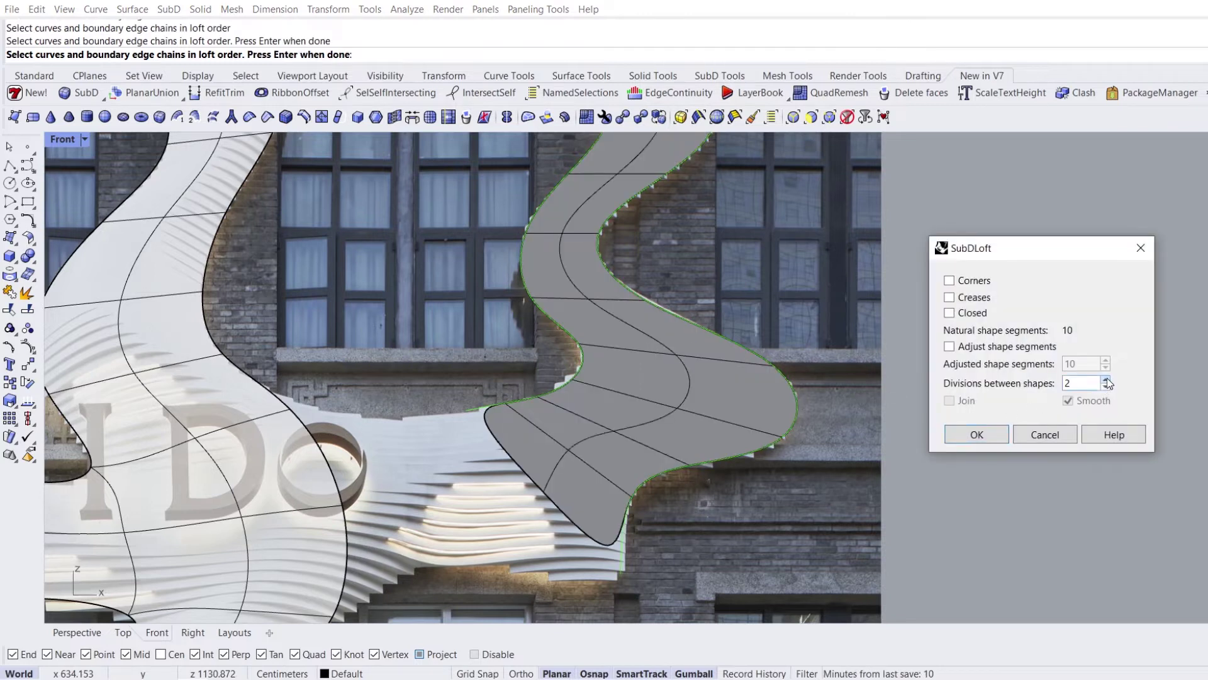
click(977, 434)
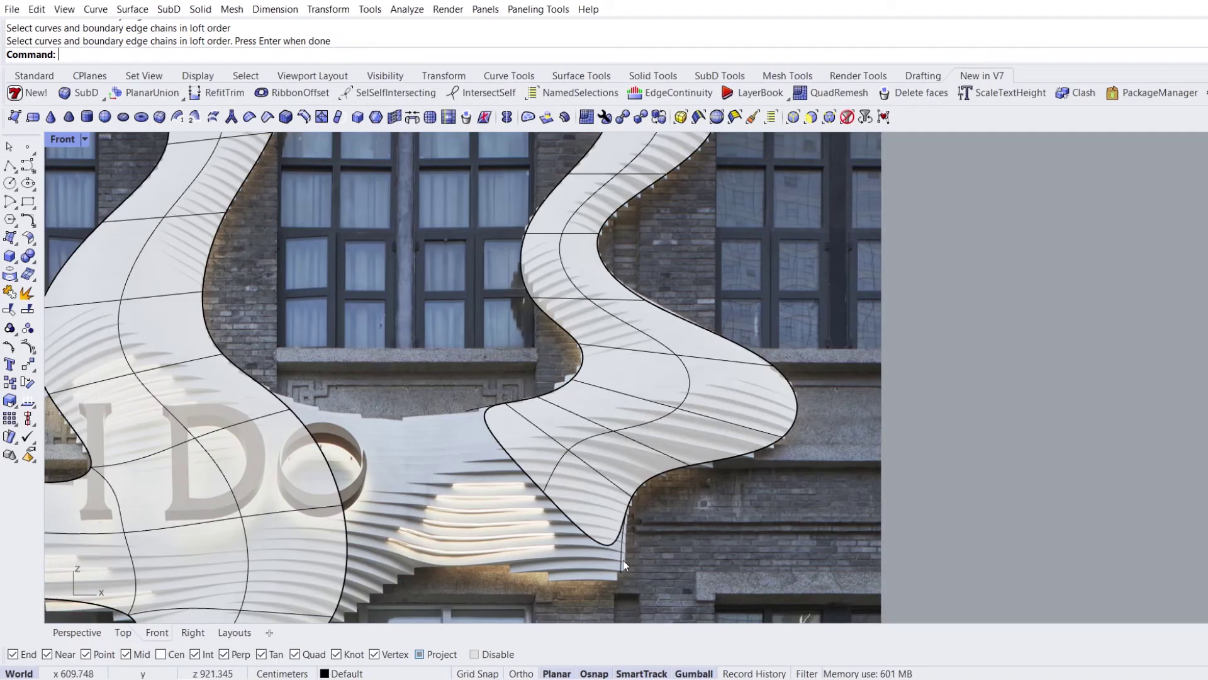
Delete the two edge curves used for the right column's loft.
scroll(650, 512, down, 3)
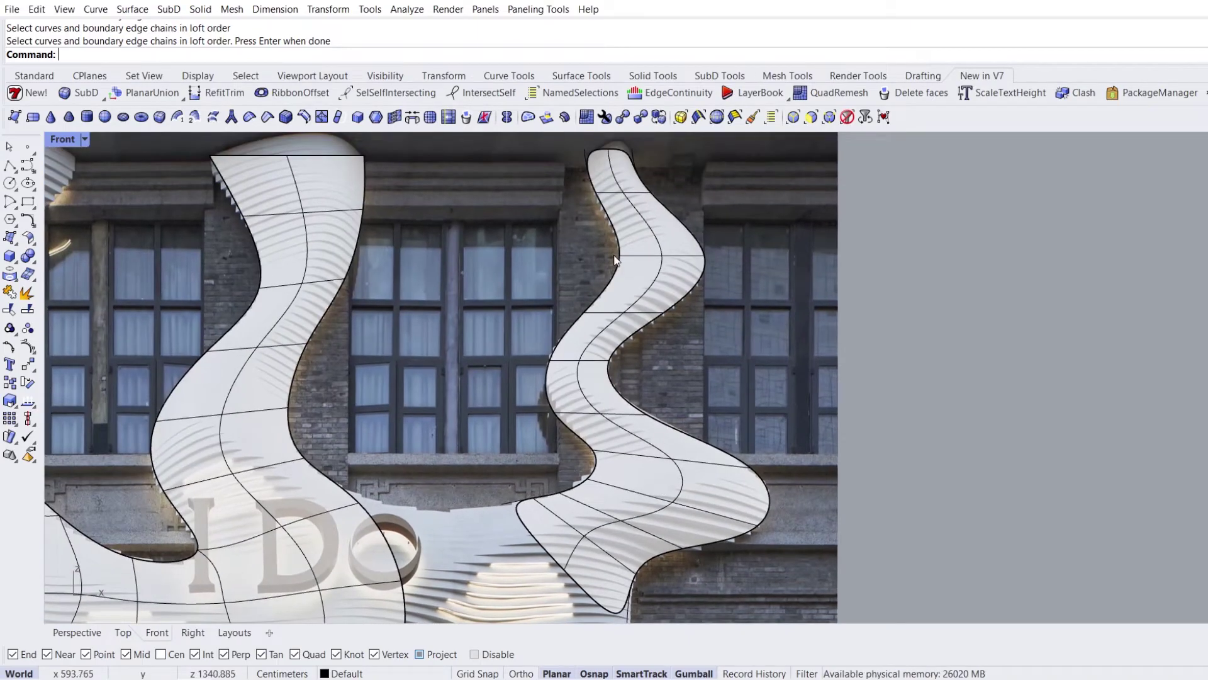
scroll(622, 239, up, 6)
click(570, 270)
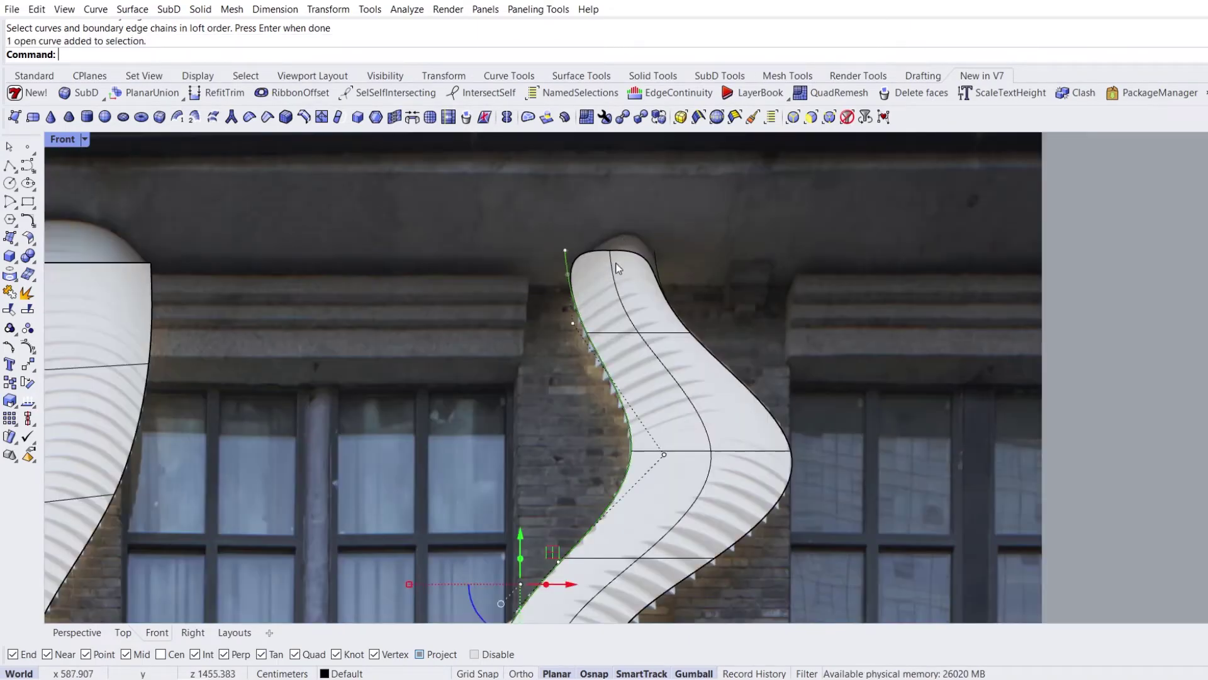
click(660, 260)
key(Delete)
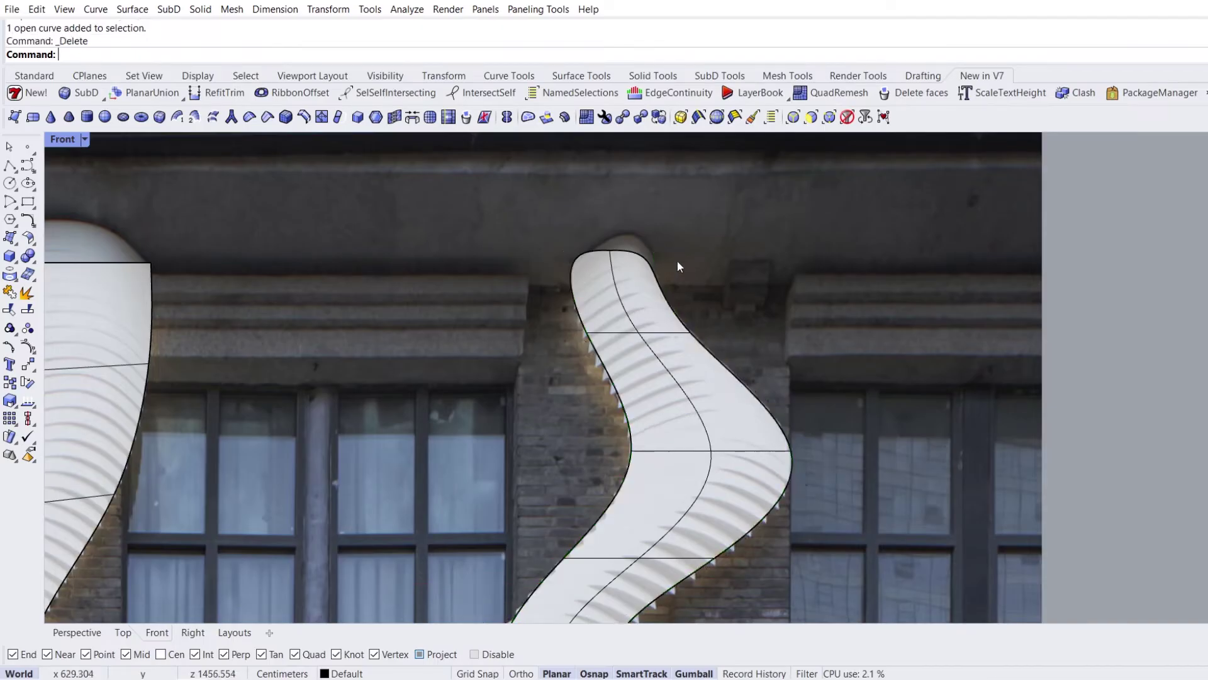
Crease the two top corner vertices of the right column's SubD.
click(268, 117)
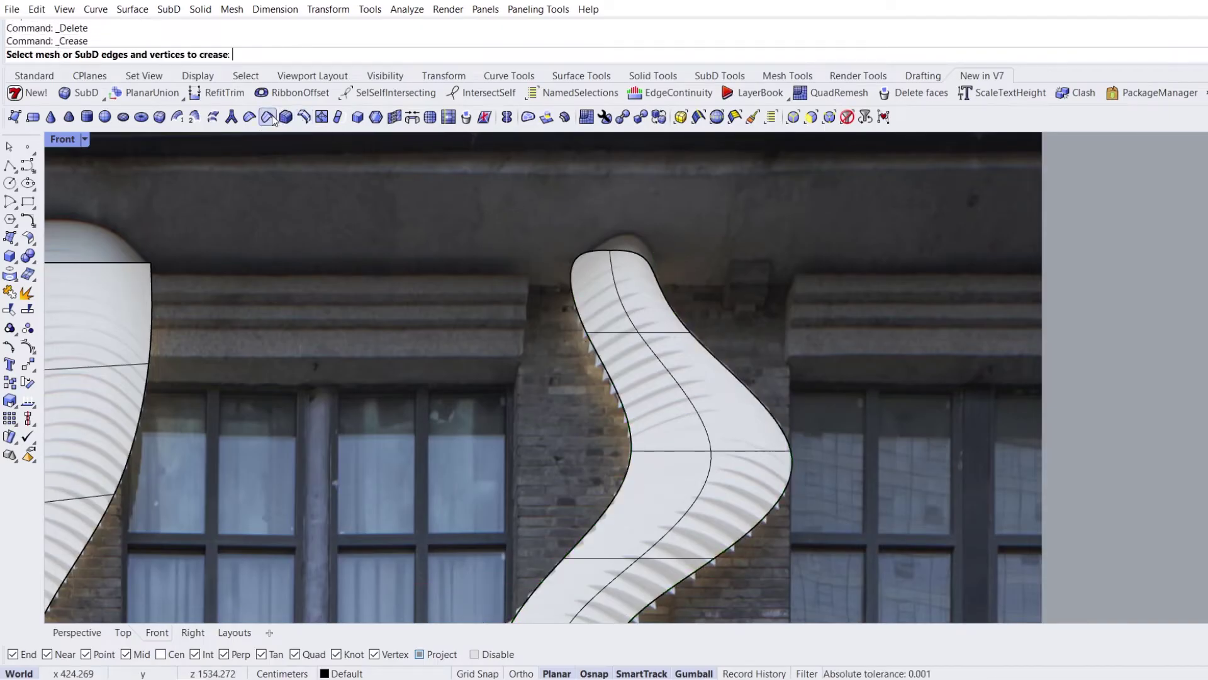
click(573, 263)
drag(667, 272, 674, 283)
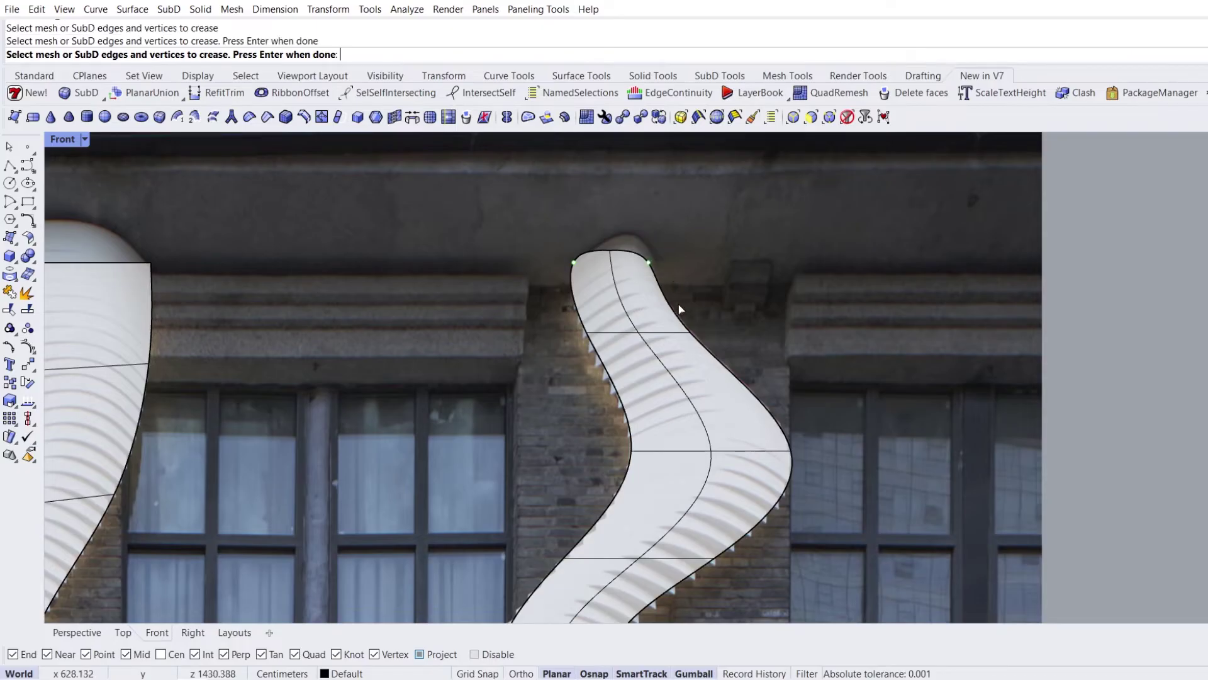
right_click(679, 305)
Bridge two right-side edges of the central column to the right column's two lower end edges with 3 joined segments.
scroll(647, 253, down, 2)
right_drag(668, 383, 650, 290)
right_drag(645, 363, 627, 265)
scroll(630, 275, down, 2)
right_drag(593, 417, 584, 339)
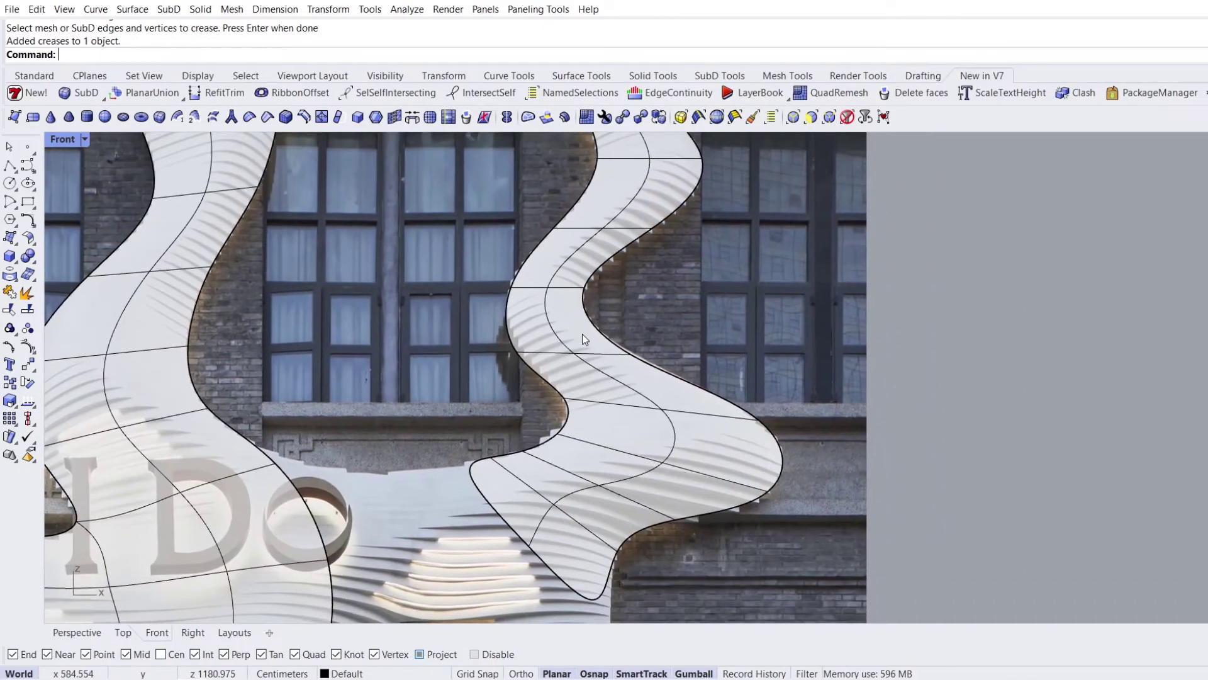
right_drag(591, 419, 588, 365)
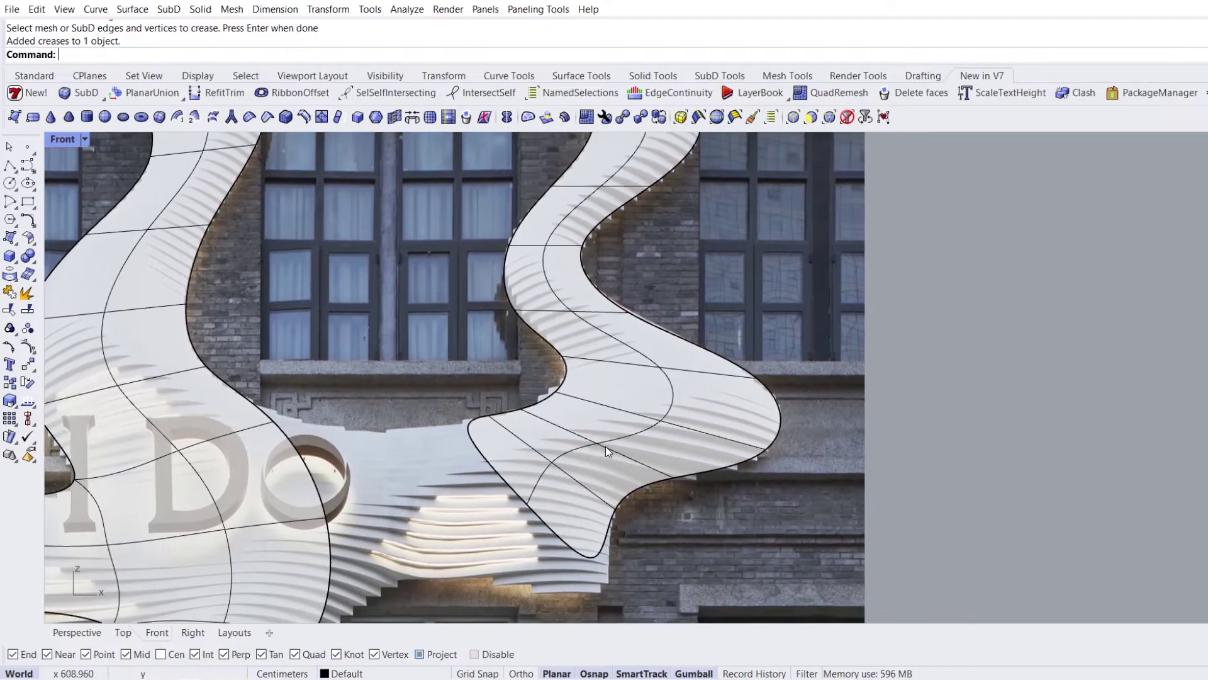
right_drag(606, 447, 598, 370)
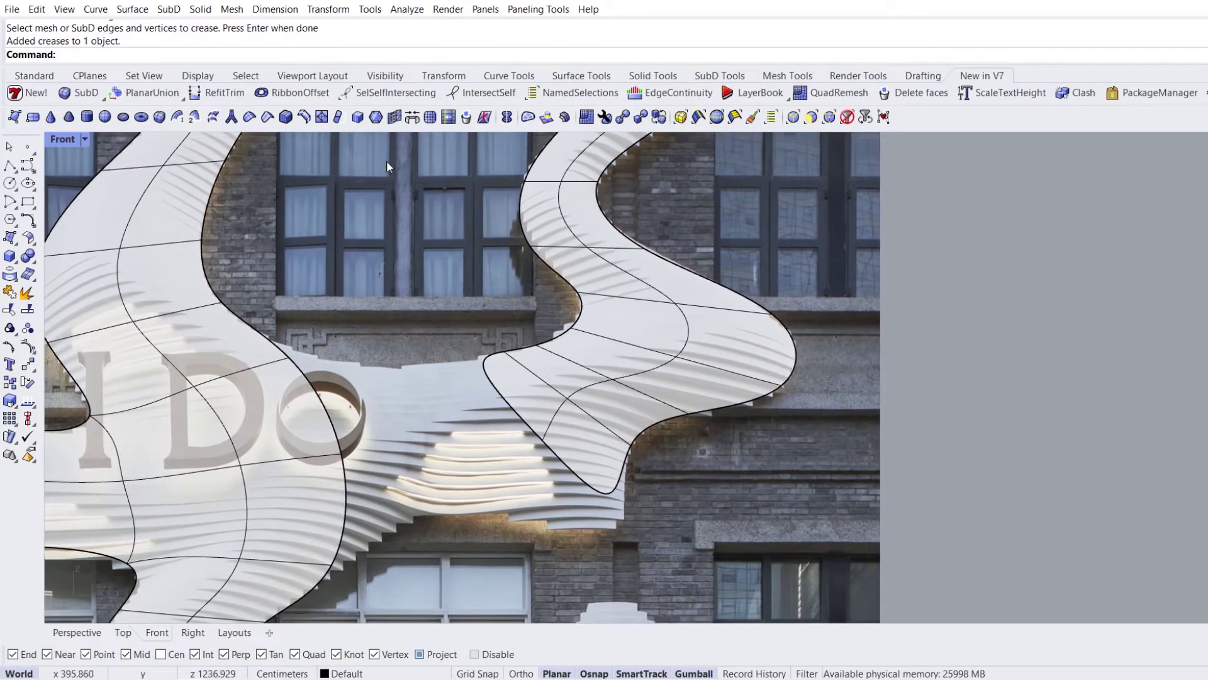
click(412, 118)
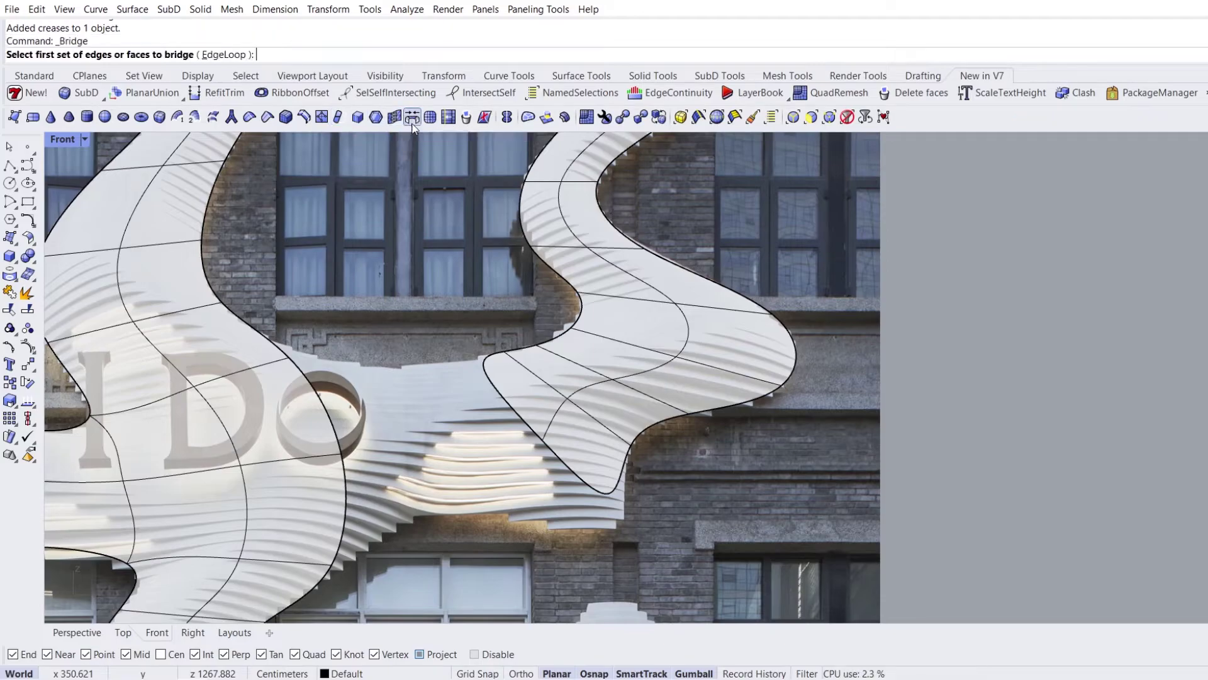
click(335, 413)
click(344, 460)
key(Return)
click(504, 396)
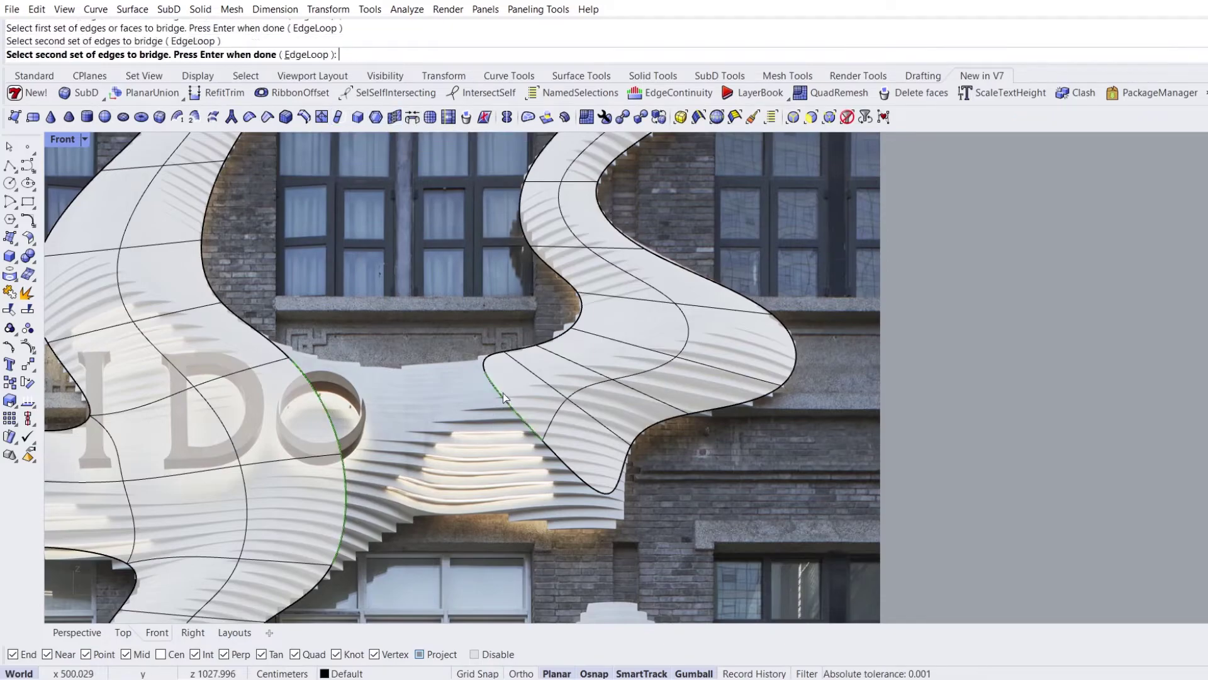
click(562, 467)
key(Return)
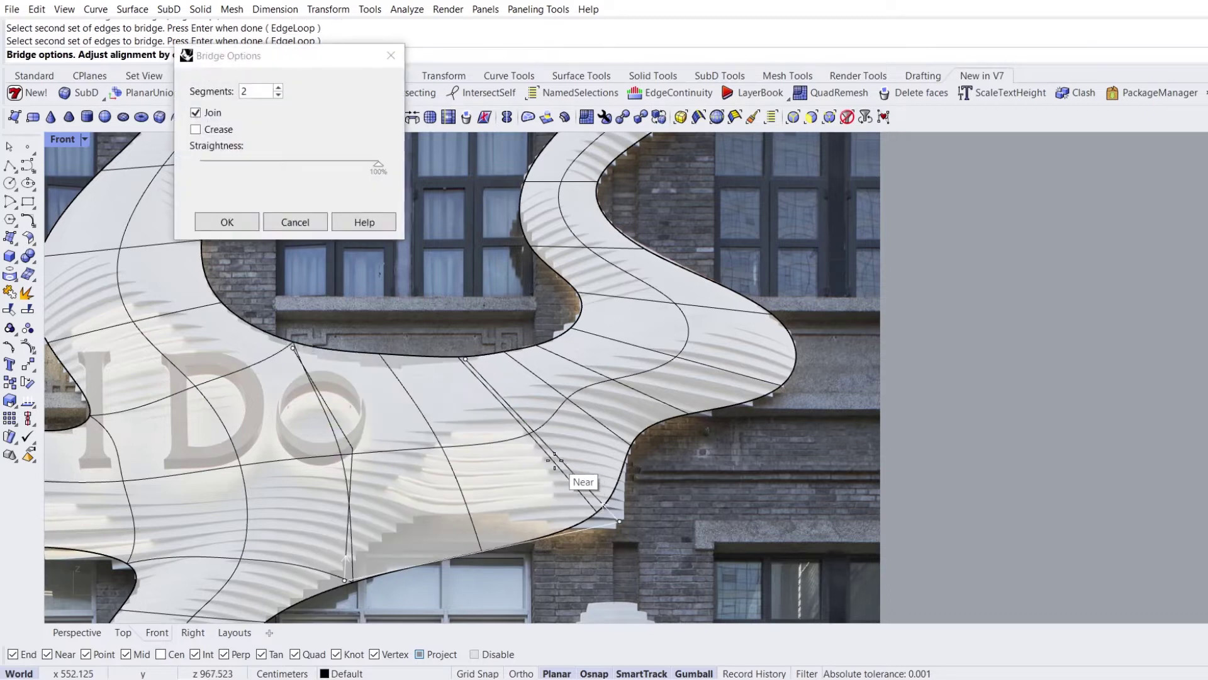
click(280, 89)
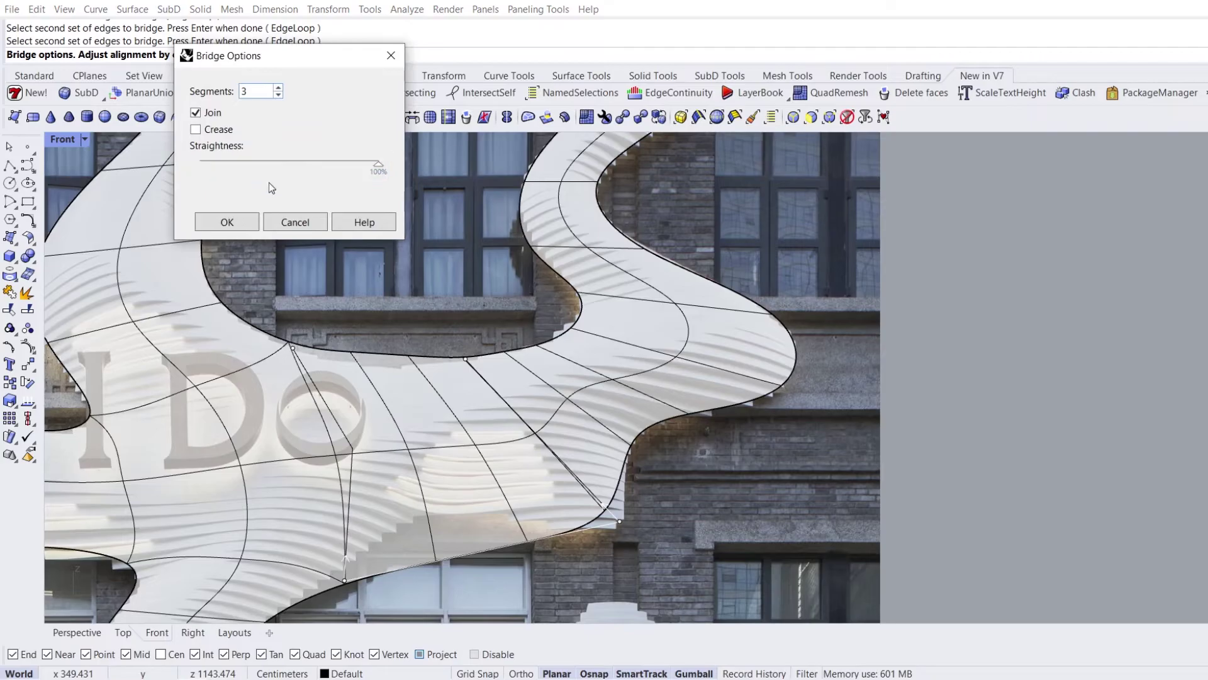
click(228, 222)
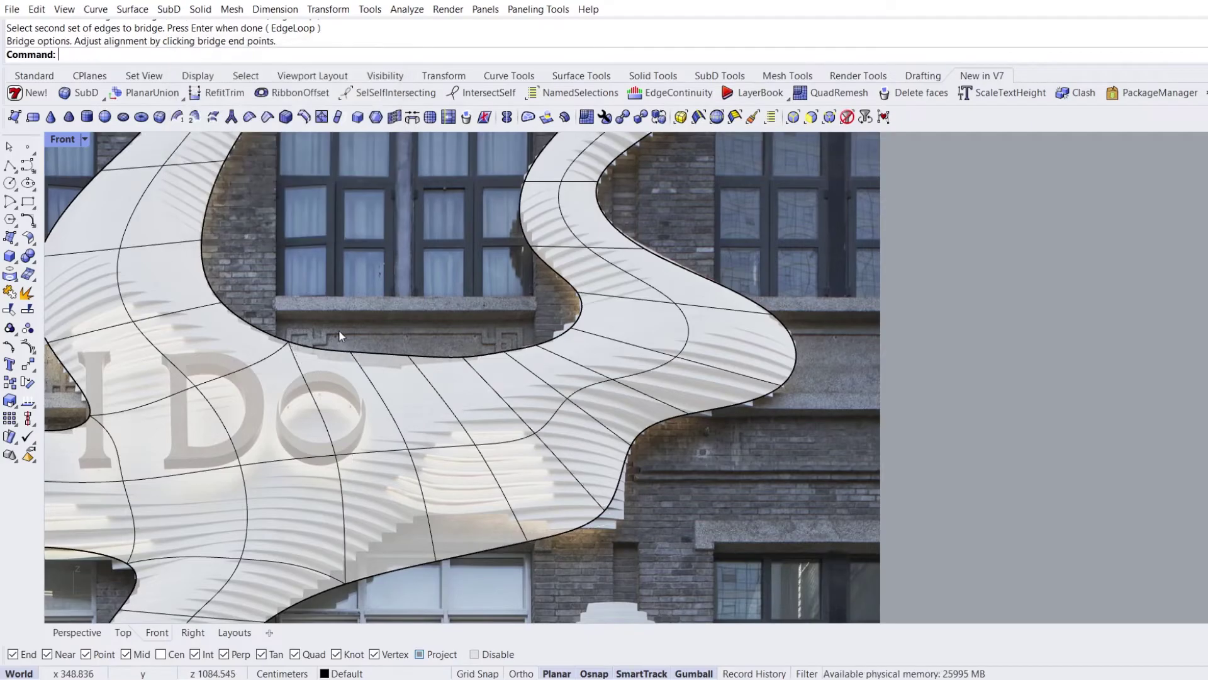
Adjust the new bridge's top-edge and bottom-edge vertices near the central column to match the branch outline.
click(351, 354)
scroll(370, 350, up, 3)
ctrl+shift+click(394, 349)
drag(431, 318, 432, 351)
scroll(429, 292, down, 10)
scroll(472, 513, up, 4)
key(Escape)
ctrl+shift+click(464, 462)
drag(496, 429, 481, 374)
click(556, 496)
Reshape the right branch's lower outer corner and the inner bend above it by moving their vertices.
right_drag(638, 397, 615, 431)
scroll(616, 437, up, 2)
mouse_move(625, 490)
mouse_down()
mouse_move(665, 412)
mouse_move(700, 414)
mouse_up()
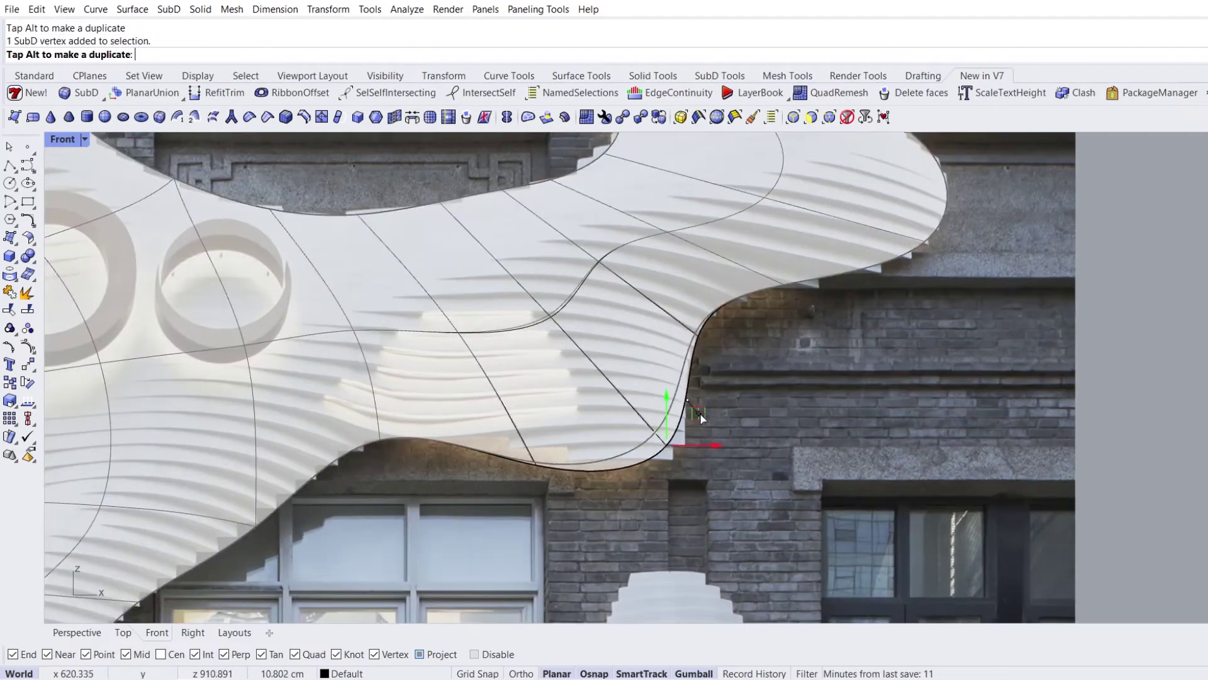
ctrl+shift+drag(671, 367, 730, 302)
drag(733, 301, 724, 307)
key(Escape)
Refine the vertices along the right bridge's bottom edge to follow the branch outline above the window.
ctrl+shift+drag(508, 496, 585, 417)
click(463, 497)
scroll(442, 482, down, 4)
right_drag(592, 379, 583, 443)
ctrl+shift+drag(494, 541, 509, 491)
key(Escape)
ctrl+shift+drag(538, 496, 598, 545)
drag(616, 487, 611, 495)
key(Escape)
Adjust the left and right edge vertices around the right column's narrow middle bend to match the picture.
right_drag(637, 357, 654, 472)
scroll(534, 334, up, 4)
ctrl+shift+drag(491, 413, 533, 369)
drag(540, 361, 553, 367)
key(Escape)
ctrl+shift+drag(477, 317, 523, 270)
key(Escape)
ctrl+shift+drag(657, 376, 701, 407)
drag(713, 368, 707, 359)
key(Escape)
scroll(714, 333, down, 6)
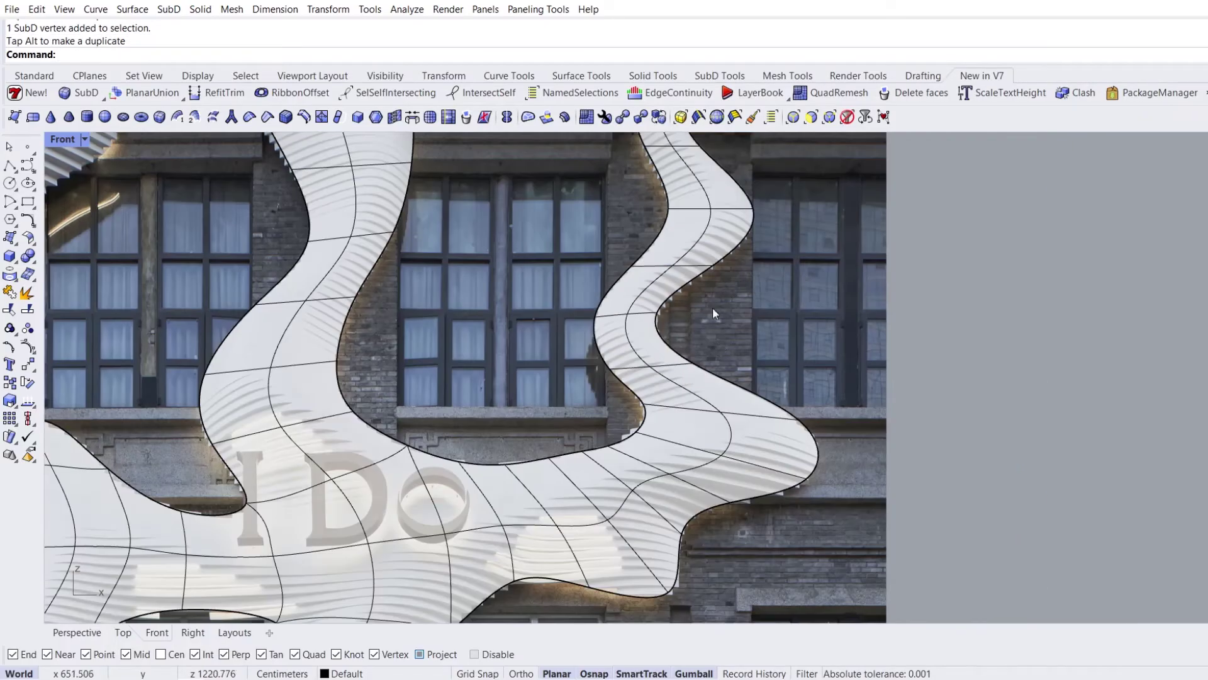
Create a SubD plane with X count 2 and Y count 3 over the detached shell piece at the facade's top left.
scroll(713, 307, down, 4)
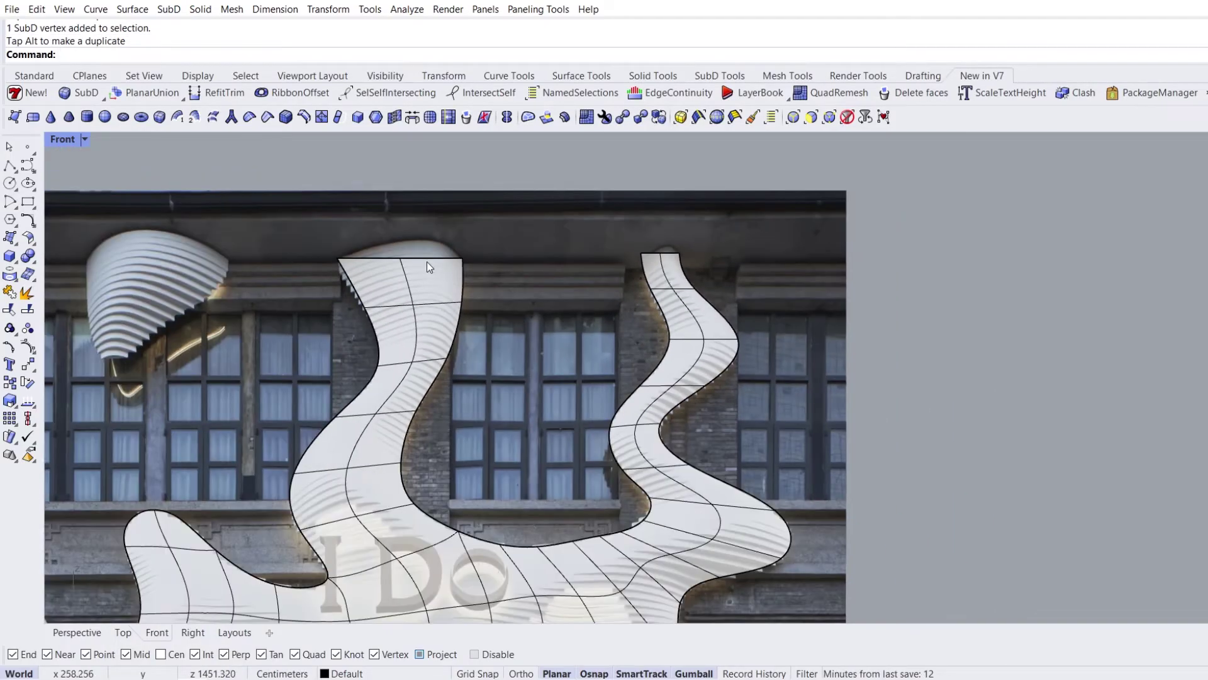
right_drag(426, 262, 593, 288)
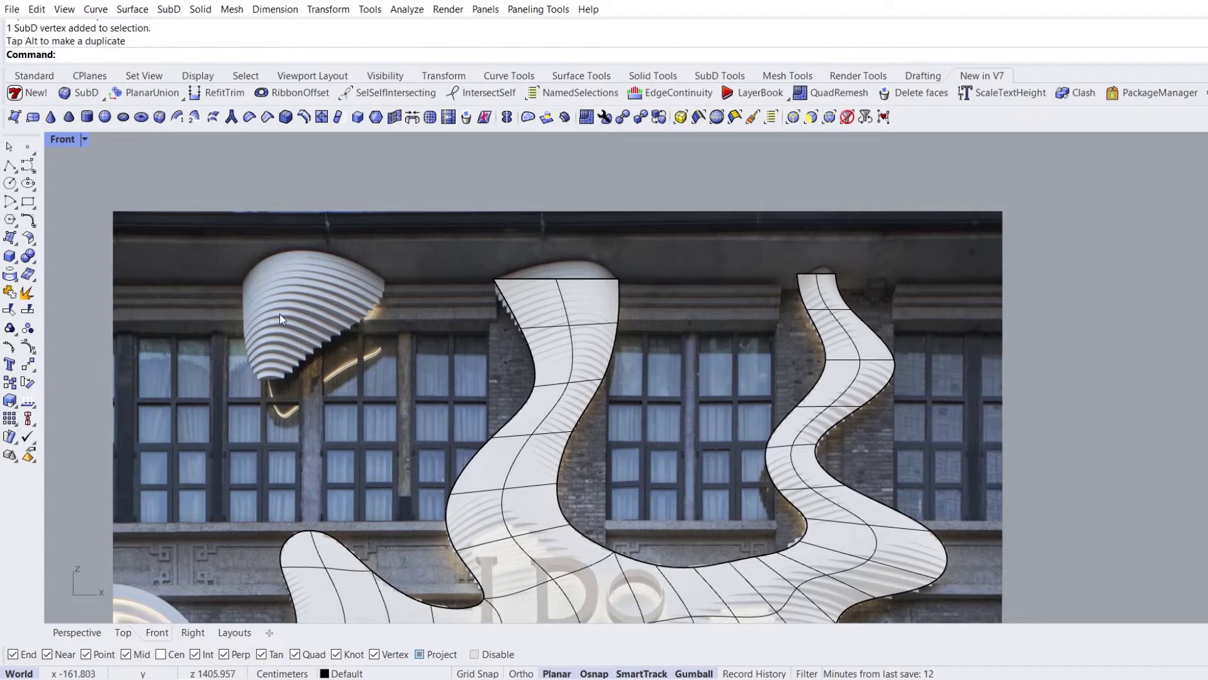
scroll(279, 314, up, 3)
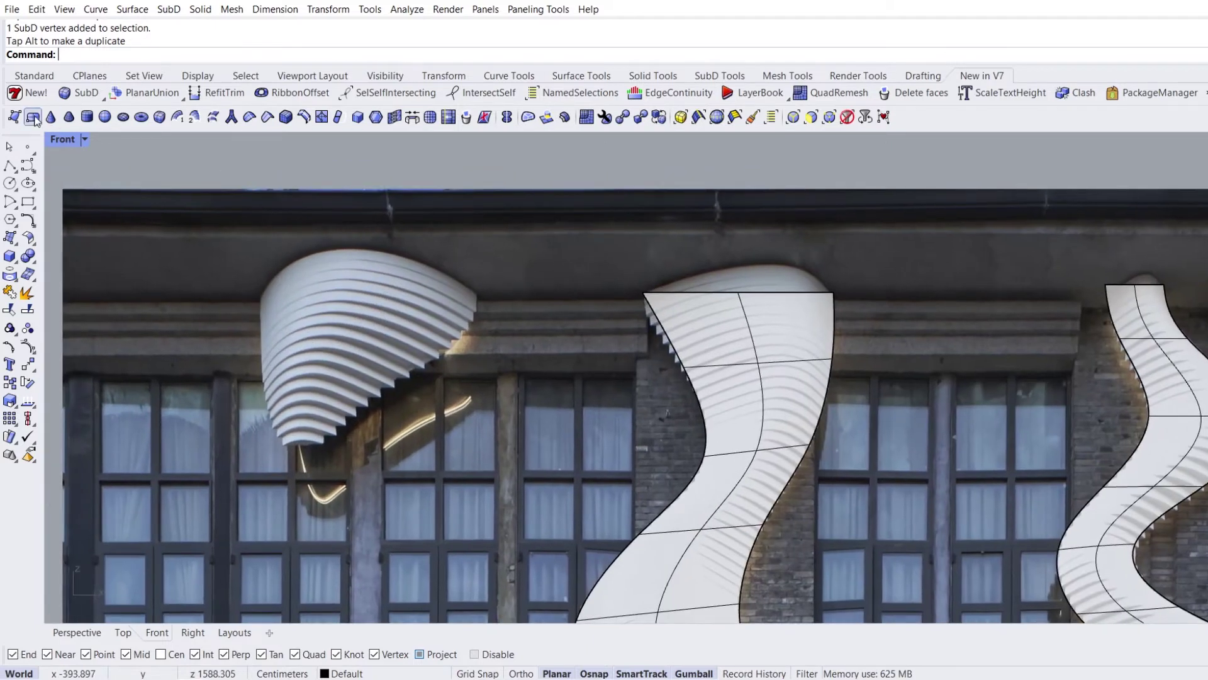
click(34, 119)
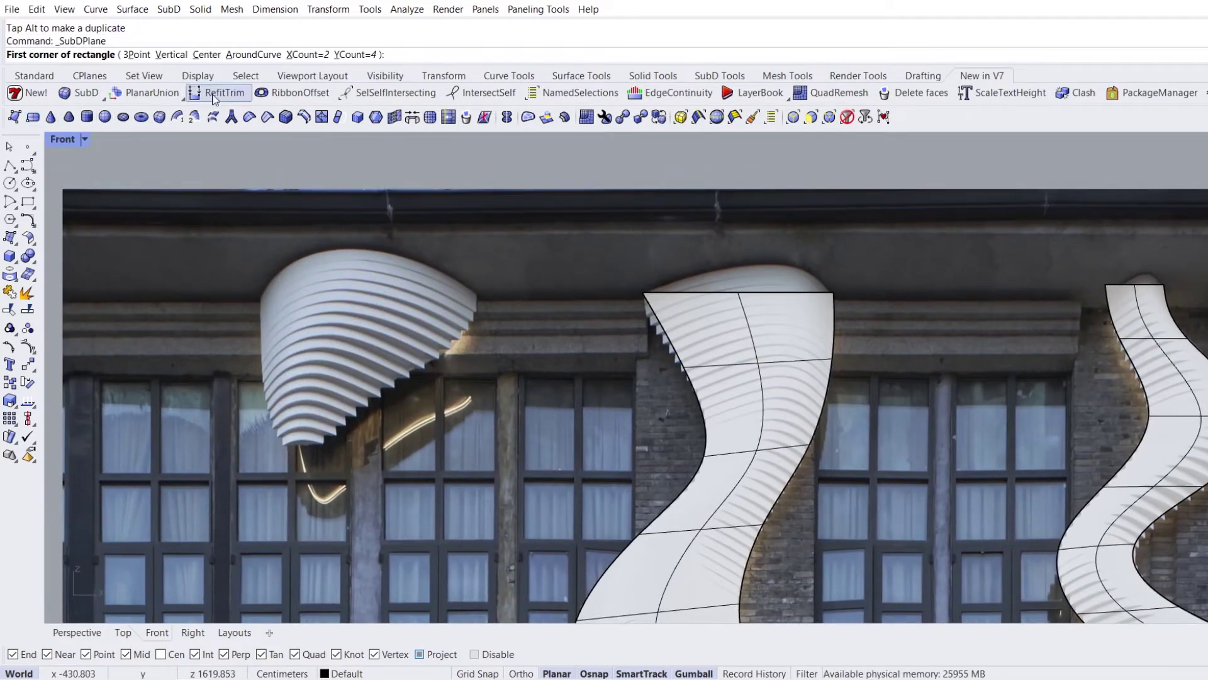
click(356, 55)
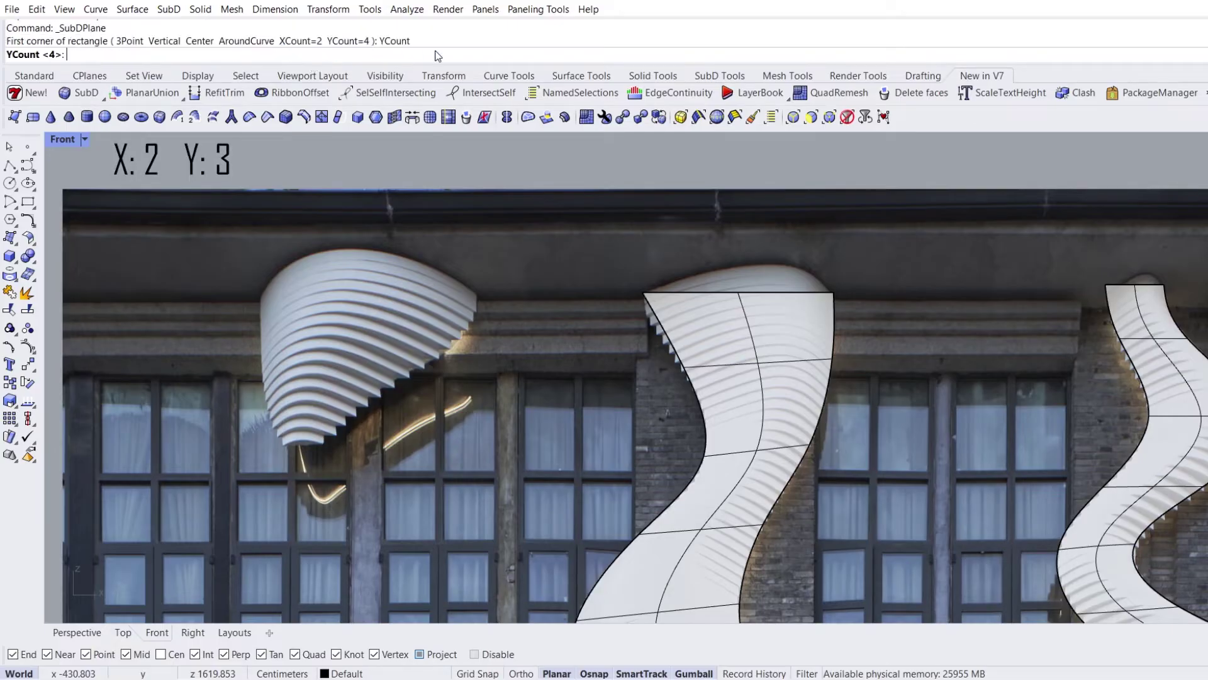
text(3)
key(Return)
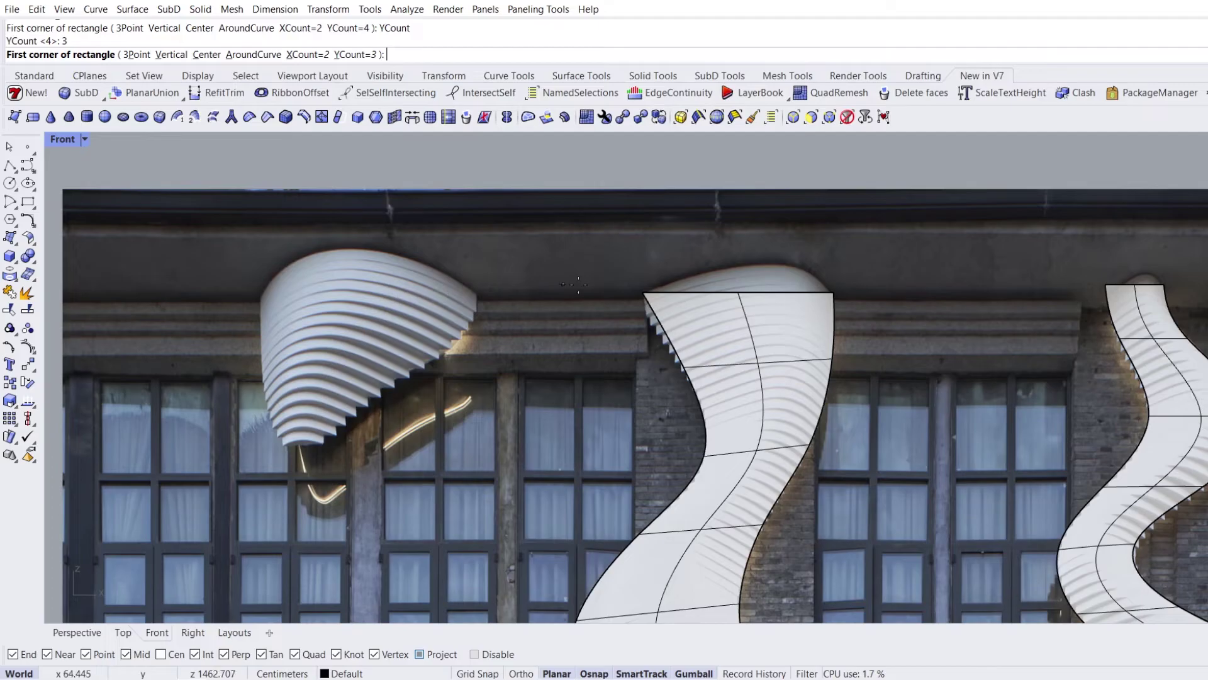
click(479, 292)
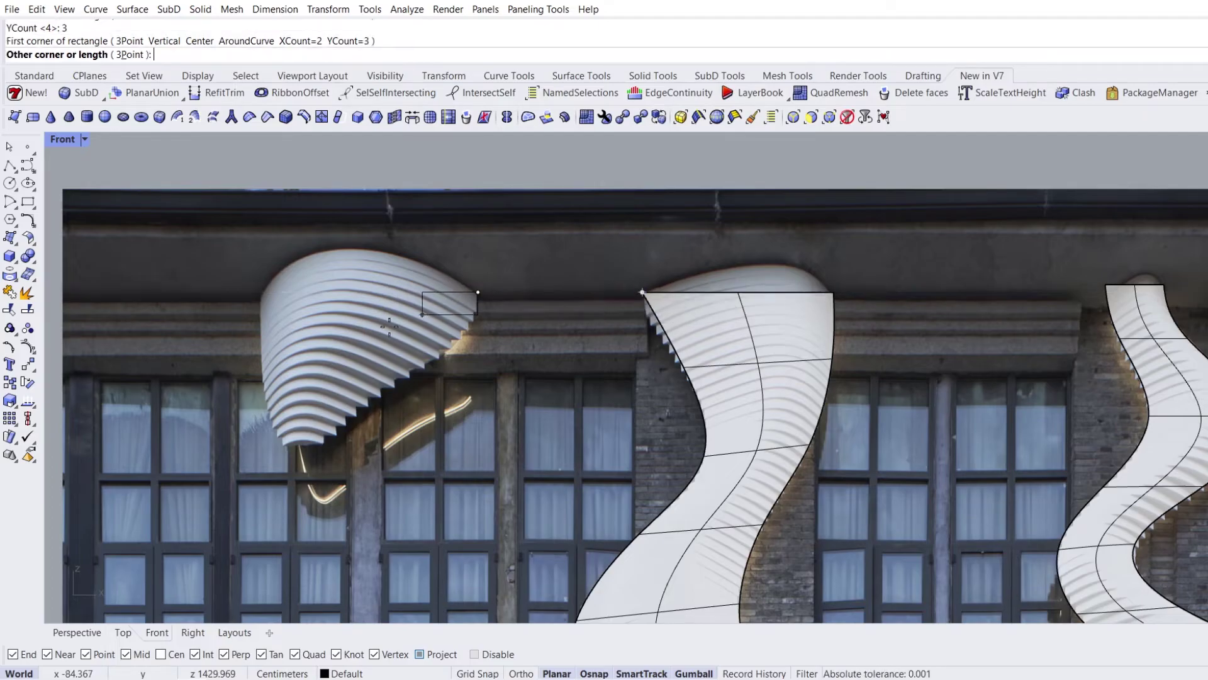
click(252, 445)
Shift the new plane's middle-column vertices left at the bottom edge, in the interior and at the top edge.
scroll(317, 410, up, 2)
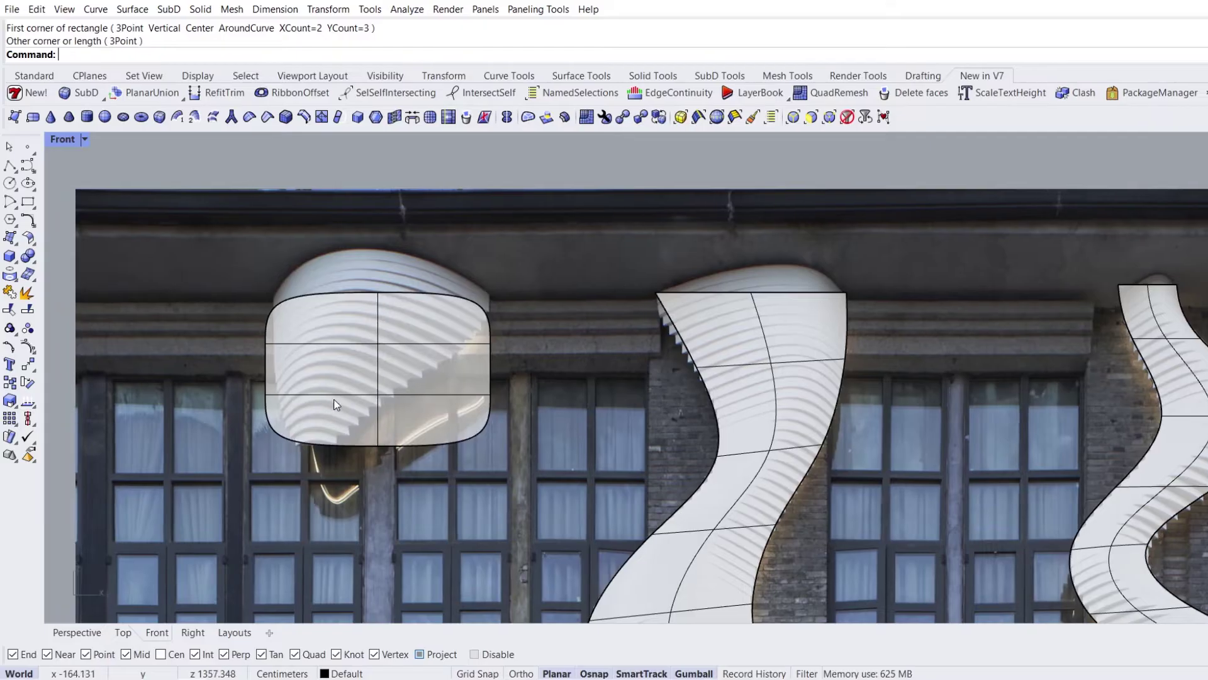
ctrl+shift+click(387, 456)
drag(423, 456, 343, 456)
key(Escape)
ctrl+shift+click(387, 365)
drag(422, 362, 349, 361)
key(Escape)
ctrl+shift+click(387, 267)
drag(423, 267, 370, 267)
key(Escape)
Move the plane's lower-left corner inward and its right-side vertices onto the shell piece's slanted lower edge.
ctrl+shift+click(253, 448)
drag(301, 448, 324, 448)
key(Escape)
ctrl+shift+drag(422, 484, 565, 323)
drag(566, 392, 405, 414)
key(Escape)
ctrl+shift+click(393, 331)
drag(444, 331, 525, 356)
click(562, 394)
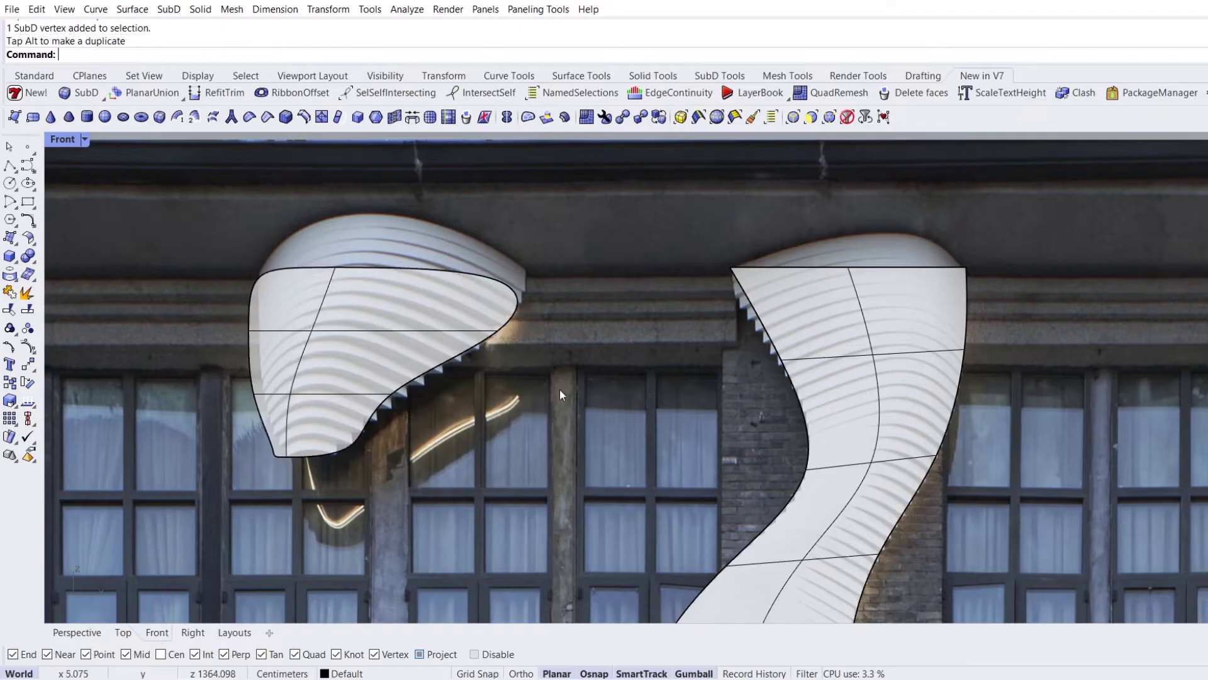
Crease the two top corner vertices of the shell piece so its upper edge becomes straight with sharp corners.
click(268, 117)
click(523, 303)
key(Return)
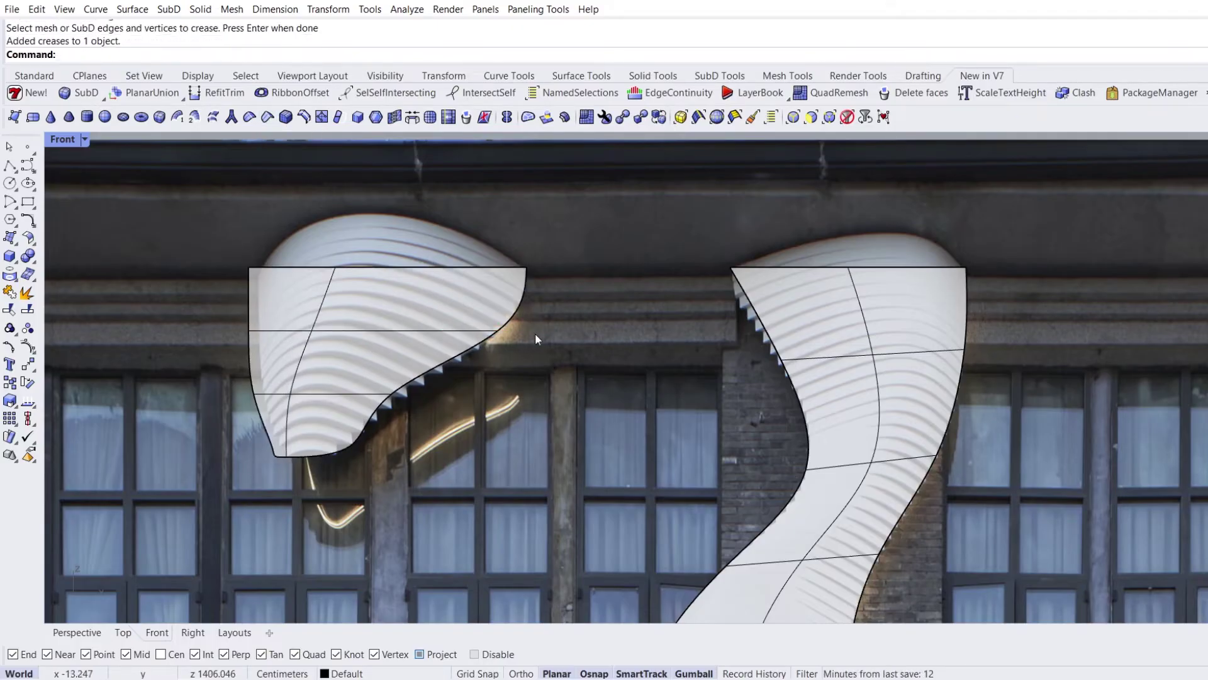
Adjust the shell piece's bottom-edge and lower-right vertices to follow its rounded tip and slanted edge in the picture.
scroll(277, 449, up, 2)
ctrl+shift+click(289, 456)
drag(331, 446, 409, 450)
click(426, 428)
ctrl+shift+click(416, 382)
drag(444, 347, 458, 358)
click(484, 395)
Refine the shell piece's left edge, bottom tip and upper-right edge to match the picture.
ctrl+shift+click(243, 334)
ctrl+shift+click(241, 274)
drag(292, 302, 305, 303)
click(429, 417)
ctrl+shift+click(361, 452)
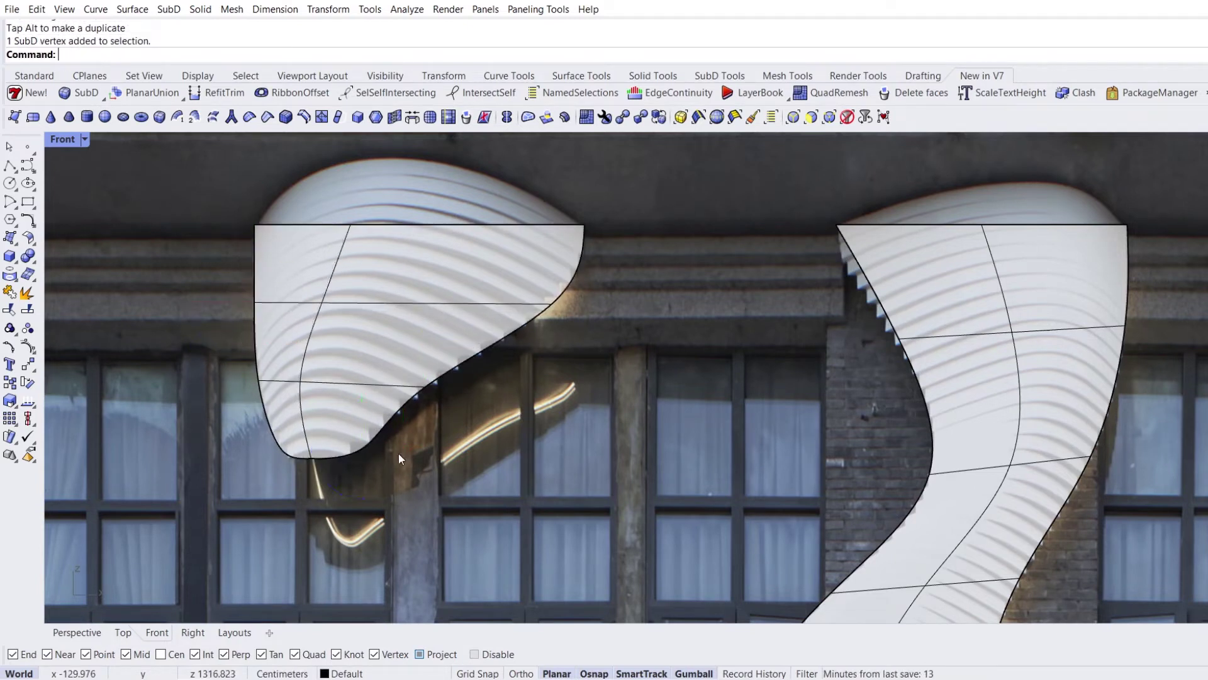
drag(411, 451, 406, 447)
click(448, 428)
ctrl+shift+click(576, 272)
drag(624, 264, 620, 266)
scroll(572, 328, down, 4)
right_drag(664, 363, 564, 346)
scroll(565, 359, down, 4)
click(568, 380)
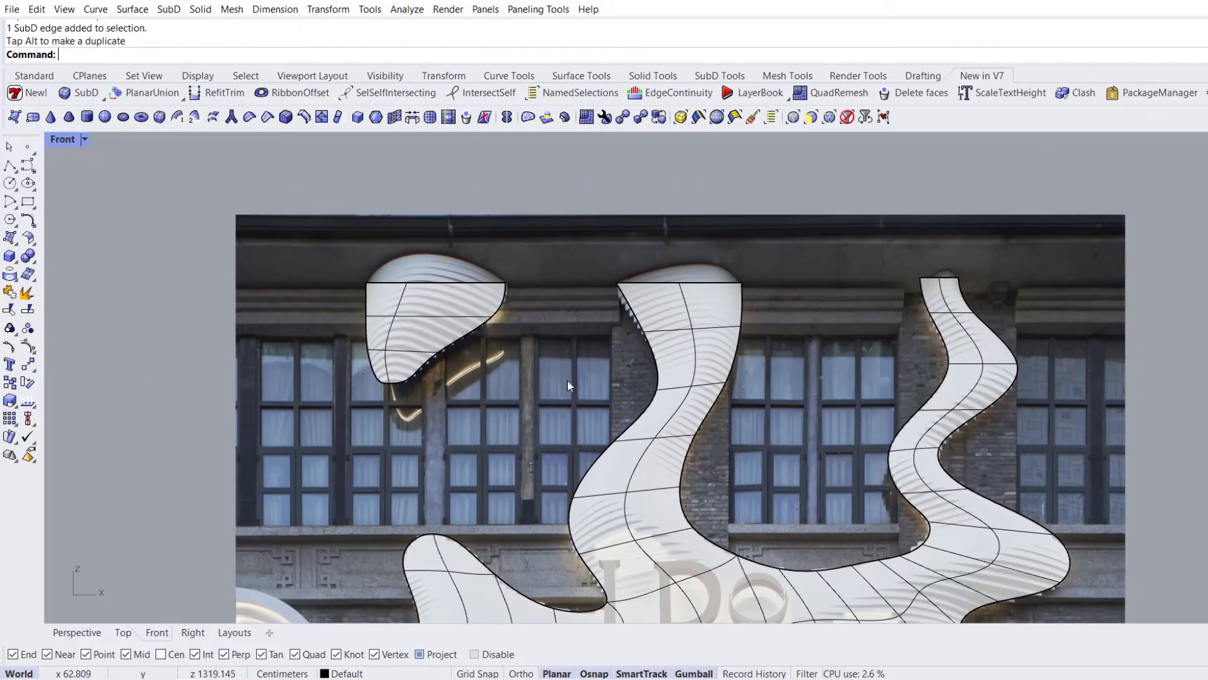
Flatten the top edges of all three upper pieces to one common height and nudge them vertically together.
ctrl+shift+drag(331, 248, 985, 290)
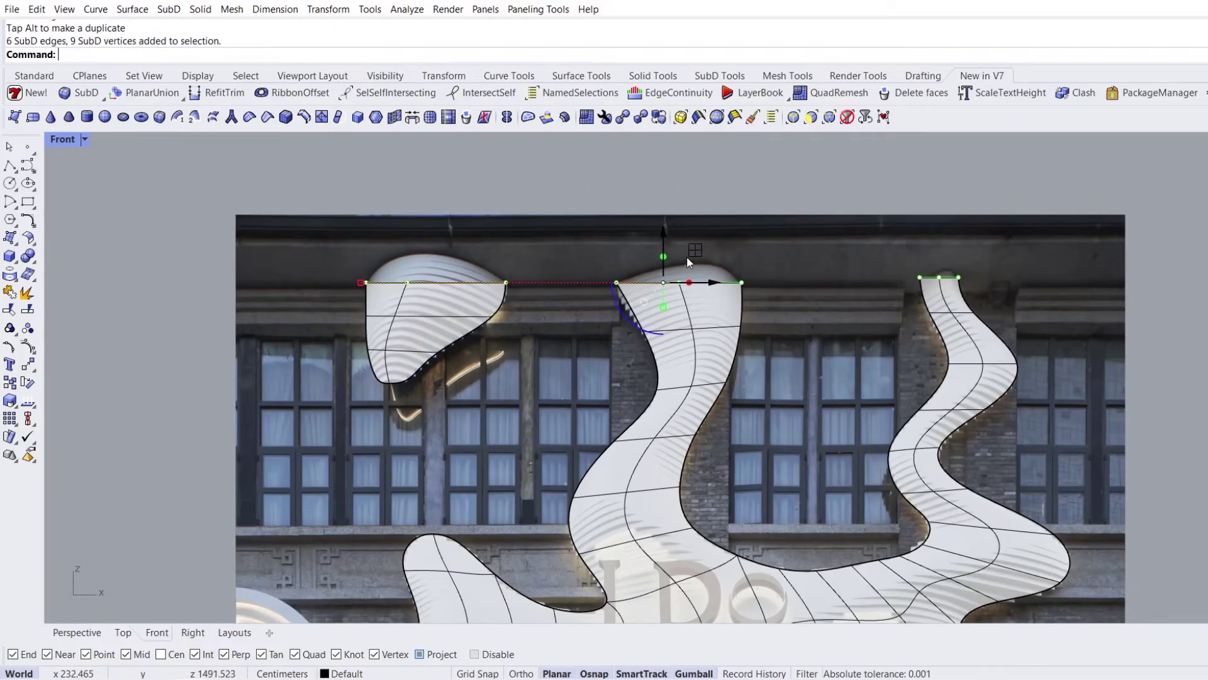
scroll(687, 259, up, 2)
drag(659, 317, 658, 289)
drag(657, 238, 657, 228)
key(Escape)
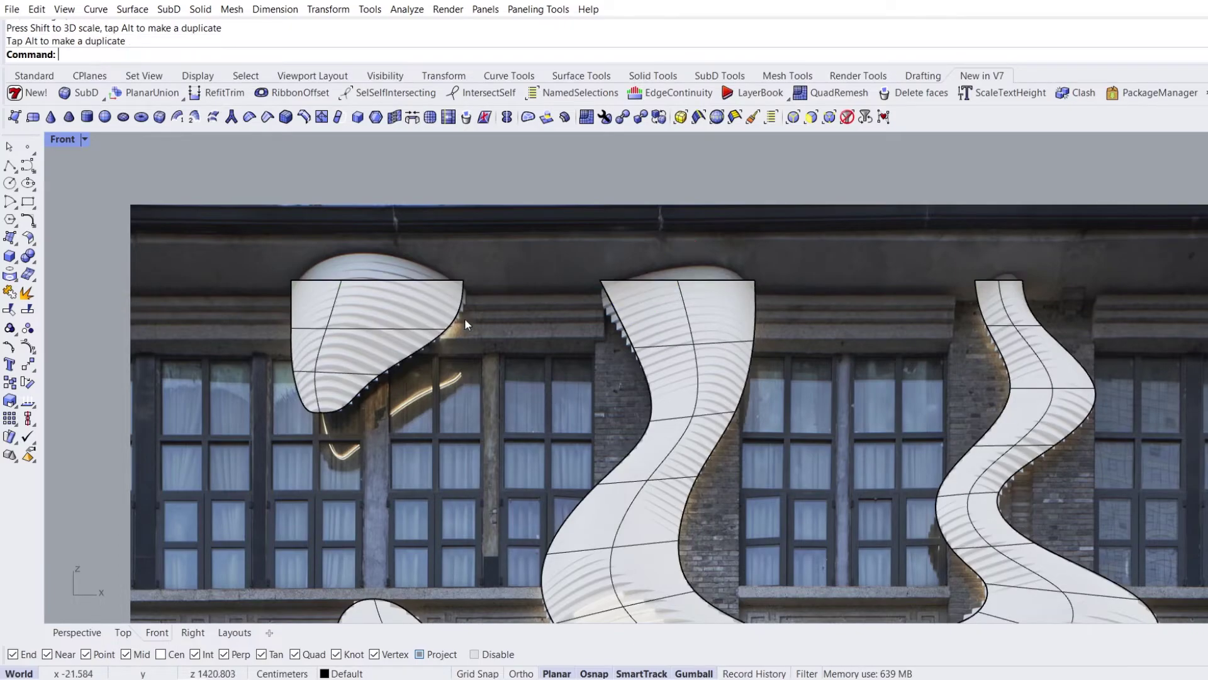
Draw a degree 3 SubD-friendly curve tracing the right edge of the freestanding column beside the elephant, from its foot to its tip.
scroll(464, 318, down, 5)
scroll(499, 268, down, 2)
right_drag(557, 486, 520, 338)
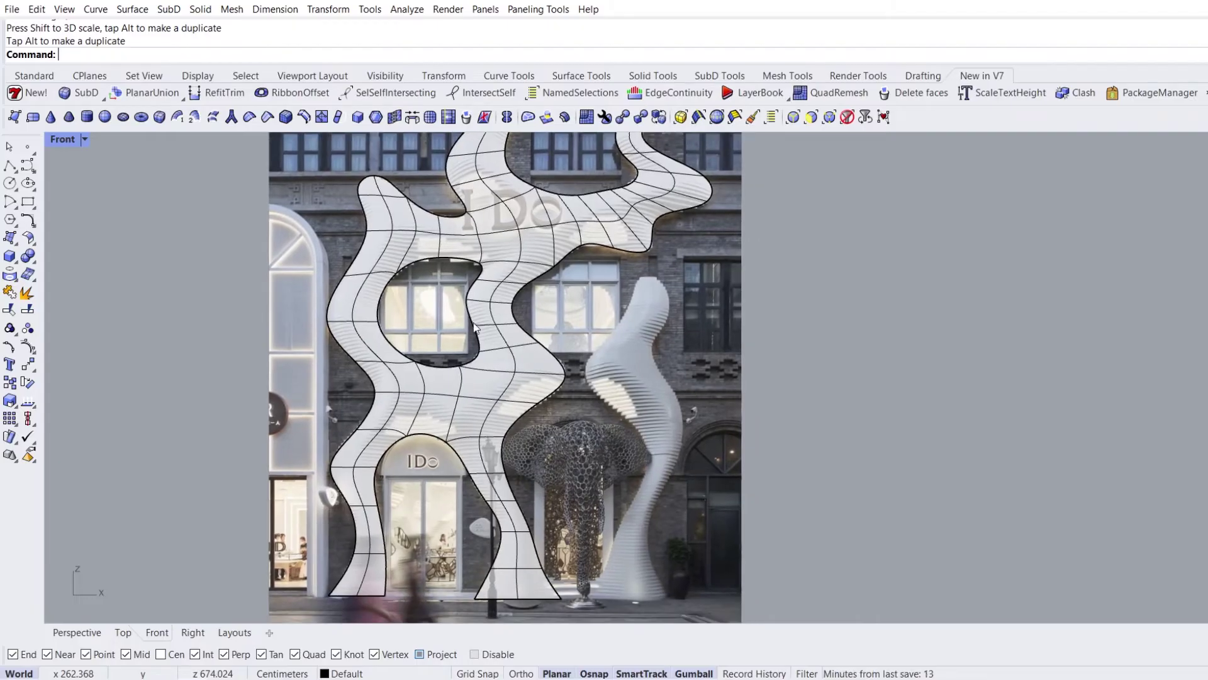
click(30, 165)
scroll(670, 598, up, 4)
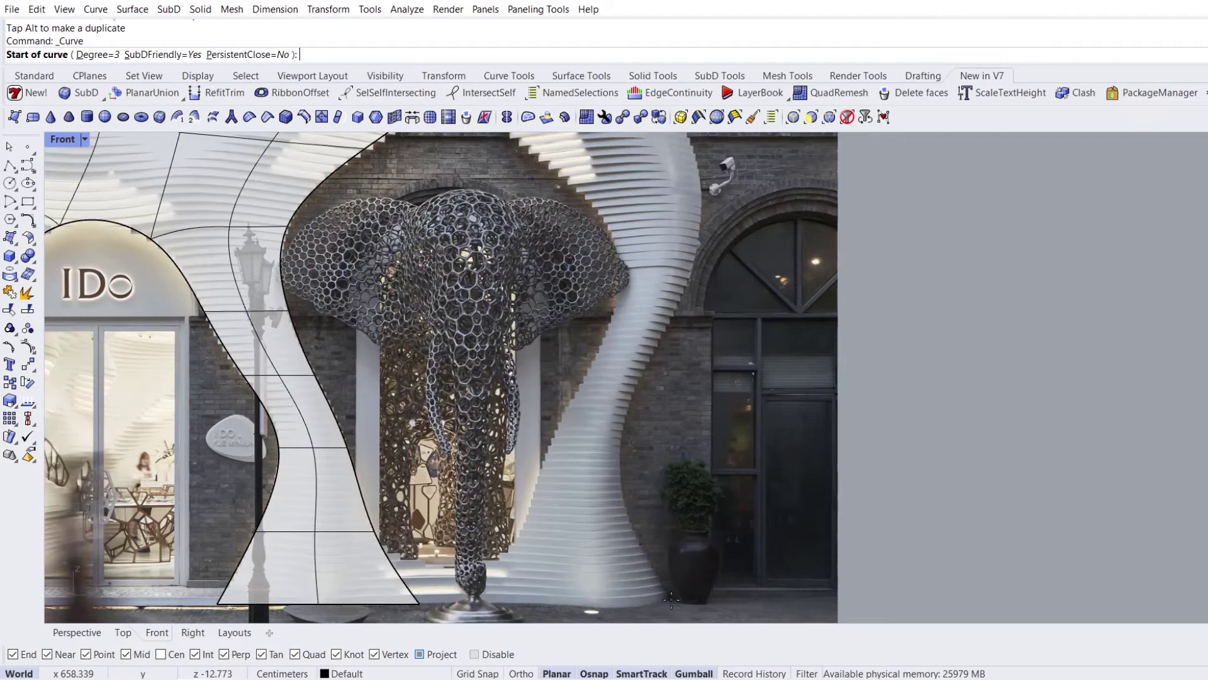
click(671, 599)
click(632, 533)
click(621, 434)
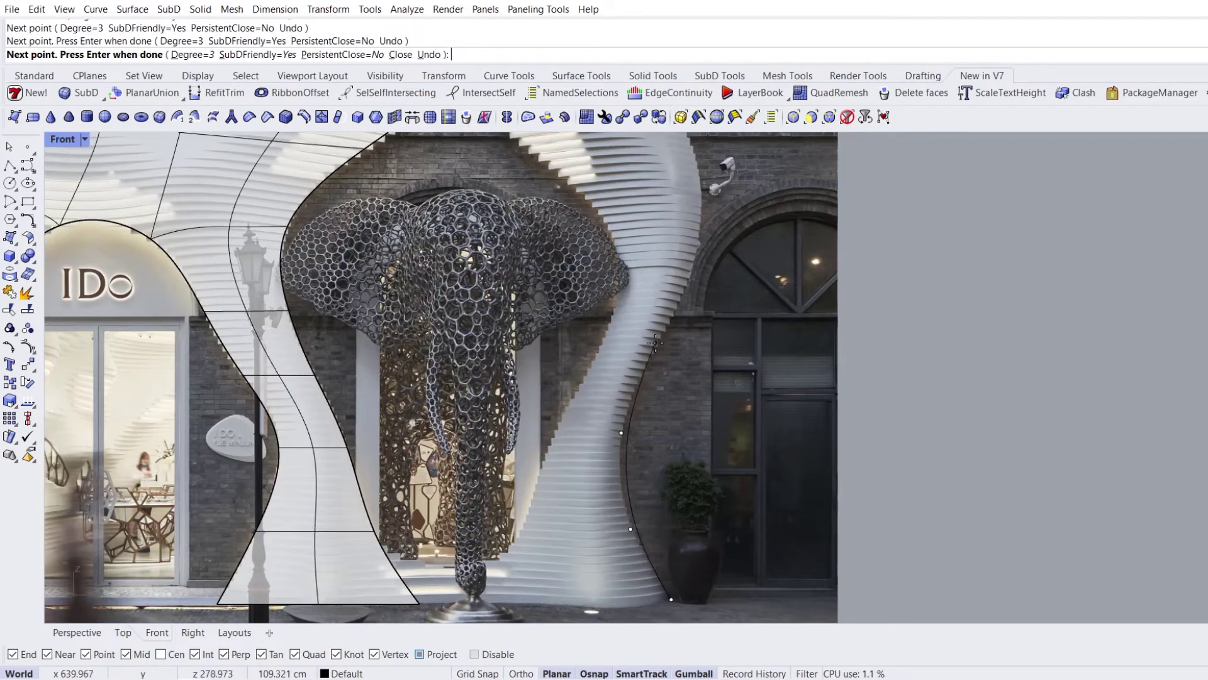
click(656, 342)
click(702, 251)
right_drag(702, 251, 727, 496)
click(723, 400)
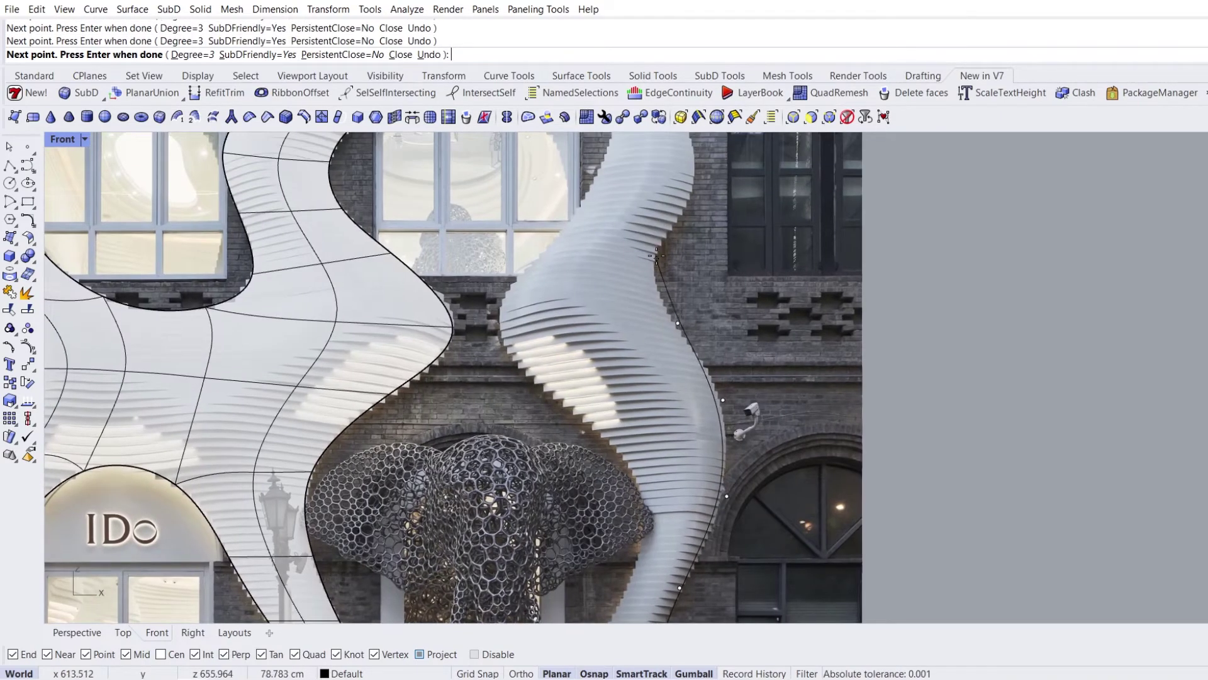
click(656, 257)
right_drag(656, 257, 658, 395)
click(695, 325)
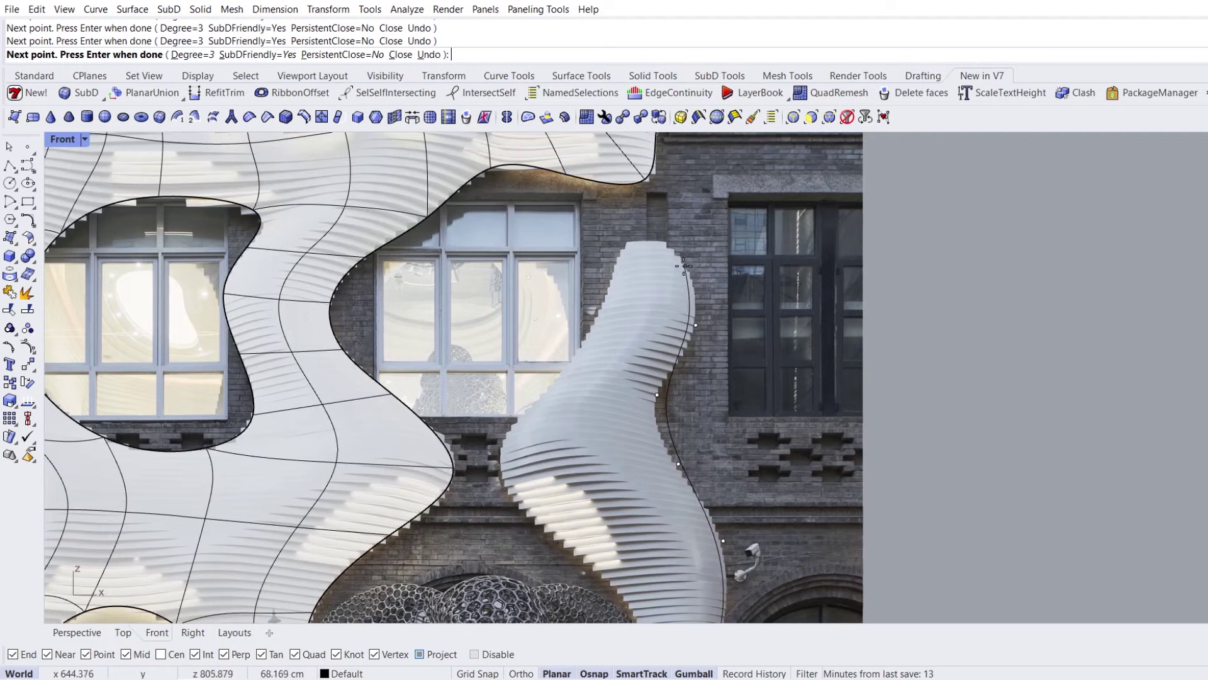
right_click(659, 240)
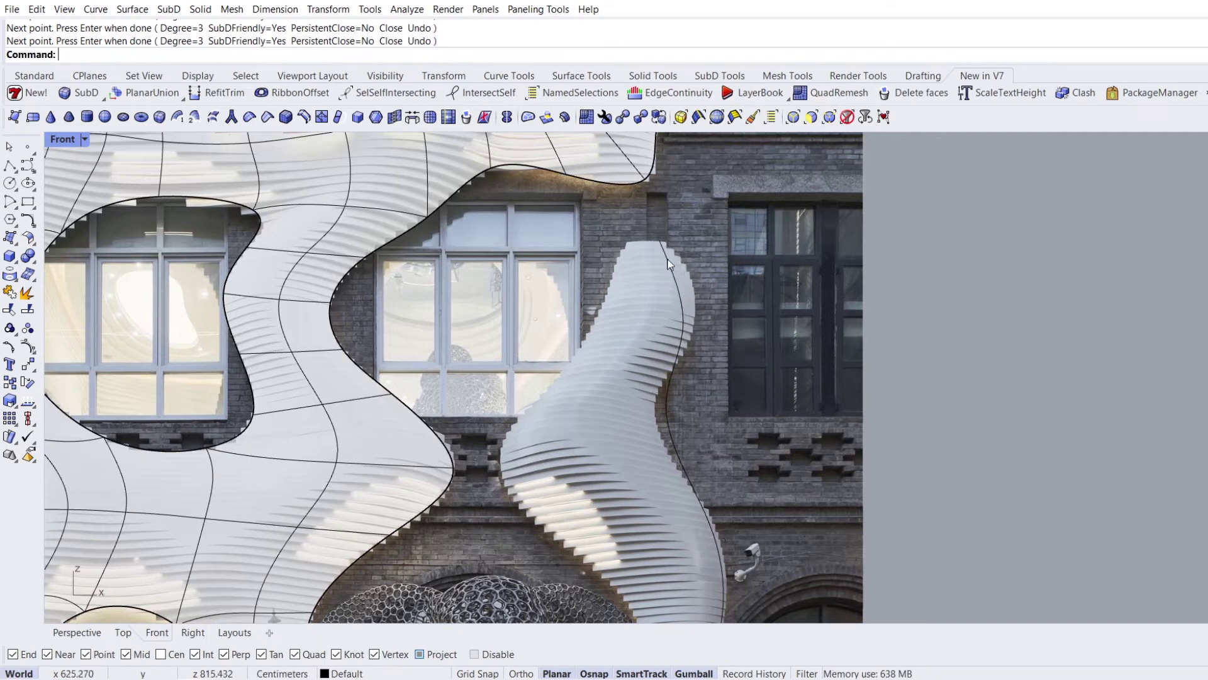
Turn on the curve's control points and adjust those around the column's tip and the bend below it.
click(675, 273)
key(F10)
drag(629, 292, 719, 341)
drag(726, 295, 749, 265)
click(657, 394)
drag(689, 365, 667, 373)
Adjust the curve's control points along the column's middle bulge and narrow lower section to match its right edge.
right_drag(723, 496, 664, 306)
click(664, 350)
drag(694, 321, 701, 321)
right_drag(698, 403, 681, 326)
click(646, 376)
drag(678, 344, 684, 346)
scroll(664, 379, down, 2)
right_drag(654, 472, 614, 316)
click(547, 361)
drag(589, 362, 577, 369)
key(Escape)
key(Escape)
Duplicate the right-edge curve horizontally toward the column's left edge.
right_drag(575, 142, 607, 318)
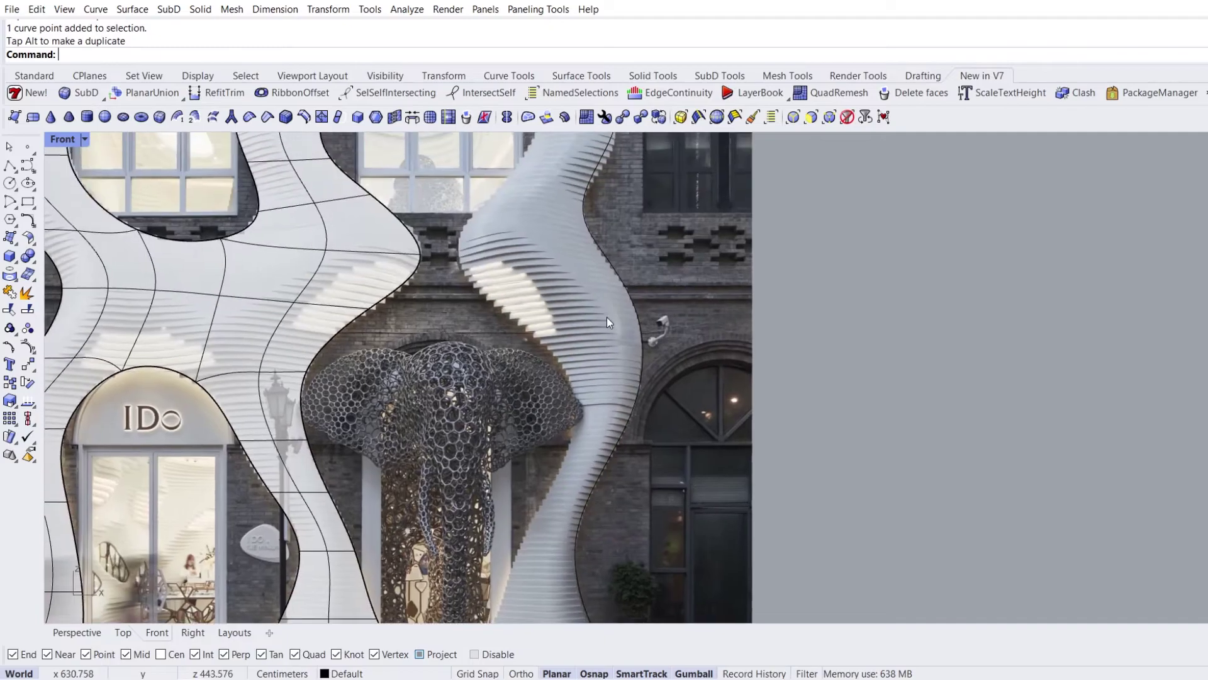
click(627, 293)
scroll(648, 382, down, 1)
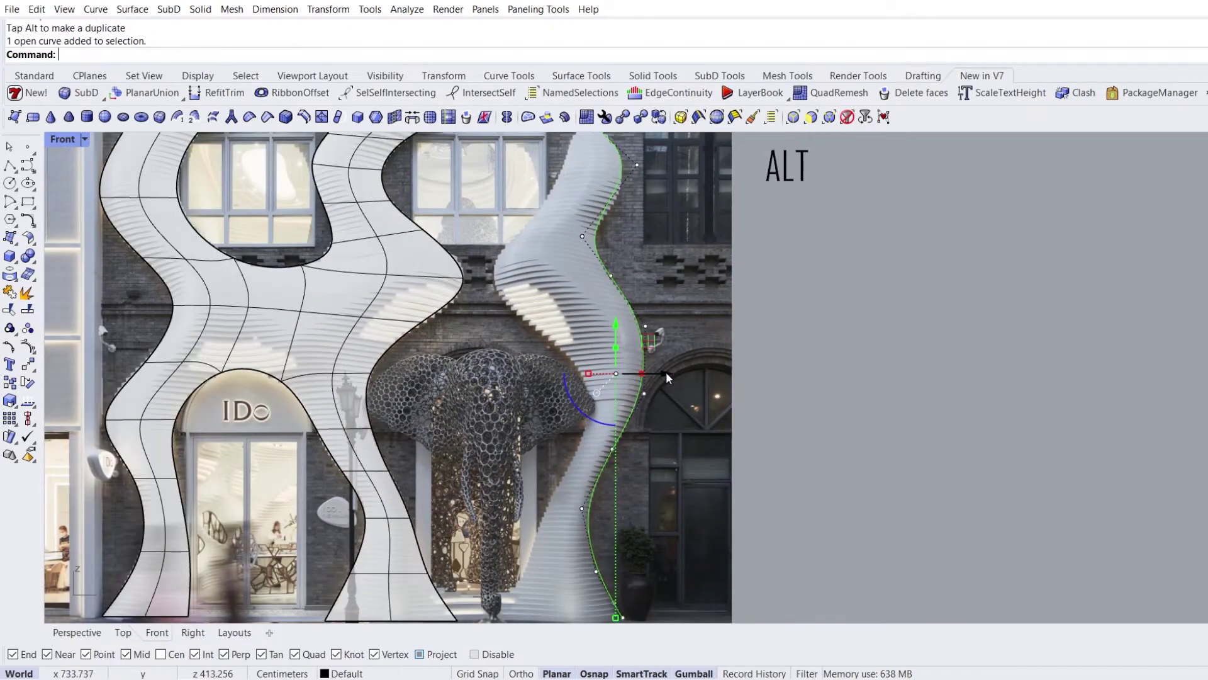
drag(666, 372, 629, 380)
Move the duplicated curve's lowest control points out to the left edge of the column's flared foot.
right_drag(665, 509, 675, 394)
scroll(579, 441, up, 2)
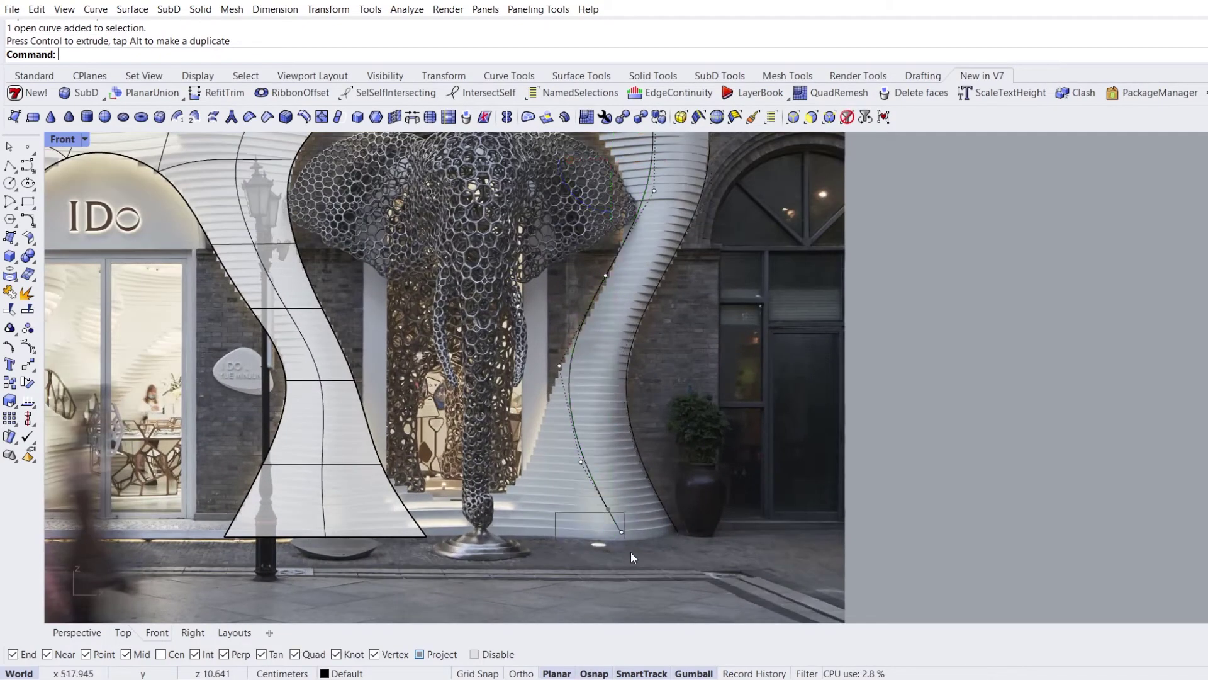
click(611, 532)
drag(660, 531, 523, 549)
click(580, 462)
drag(632, 458, 577, 436)
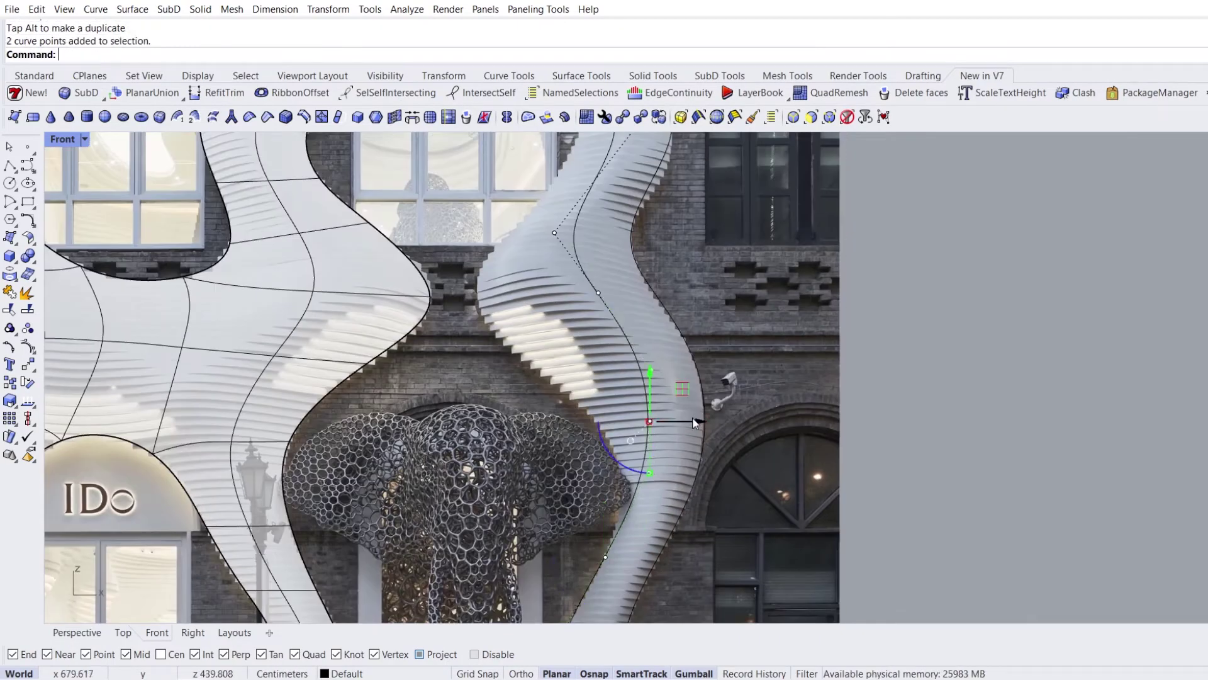
Adjust the duplicated curve's middle control points to follow the column's left edge beside the elephant's ear.
drag(647, 405, 566, 370)
click(634, 369)
drag(683, 472, 700, 472)
mouse_move(504, 316)
mouse_down()
mouse_move(611, 282)
mouse_move(498, 293)
mouse_up()
right_drag(503, 251, 511, 408)
Shape the duplicated curve's upper control points around the column's left bulge and up toward its tip.
drag(515, 334, 580, 408)
drag(611, 389, 567, 389)
drag(431, 409, 475, 468)
drag(505, 450, 515, 449)
drag(622, 257, 632, 283)
drag(495, 365, 582, 389)
drag(534, 345, 533, 337)
Adjust the right curve's upper control point and the curve ends at the column's tip.
drag(569, 300, 662, 339)
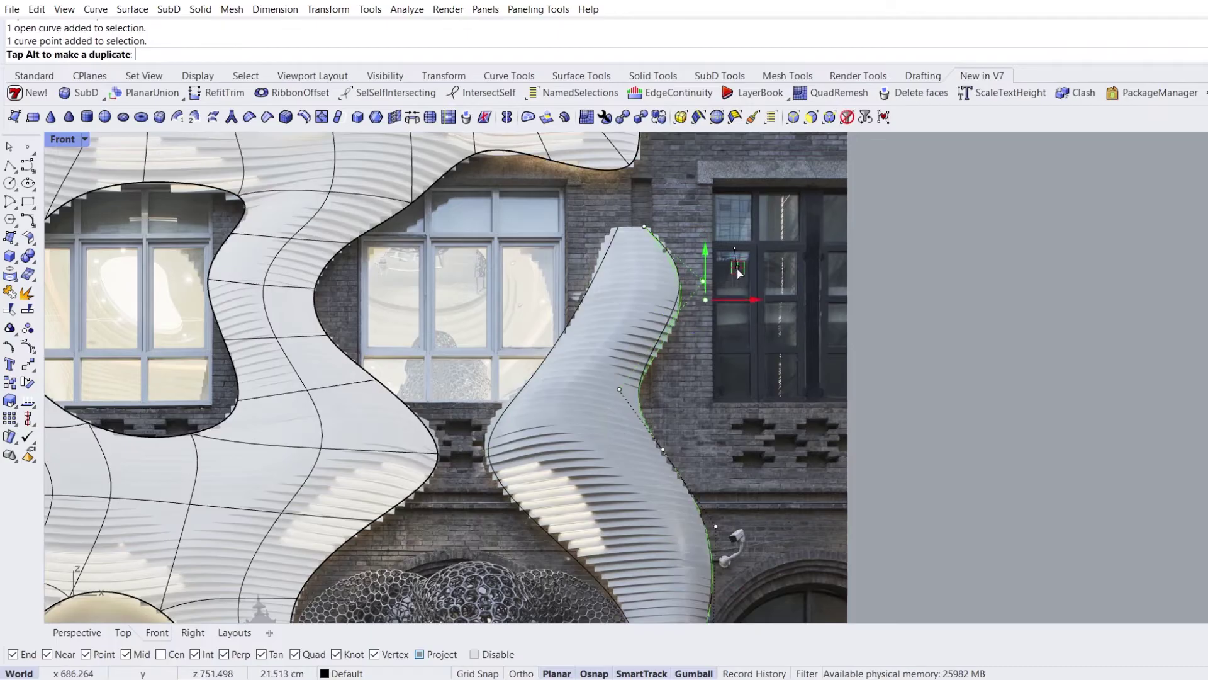
drag(737, 267, 751, 342)
click(750, 341)
click(618, 228)
click(618, 226)
drag(663, 227, 697, 228)
click(653, 237)
click(645, 227)
Fine-tune the edge curves' control points along the column's middle and lower sections and at its foot.
right_drag(688, 334, 663, 271)
scroll(663, 272, down, 2)
click(507, 343)
scroll(540, 304, up, 4)
click(534, 307)
drag(563, 277, 558, 278)
click(452, 398)
drag(496, 398, 491, 398)
right_drag(549, 496, 501, 345)
click(643, 469)
drag(677, 437, 666, 409)
SubD-loft the column's two edge curves with 2 divisions between shapes, and delete the leftover source curves.
scroll(643, 388, down, 2)
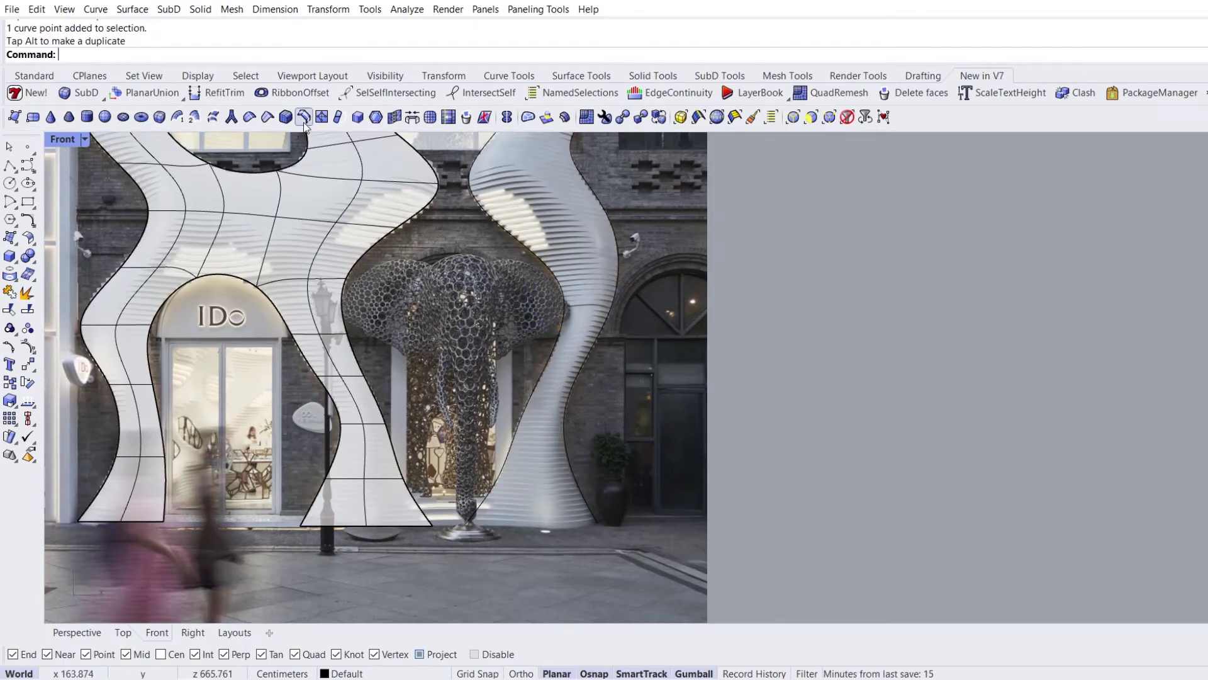
click(214, 117)
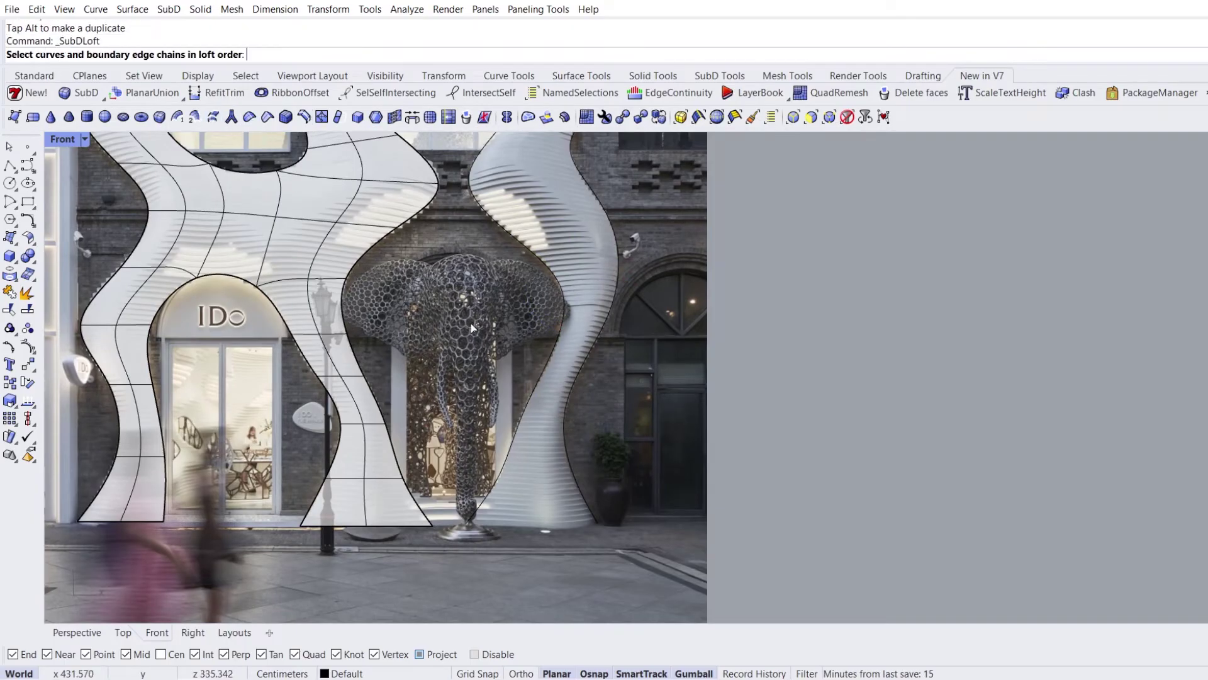
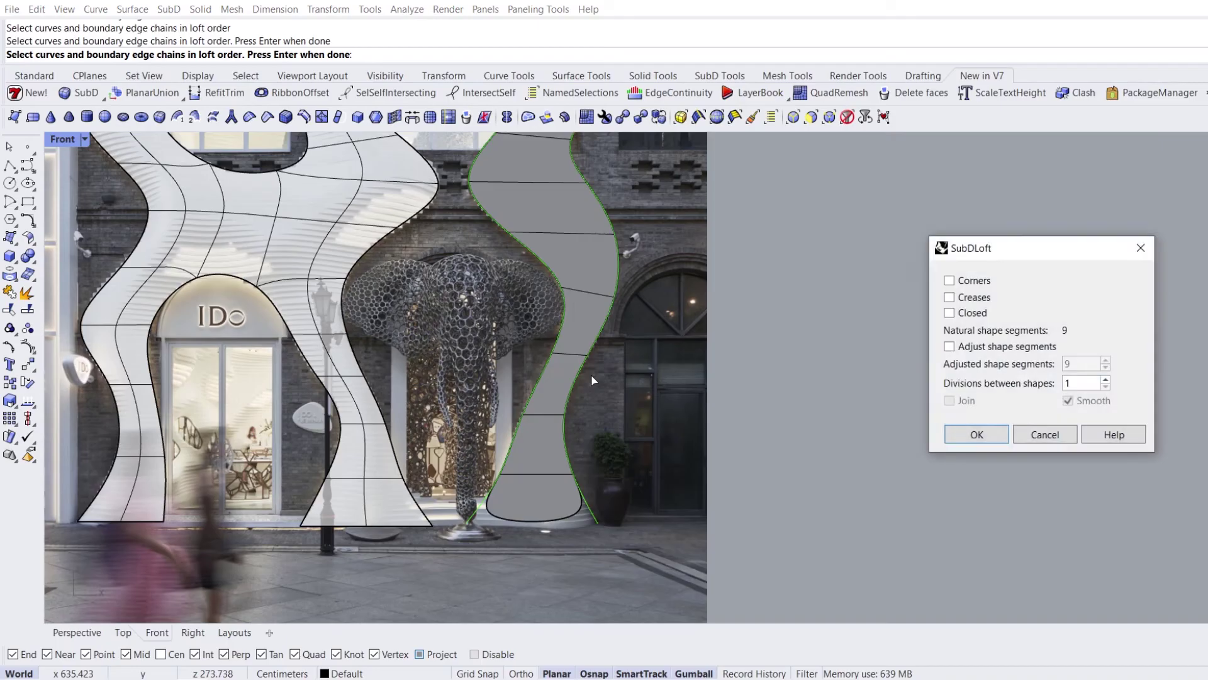
click(1106, 378)
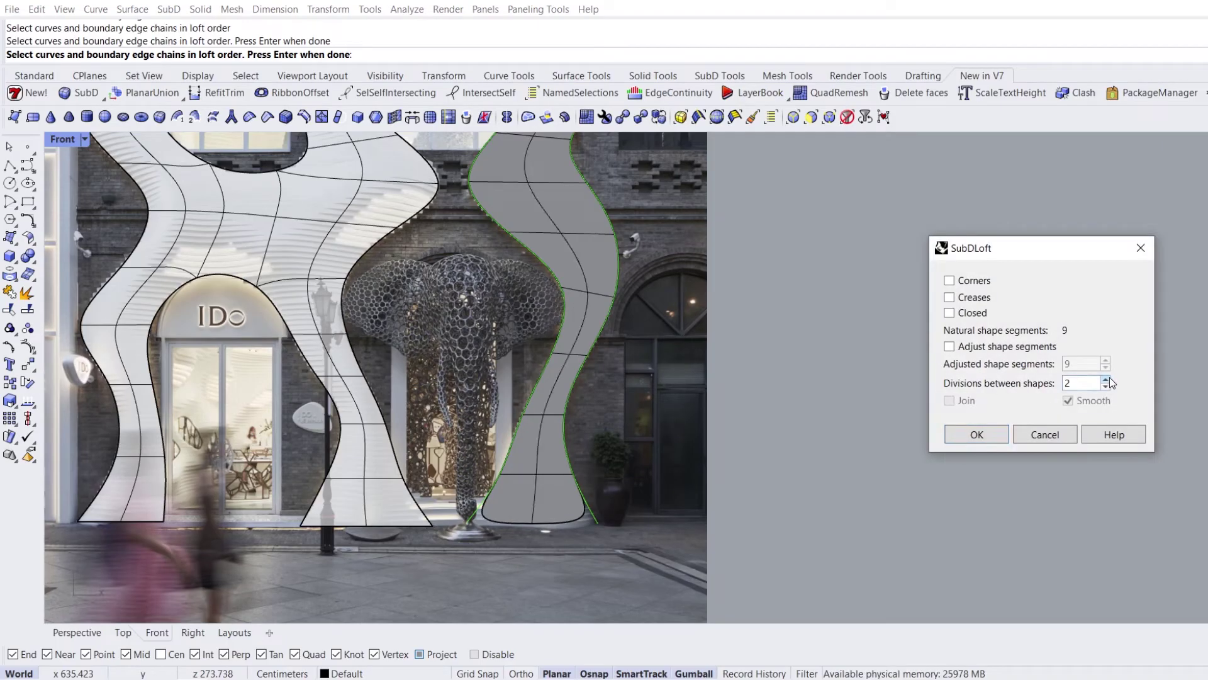
click(985, 435)
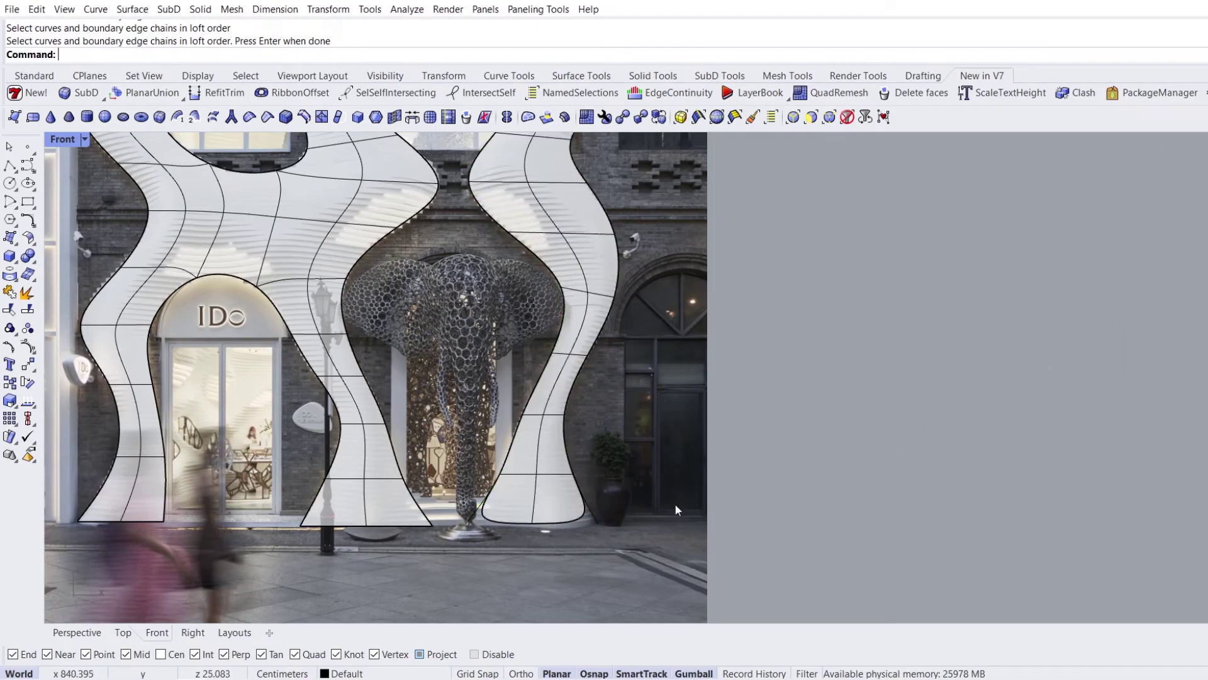
click(596, 515)
key(Delete)
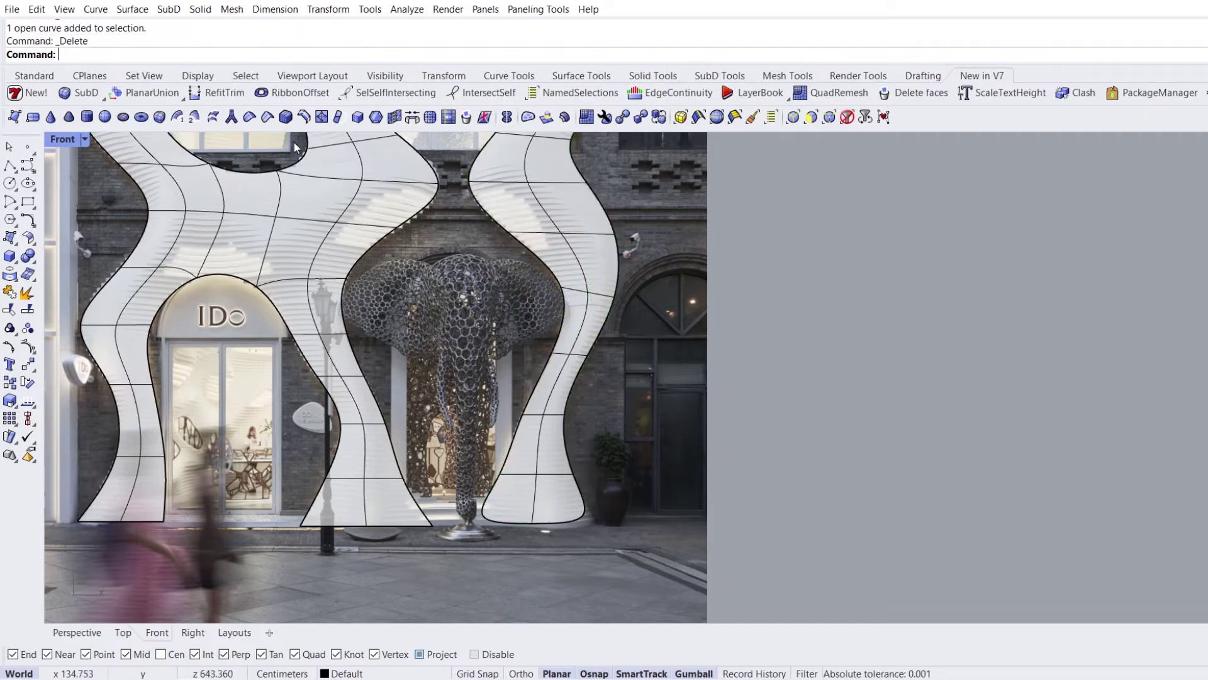
Crease the two bottom corner vertices of the lofted column to sharpen its foot.
click(268, 119)
drag(463, 501, 501, 528)
click(604, 513)
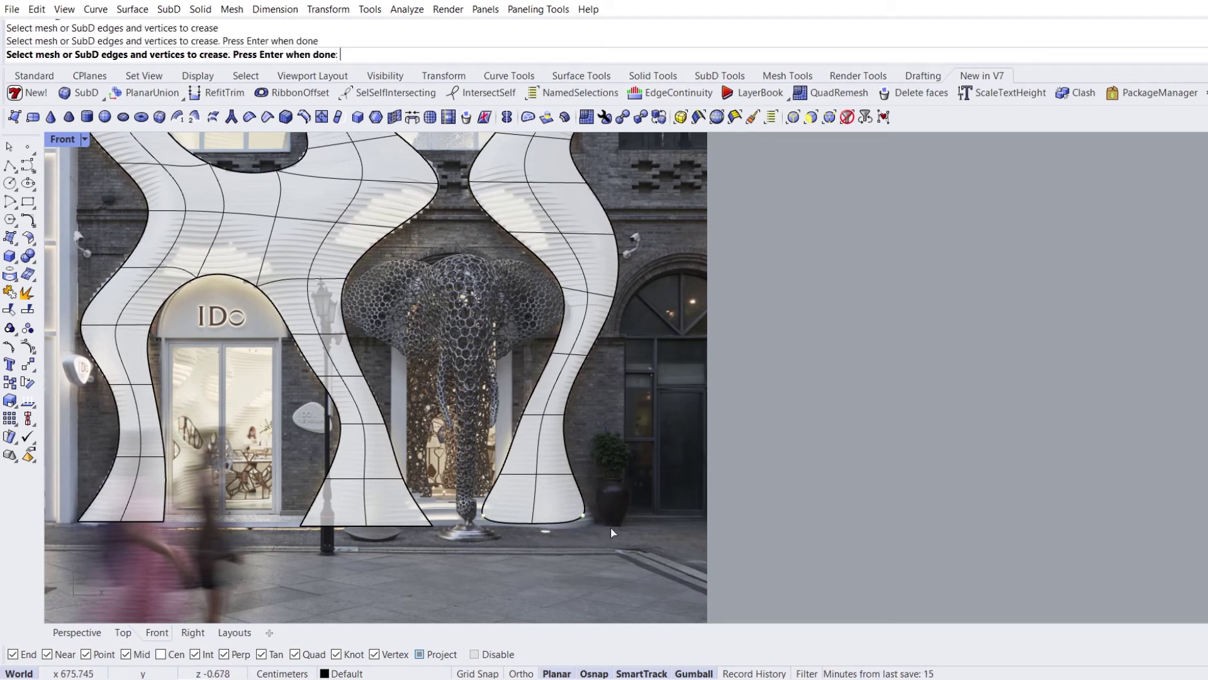
key(Return)
scroll(625, 537, down, 2)
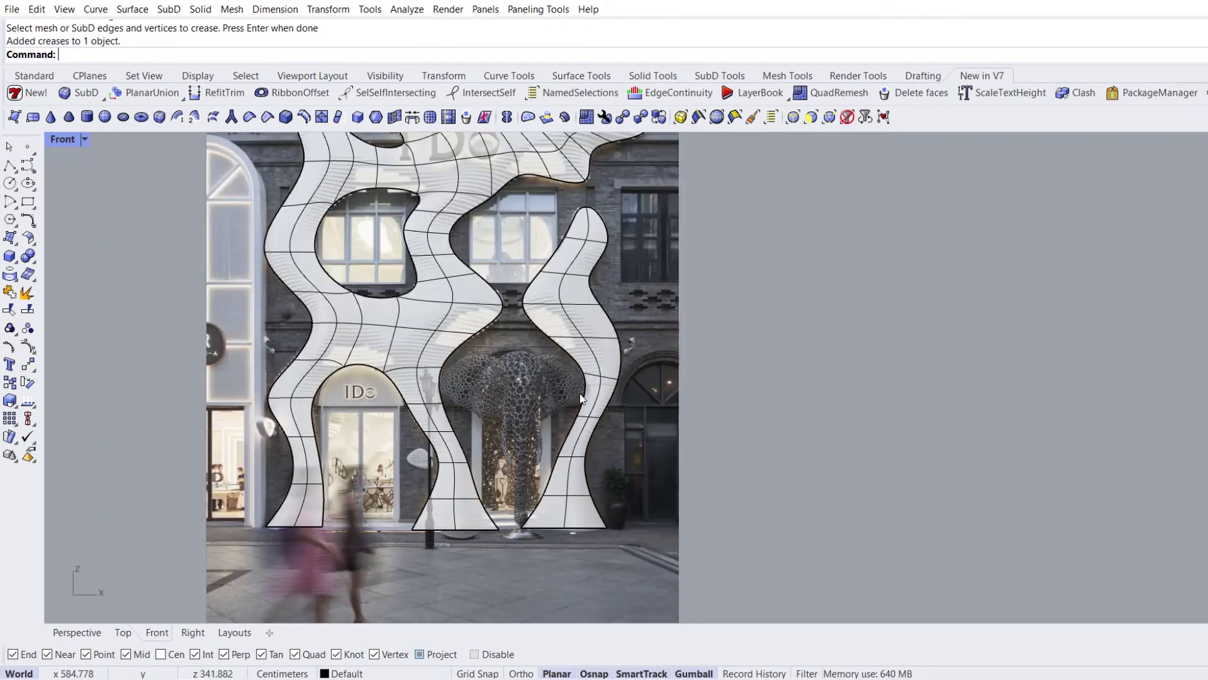
scroll(602, 413, up, 2)
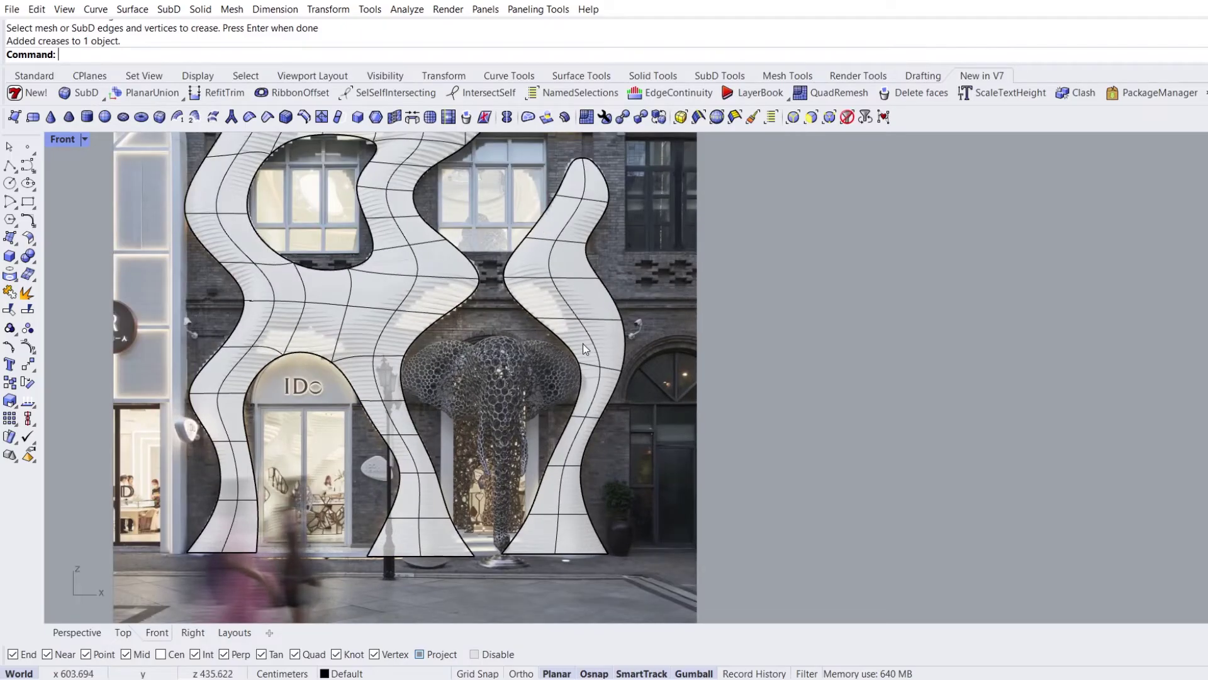
scroll(610, 384, up, 1)
right_drag(530, 483, 566, 337)
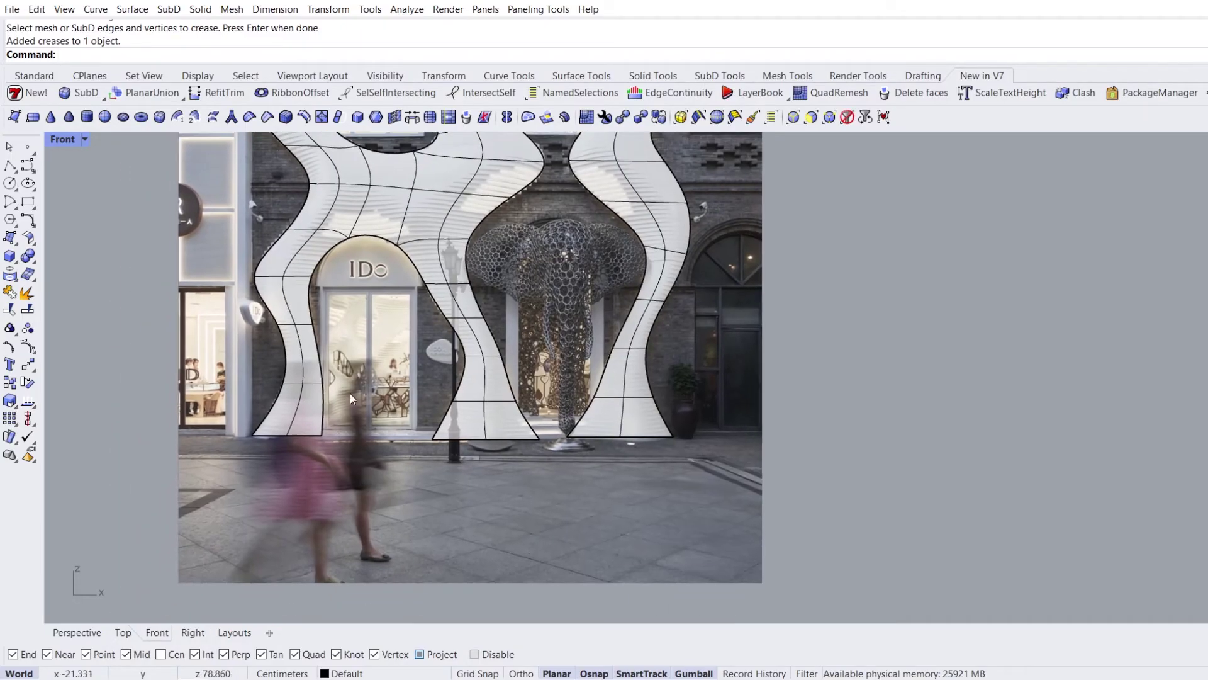
Flatten the bottom edges of all three column feet onto one common horizontal level.
drag(229, 425, 695, 454)
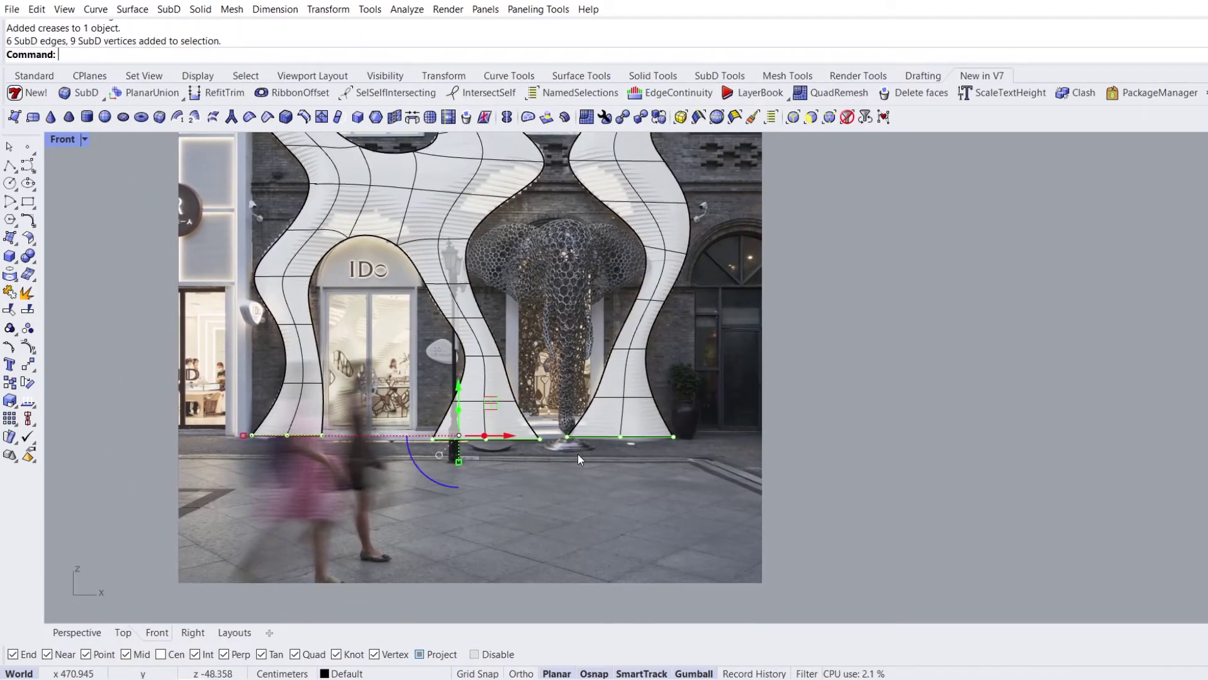
scroll(471, 445, up, 2)
drag(450, 470, 450, 422)
drag(451, 372, 454, 382)
click(592, 523)
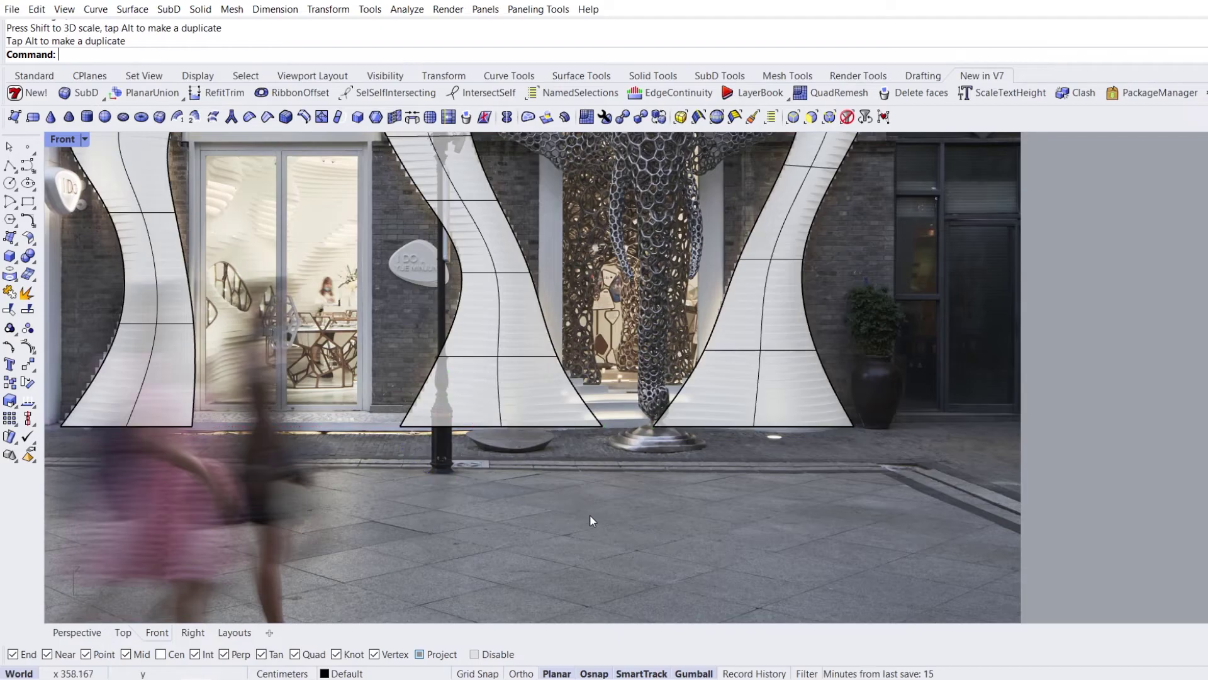
Select the lengthwise centre edge loops of the left and middle columns.
scroll(584, 508, down, 2)
right_drag(433, 384, 497, 501)
scroll(498, 501, down, 2)
right_drag(482, 437, 490, 371)
scroll(502, 495, down, 2)
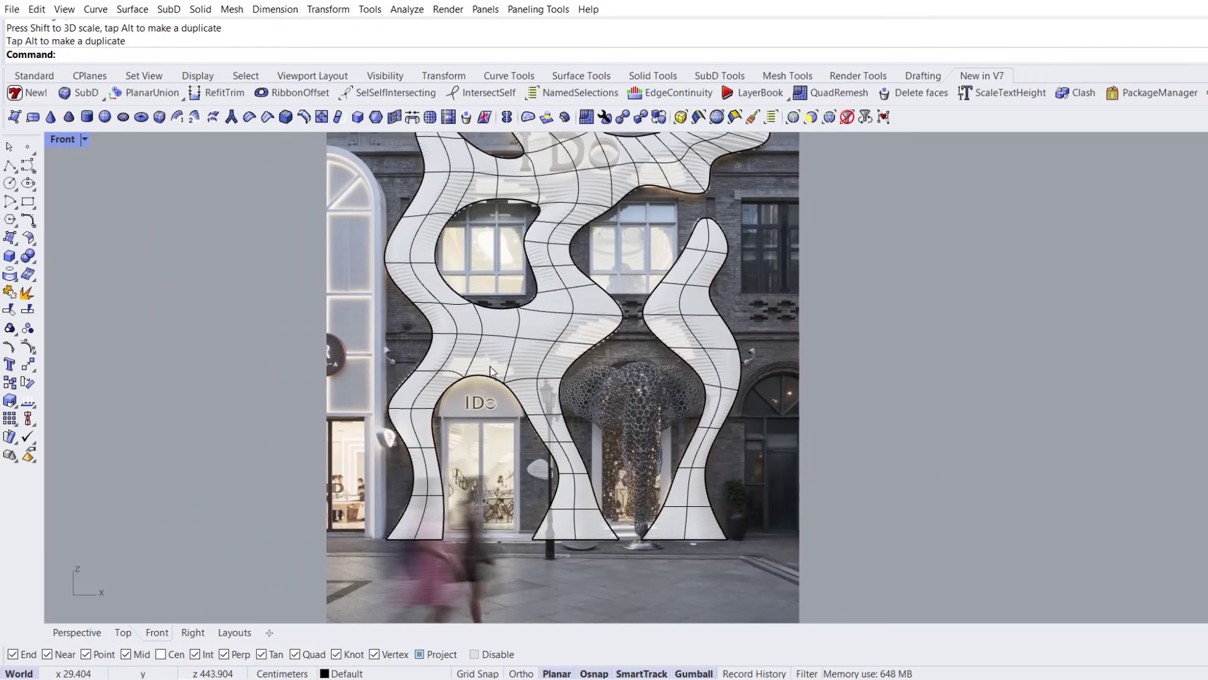
ctrl+shift+double_click(424, 511)
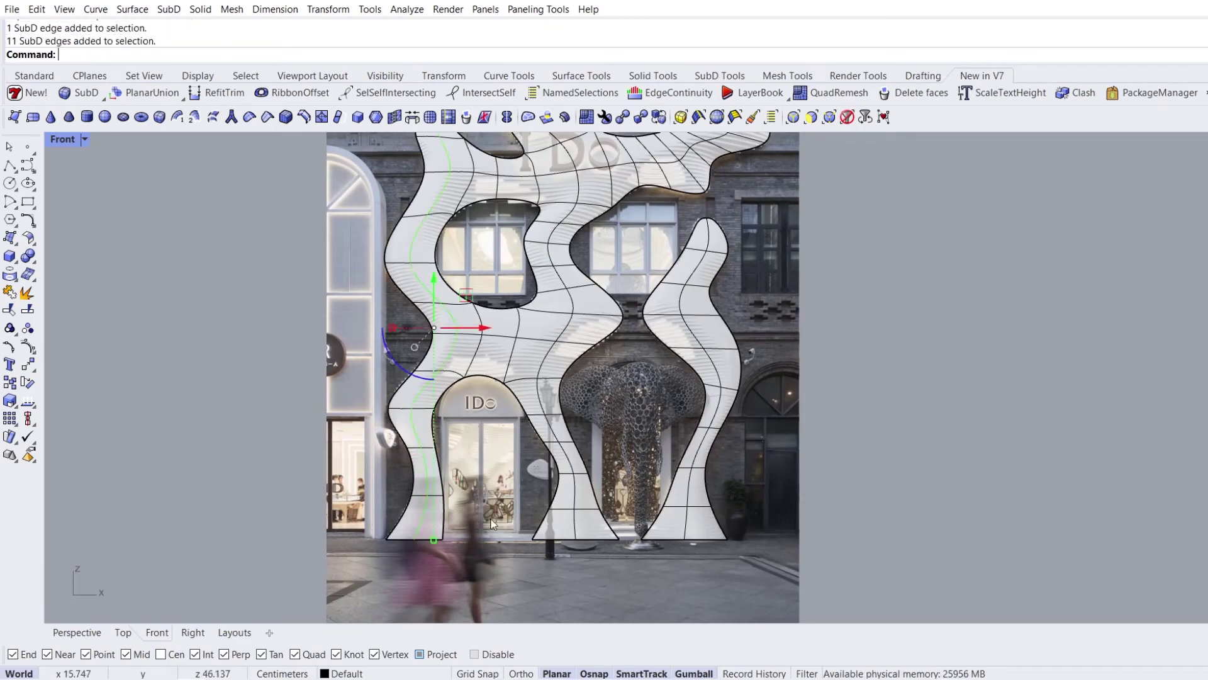
ctrl+shift+double_click(577, 522)
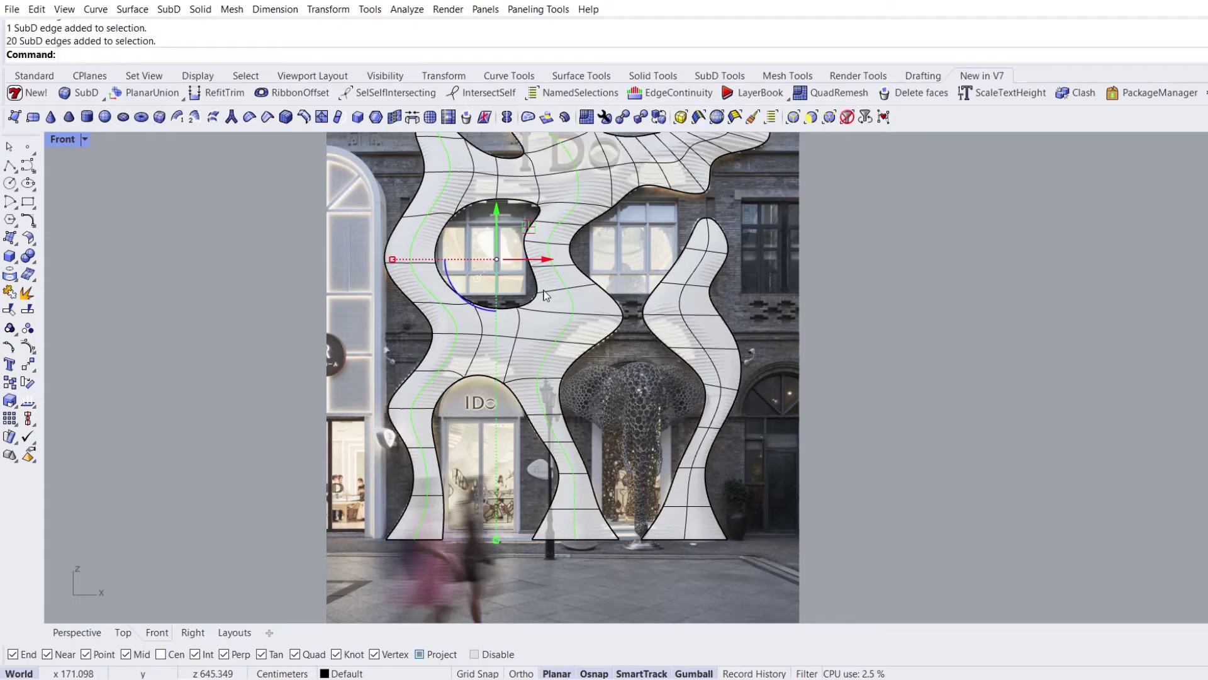
Add the horizontal centre edge loop through the I Do sign junction to the selection, excluding its outermost left edge.
scroll(550, 427, up, 2)
right_drag(586, 312, 606, 422)
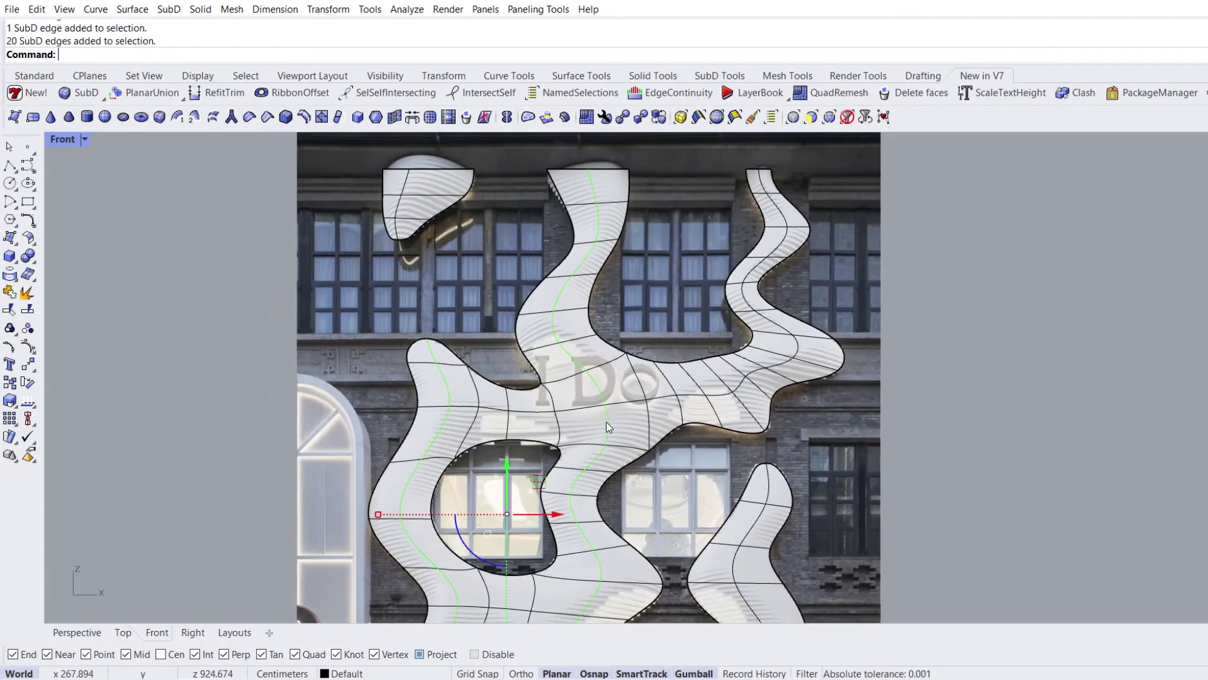
ctrl+shift+double_click(467, 412)
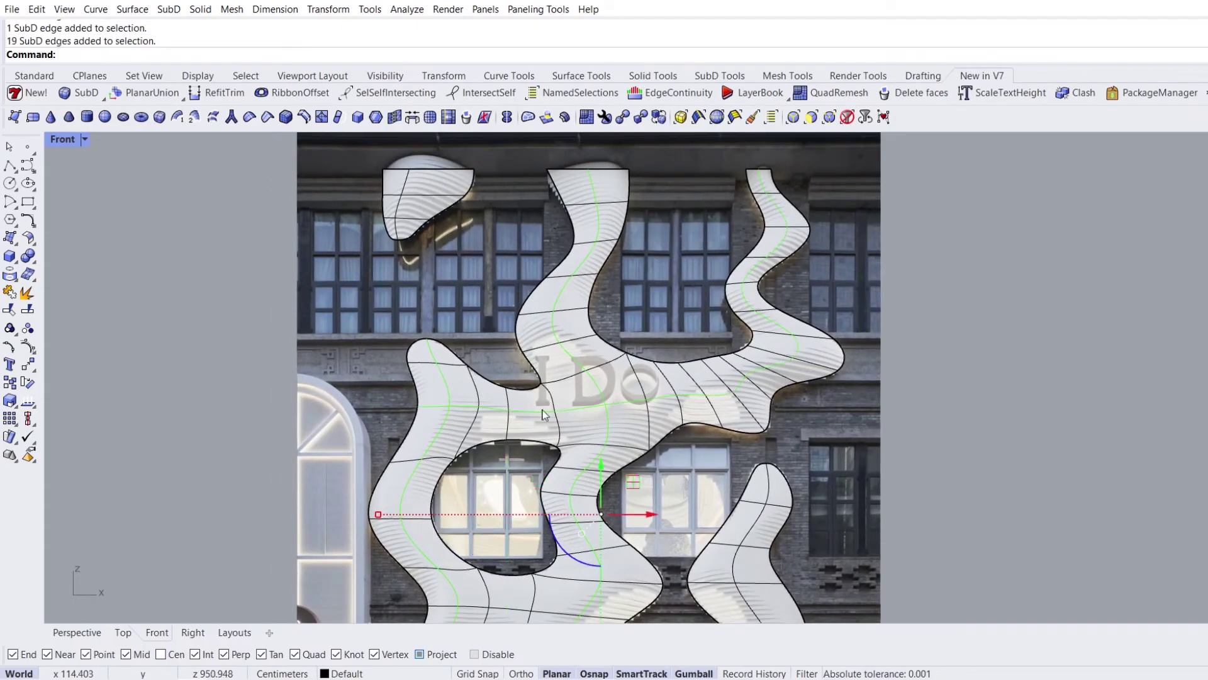
scroll(451, 415, up, 2)
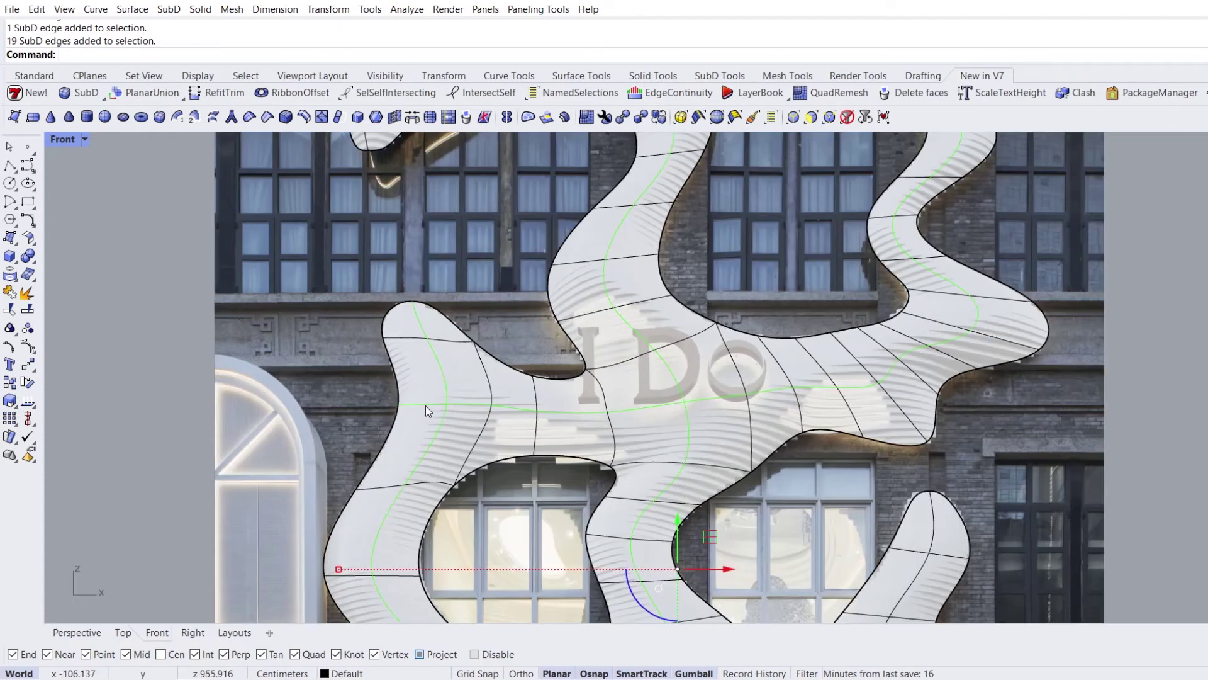
ctrl+shift+click(425, 406)
scroll(432, 408, down, 2)
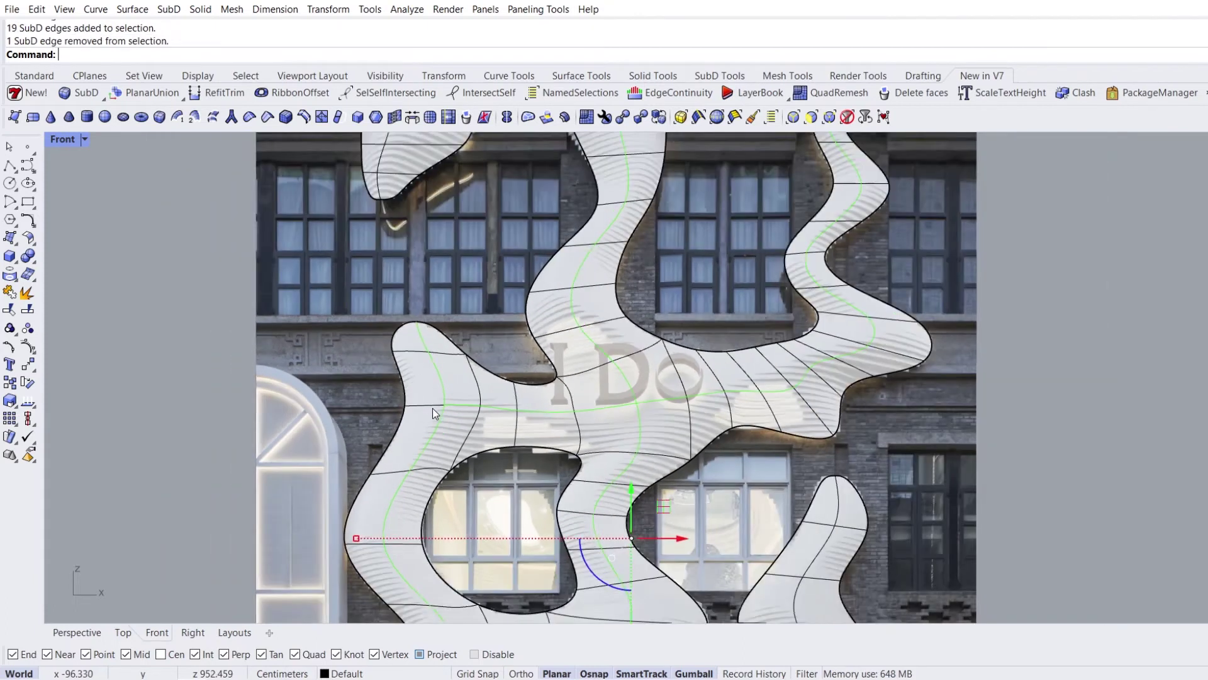
Add the detached top piece's vertical centre edges except the lowest one, and deselect the left column's tip edge.
scroll(392, 167, up, 3)
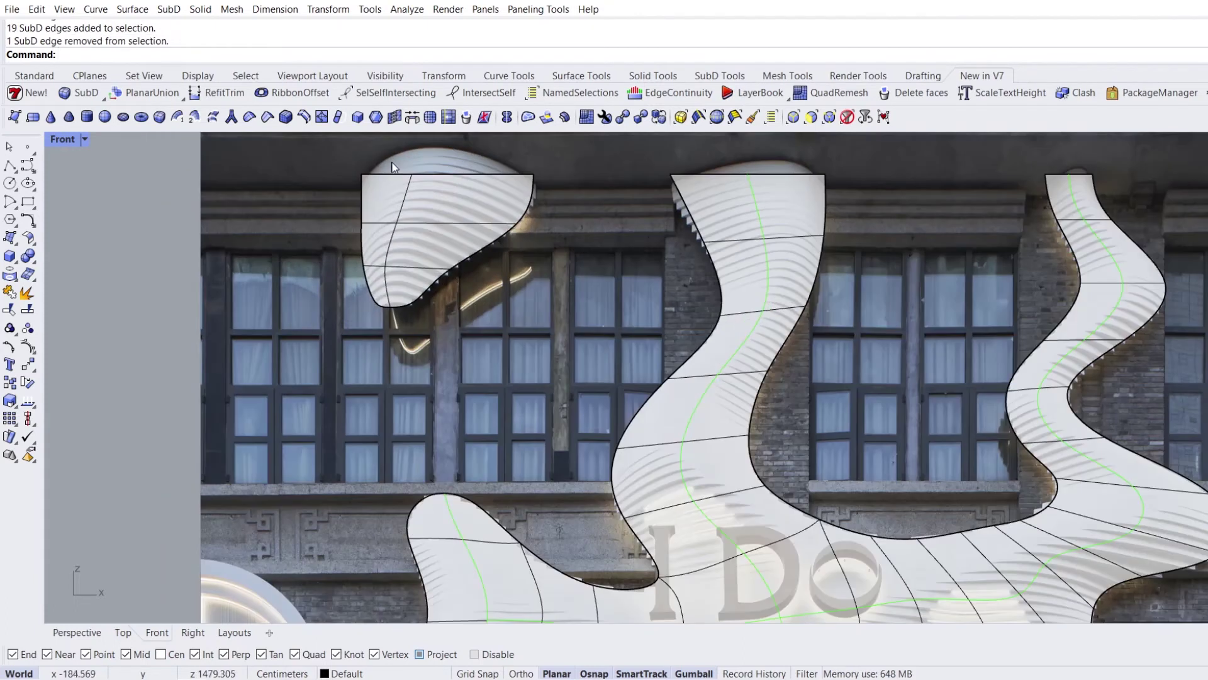
ctrl+shift+double_click(405, 195)
ctrl+shift+click(387, 294)
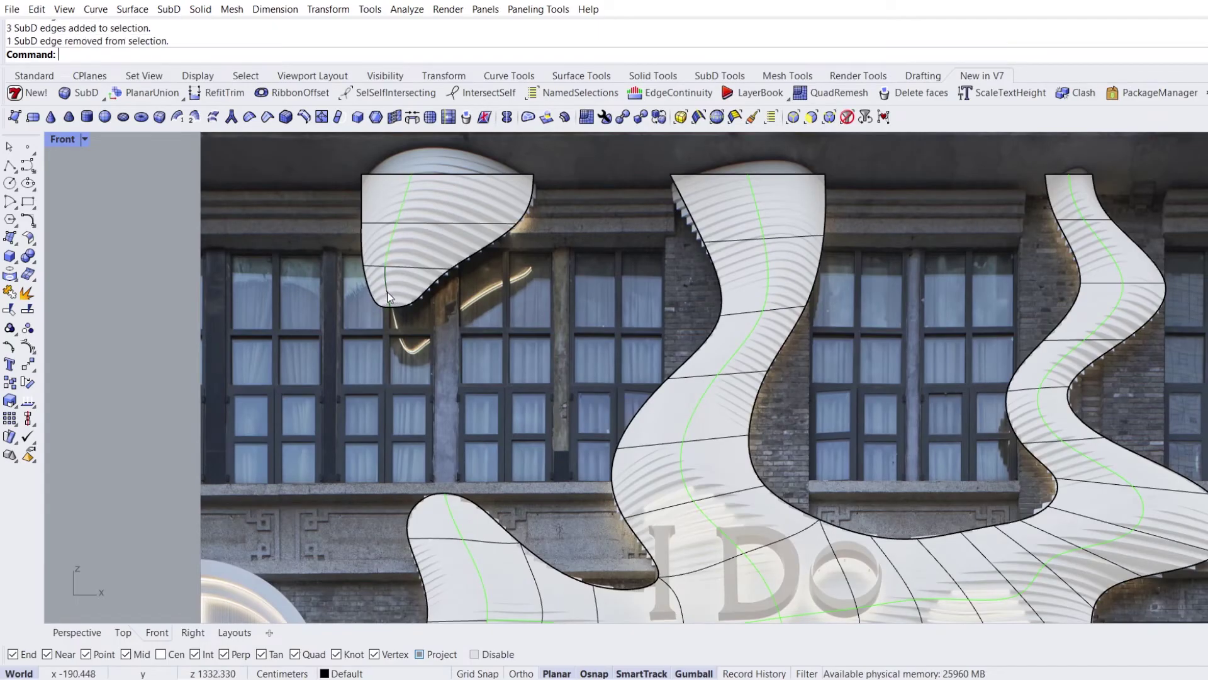
ctrl+shift+click(447, 508)
scroll(395, 368, down, 4)
right_drag(561, 470, 486, 279)
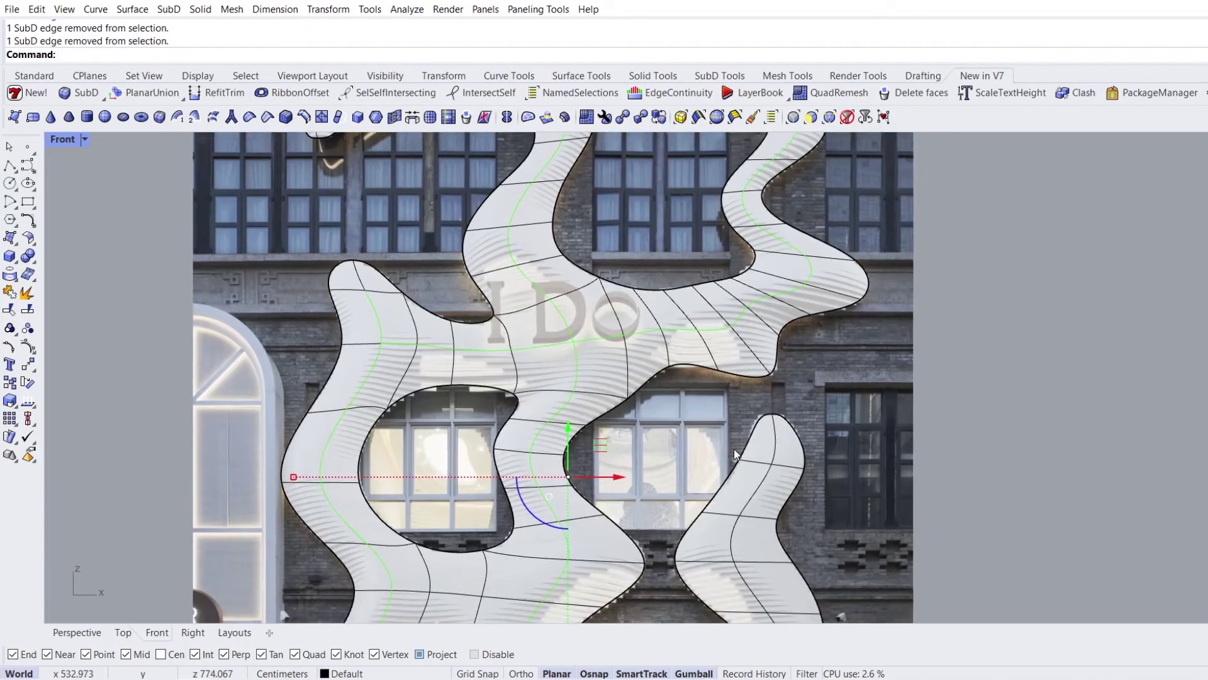
Add the separate right column's centre loop without its tip edge, plus two horizontal centre edges in the junction above the door arch.
shift+double_click(773, 464)
ctrl+shift+click(775, 450)
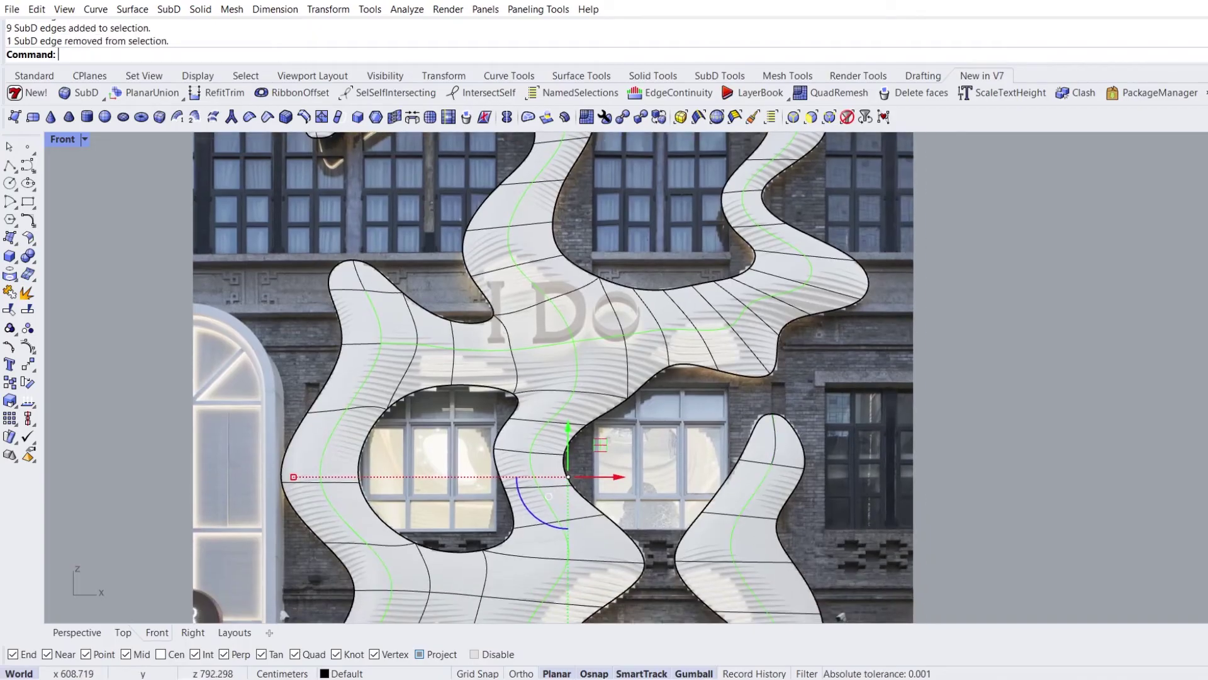
scroll(537, 369, down, 5)
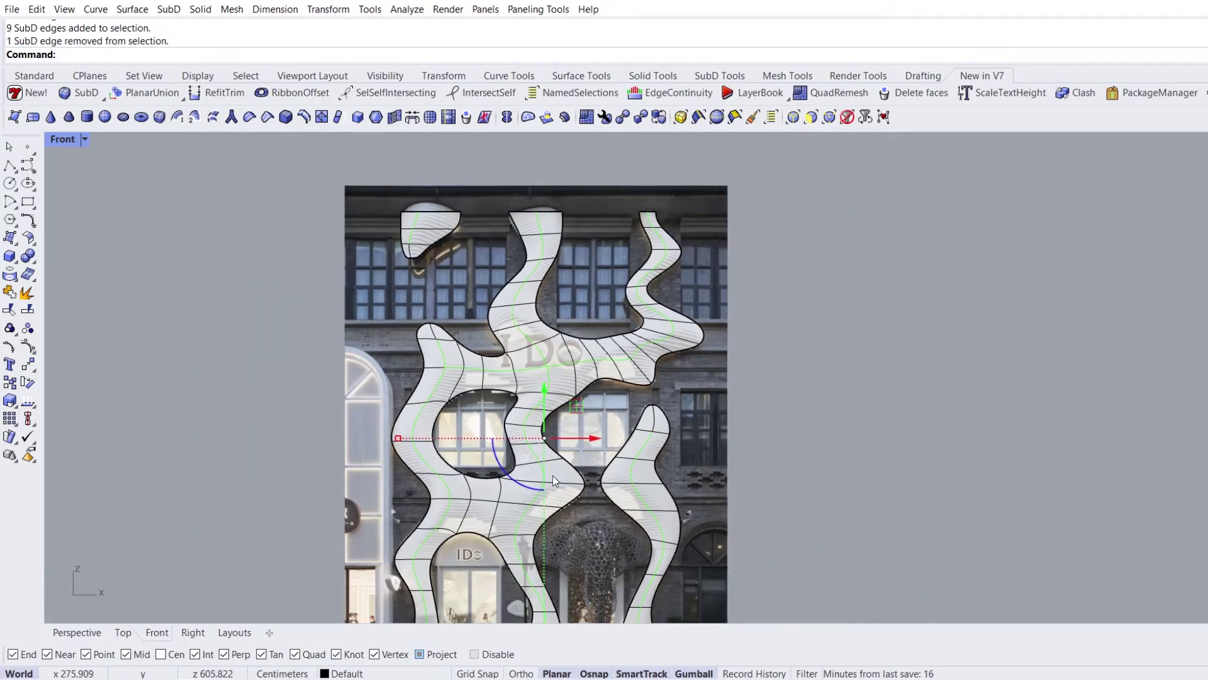
scroll(471, 419, up, 5)
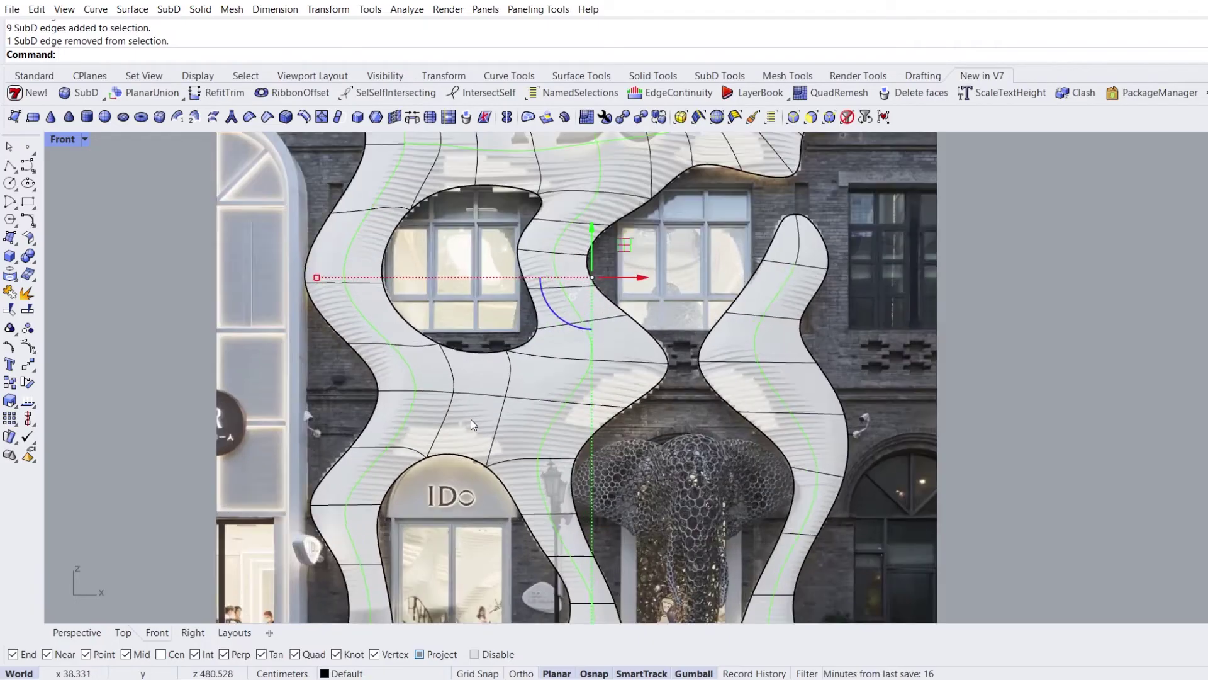
ctrl+shift+click(421, 382)
ctrl+shift+click(479, 385)
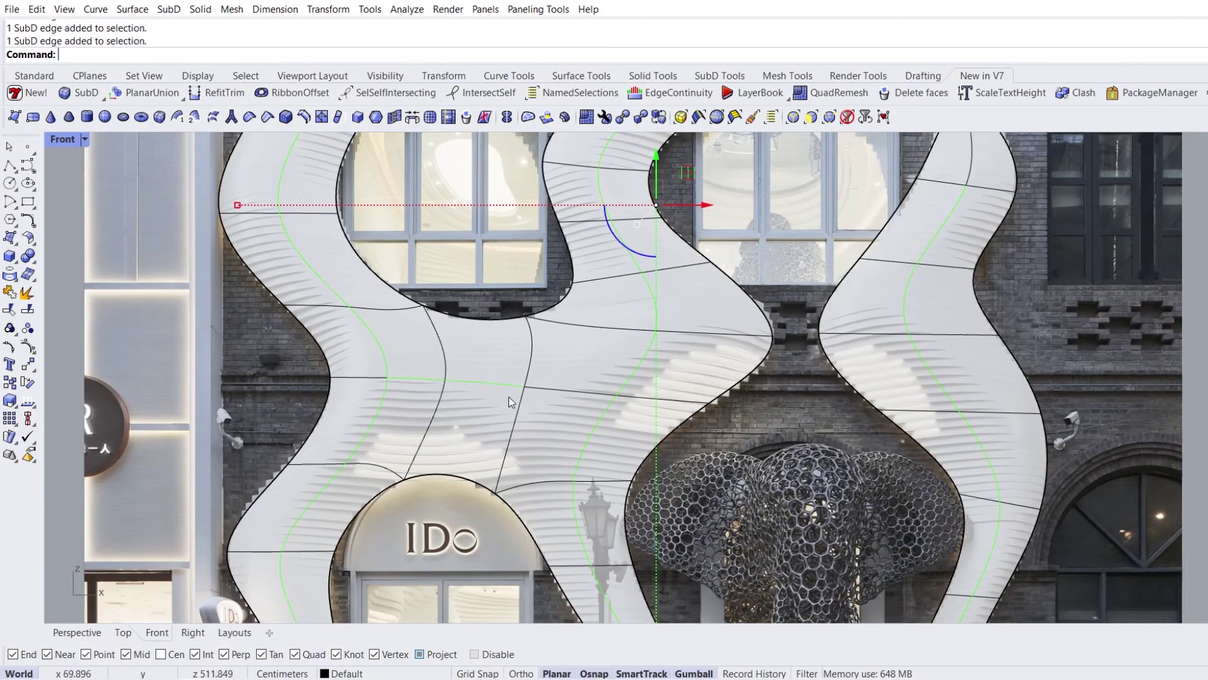
Switch to the Perspective view with the whole facade in sight and set its display mode to Shaded.
scroll(549, 368, down, 4)
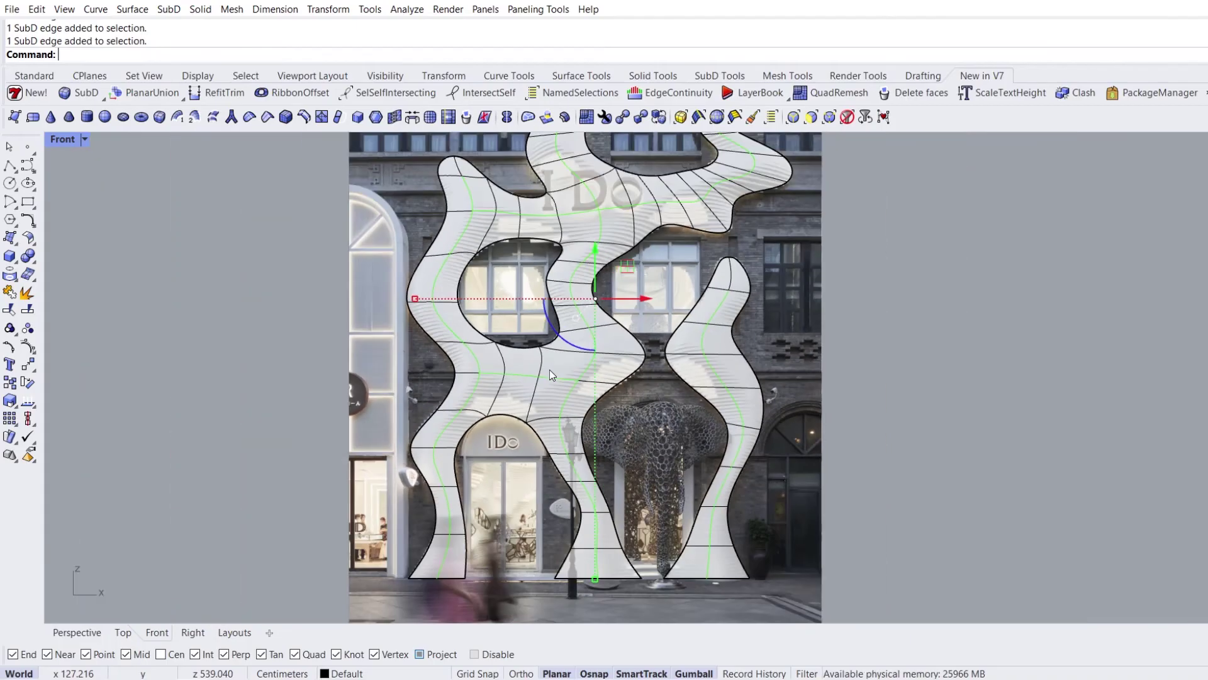
right_drag(568, 348, 555, 388)
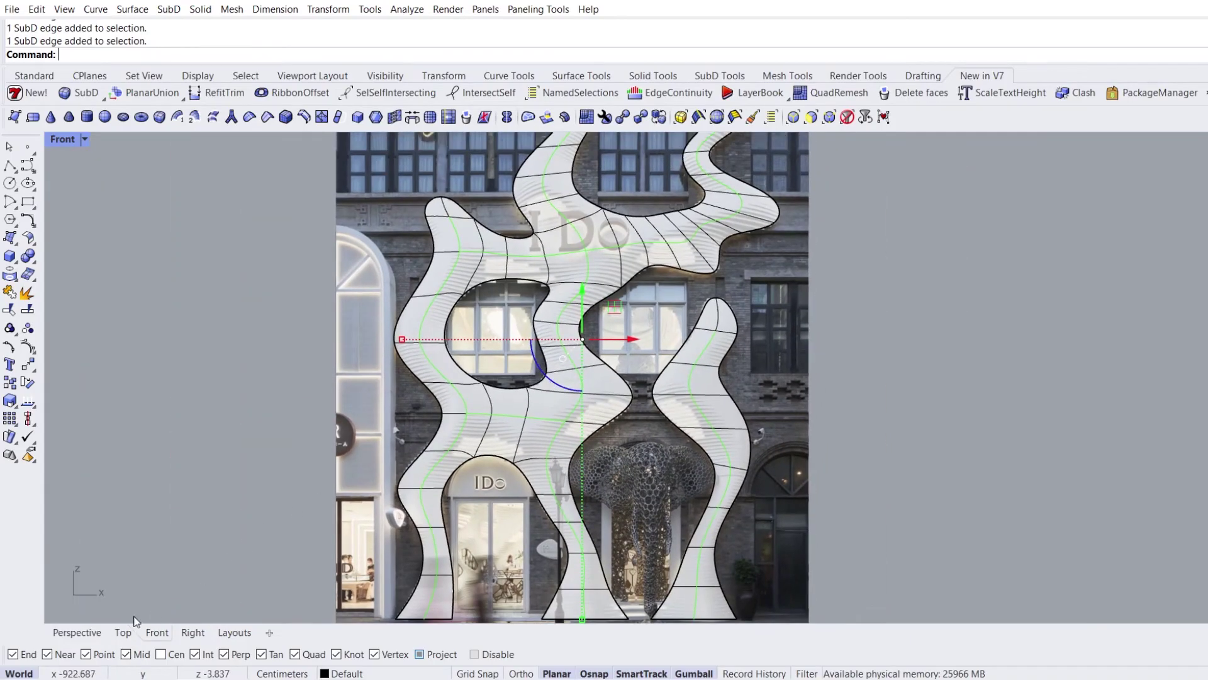
click(76, 632)
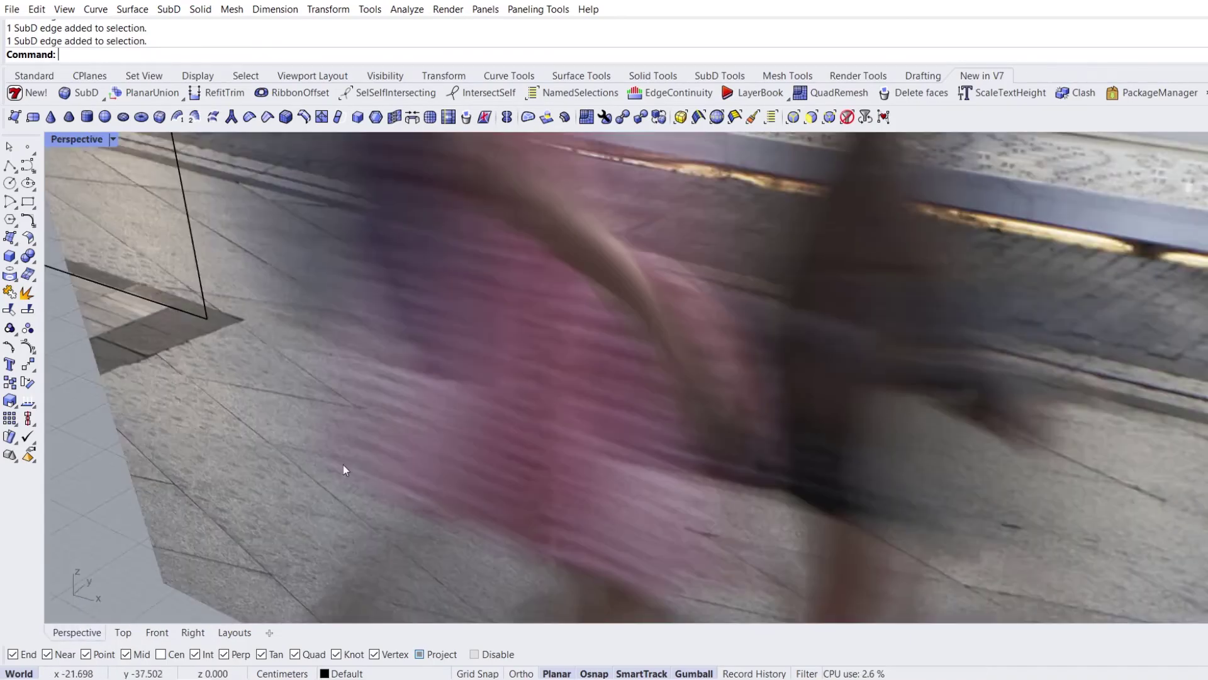
scroll(403, 435, down, 6)
scroll(403, 435, down, 6)
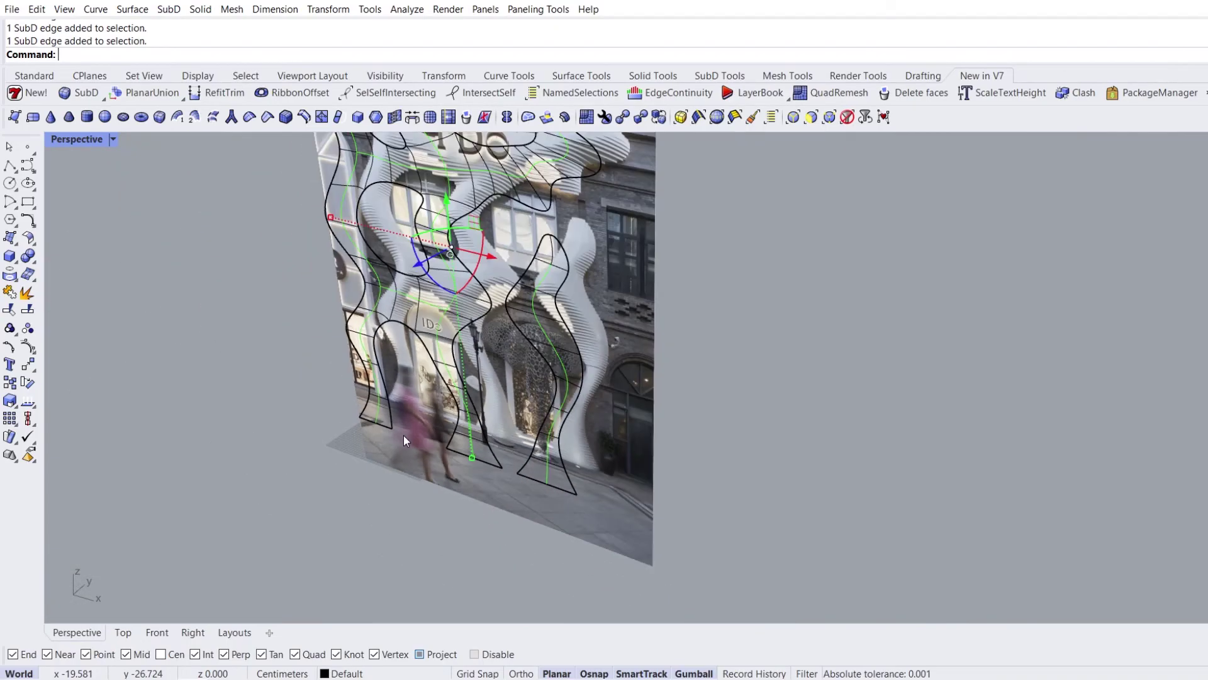
shift+right_drag(376, 311, 384, 393)
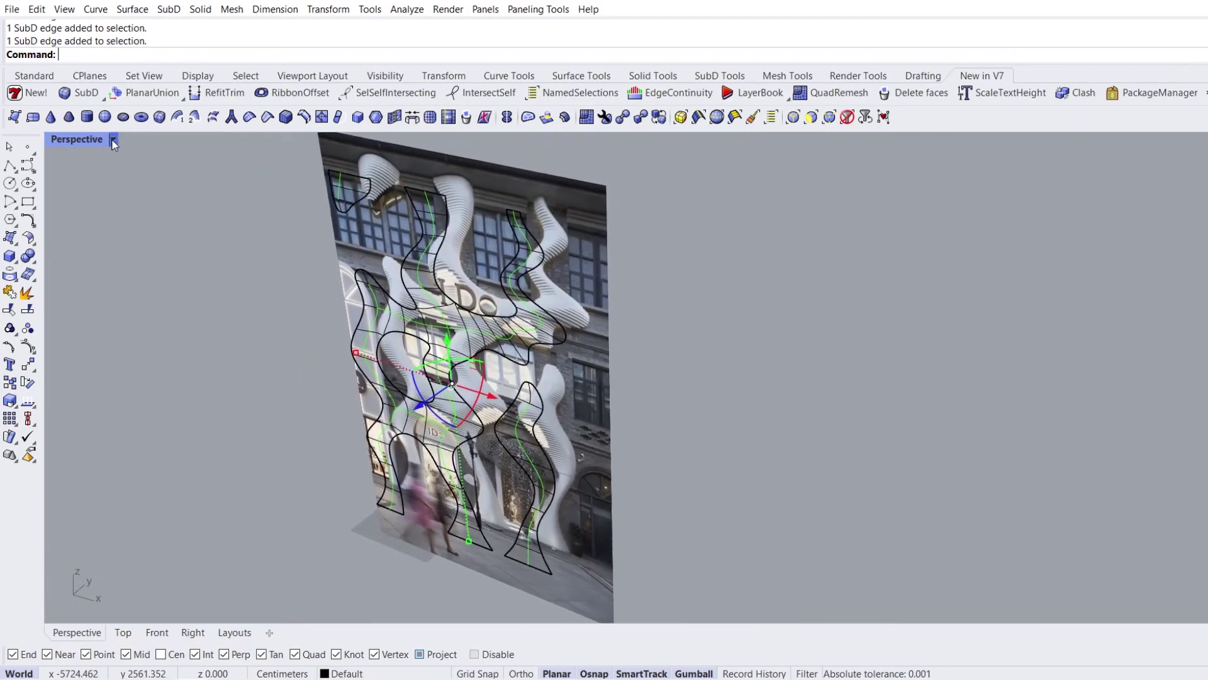
click(114, 143)
click(101, 205)
Move the selected centre edges 75 cm forward, away from the picture, to bulge the SubD surfaces.
mouse_move(292, 336)
right_down()
mouse_move(390, 399)
mouse_move(350, 418)
mouse_move(364, 384)
right_up()
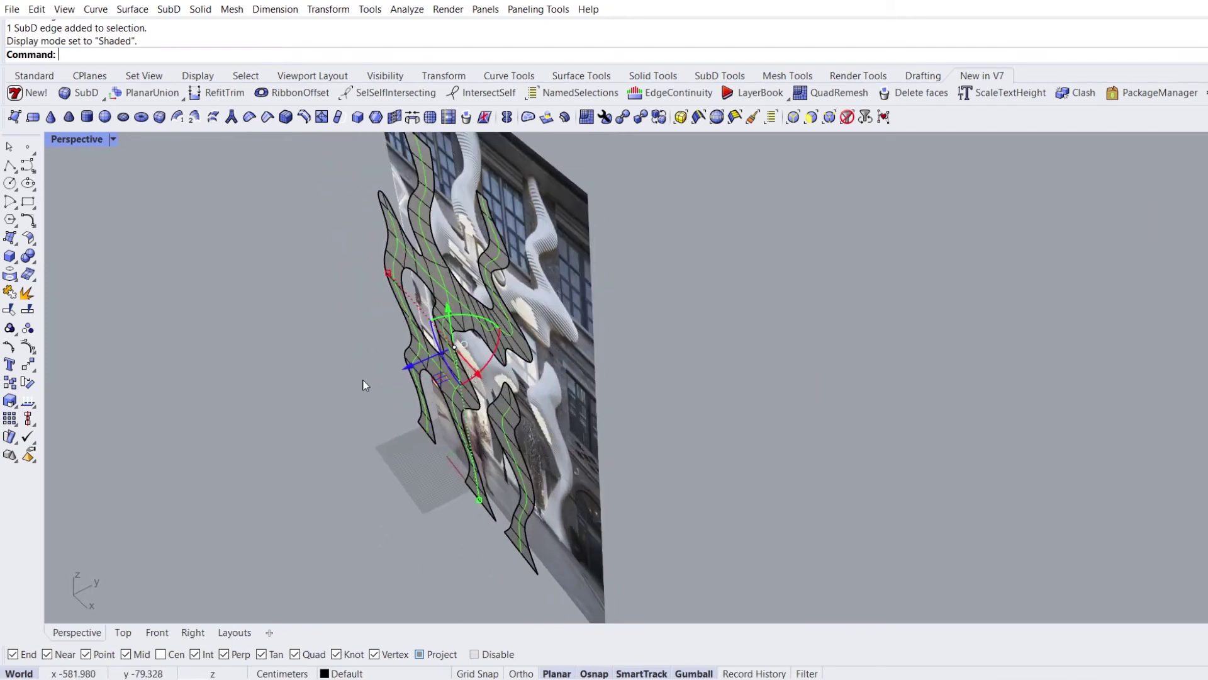
click(406, 372)
text(7)
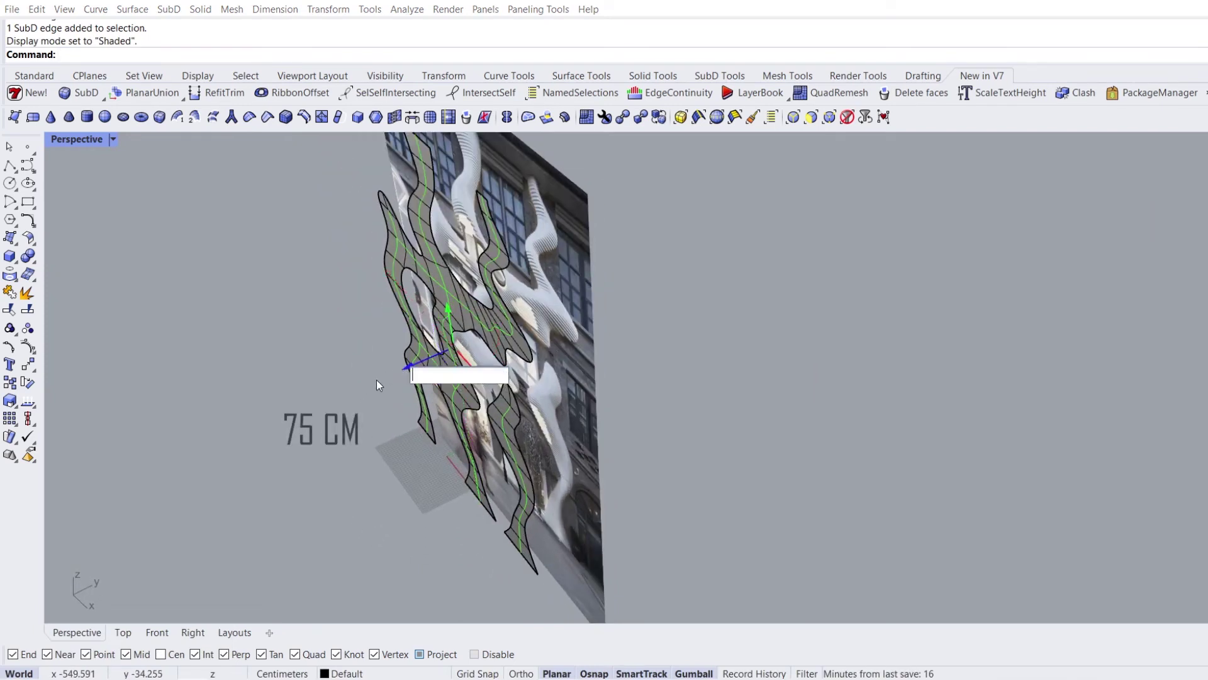
text(5)
key(Return)
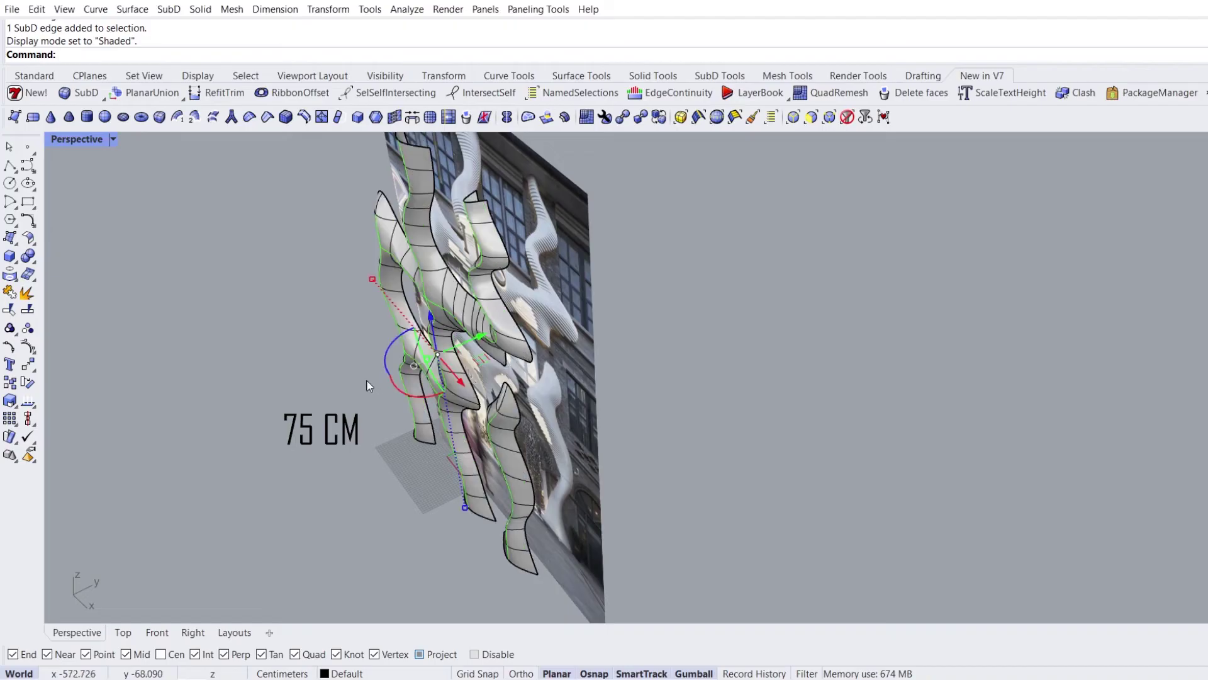
right_drag(327, 385, 408, 337)
click(231, 332)
Set the Perspective view to the Rendered display mode and examine the bulged facade from several angles.
right_drag(293, 333, 216, 183)
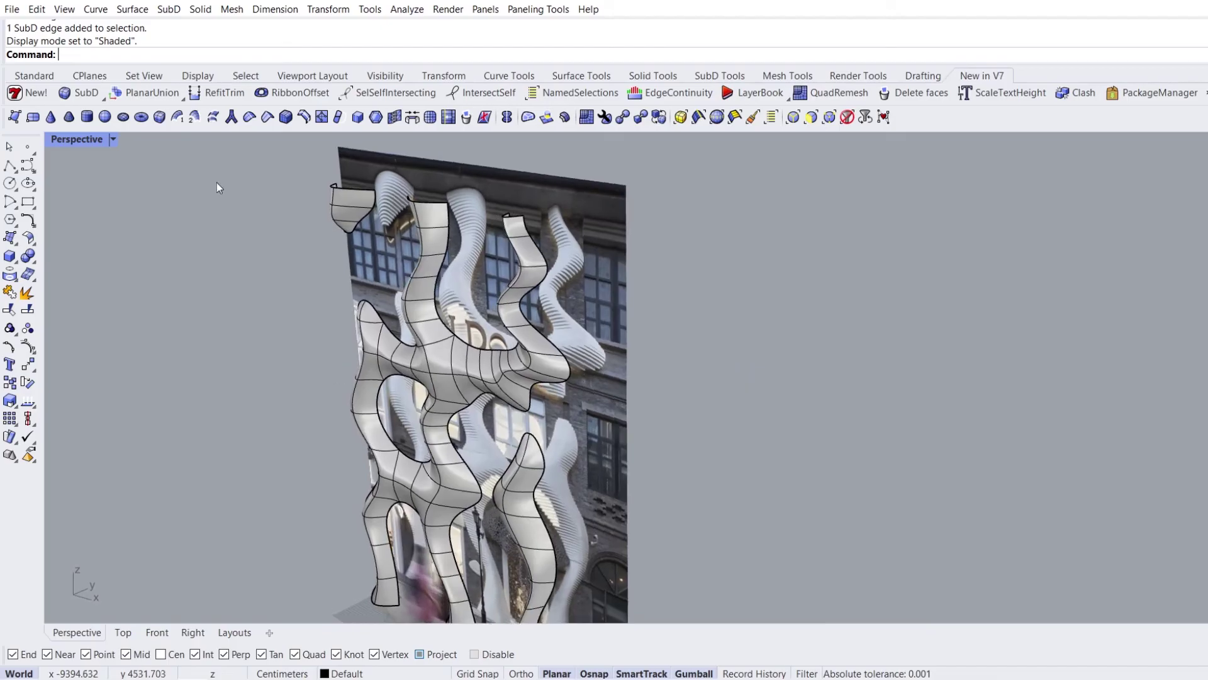
click(114, 139)
click(109, 224)
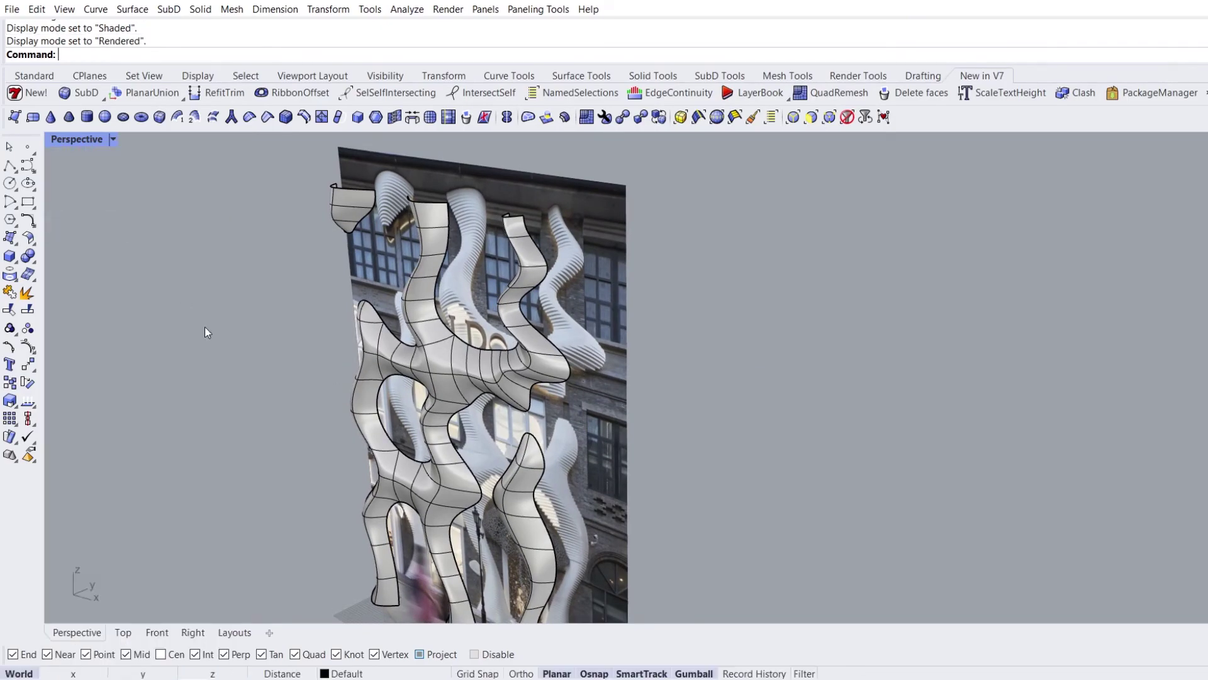
scroll(323, 357, up, 5)
mouse_move(391, 342)
right_down()
mouse_move(400, 309)
mouse_move(294, 338)
mouse_move(302, 333)
right_up()
shift+right_drag(324, 423, 335, 350)
mouse_move(336, 350)
right_down()
mouse_move(415, 369)
mouse_move(489, 437)
mouse_move(394, 383)
mouse_move(410, 388)
mouse_move(392, 397)
mouse_move(454, 283)
right_up()
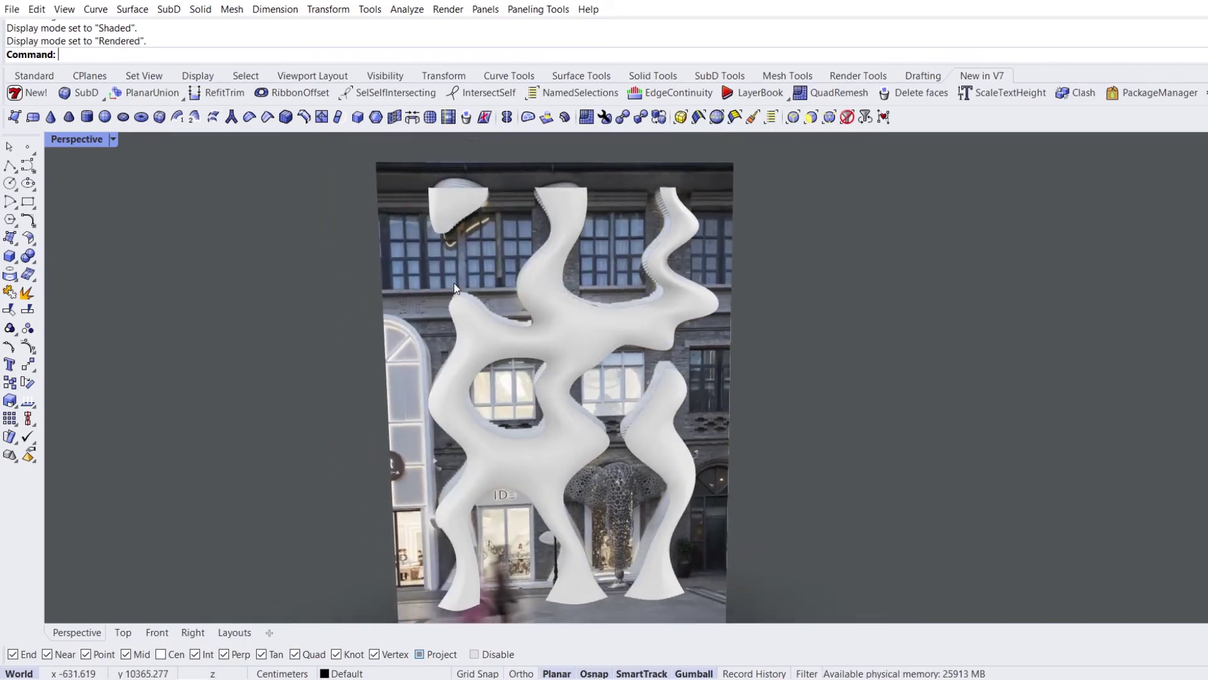
Duplicate the three SubD pieces sideways along the X axis, placing the copy beside the picture on its left.
click(450, 210)
shift+click(564, 331)
shift+click(652, 426)
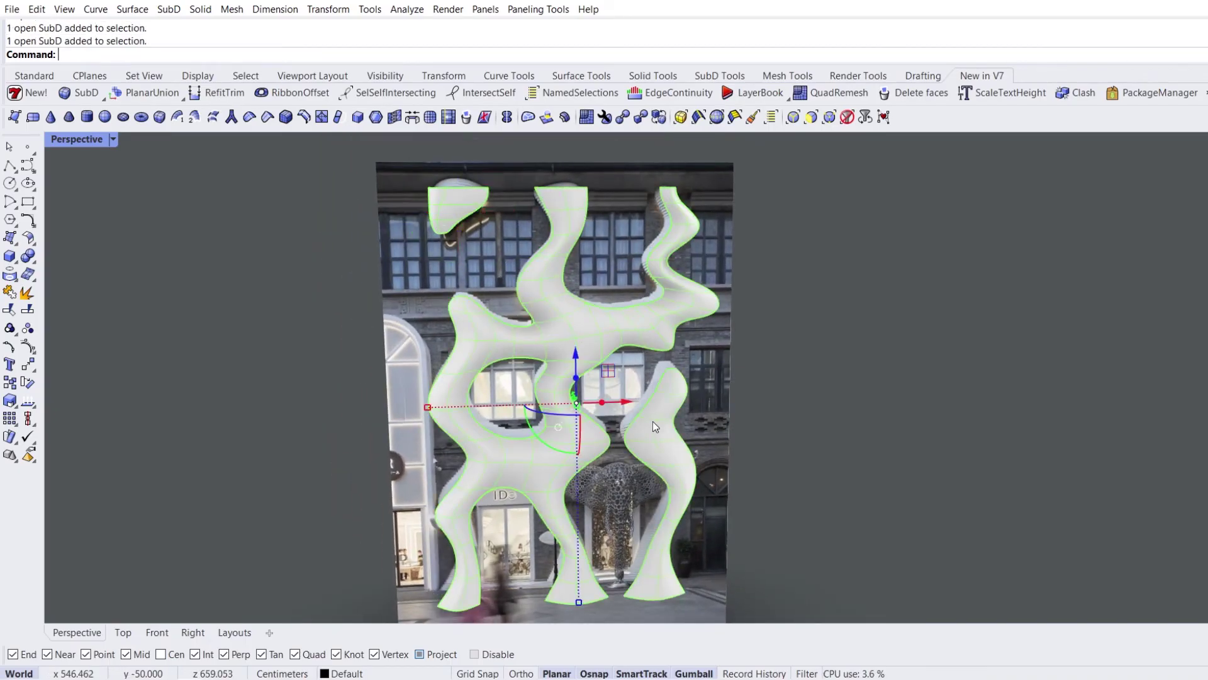
right_drag(655, 396, 620, 397)
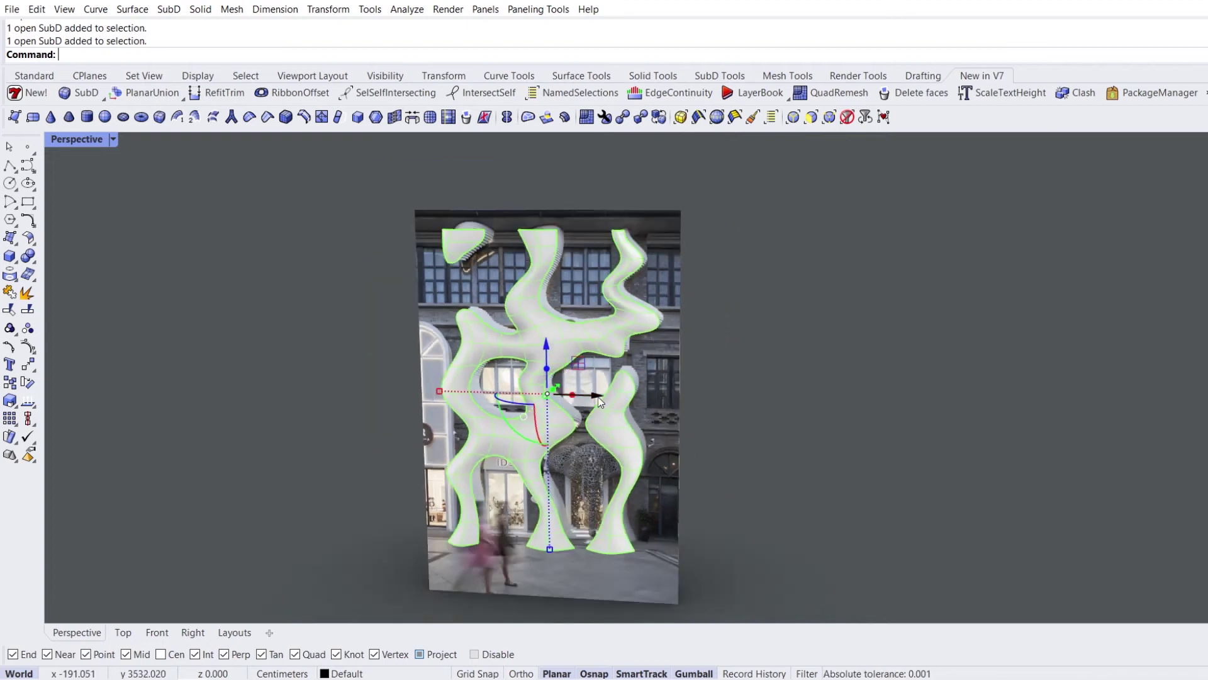
alt+drag(598, 397, 277, 410)
click(384, 449)
scroll(324, 428, up, 5)
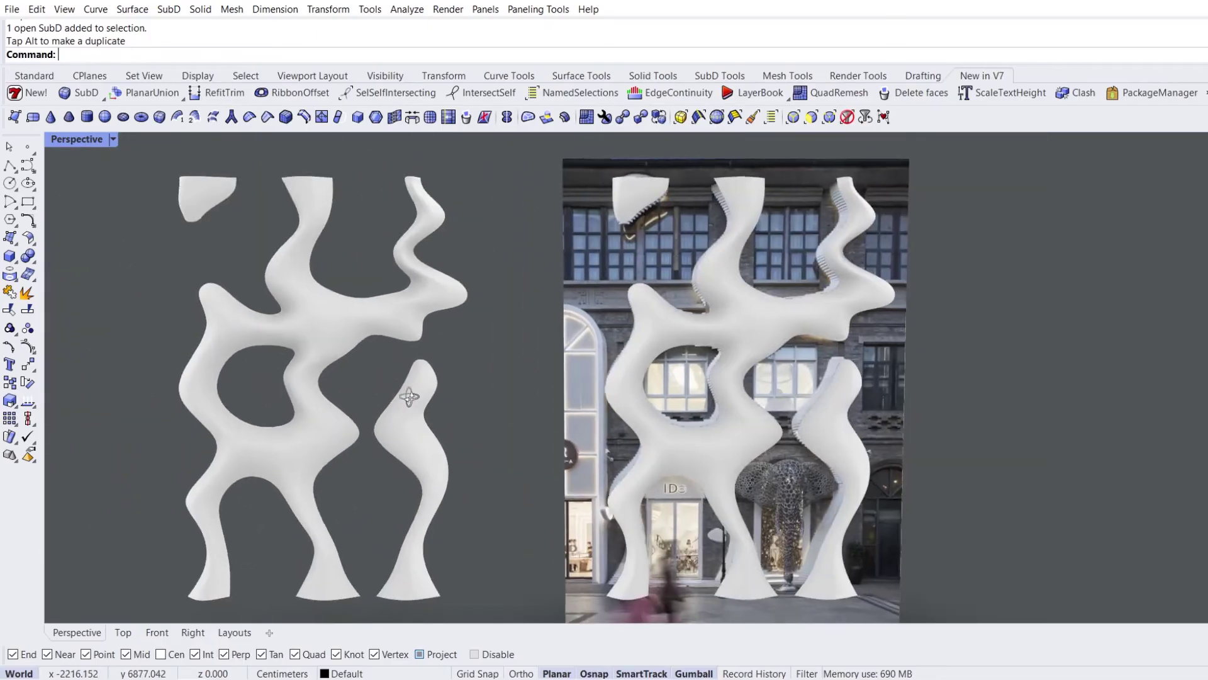
Start Offset SubD as a solid on the three copied pieces and flip all offset directions back towards the picture's side.
right_drag(409, 396, 385, 393)
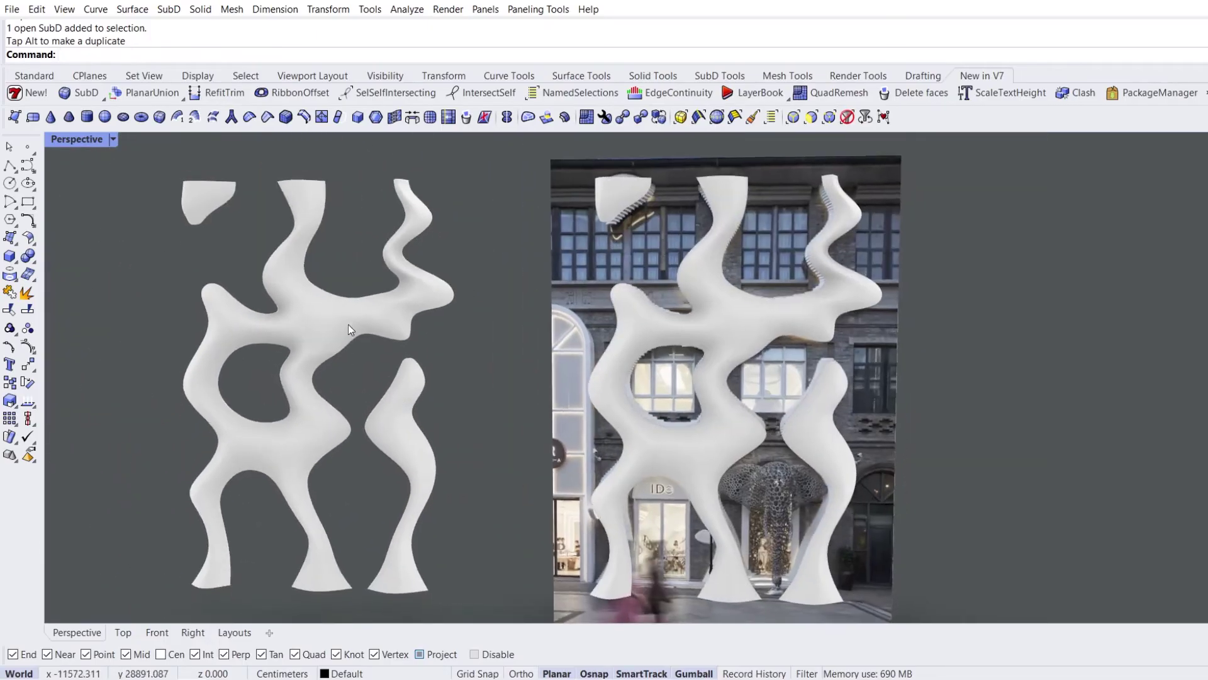
click(212, 212)
shift+click(326, 310)
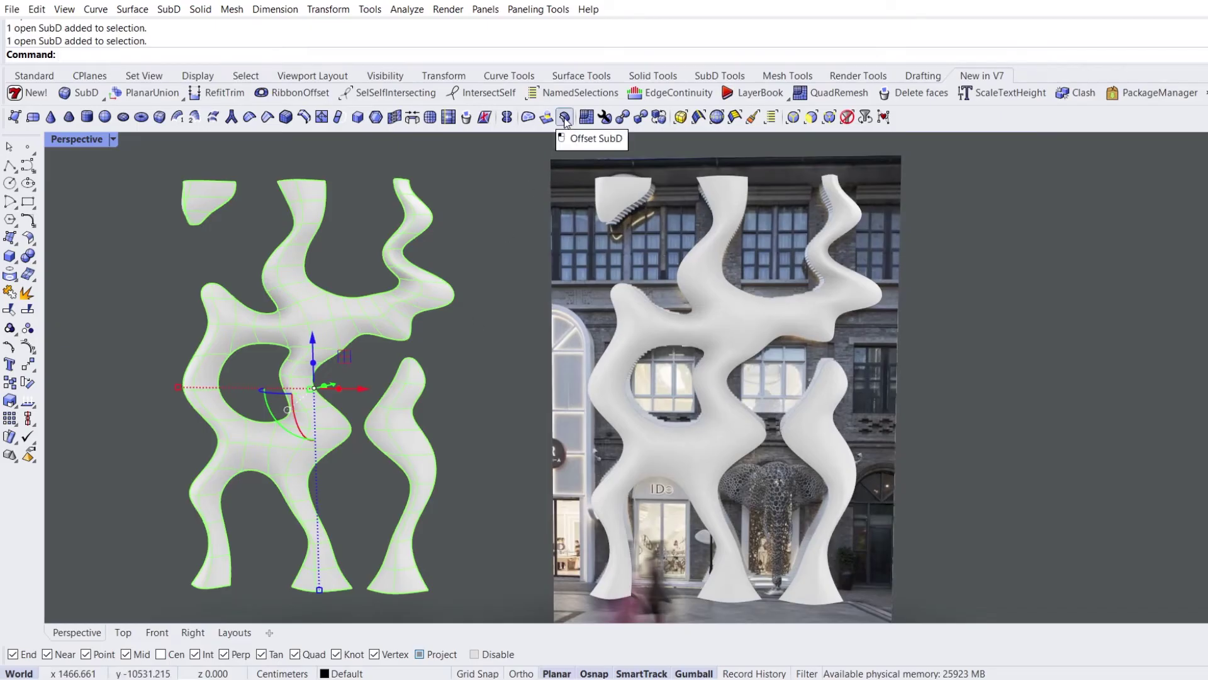
click(564, 117)
right_drag(497, 253, 400, 343)
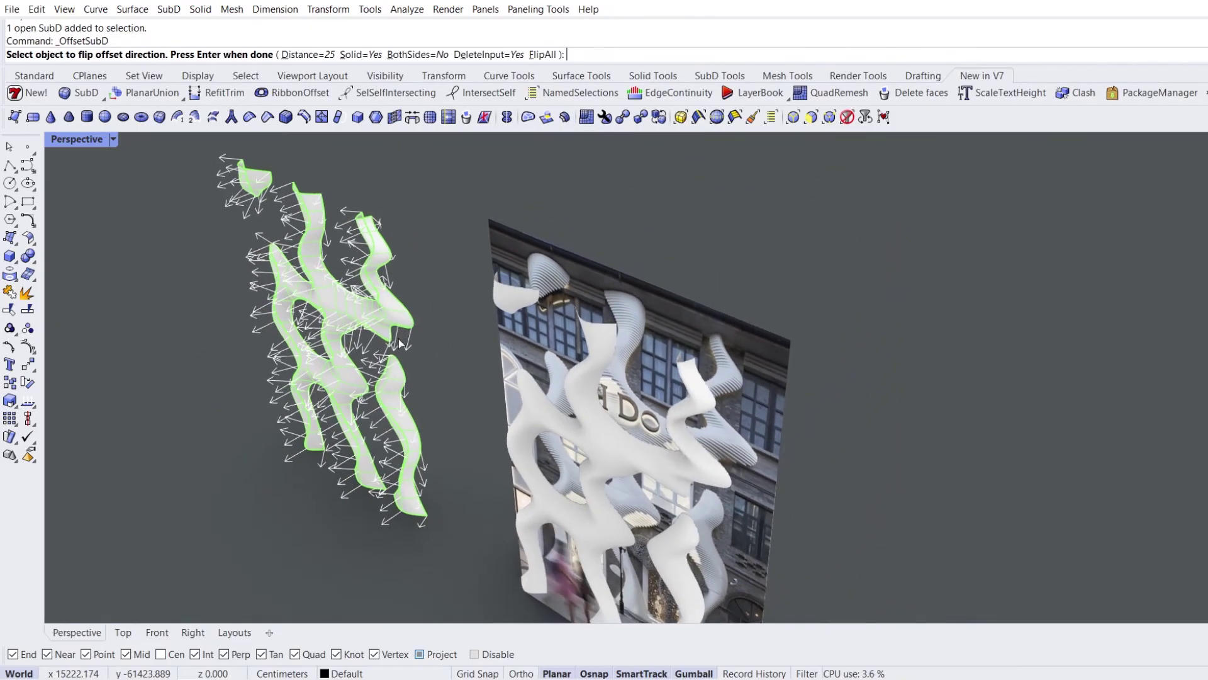
click(545, 55)
right_drag(384, 256, 448, 211)
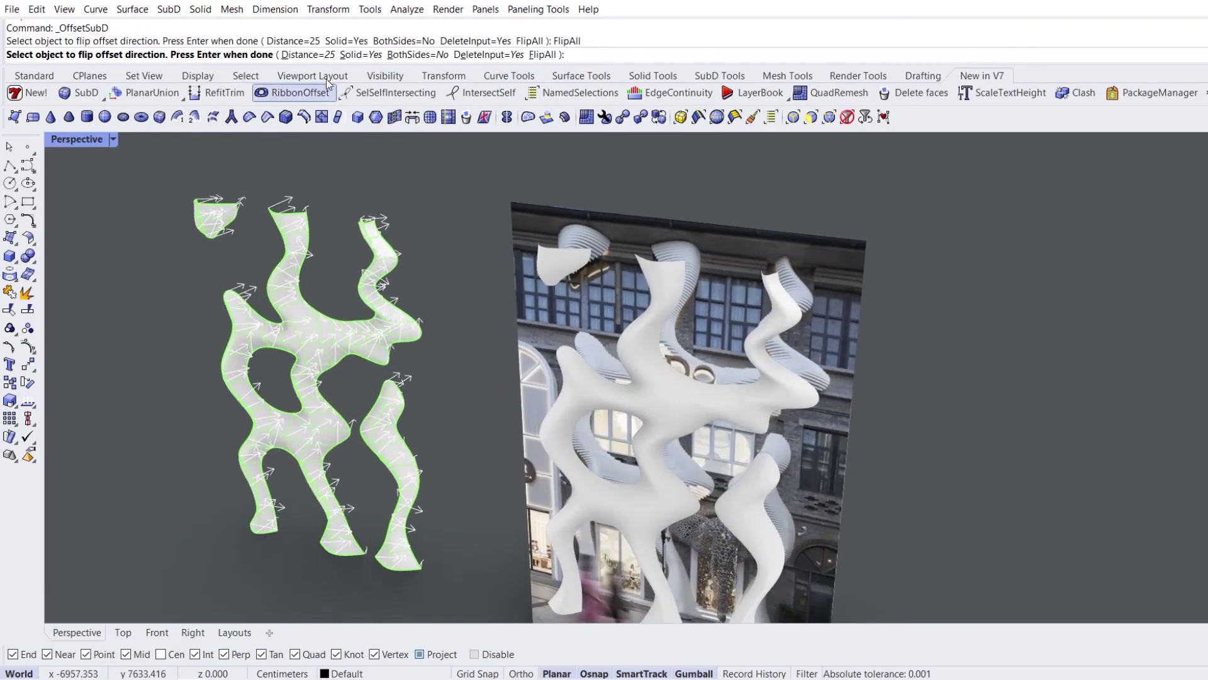
Set the SubD offset distance to 25 cm and complete the solid thickening of the three copied pieces.
click(314, 56)
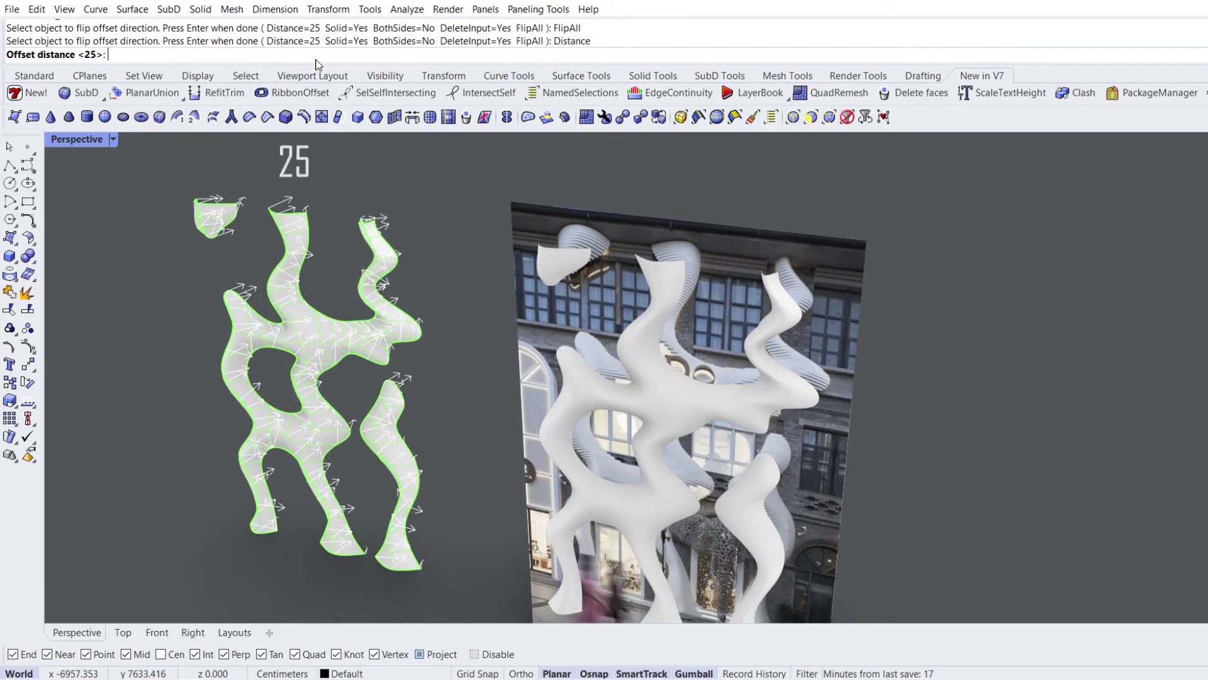
text(25)
key(Return)
scroll(246, 221, up, 5)
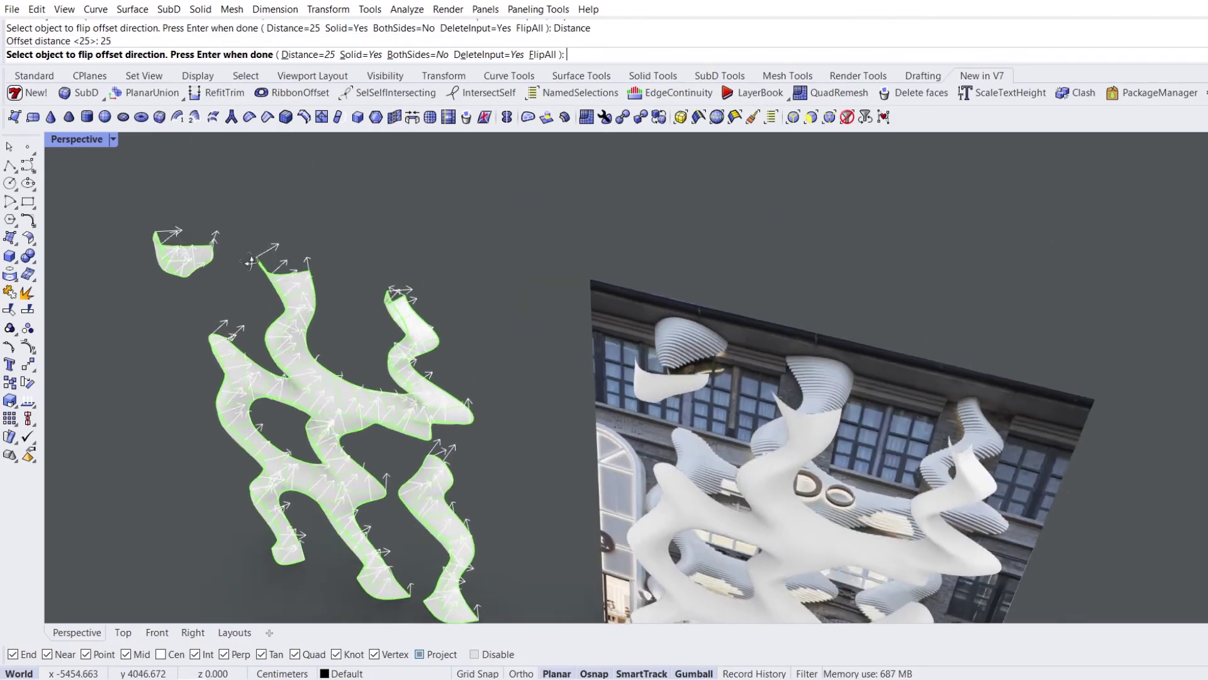
key(Return)
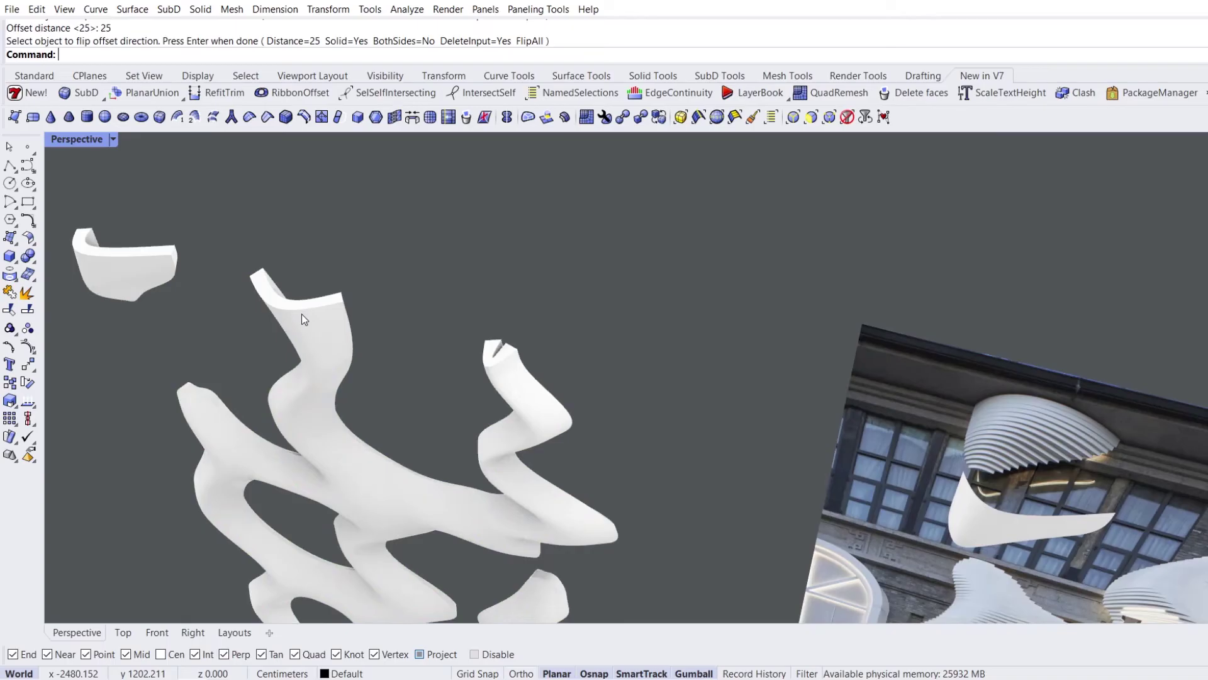
right_drag(302, 315, 355, 261)
scroll(355, 262, down, 7)
right_drag(361, 304, 389, 252)
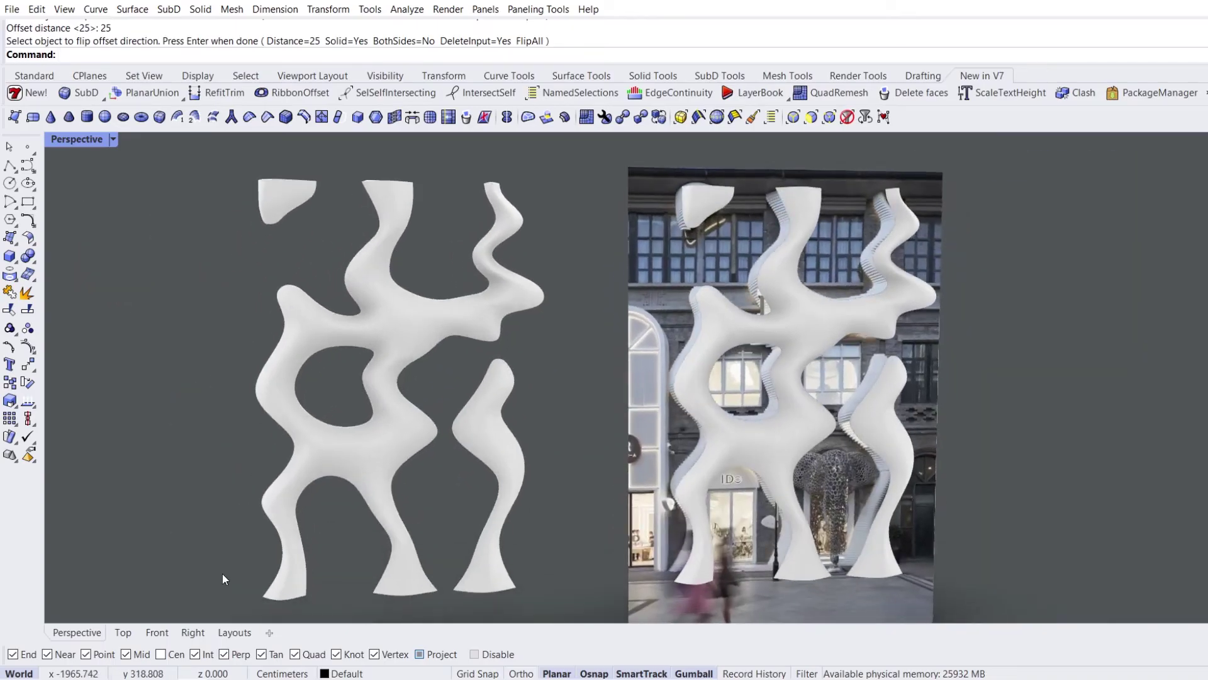
In the Front view, flatten the copied pieces' upper ends by scaling their top edges, faces and vertices vertically to one level.
click(157, 631)
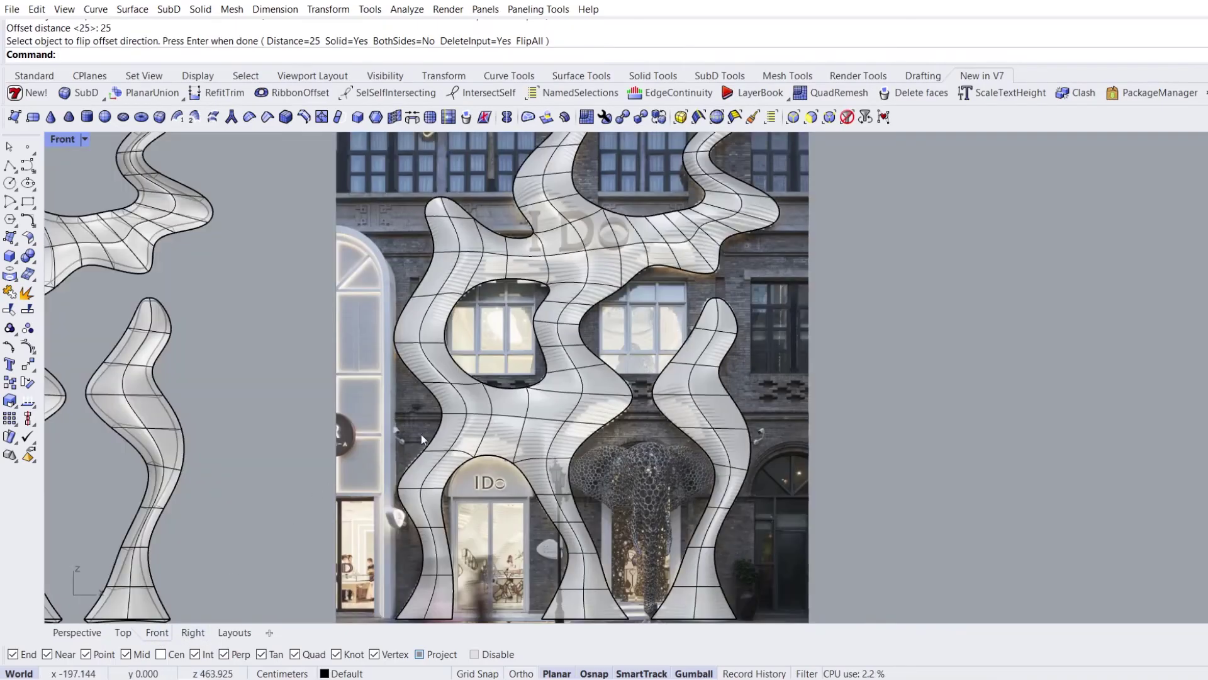
scroll(422, 434, down, 4)
right_drag(161, 253, 396, 314)
scroll(328, 209, up, 8)
drag(183, 221, 756, 286)
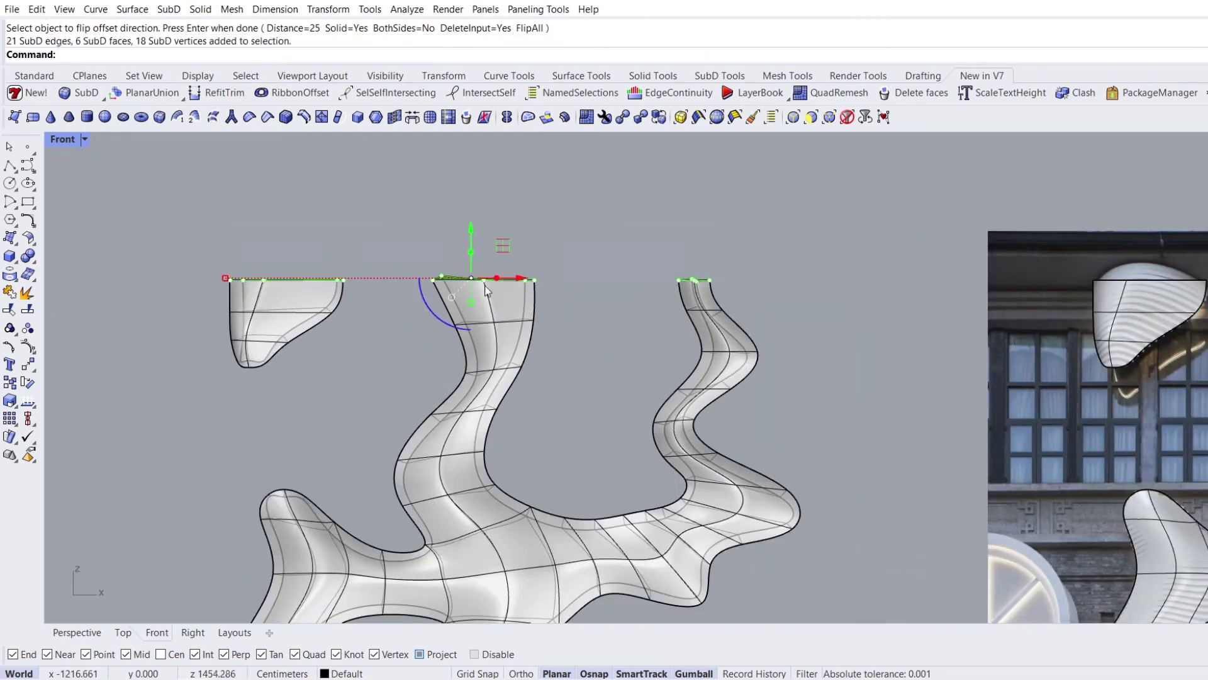
scroll(485, 290, up, 3)
drag(486, 314, 491, 271)
Flatten the lower ends of the copied columns' legs by scaling their bottom edges, faces and vertices vertically to one level.
scroll(505, 195, down, 13)
right_drag(493, 457, 458, 314)
scroll(459, 454, up, 6)
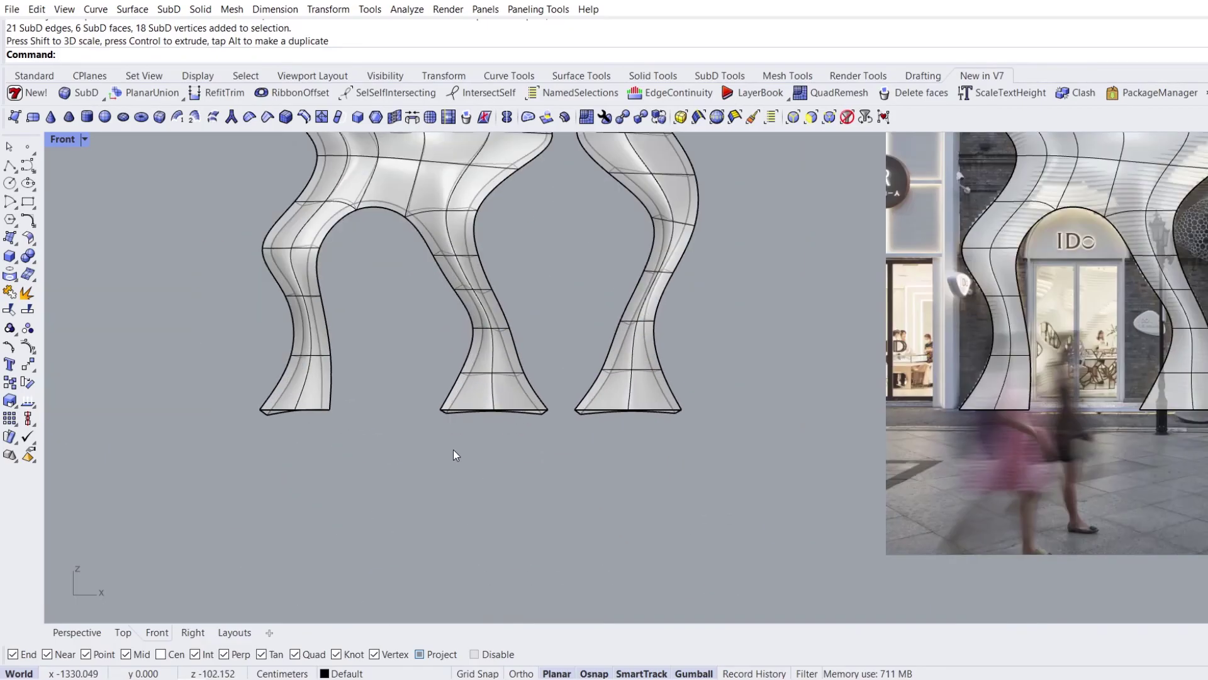
scroll(453, 449, up, 2)
drag(156, 452, 752, 379)
drag(474, 442, 474, 406)
scroll(526, 467, down, 2)
key(Escape)
scroll(451, 412, down, 3)
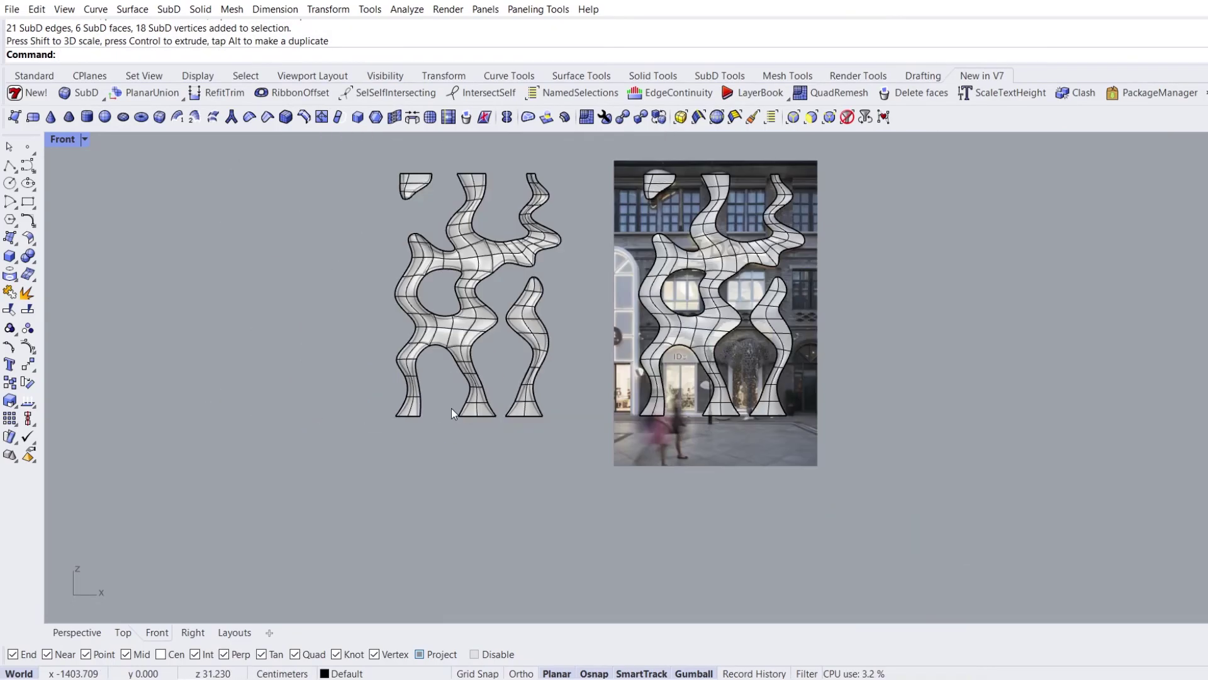
Contour the three thickened SubD pieces with horizontal planes spaced 10 cm apart, running vertically from their base.
scroll(441, 352, up, 3)
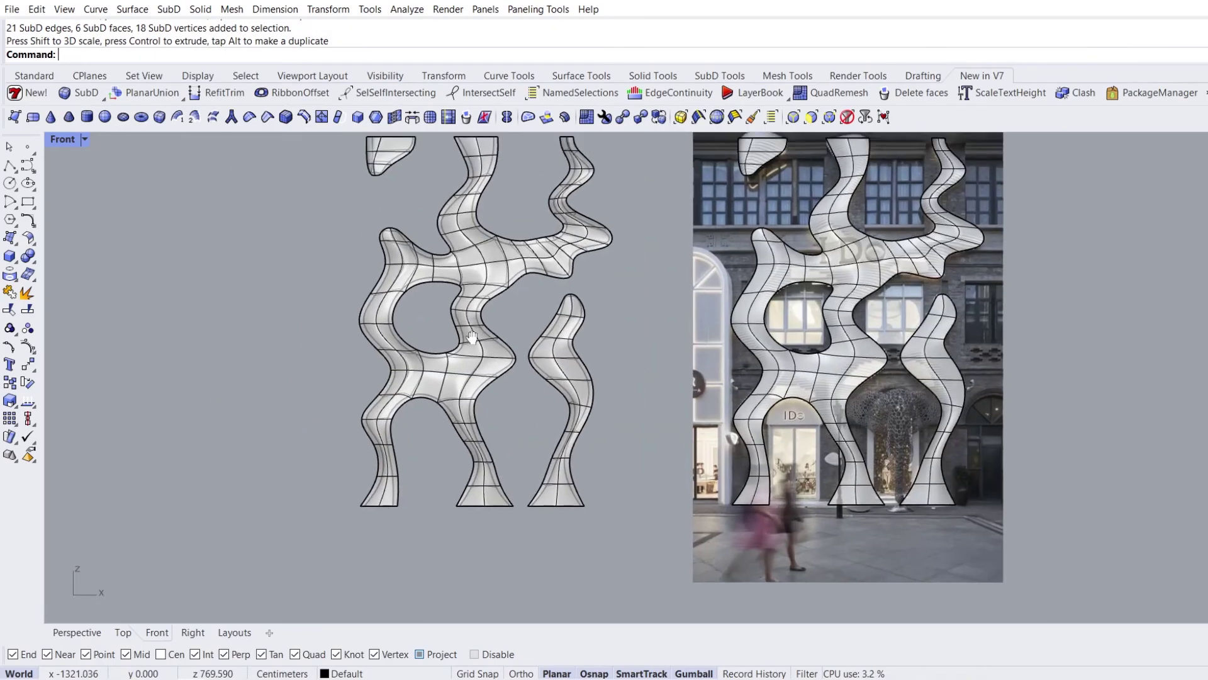
drag(639, 177, 294, 583)
text(Coto)
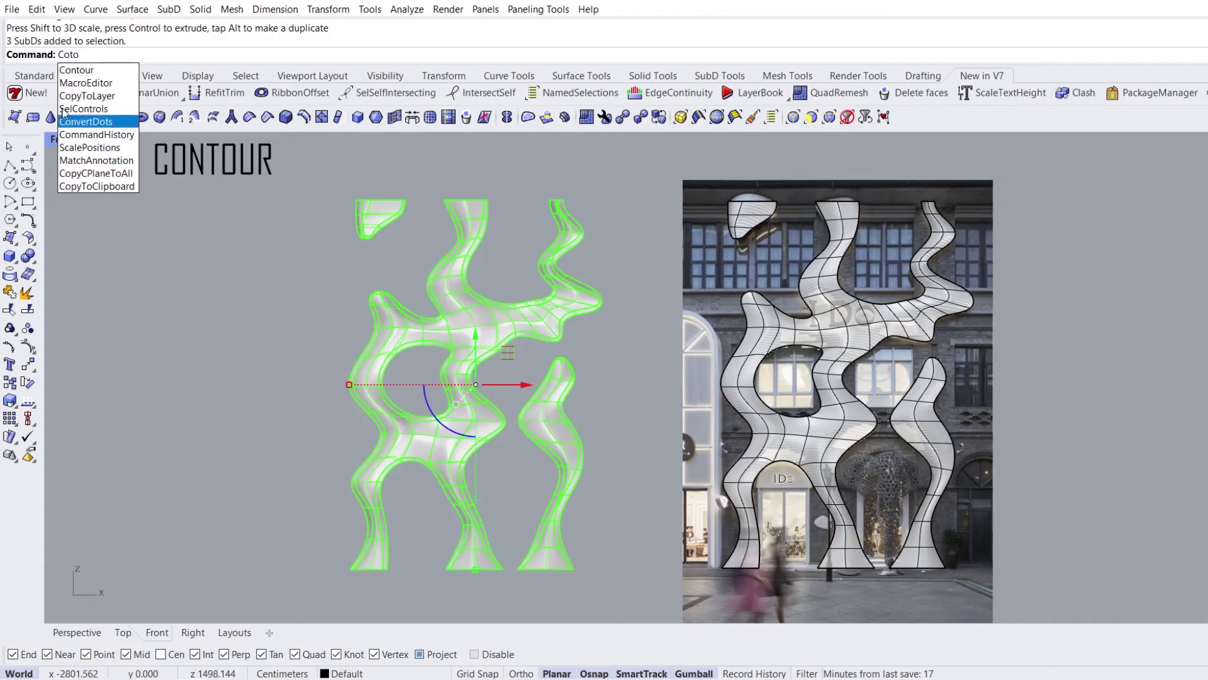
click(74, 70)
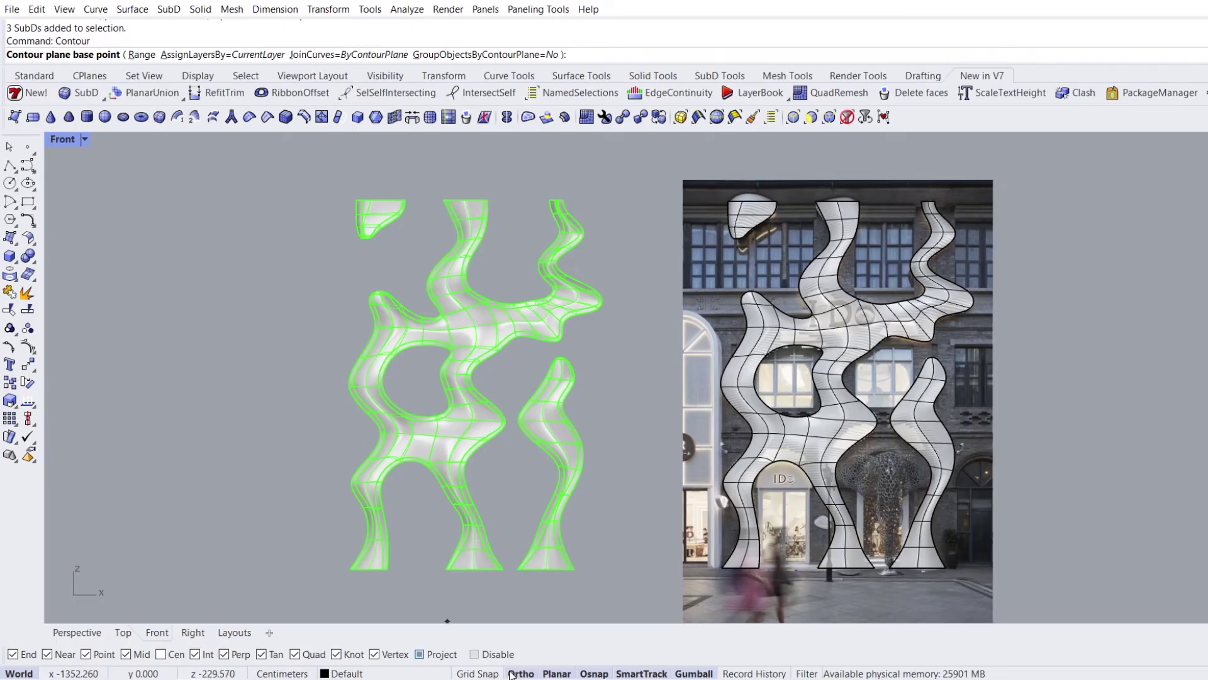
click(288, 565)
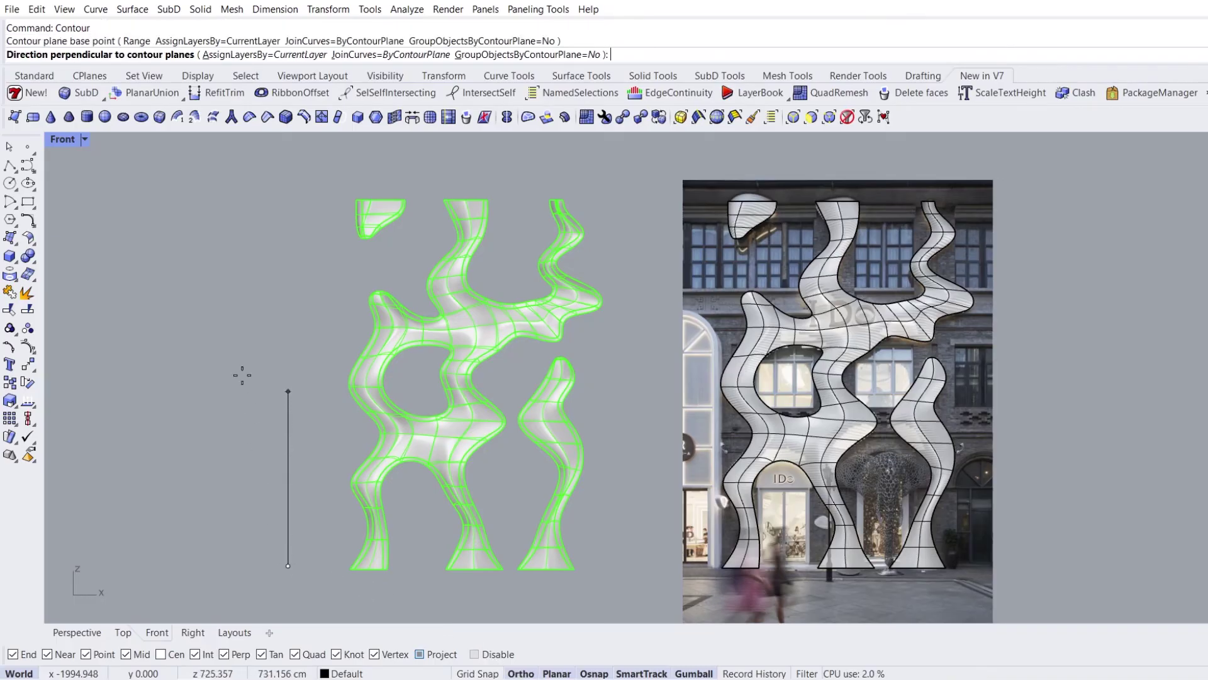
click(216, 244)
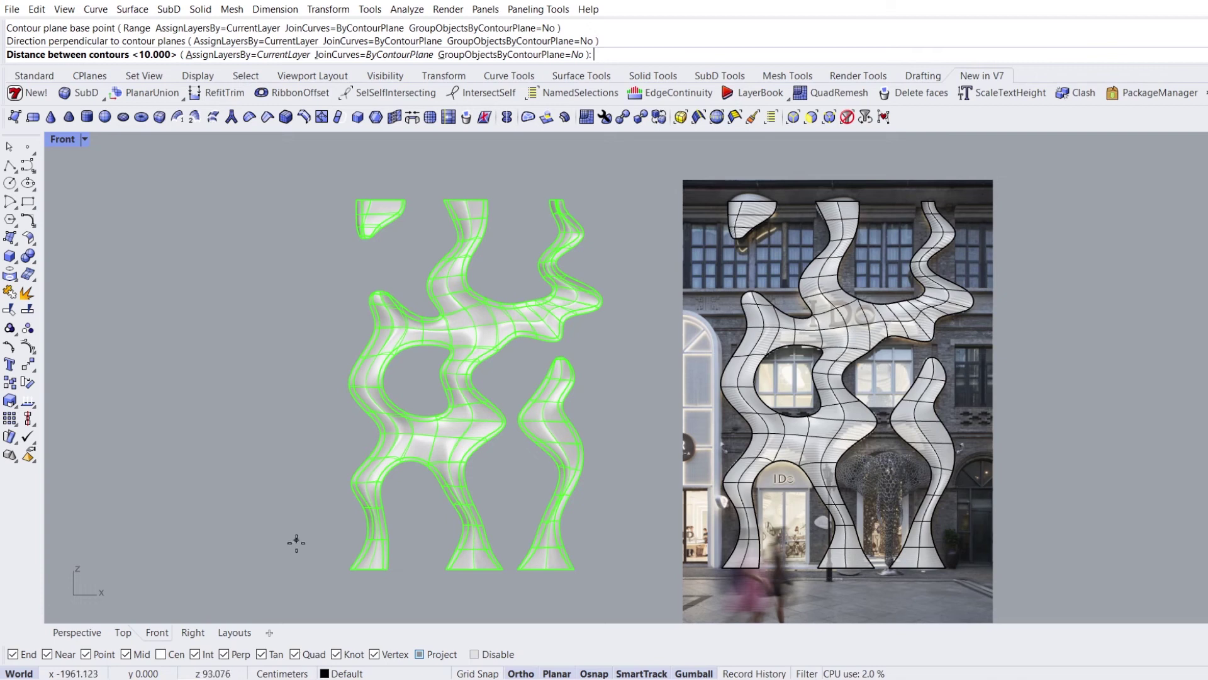
click(298, 561)
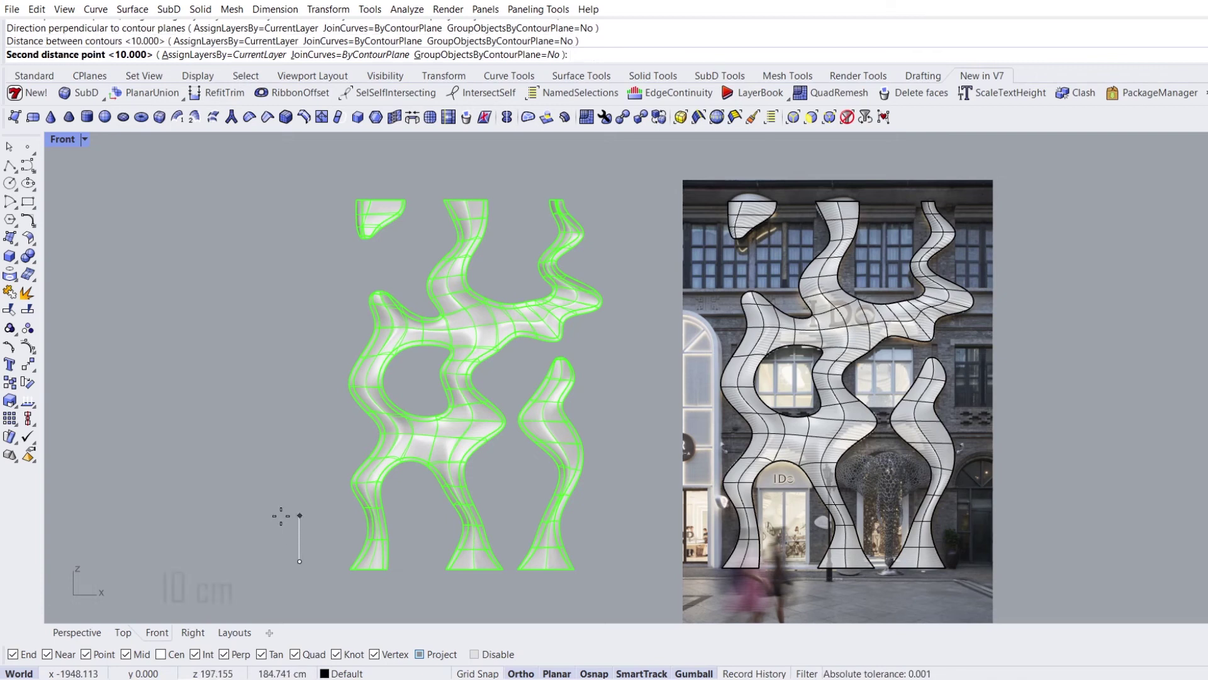
text(10)
key(Return)
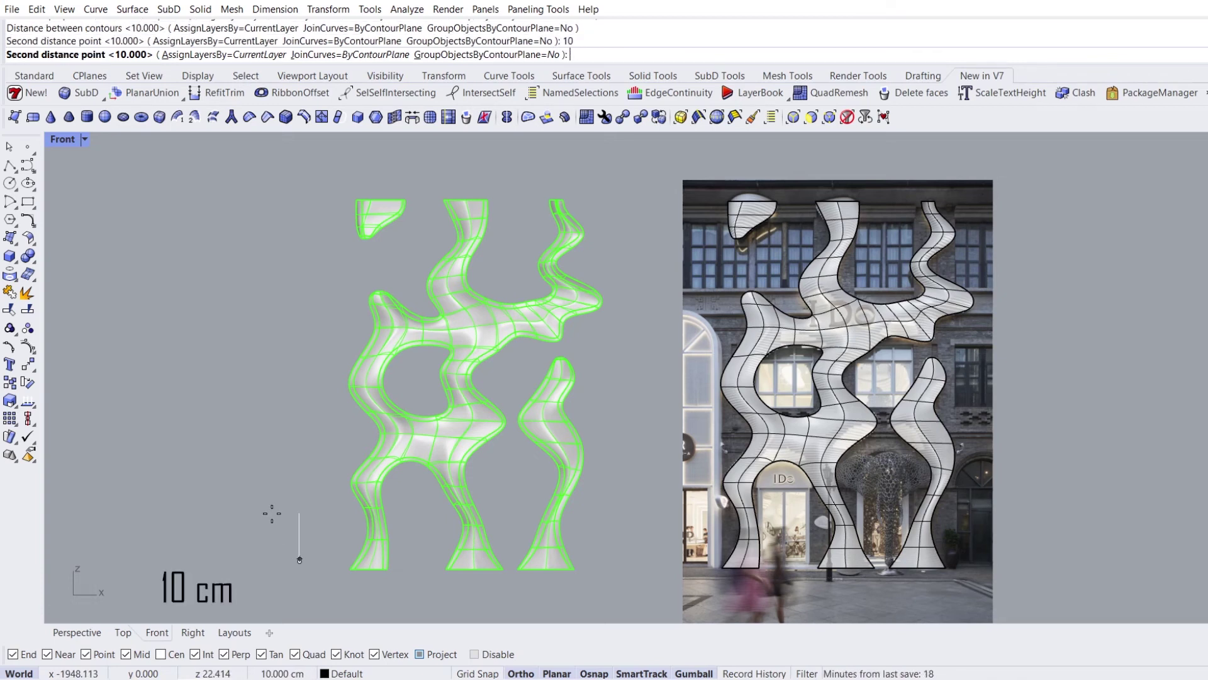
key(Return)
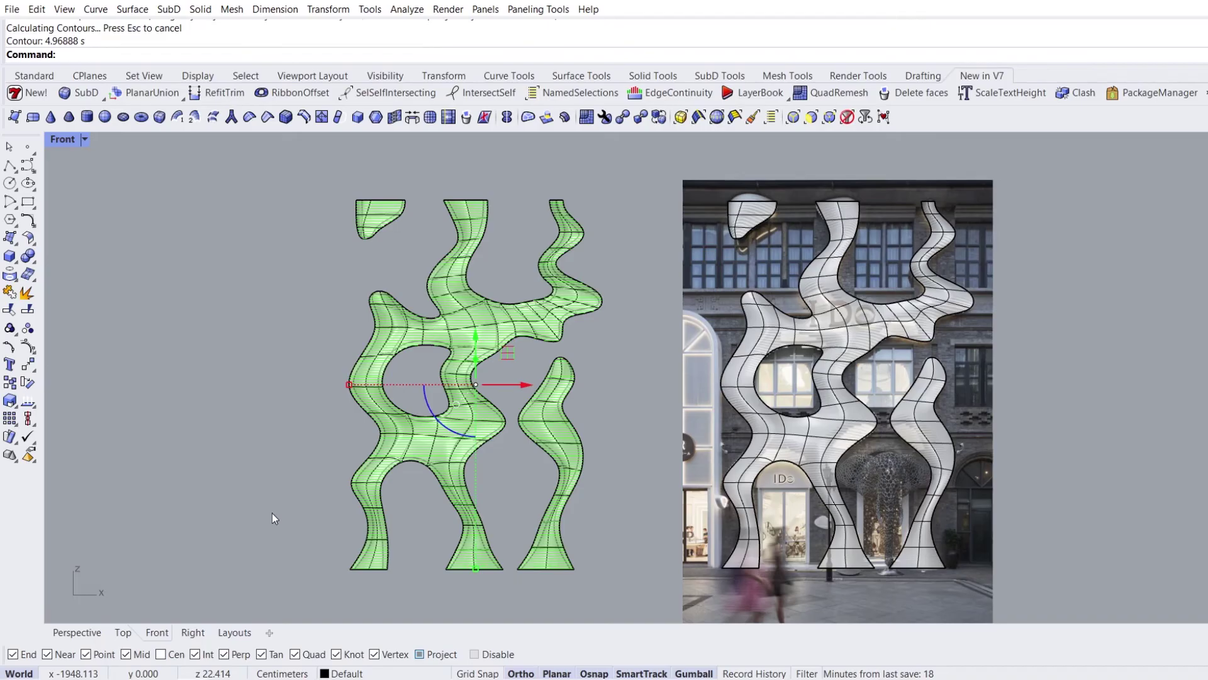
Lock the new contour curves and delete the three thickened SubD pieces beneath them.
click(386, 75)
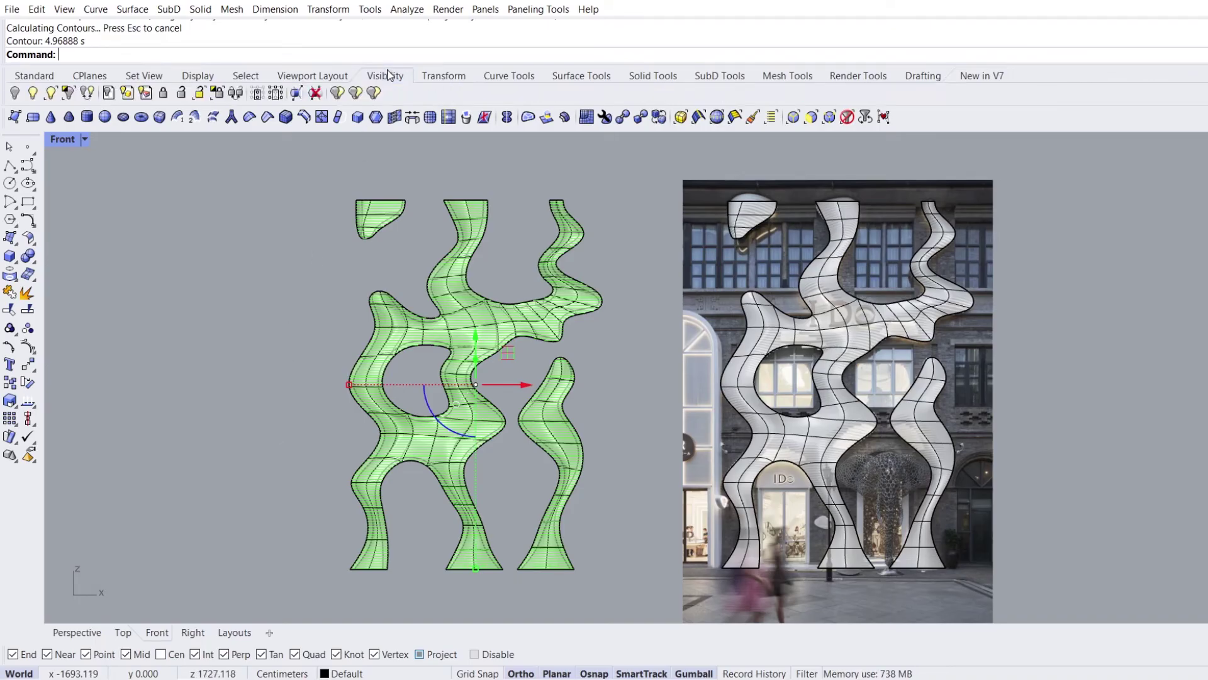
click(165, 94)
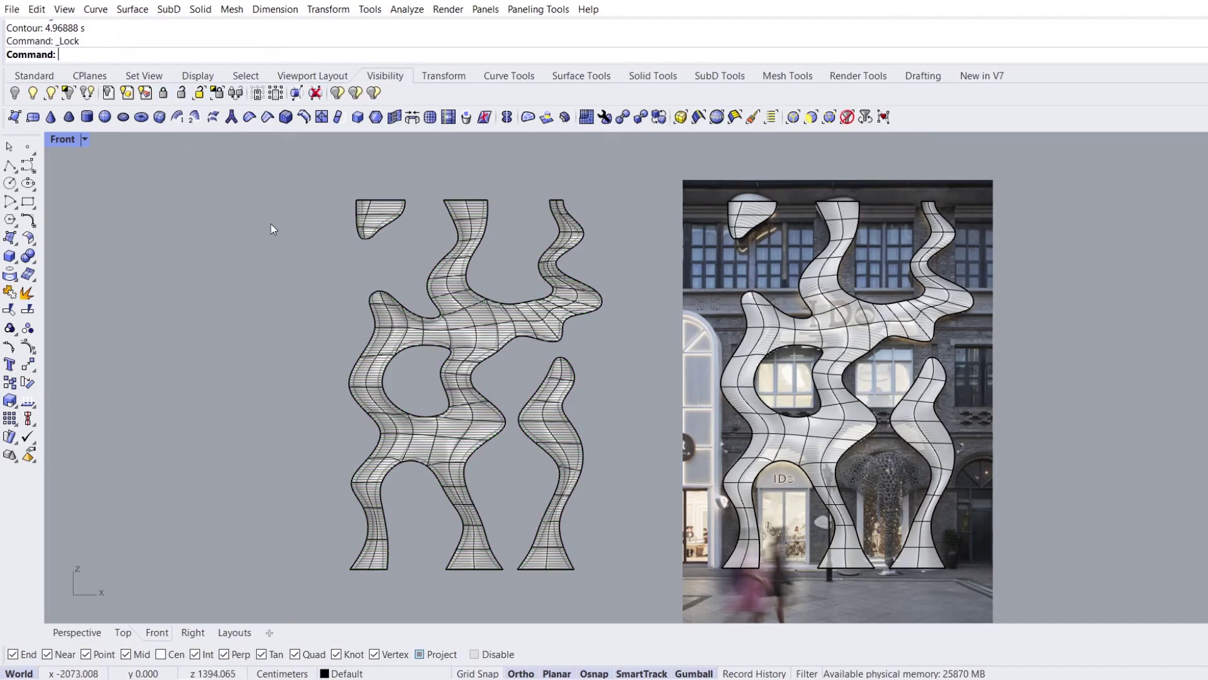
drag(608, 182, 304, 554)
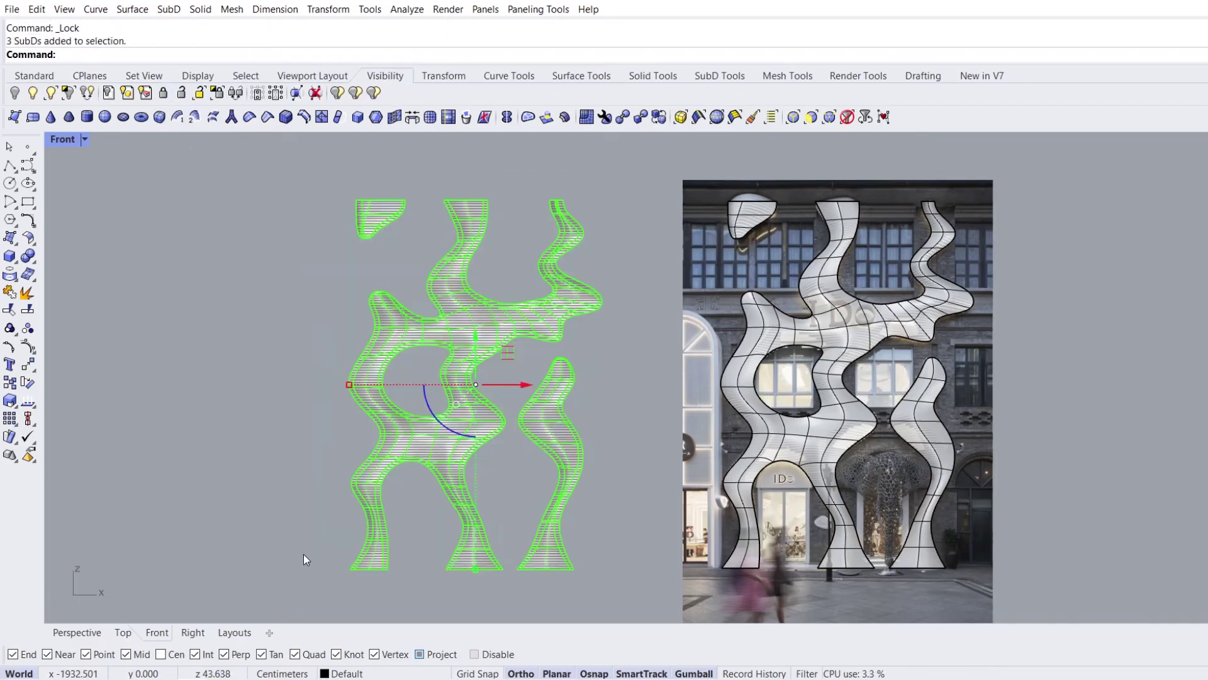
key(Delete)
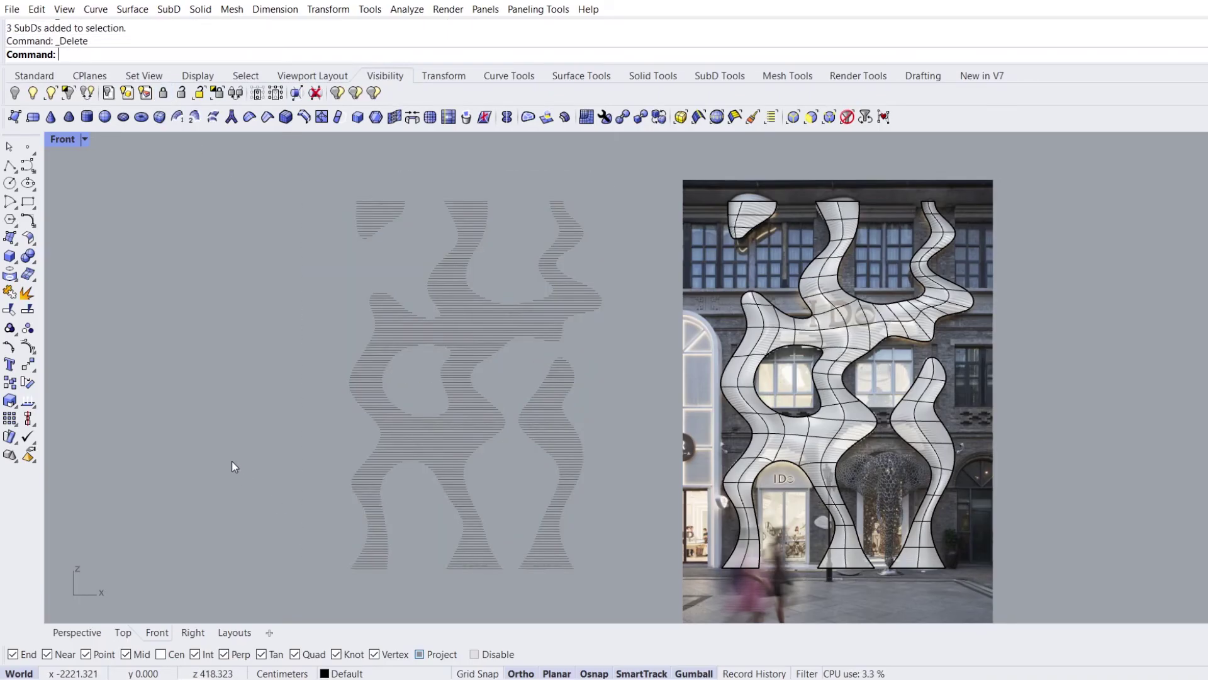
Unlock the contour curves and extrude them all 10 cm vertically upwards as solids.
click(182, 94)
drag(297, 181, 621, 583)
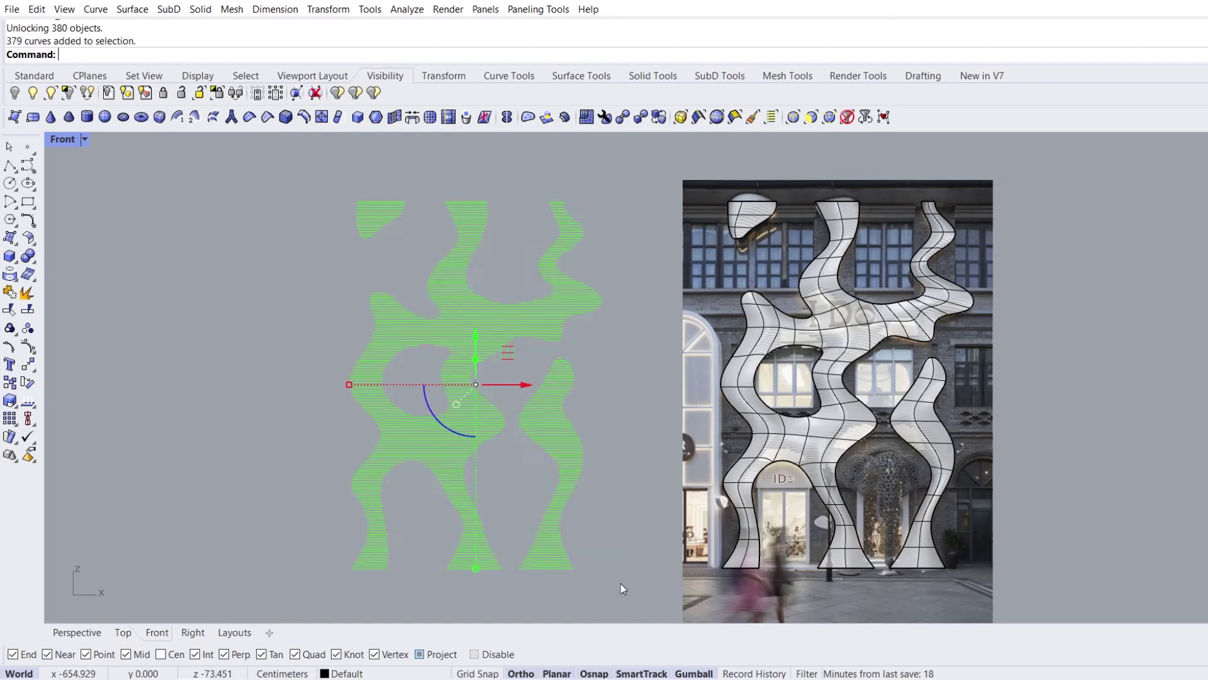
click(18, 263)
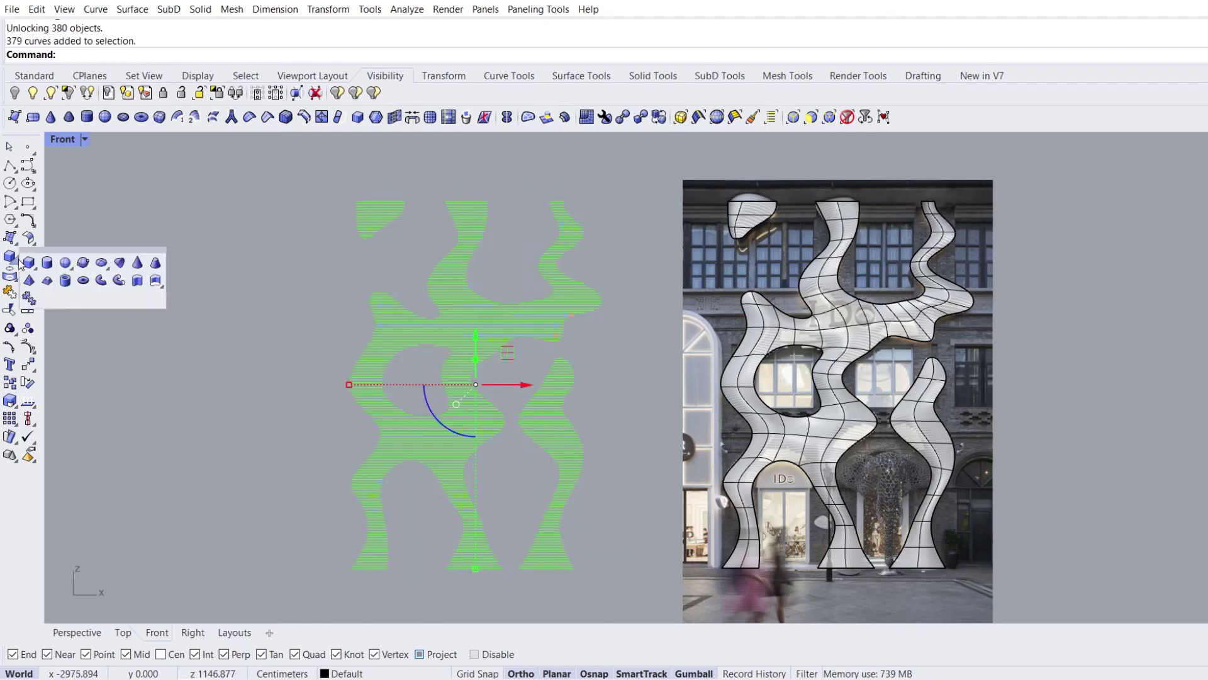
click(138, 283)
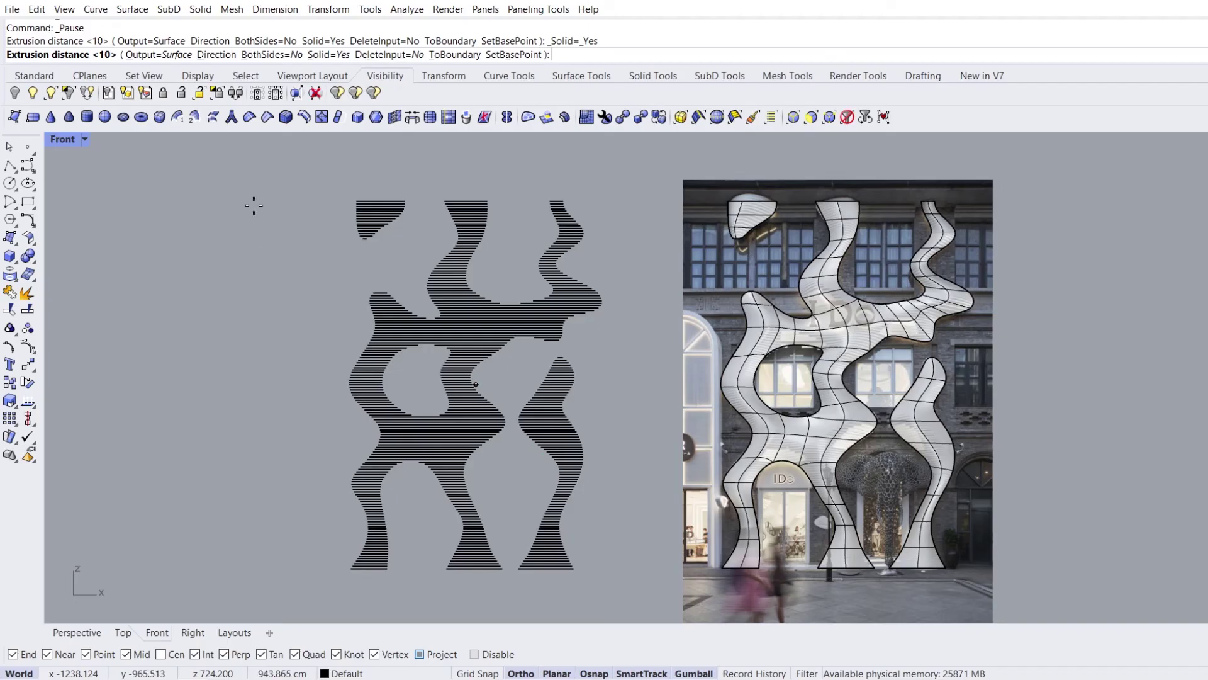
click(216, 55)
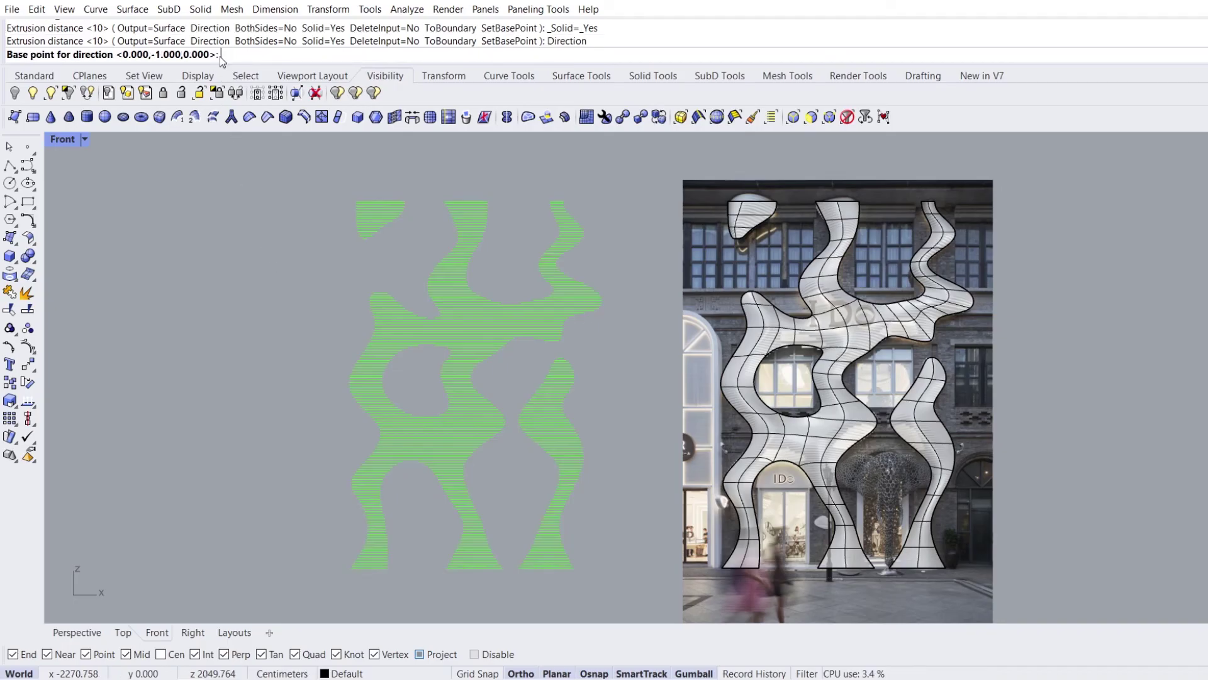
click(277, 500)
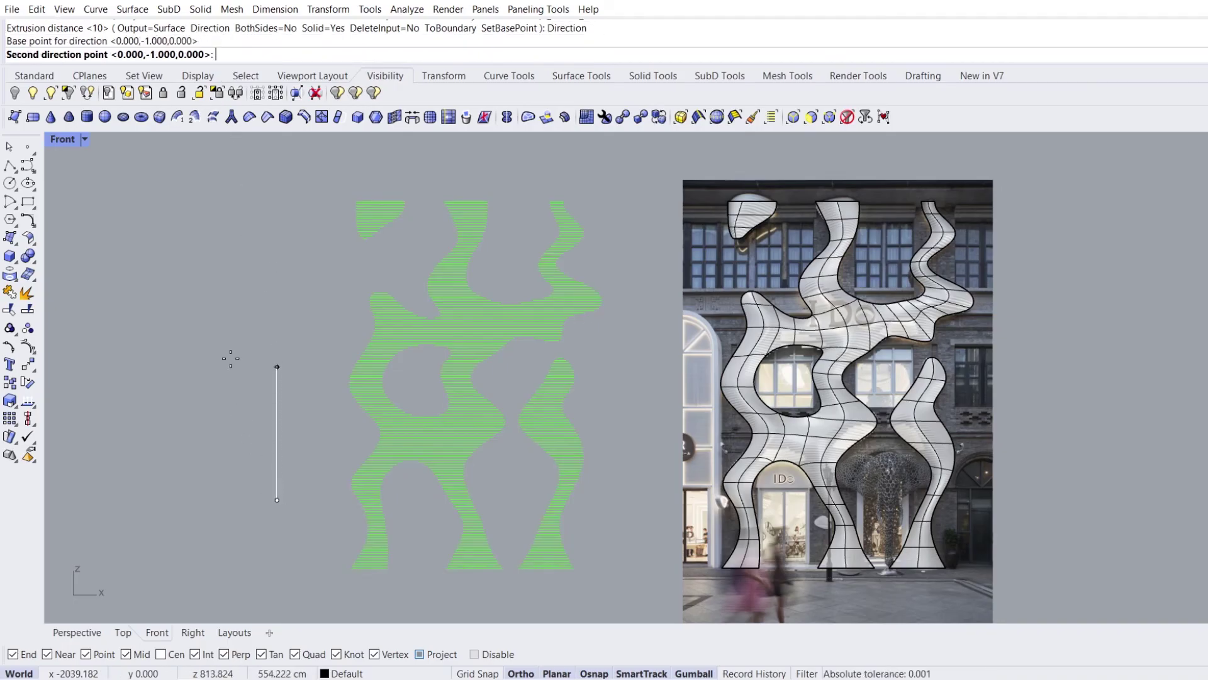
click(225, 329)
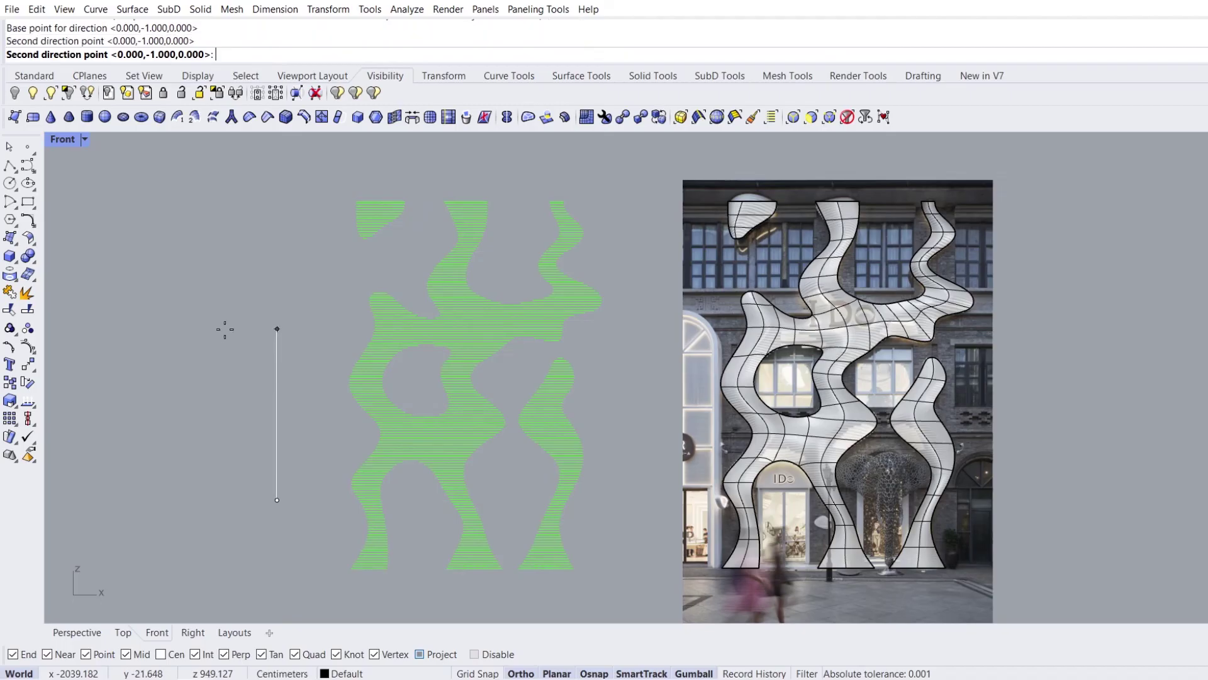
key(Return)
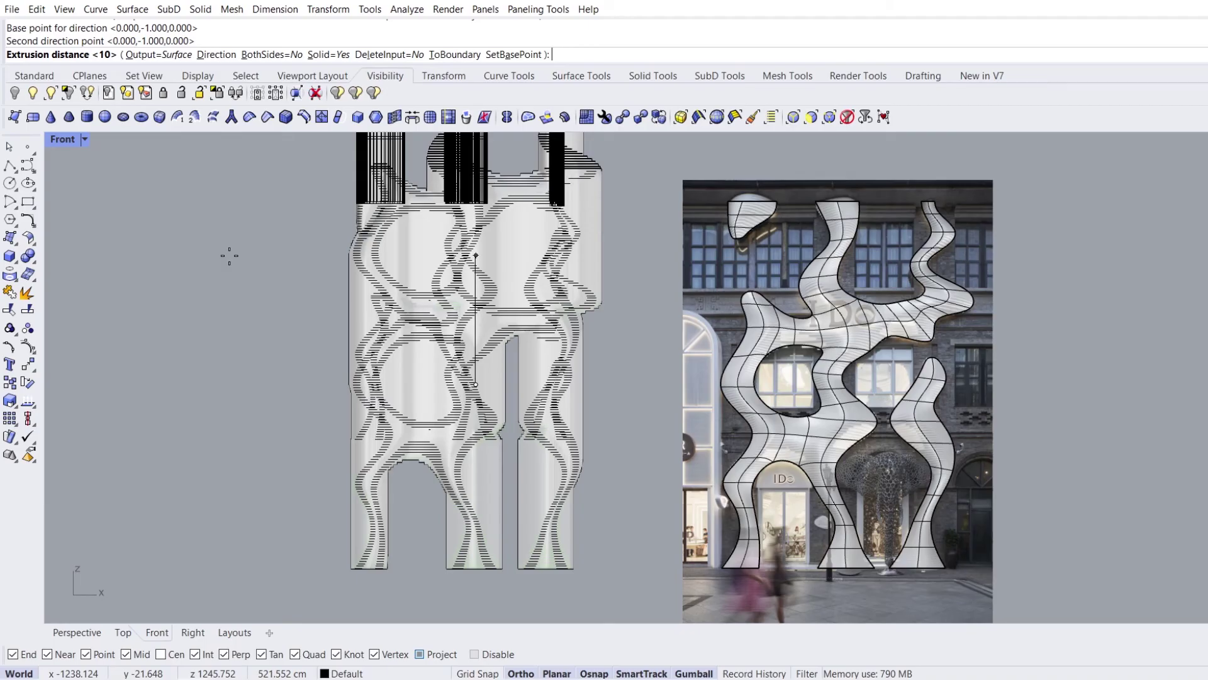
text(10)
key(Return)
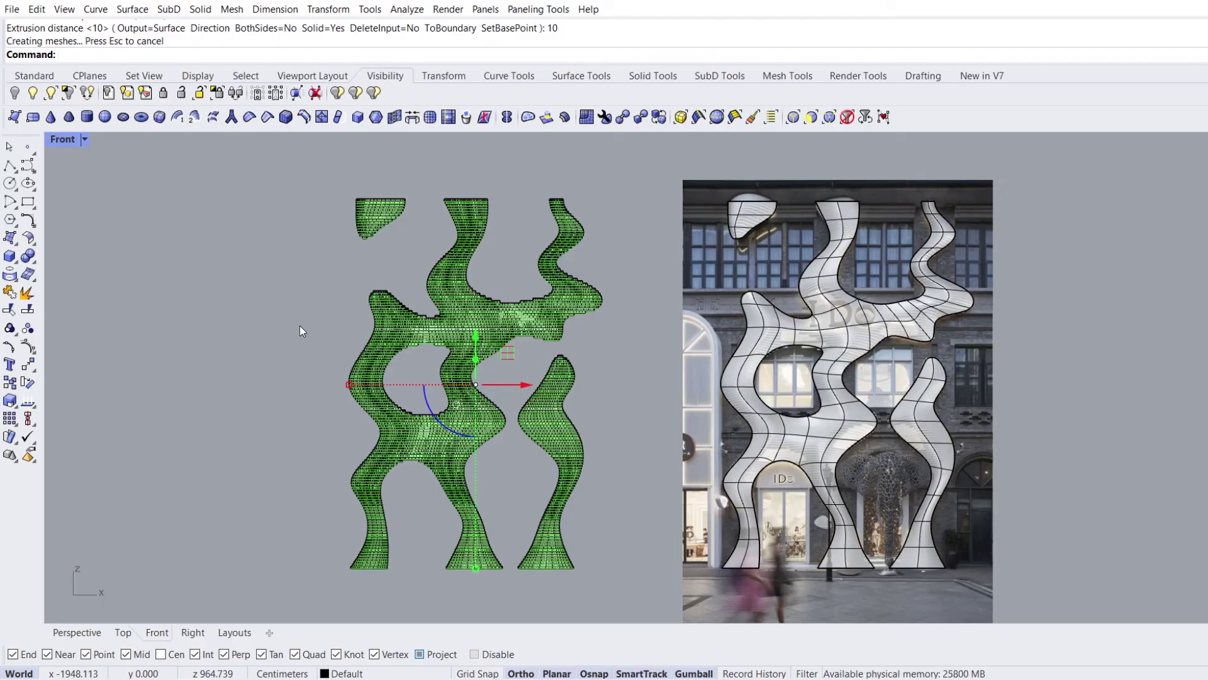
Delete the original contour curves and set the Front view to the Rendered display mode.
key(Delete)
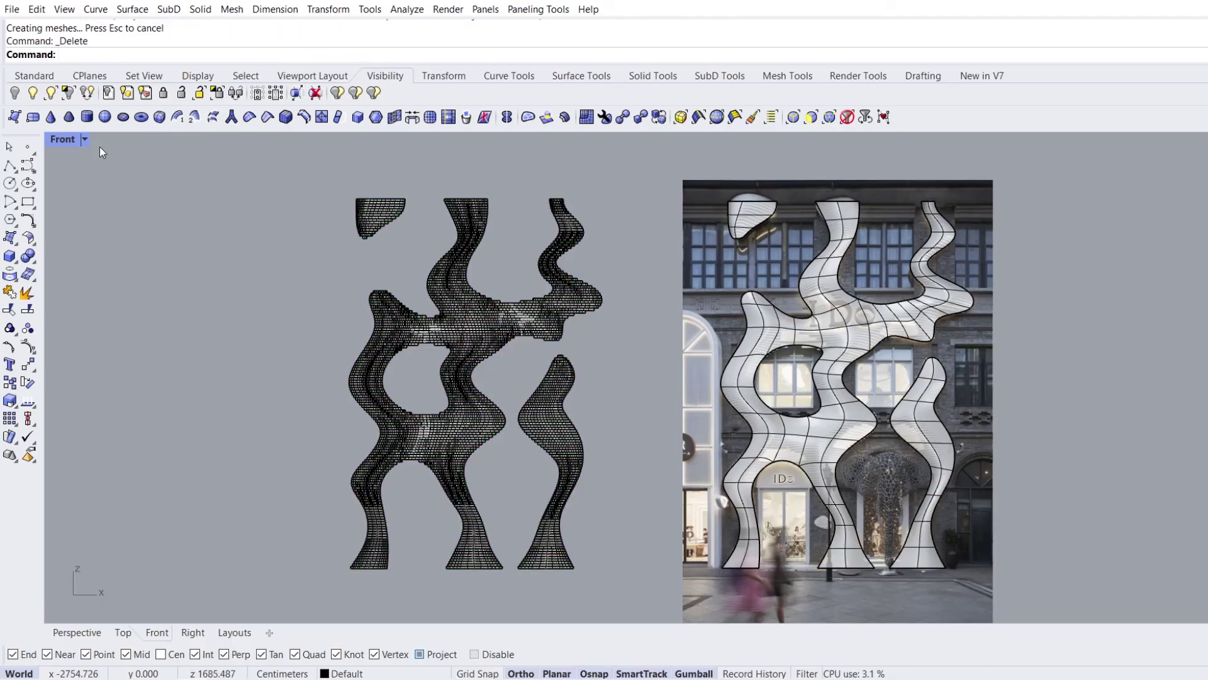
click(83, 139)
click(101, 223)
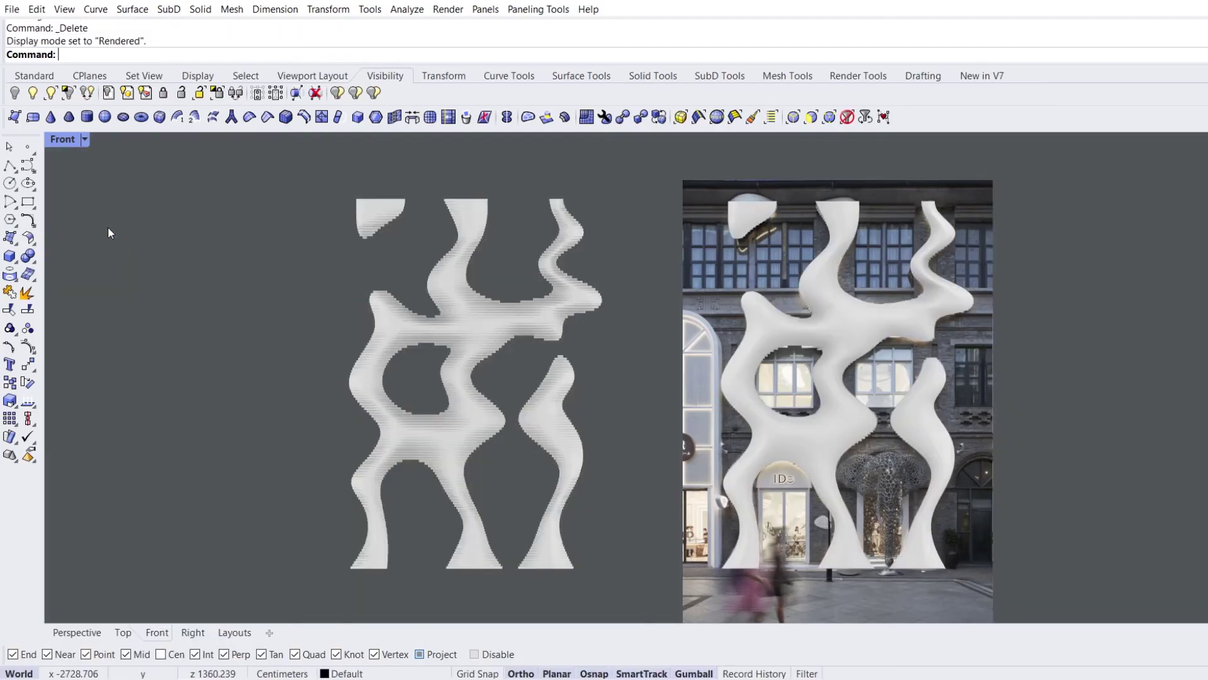
scroll(410, 398, up, 5)
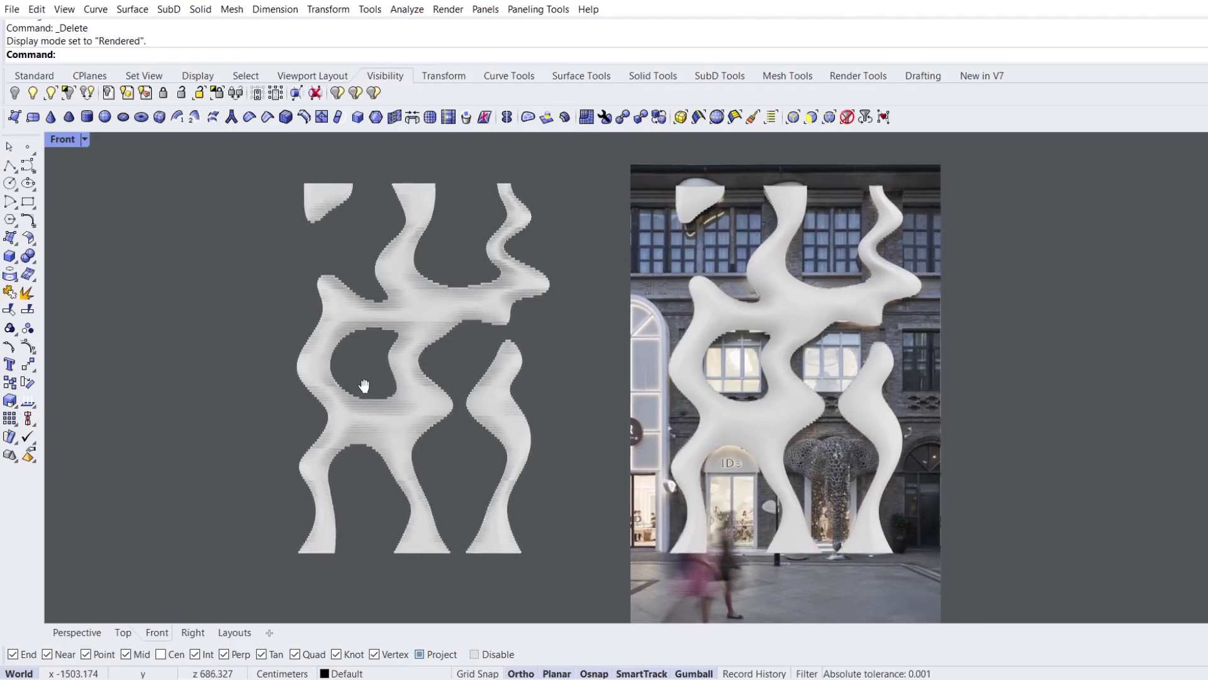
Switch to the Perspective view and move all the stacked contour extrusions onto Layer 01.
scroll(380, 413, up, 3)
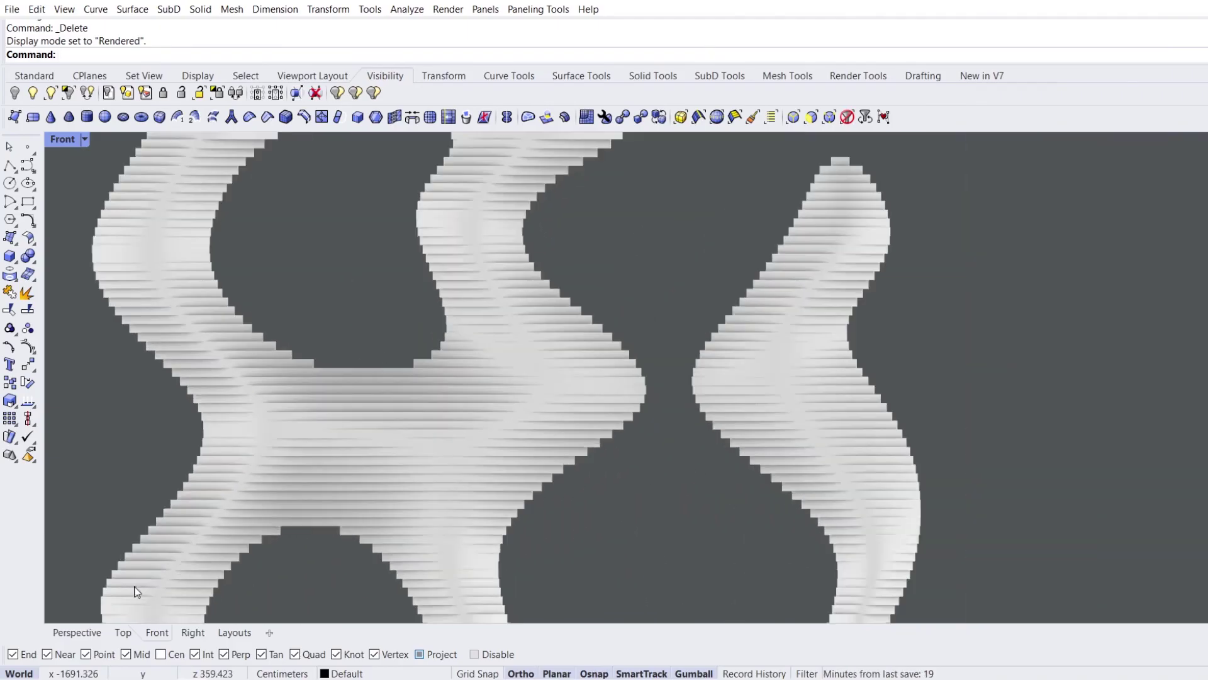
click(86, 634)
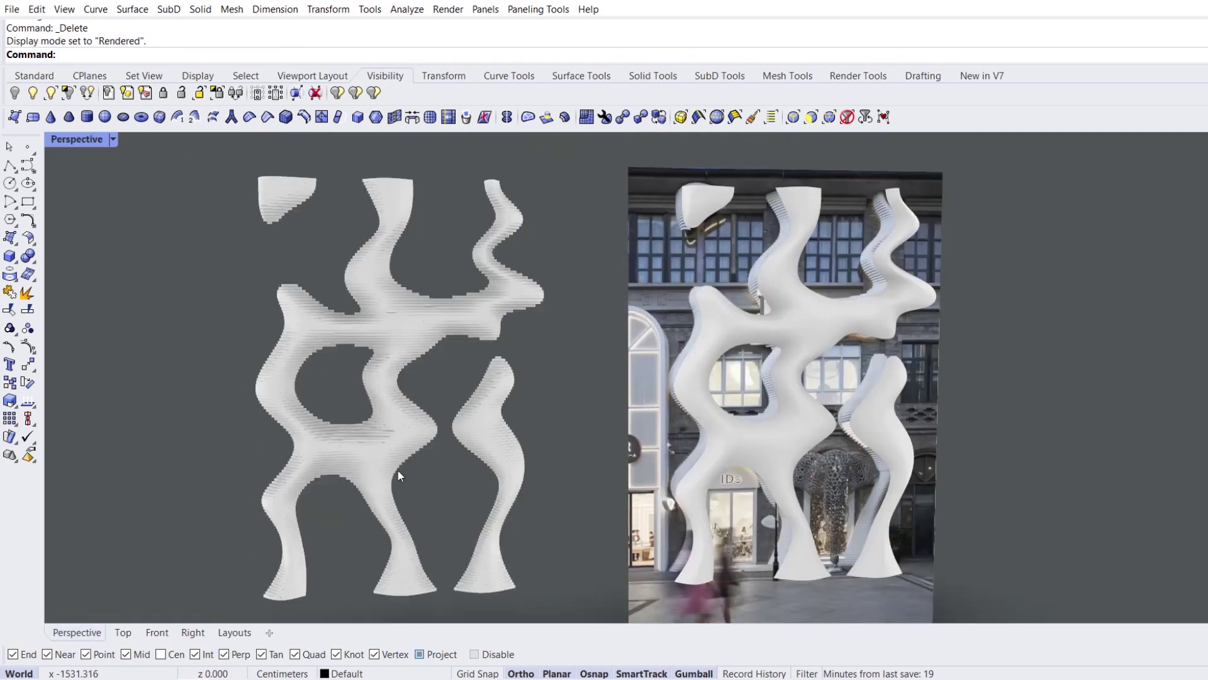
scroll(329, 417, up, 6)
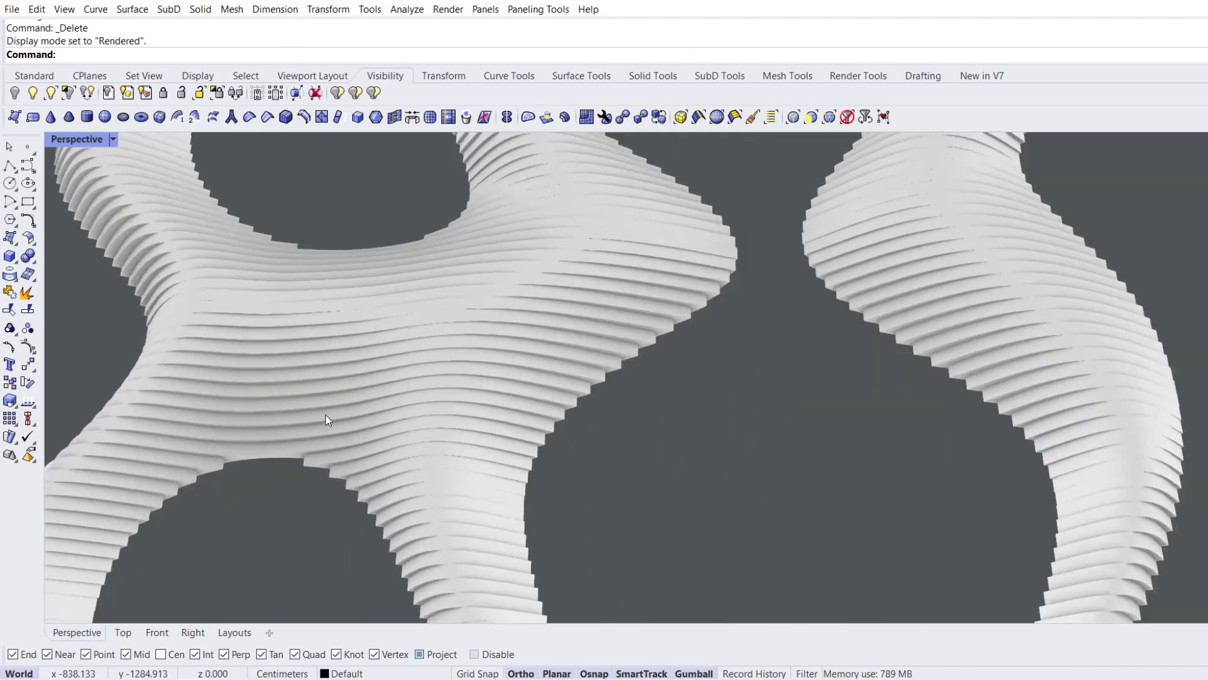
scroll(326, 415, up, 2)
scroll(381, 417, down, 6)
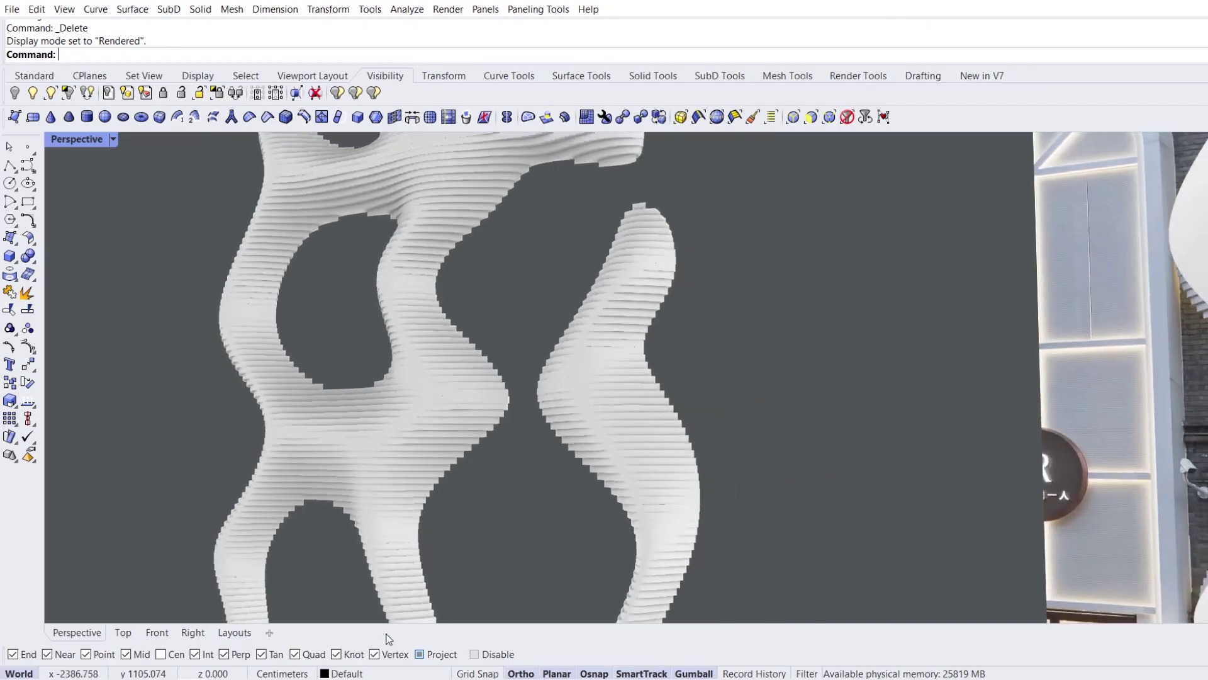
right_click(386, 670)
scroll(675, 394, down, 4)
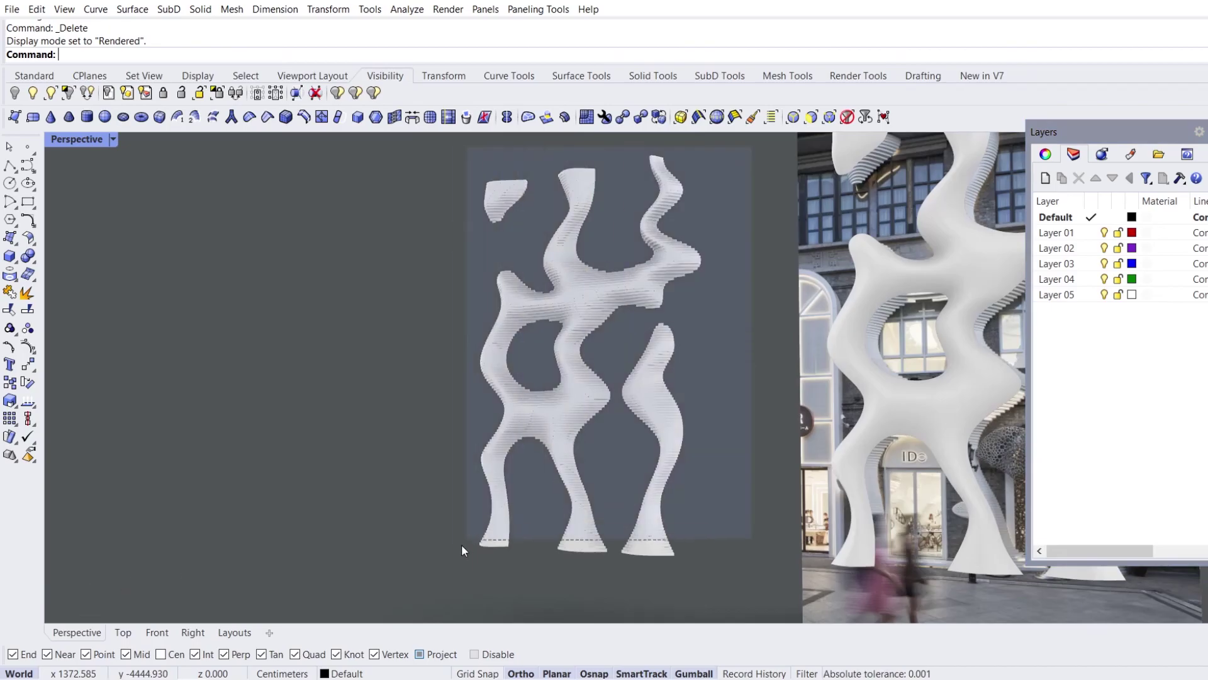
drag(437, 570, 749, 144)
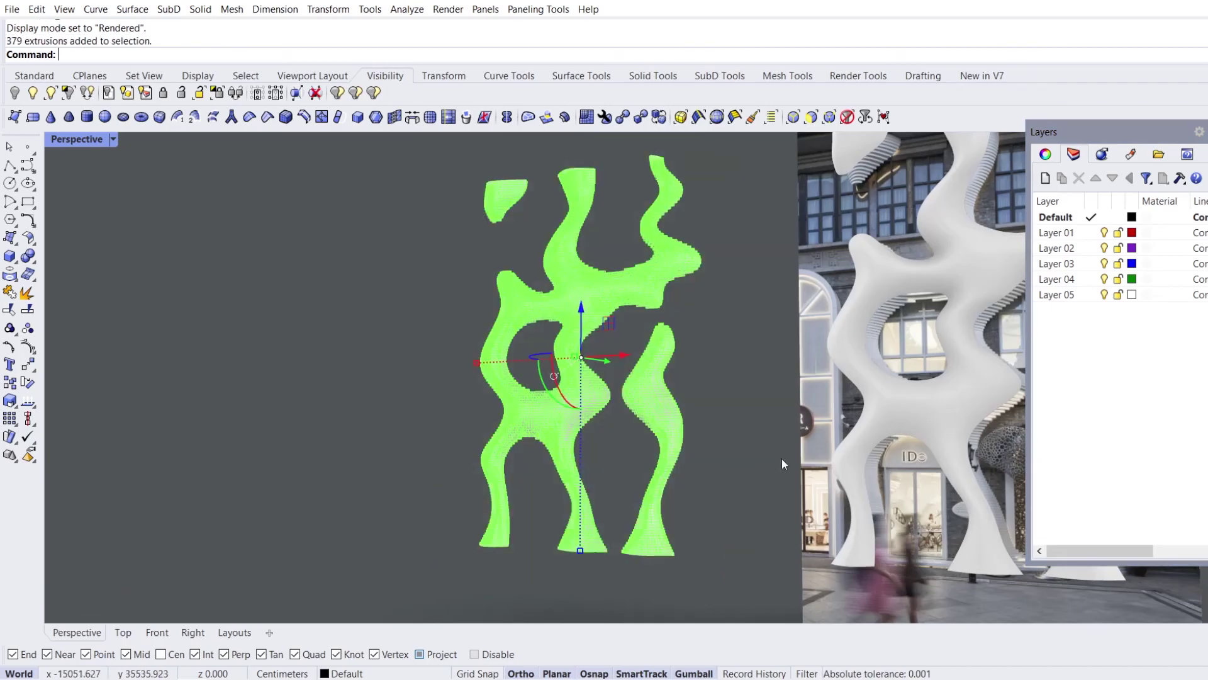
right_click(1059, 233)
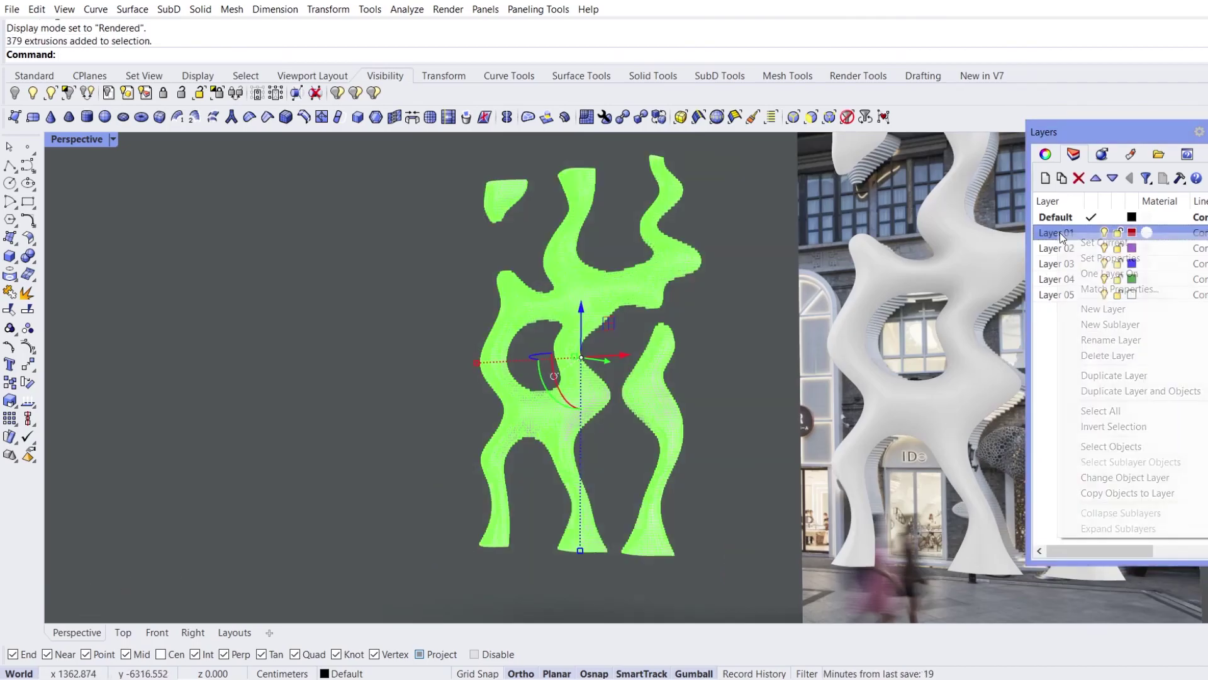
click(1101, 478)
Give Layer 01 a Plastic material with slightly reduced reflectivity, and clear the selection of extrusions.
click(1146, 233)
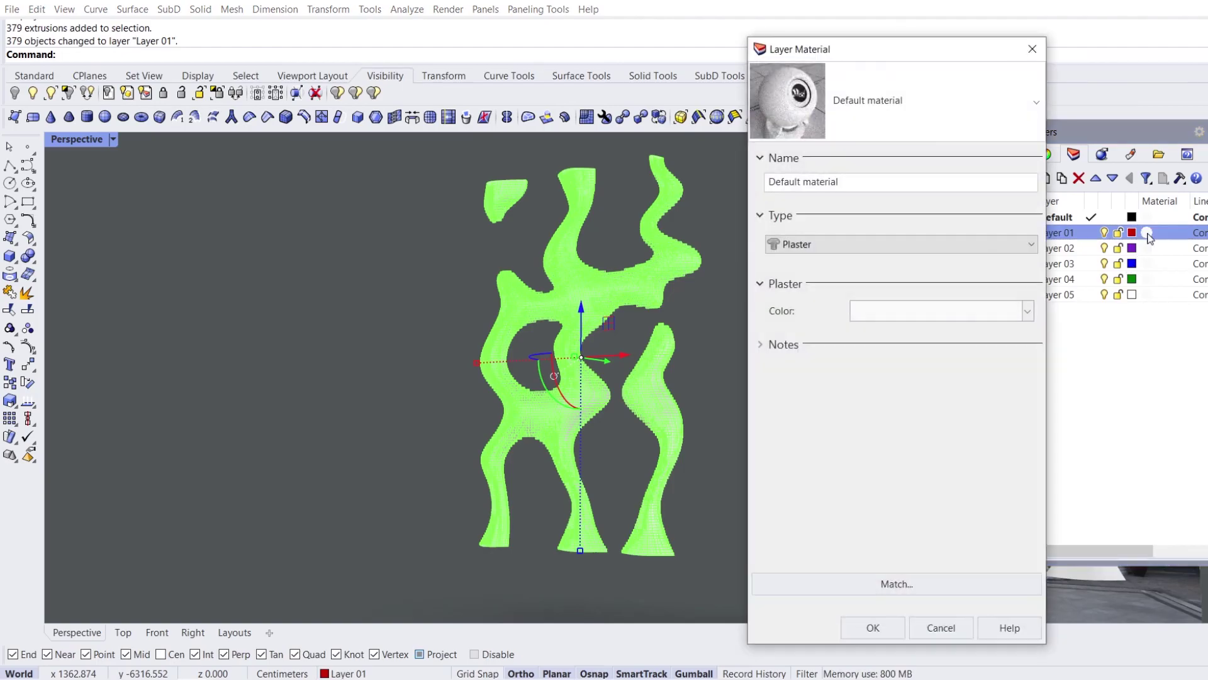
click(844, 246)
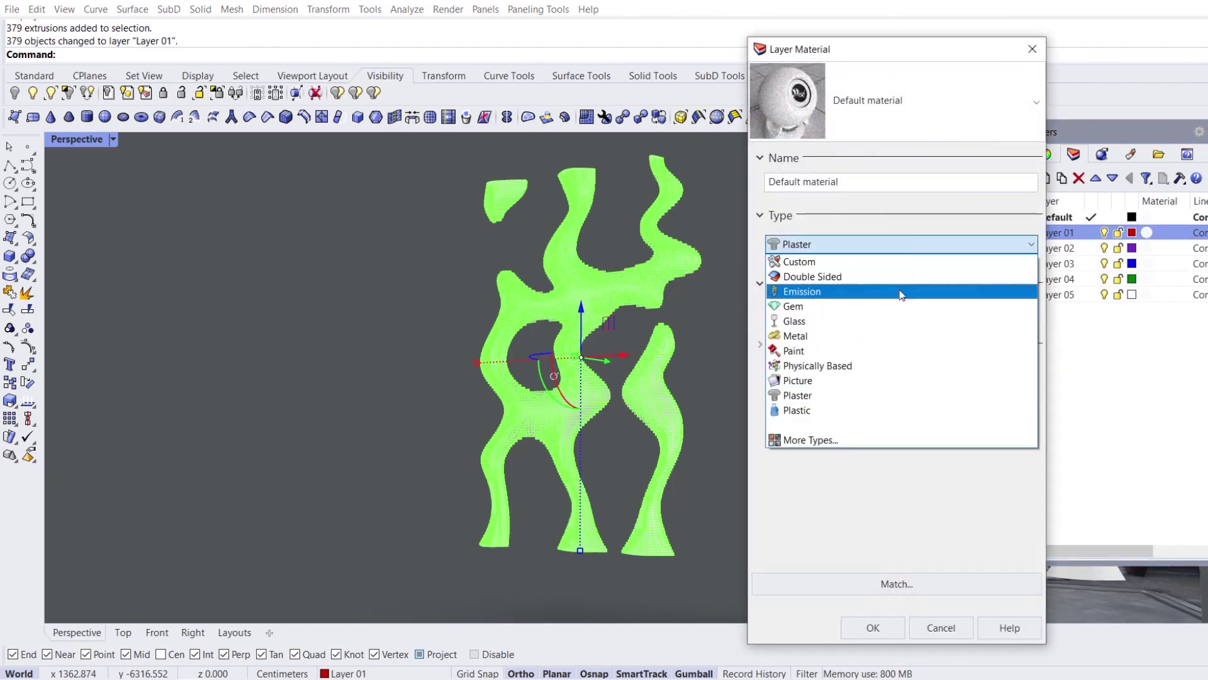
click(821, 410)
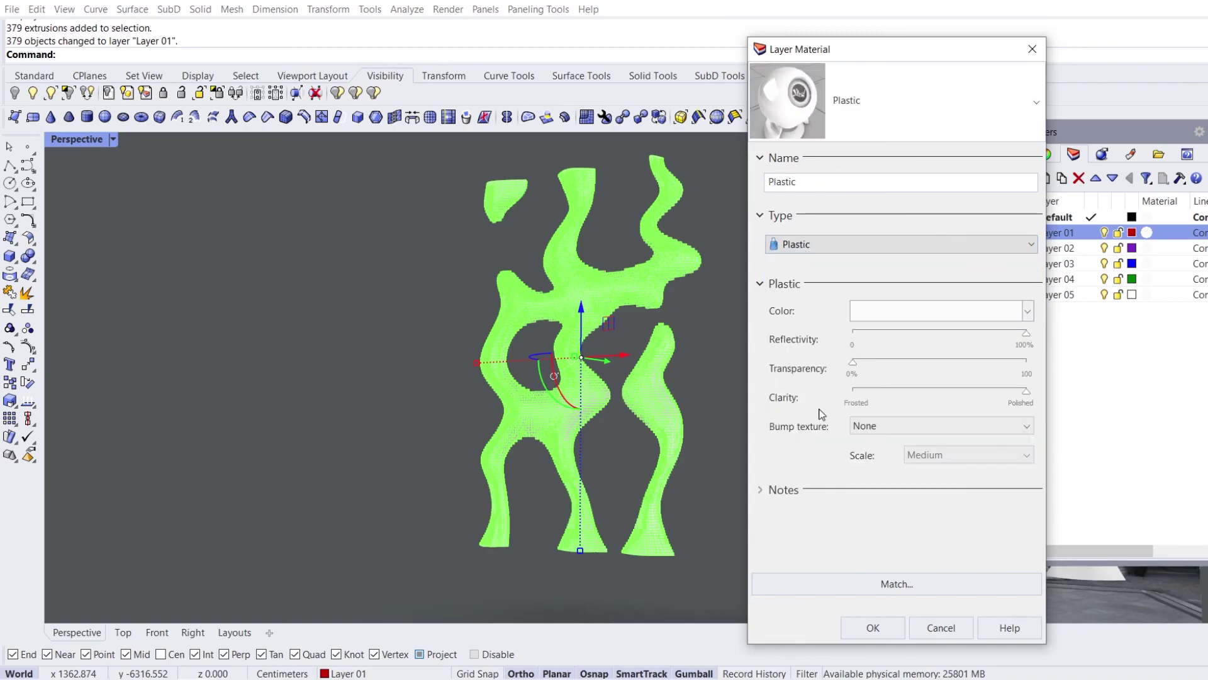
click(993, 338)
click(873, 628)
click(755, 441)
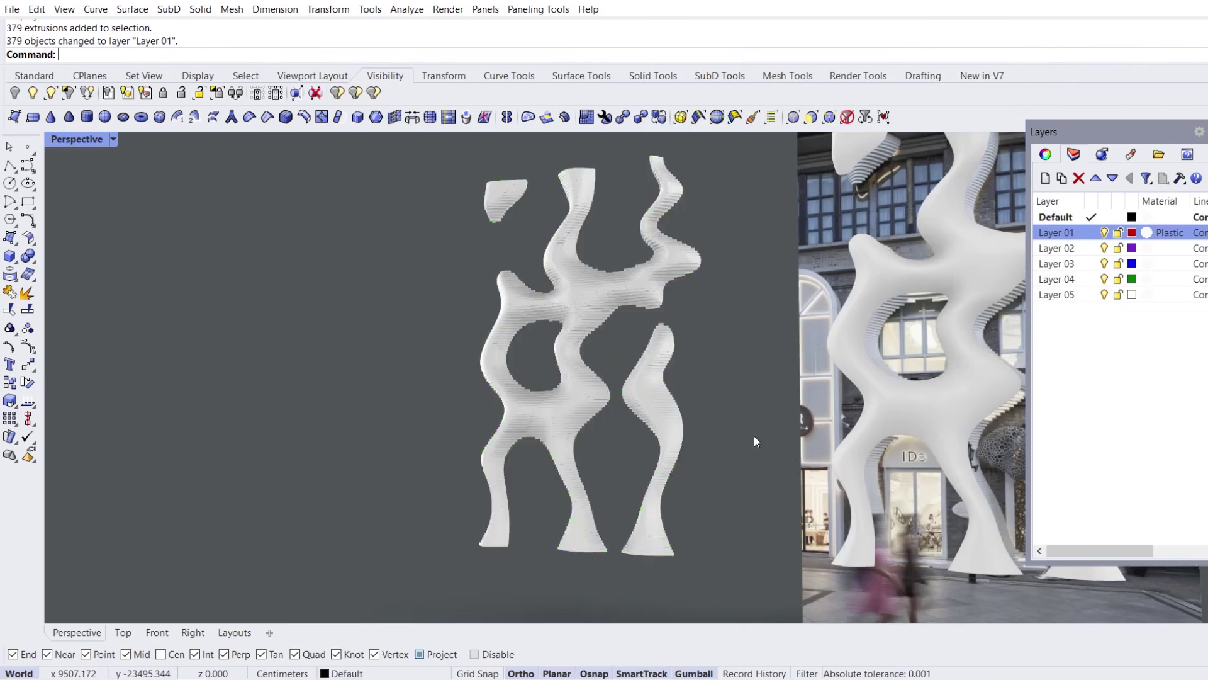
Move the facade reference picture along the X axis, clear of the smooth SubD columns.
scroll(545, 426, up, 10)
right_drag(550, 415, 541, 461)
scroll(598, 354, down, 12)
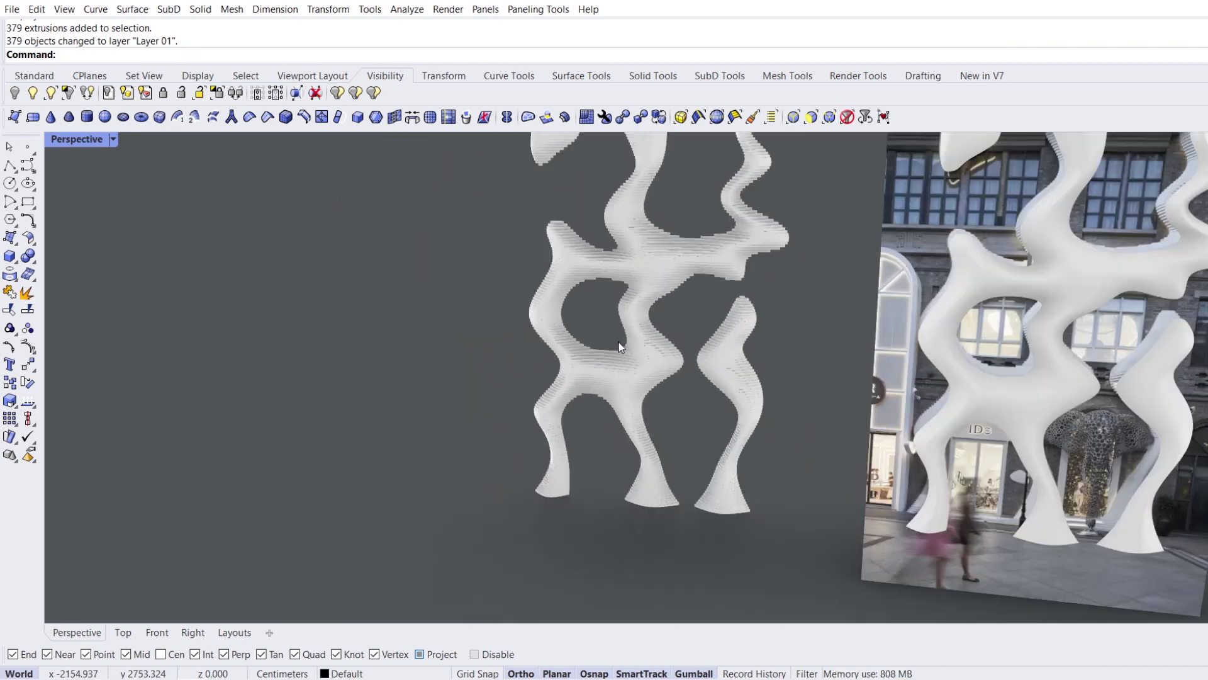
right_drag(673, 340, 651, 358)
scroll(529, 360, down, 2)
click(677, 354)
shift+right_drag(739, 393, 549, 333)
drag(664, 358, 970, 377)
click(714, 525)
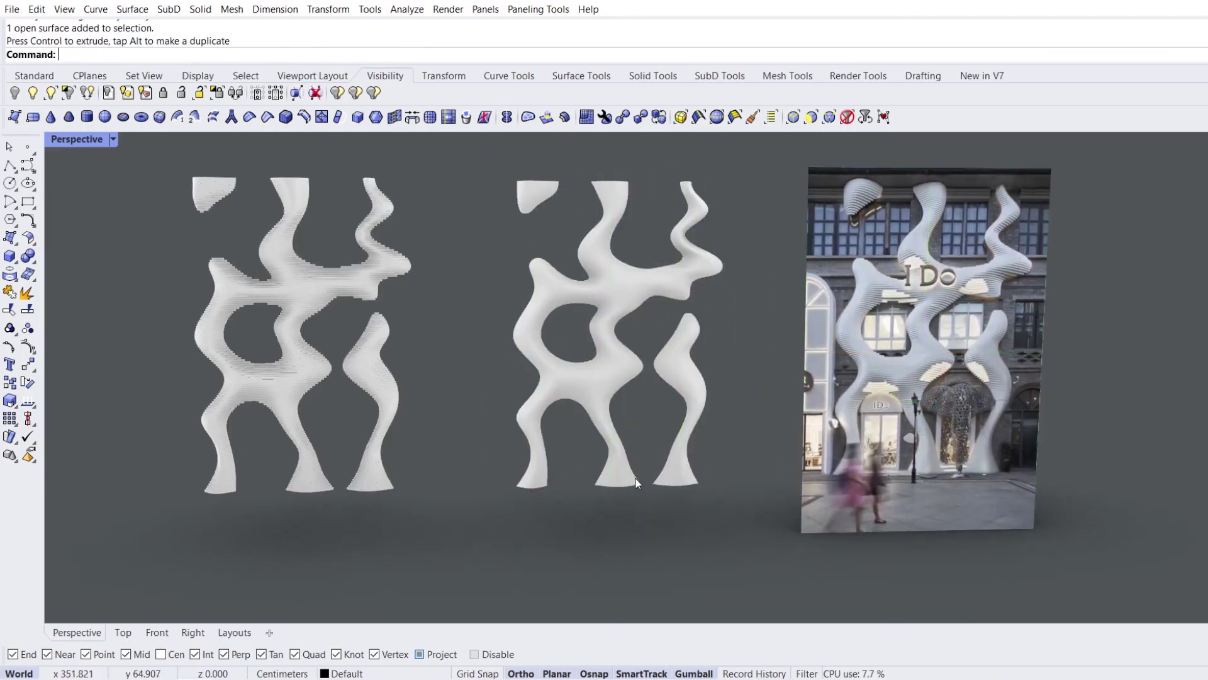
Set the Perspective view to the Shaded display mode and frame the contour layers, SubD columns and reference picture together.
right_drag(635, 477, 572, 461)
scroll(423, 376, up, 5)
mouse_move(423, 376)
right_down()
mouse_move(428, 444)
mouse_move(409, 390)
right_up()
click(113, 138)
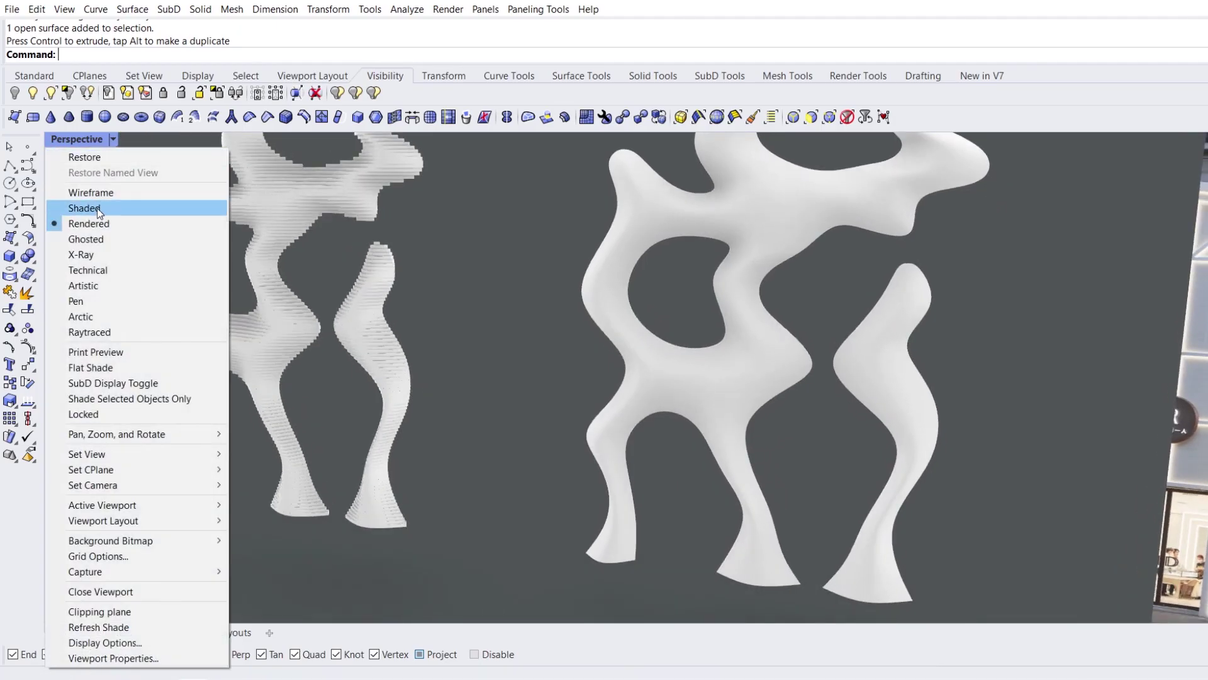
click(94, 209)
scroll(259, 345, up, 6)
right_drag(262, 343, 526, 351)
scroll(329, 319, down, 5)
shift+right_drag(697, 343, 505, 413)
right_drag(572, 379, 595, 346)
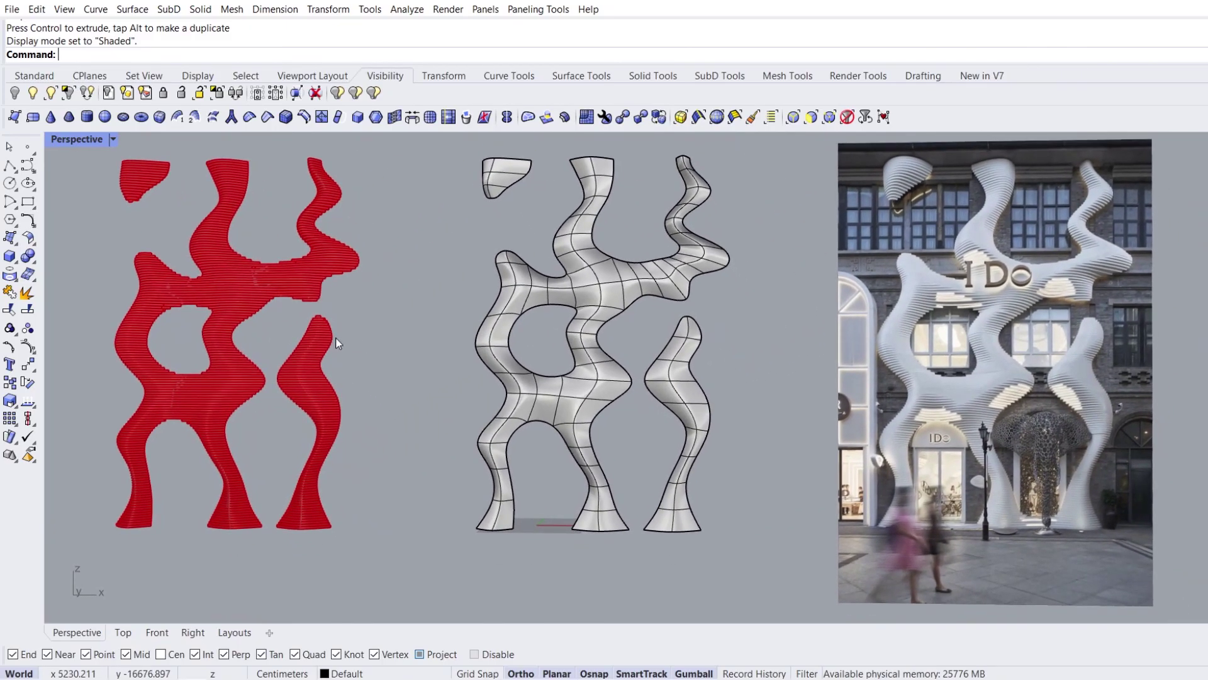